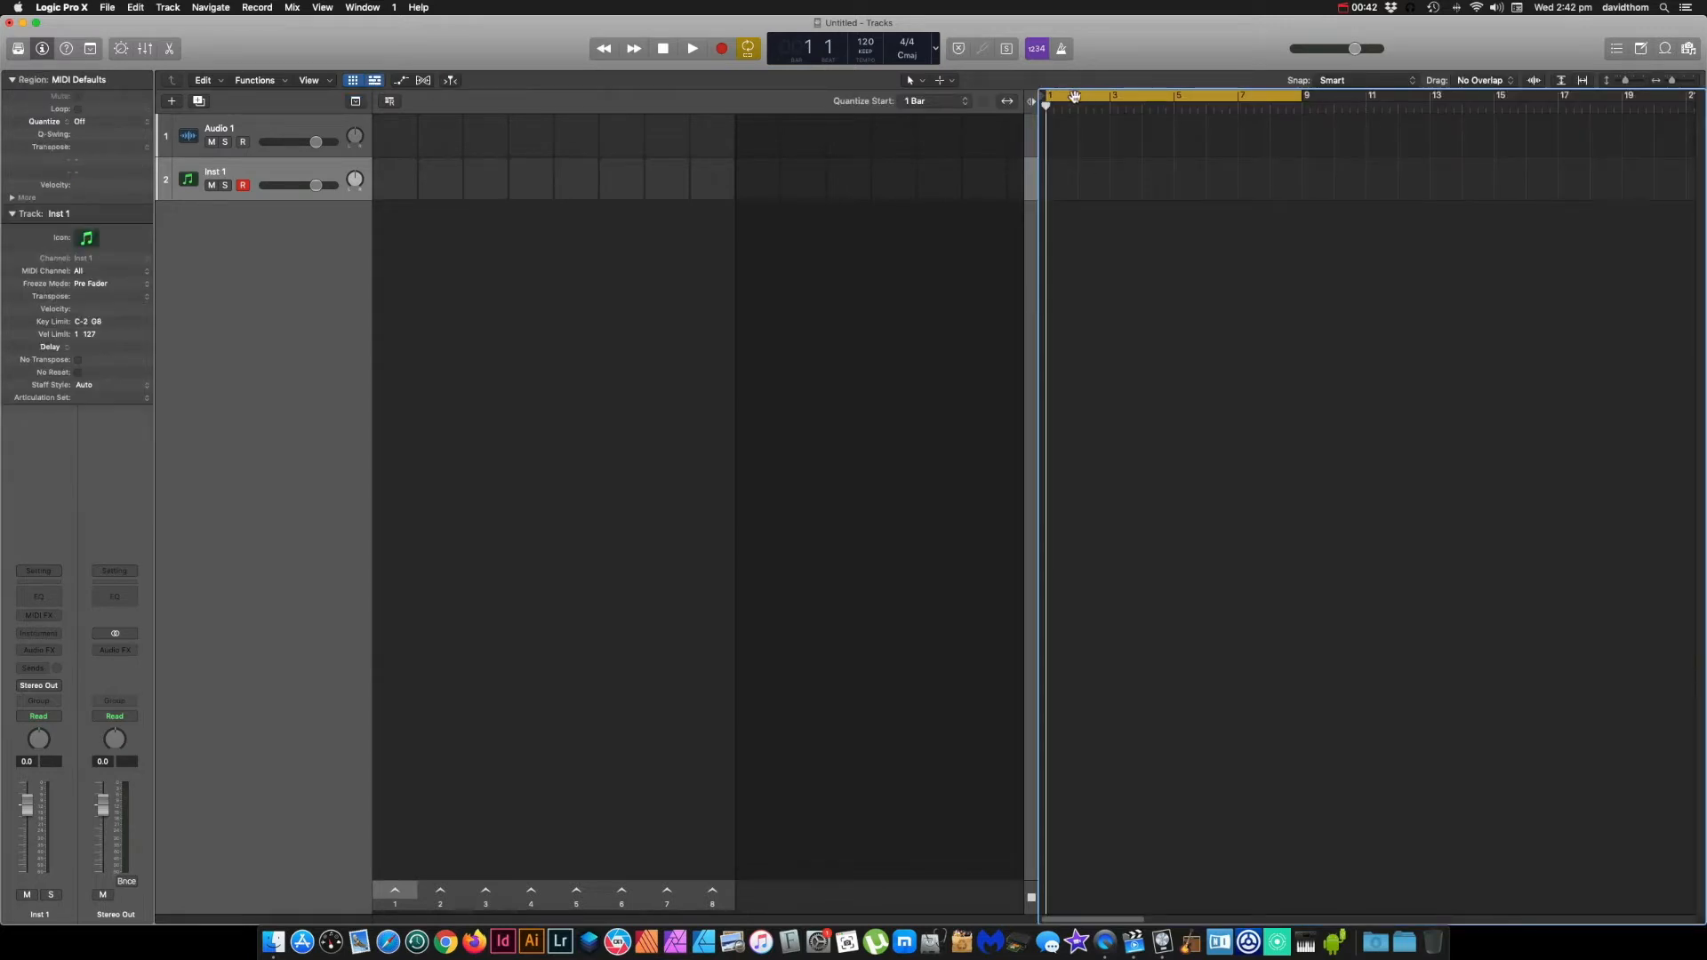
# Step: Turn off the cycle range in the Tracks area ruler
pyautogui.click(1213, 98)
pyautogui.click(1210, 96)
pyautogui.click(1210, 95)
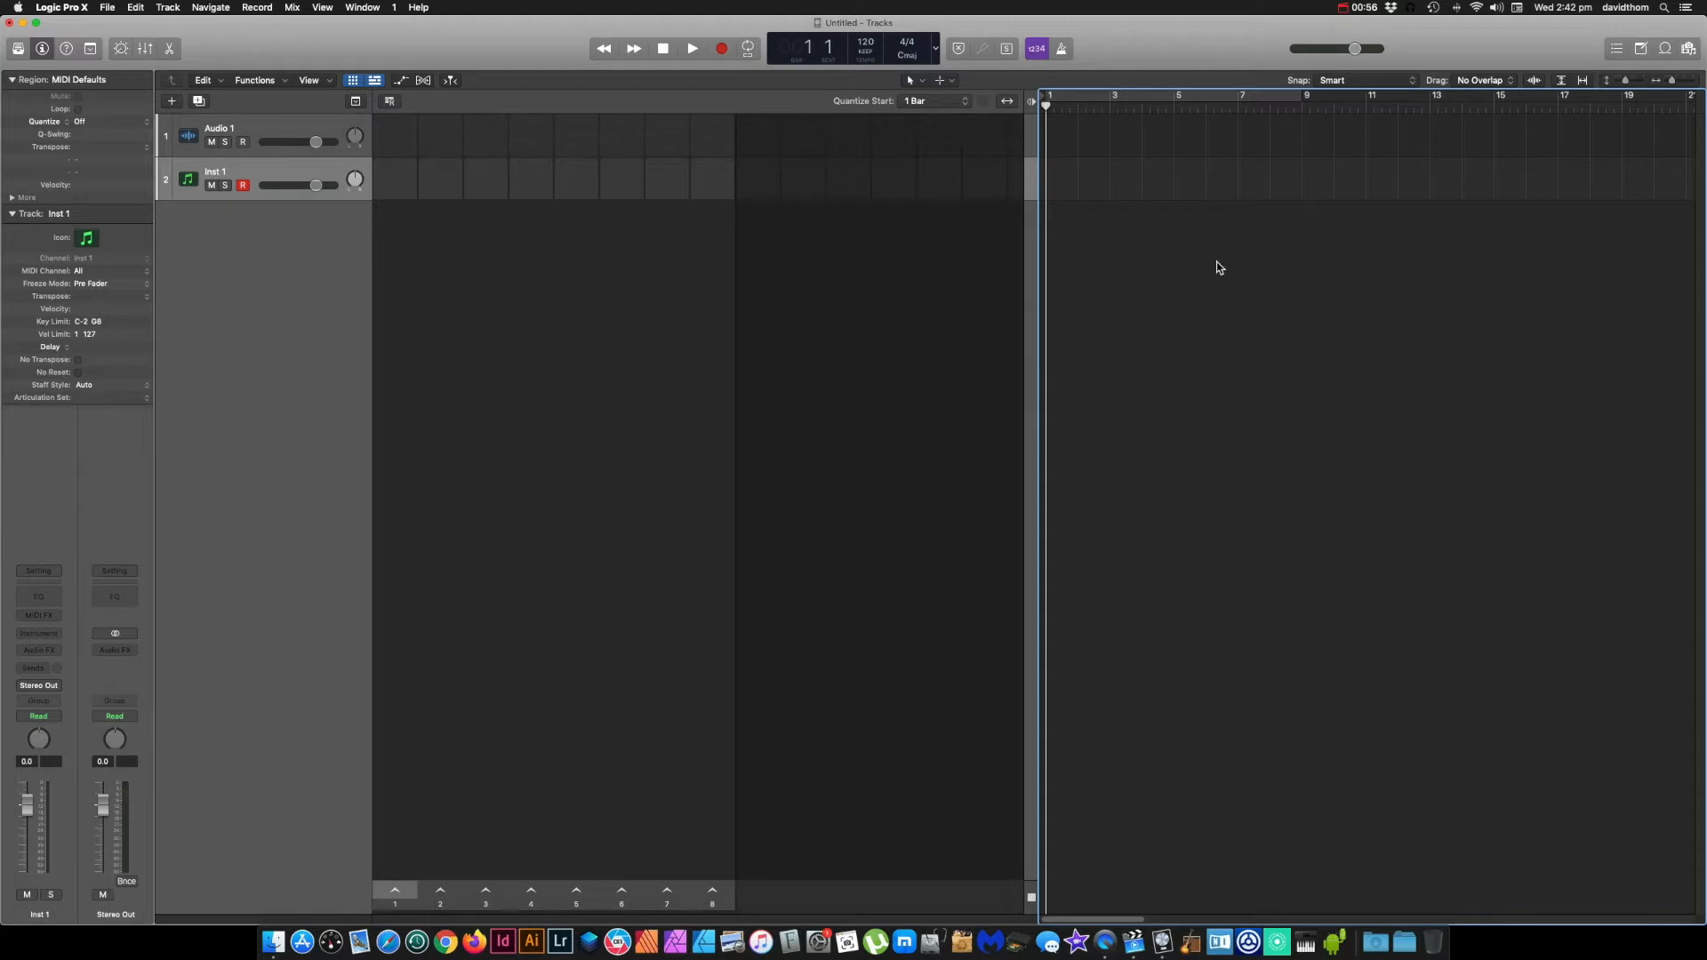
# Step: Hide the Tracks area so only the Live Loops grid shows, and open the Loop Browser
pyautogui.click(376, 81)
pyautogui.click(1662, 51)
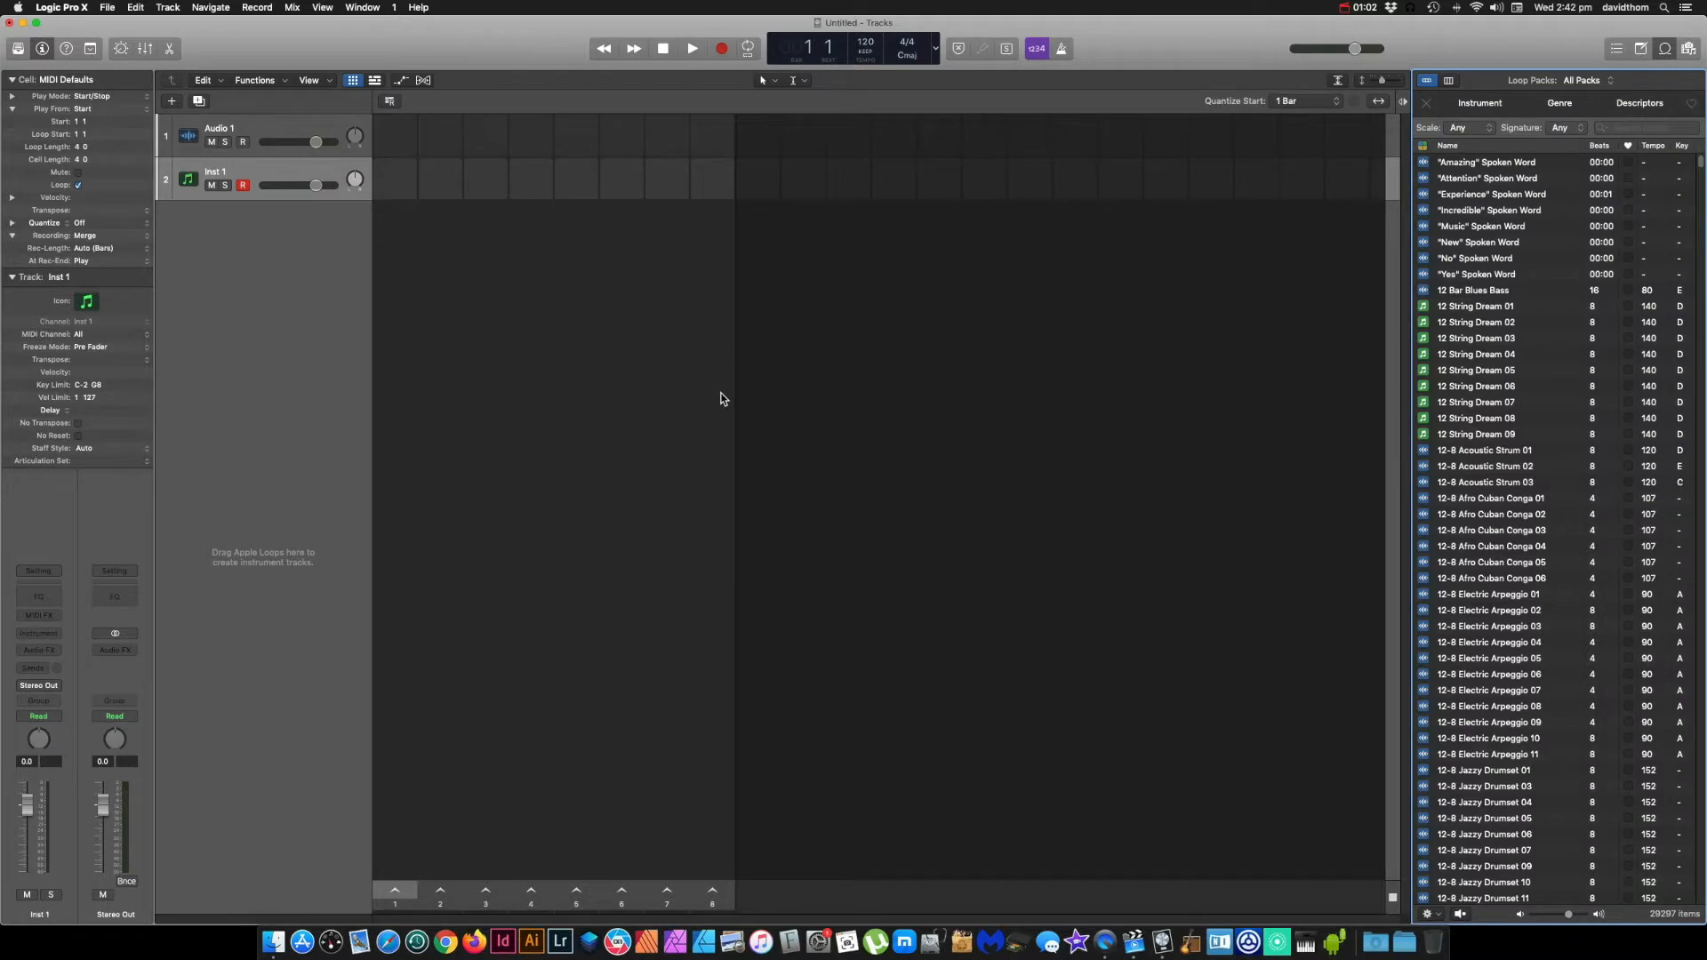
# Step: Limit the loop list to the Electro House loop pack and filter it by the Bass instrument
pyautogui.click(1587, 81)
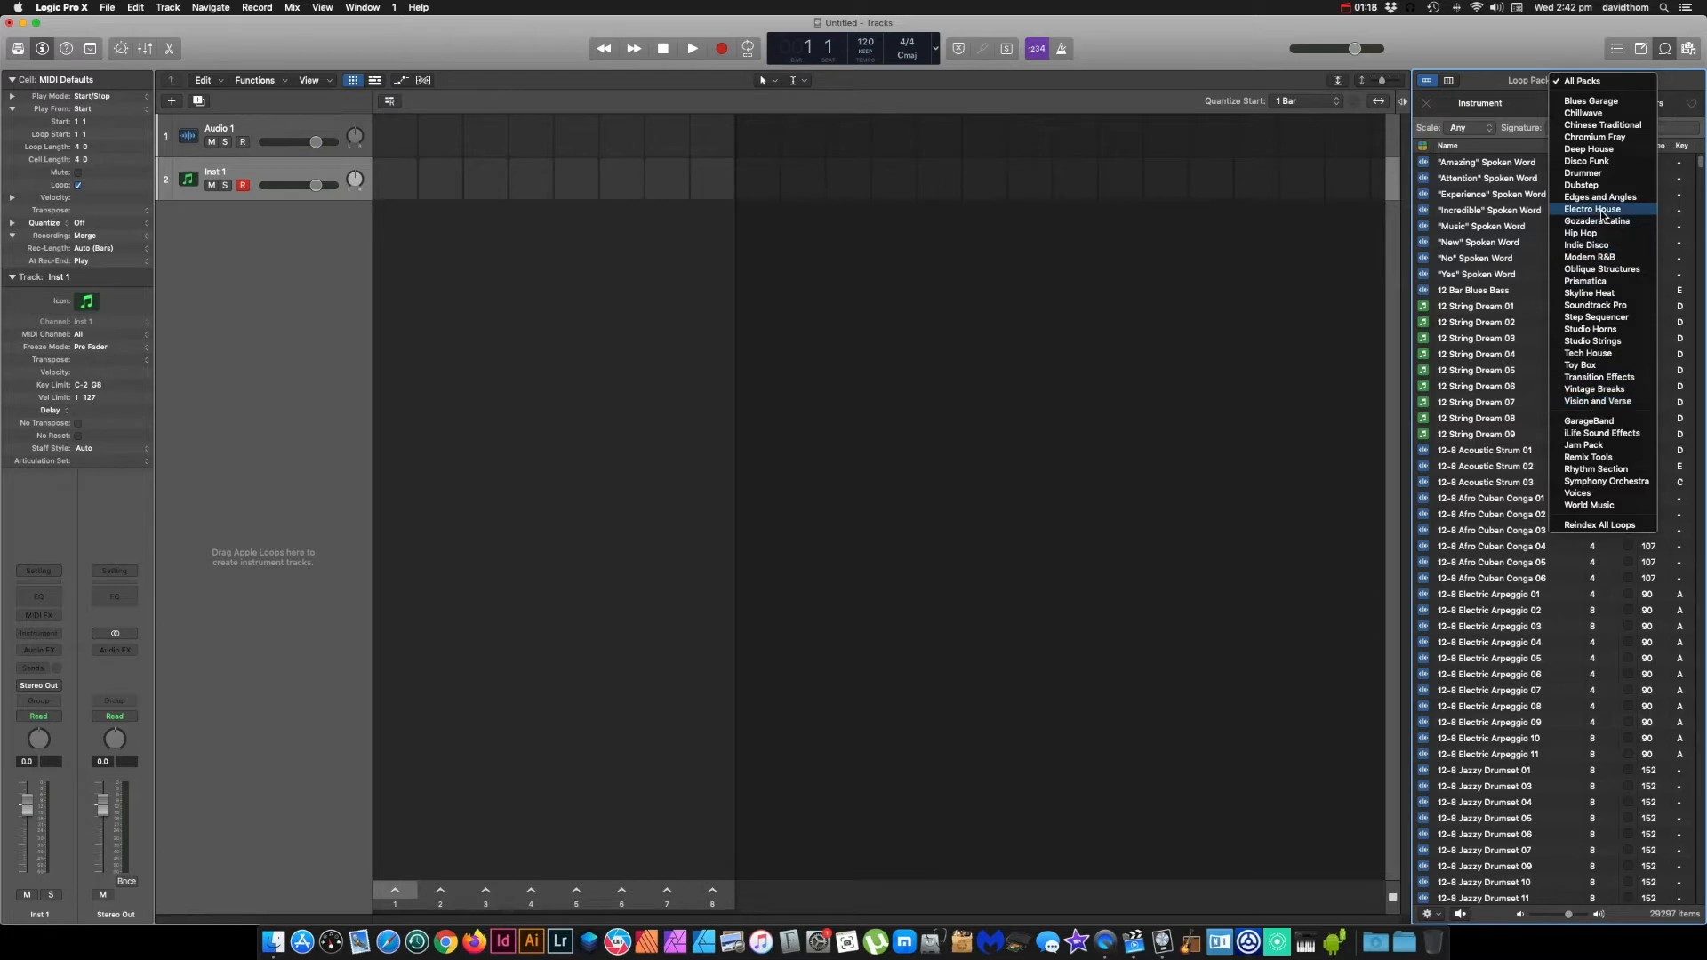
pyautogui.click(1593, 210)
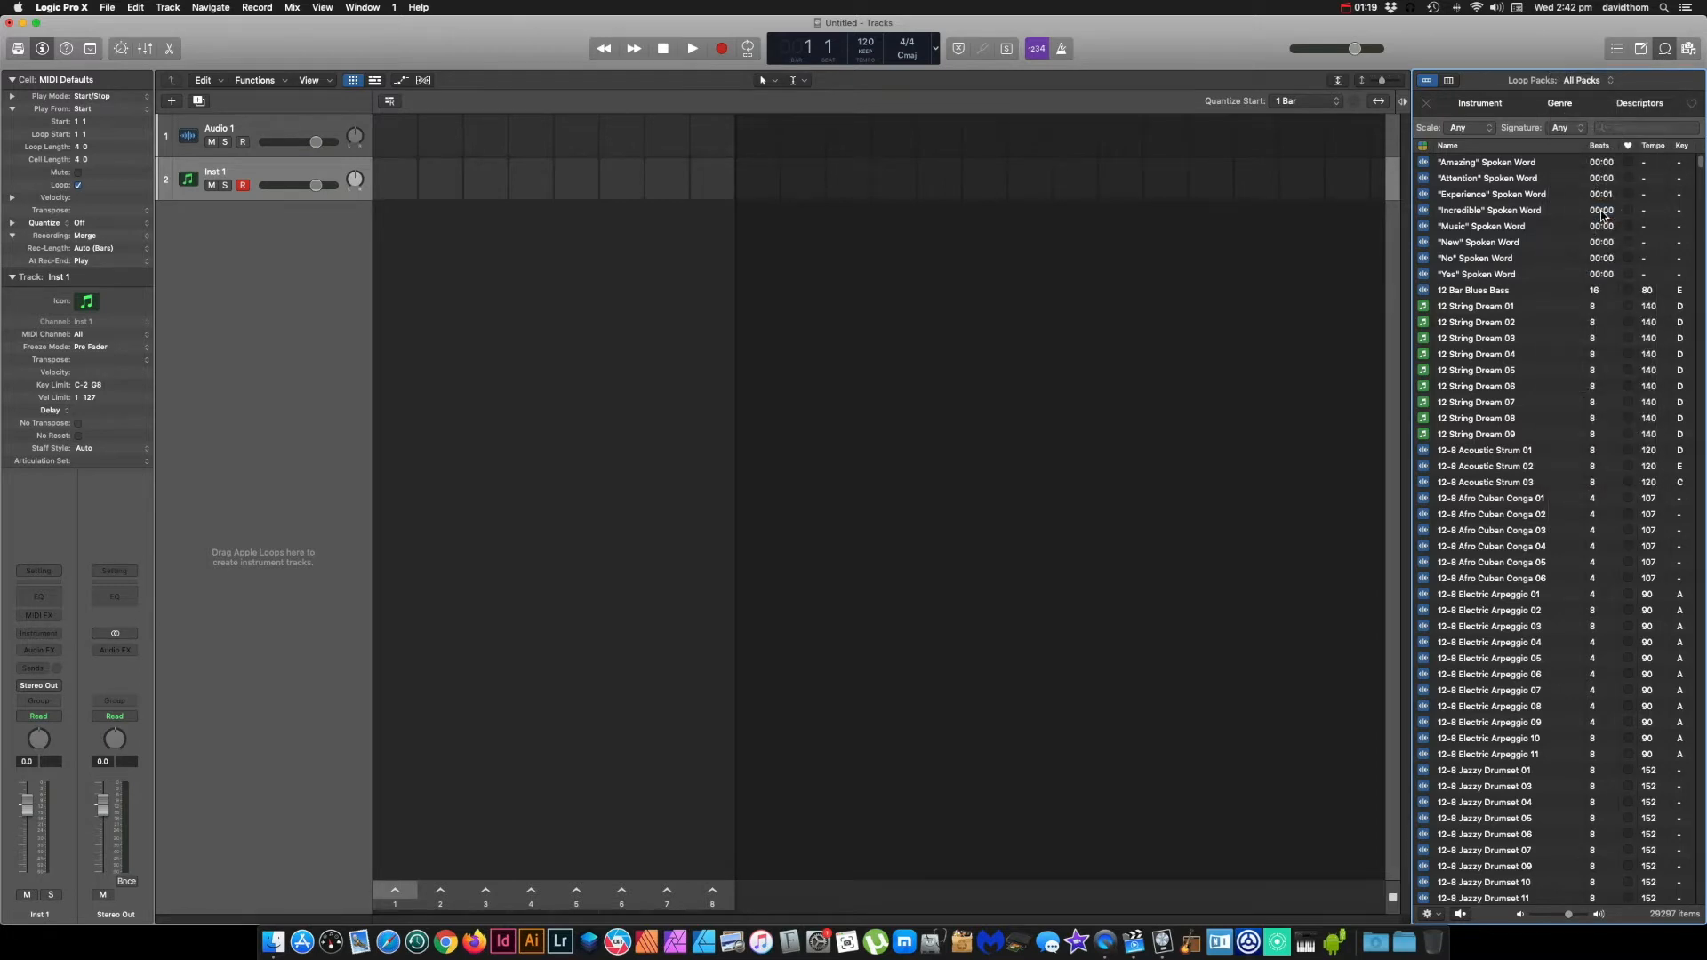
pyautogui.click(1559, 104)
pyautogui.click(1558, 103)
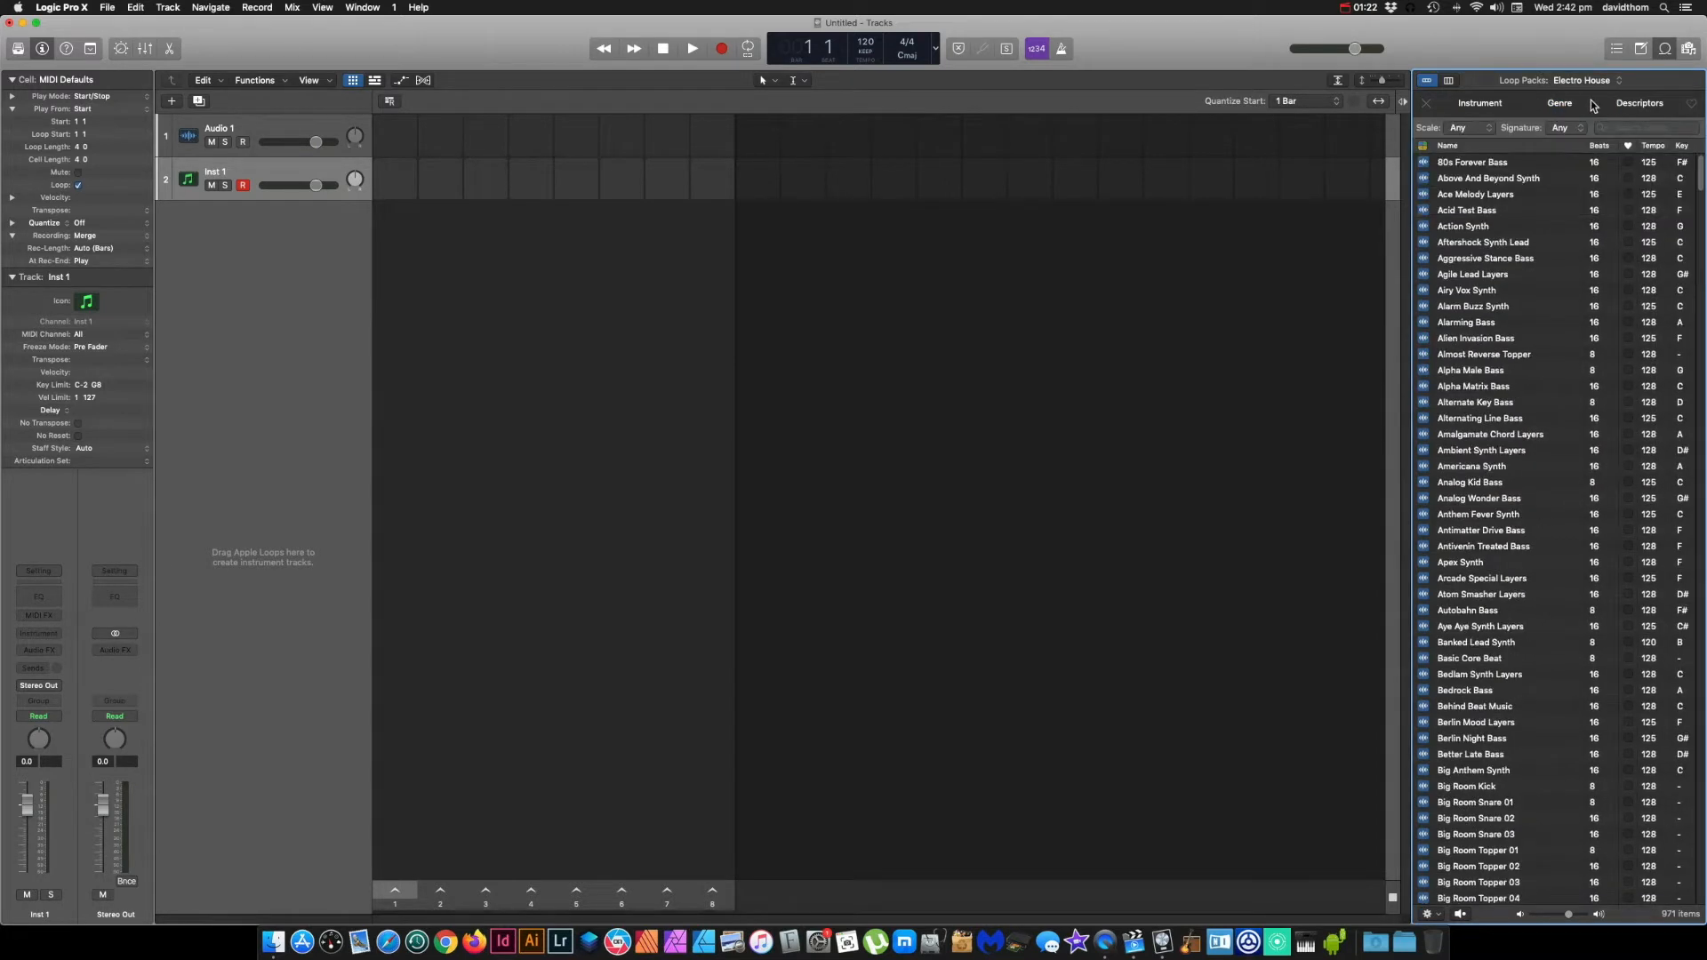
pyautogui.click(1480, 103)
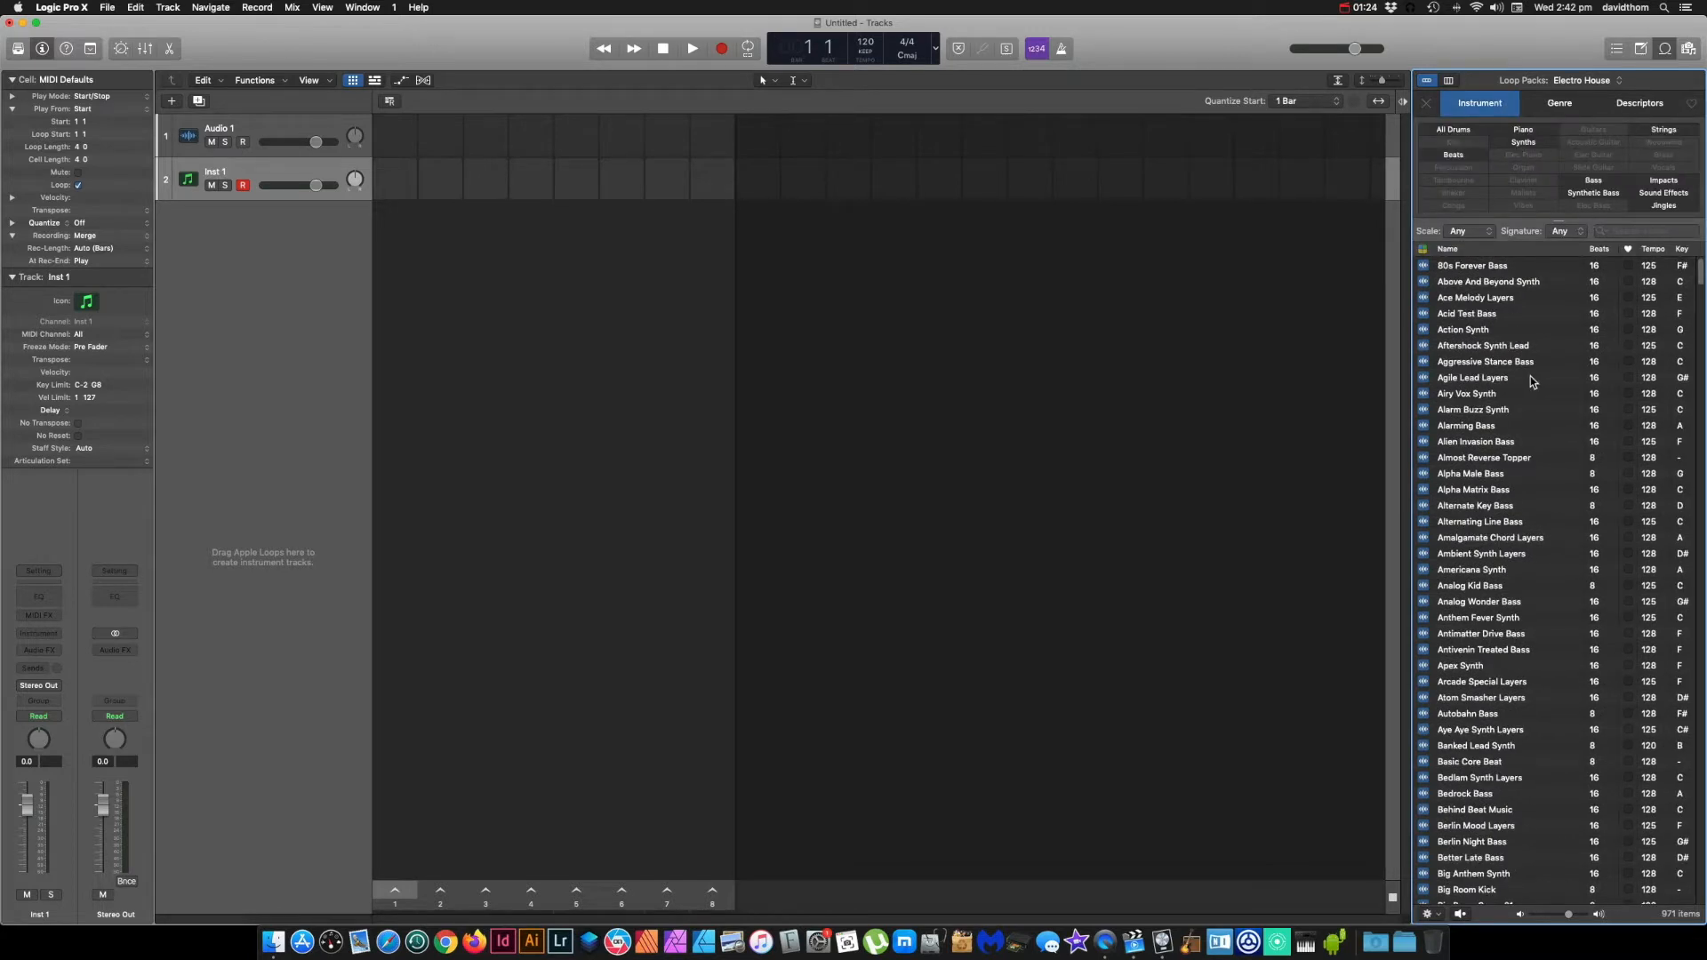
pyautogui.click(1578, 182)
pyautogui.scroll(-5, 1473, 396)
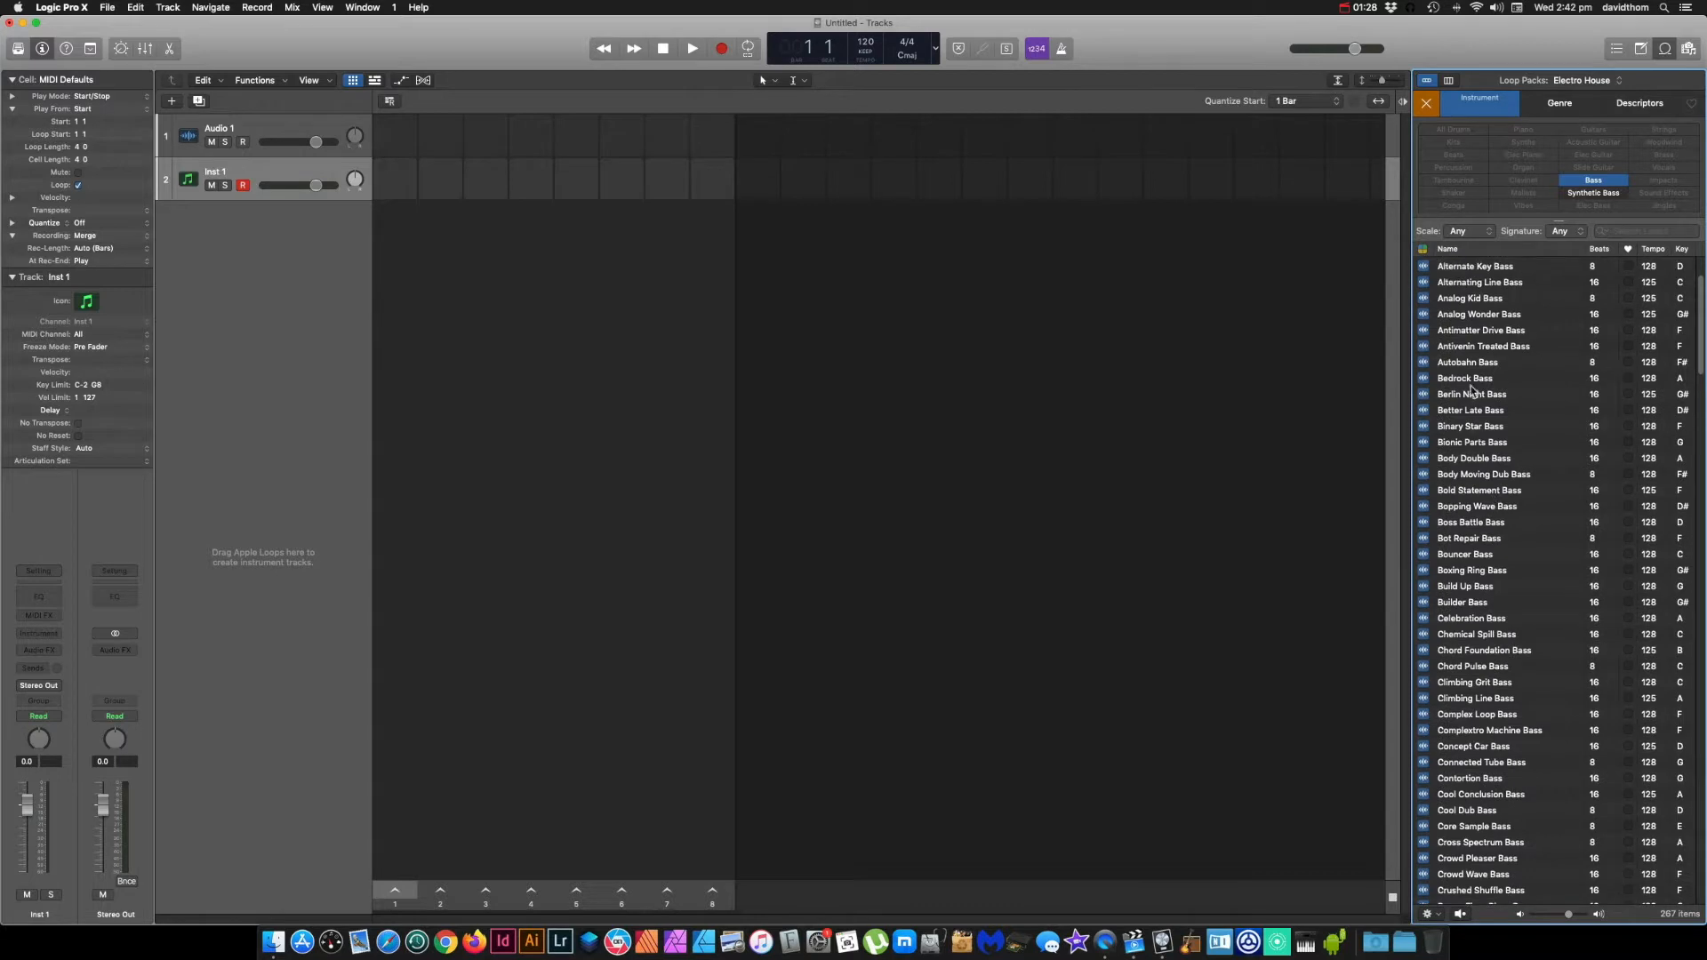
# Step: Preview the Berlin Night, Better Late, Bedrock, Autobahn and Antivenin Treated bass loops, raising the preview volume slightly
pyautogui.click(1472, 395)
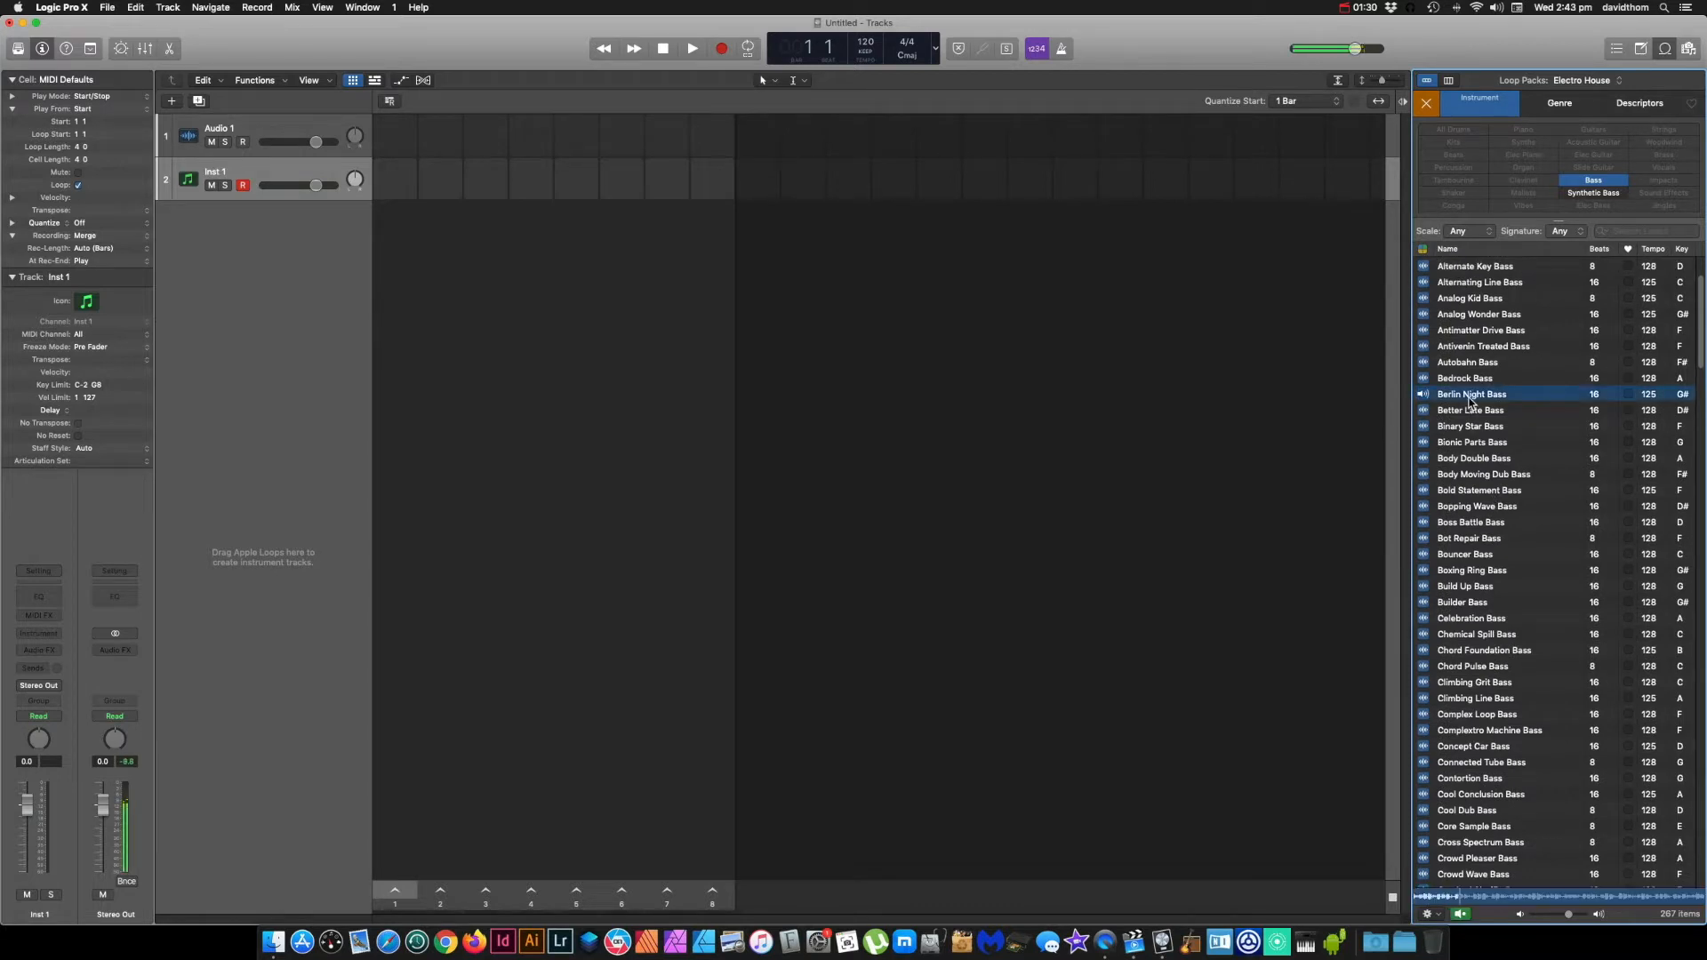
pyautogui.scroll(1, 1476, 400)
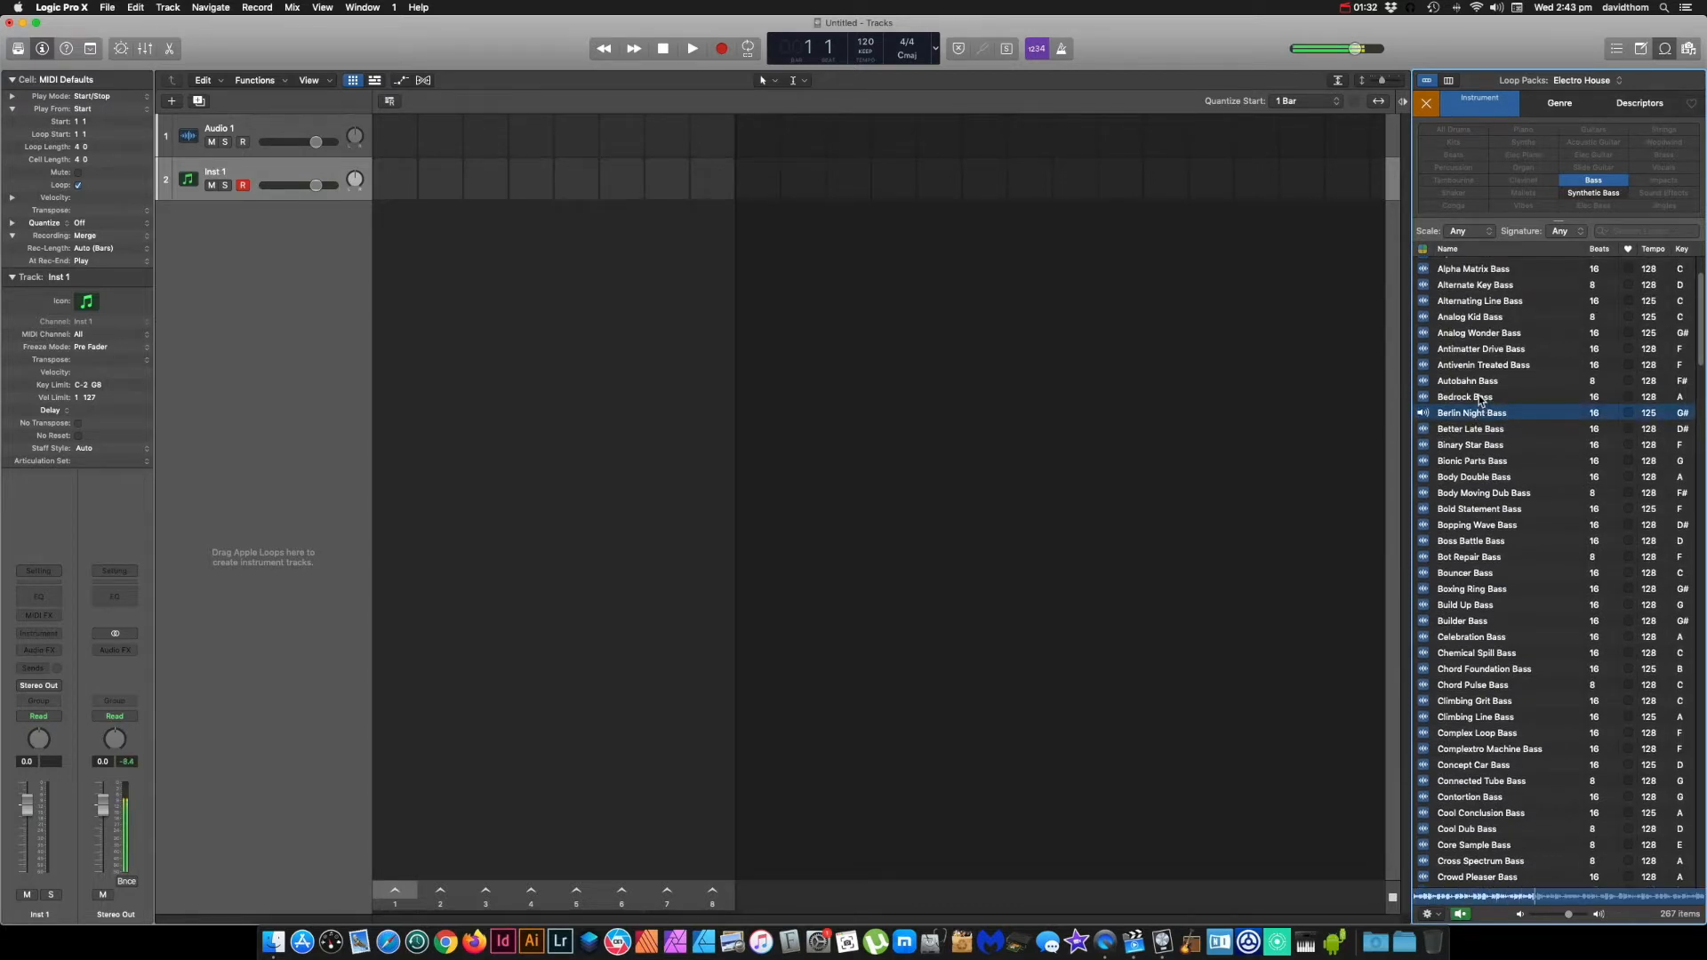
pyautogui.scroll(3, 1480, 399)
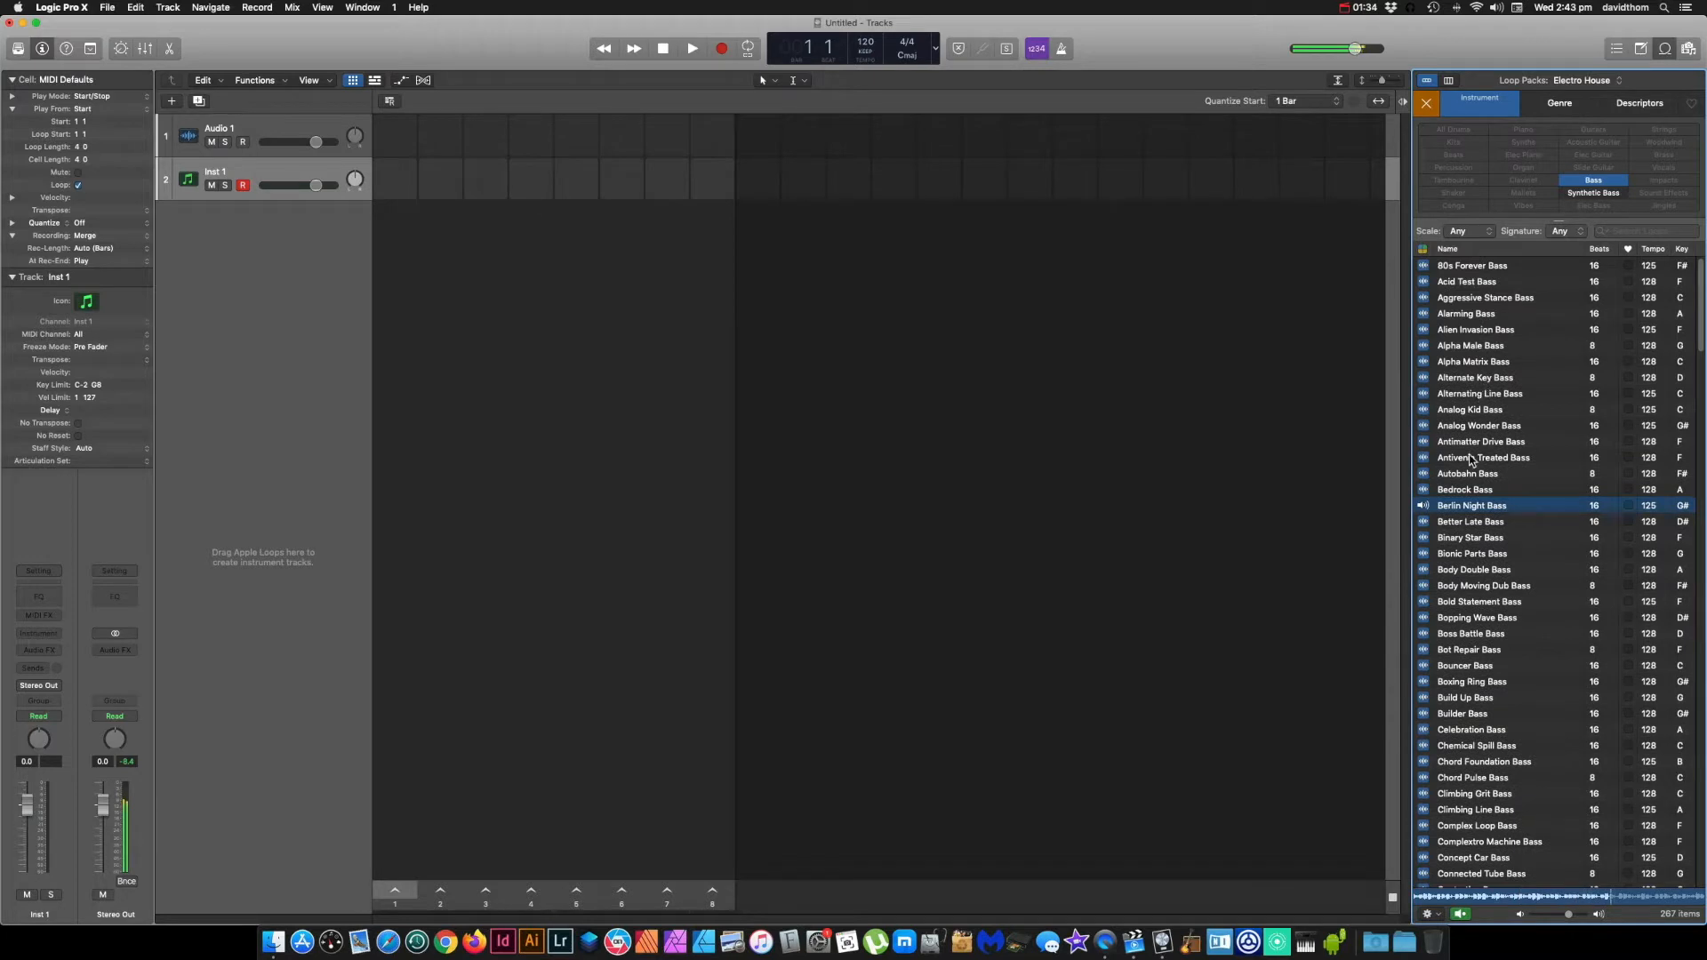
pyautogui.click(1458, 526)
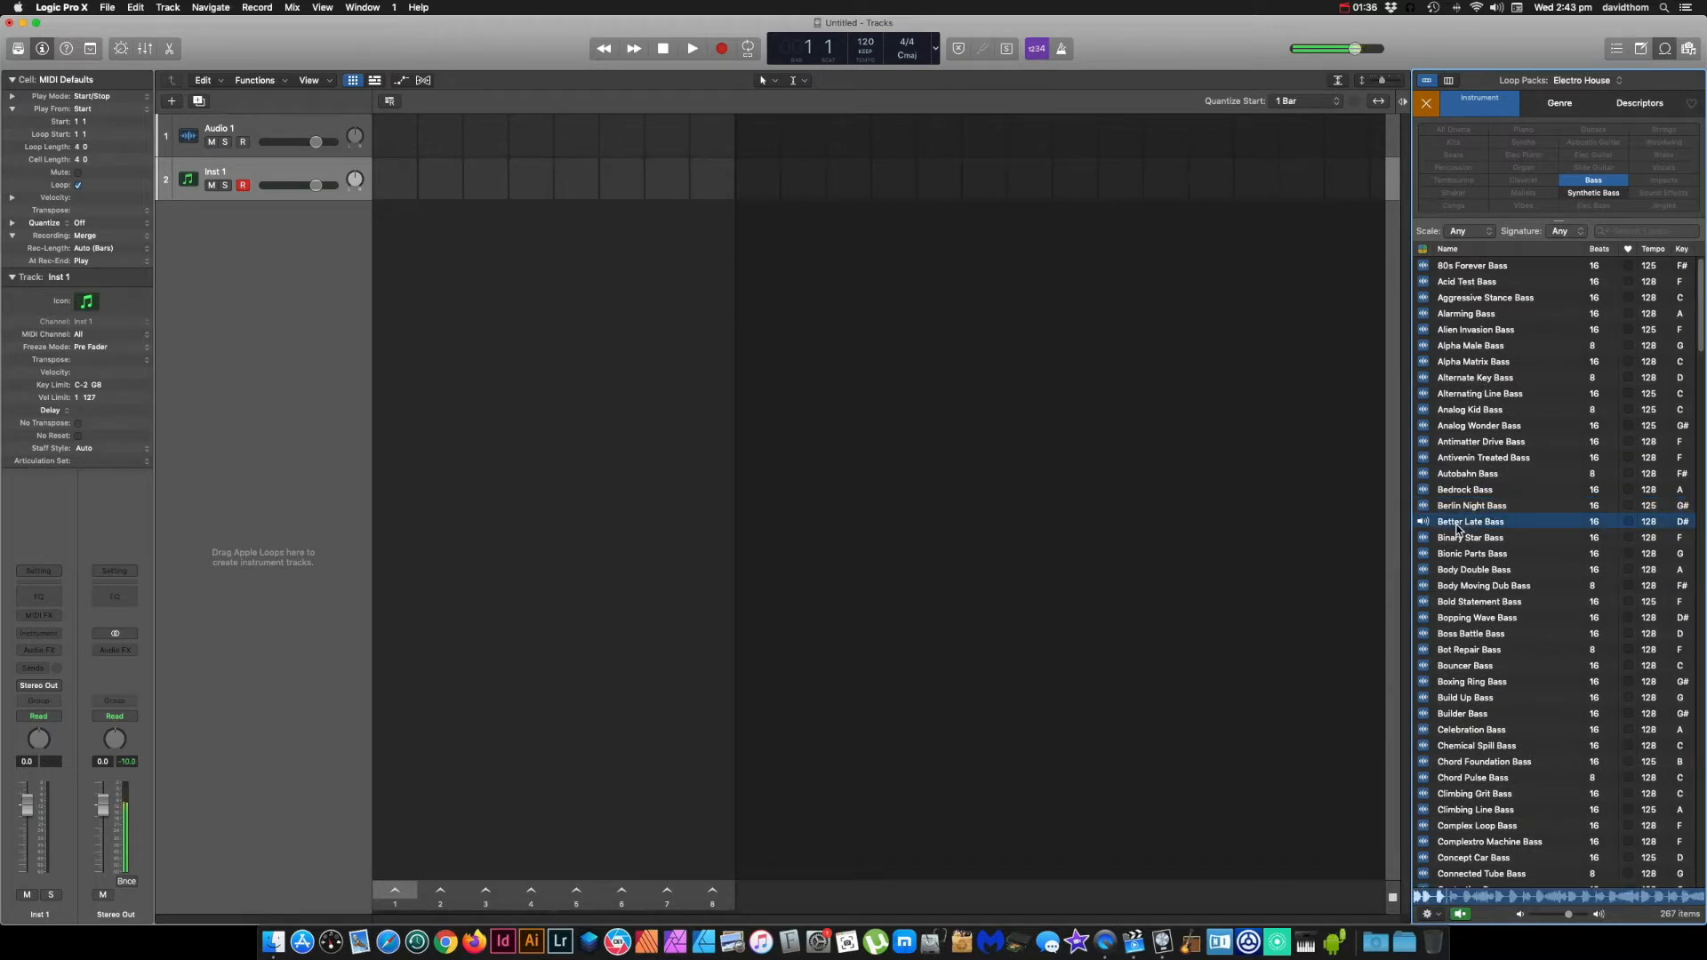
pyautogui.click(1460, 488)
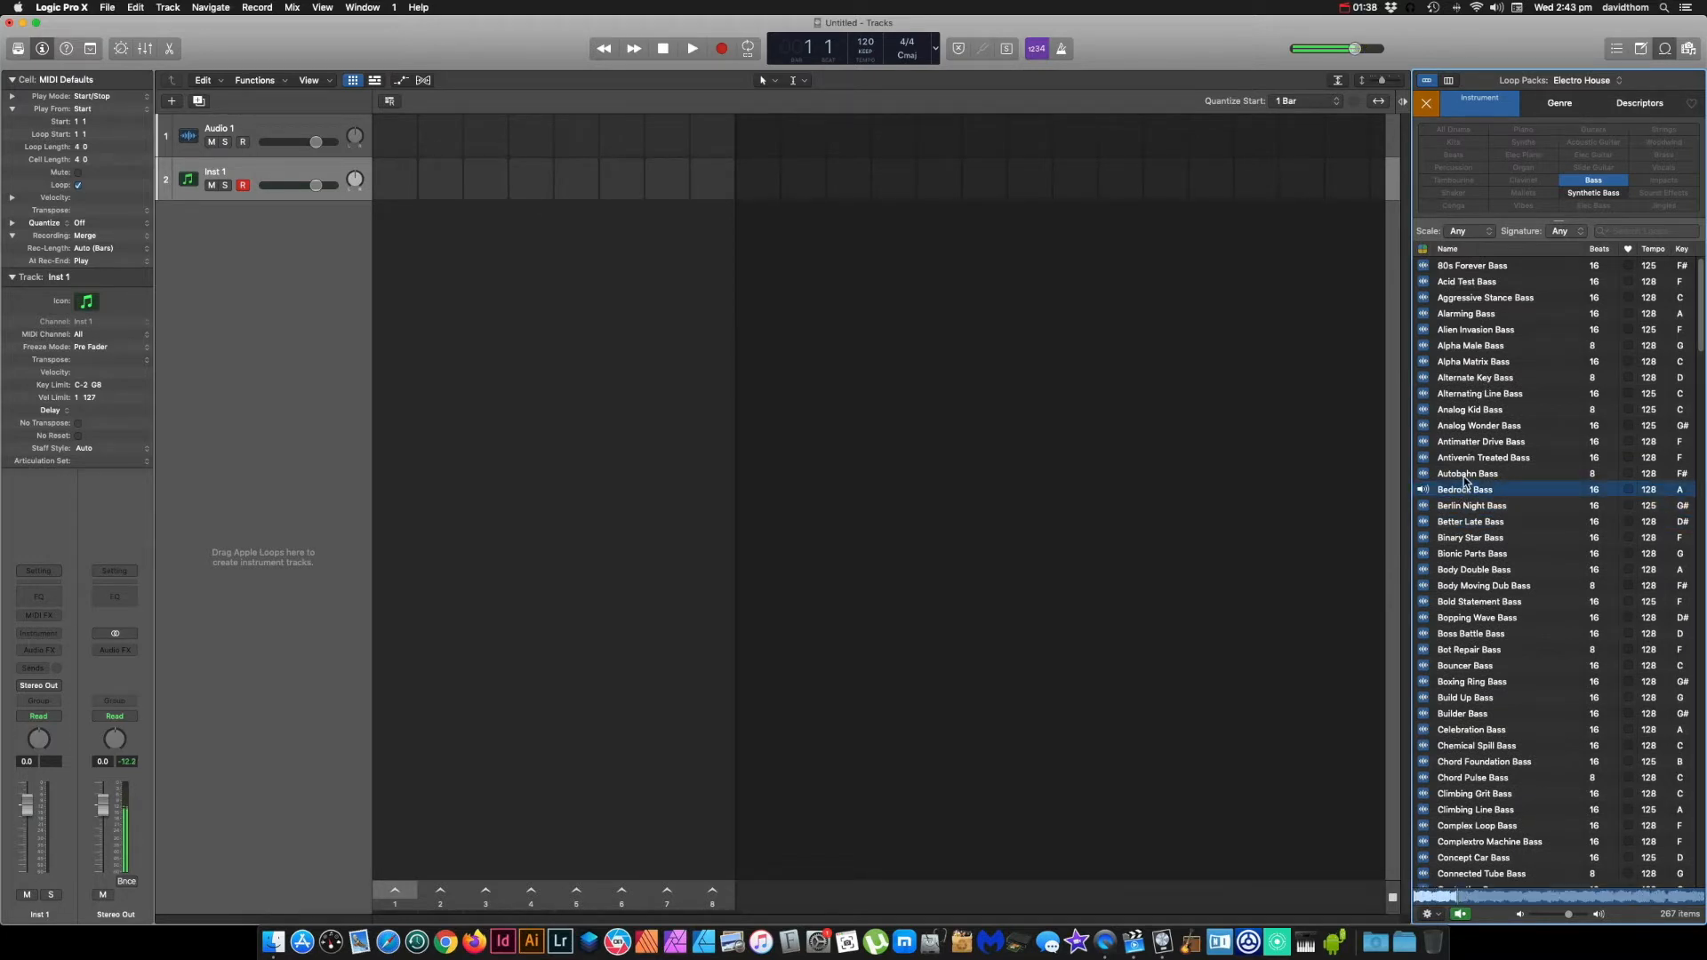
pyautogui.moveTo(1571, 913); pyautogui.dragTo(1582, 913)
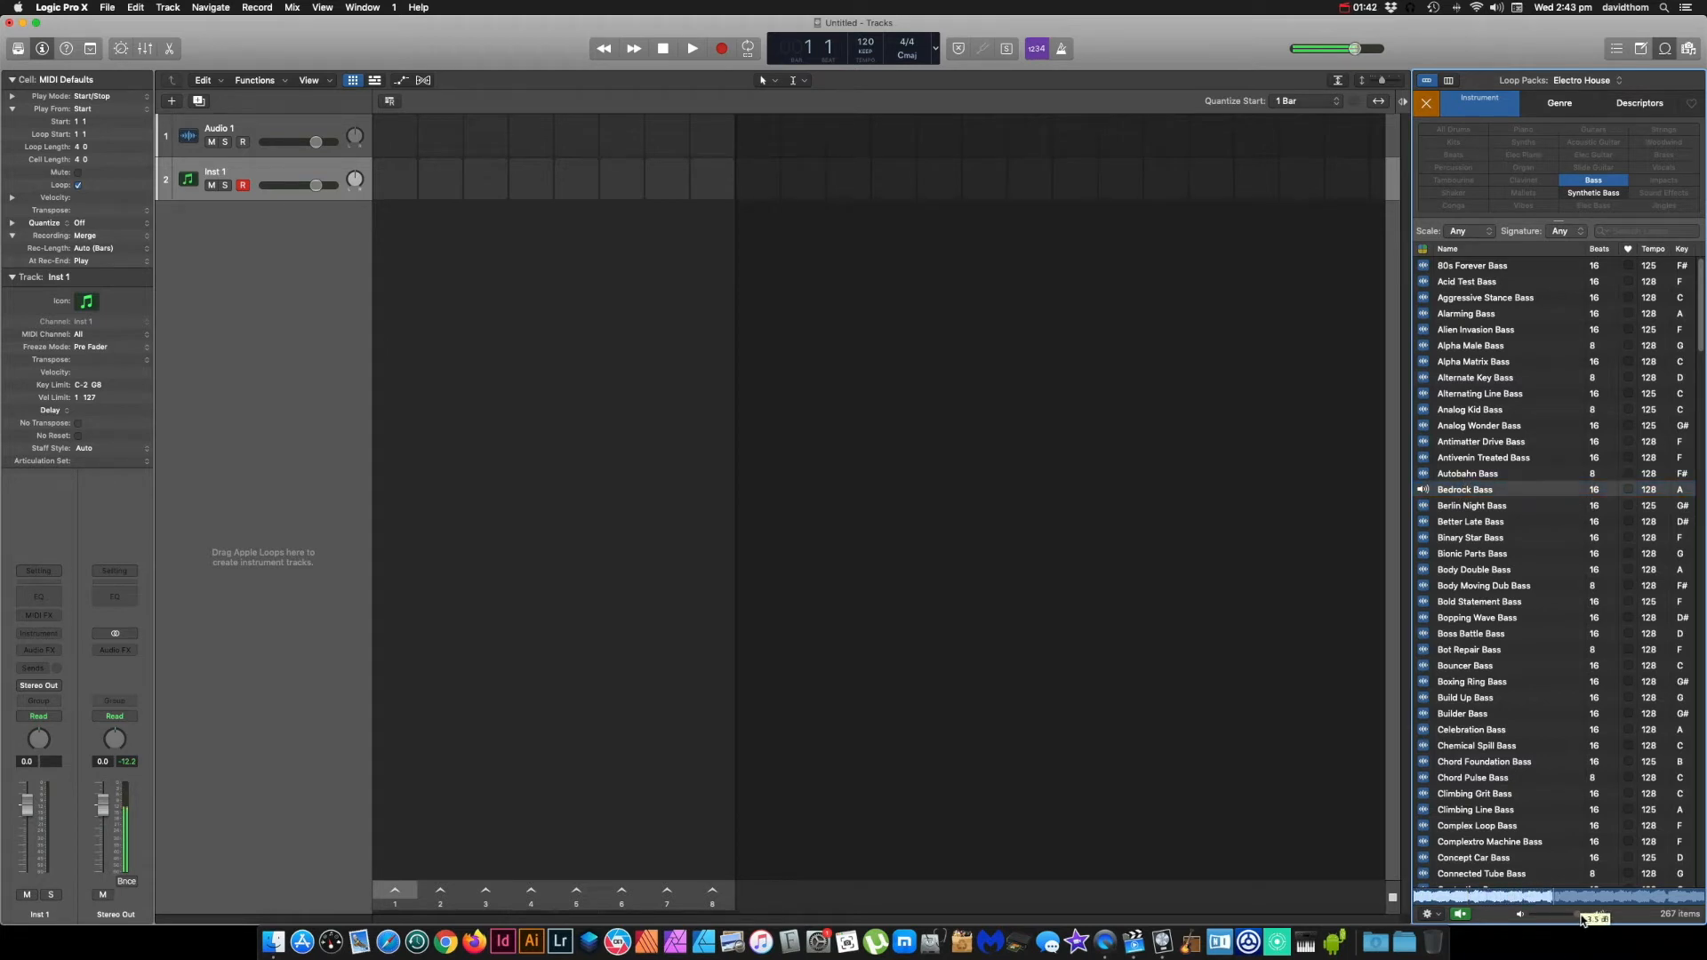
pyautogui.click(1476, 474)
pyautogui.click(1487, 459)
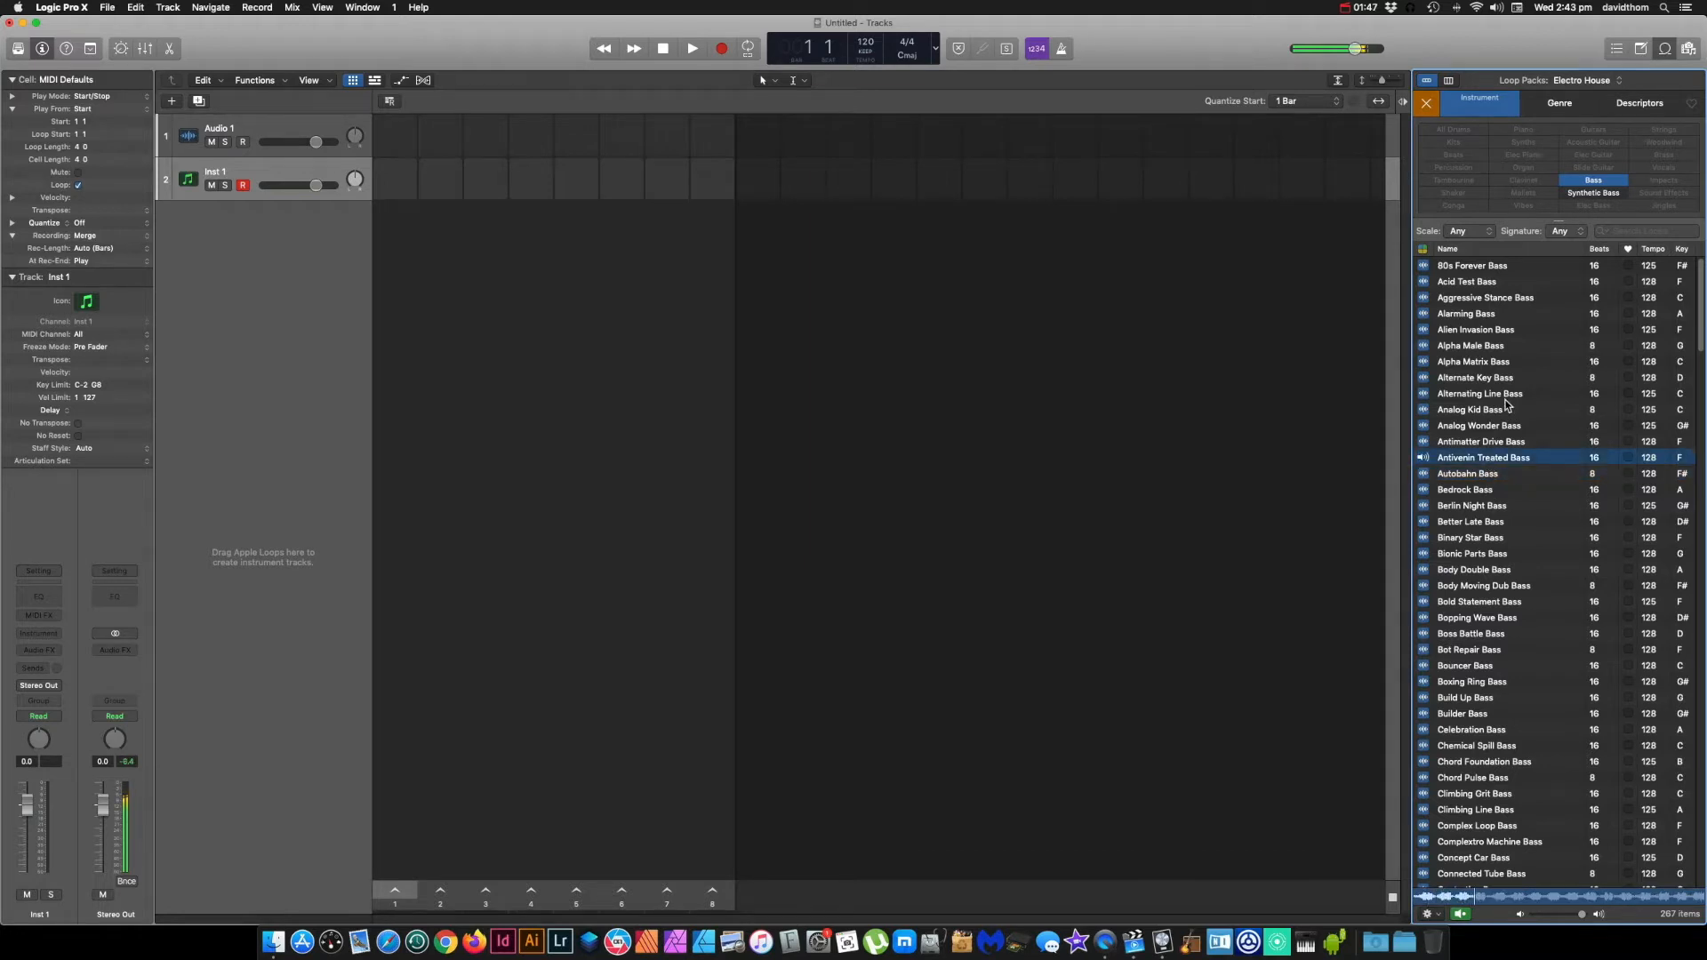
pyautogui.scroll(-10, 1485, 578)
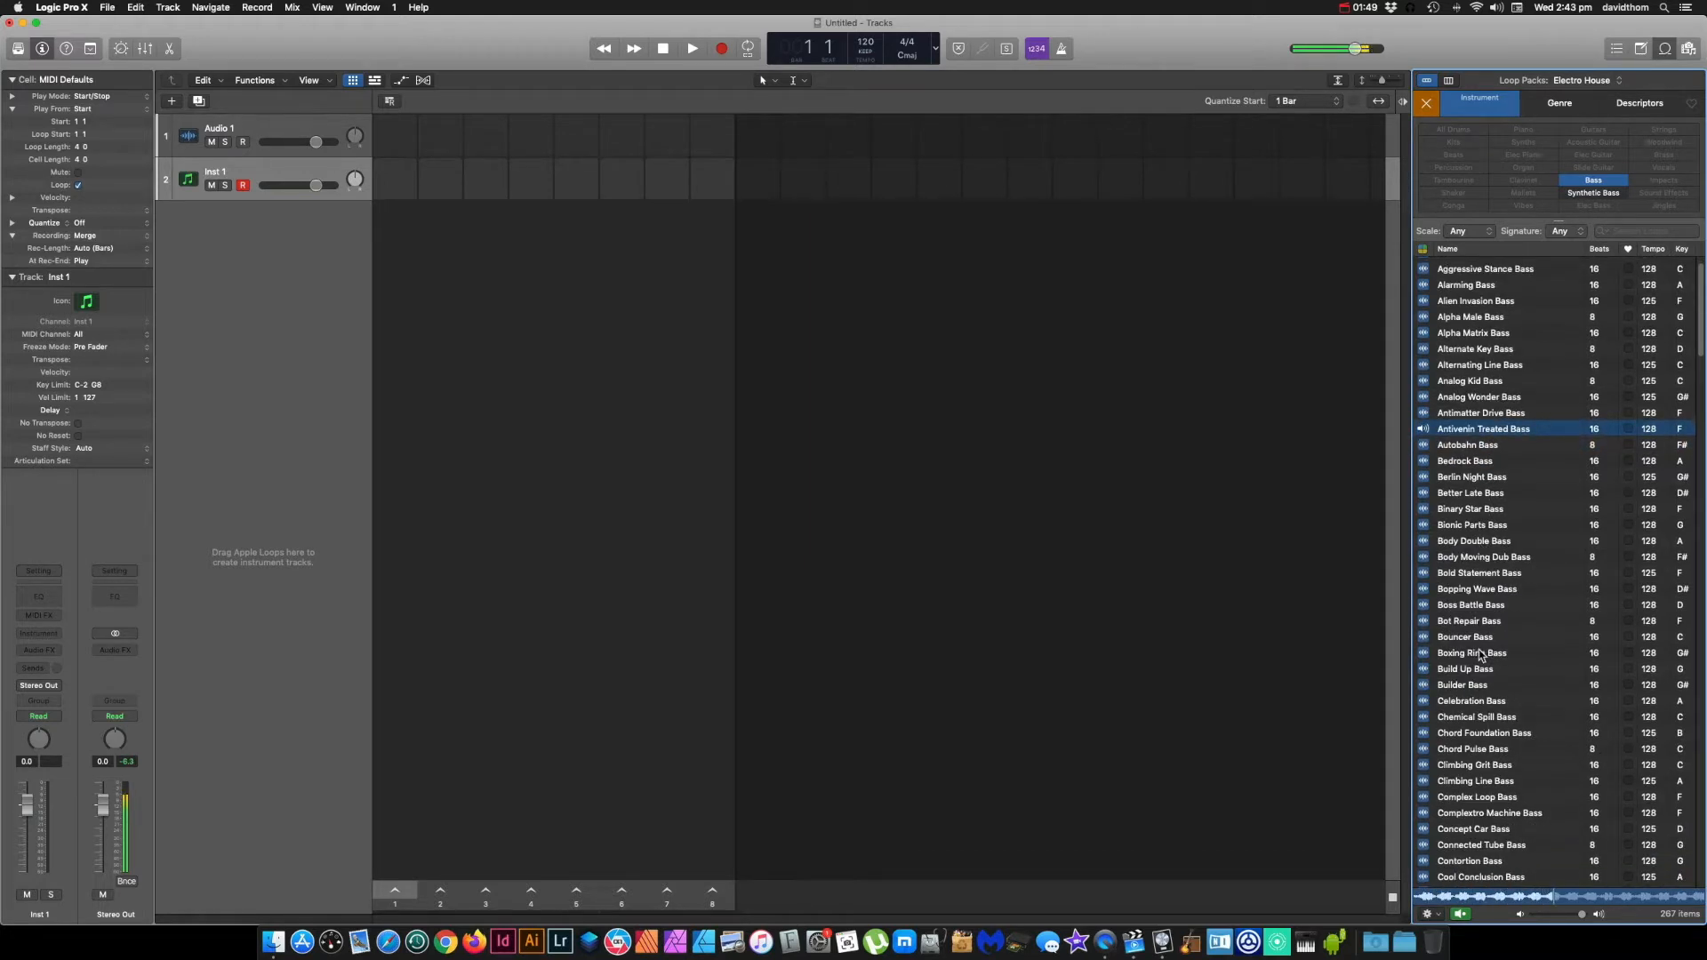
pyautogui.scroll(10, 1477, 654)
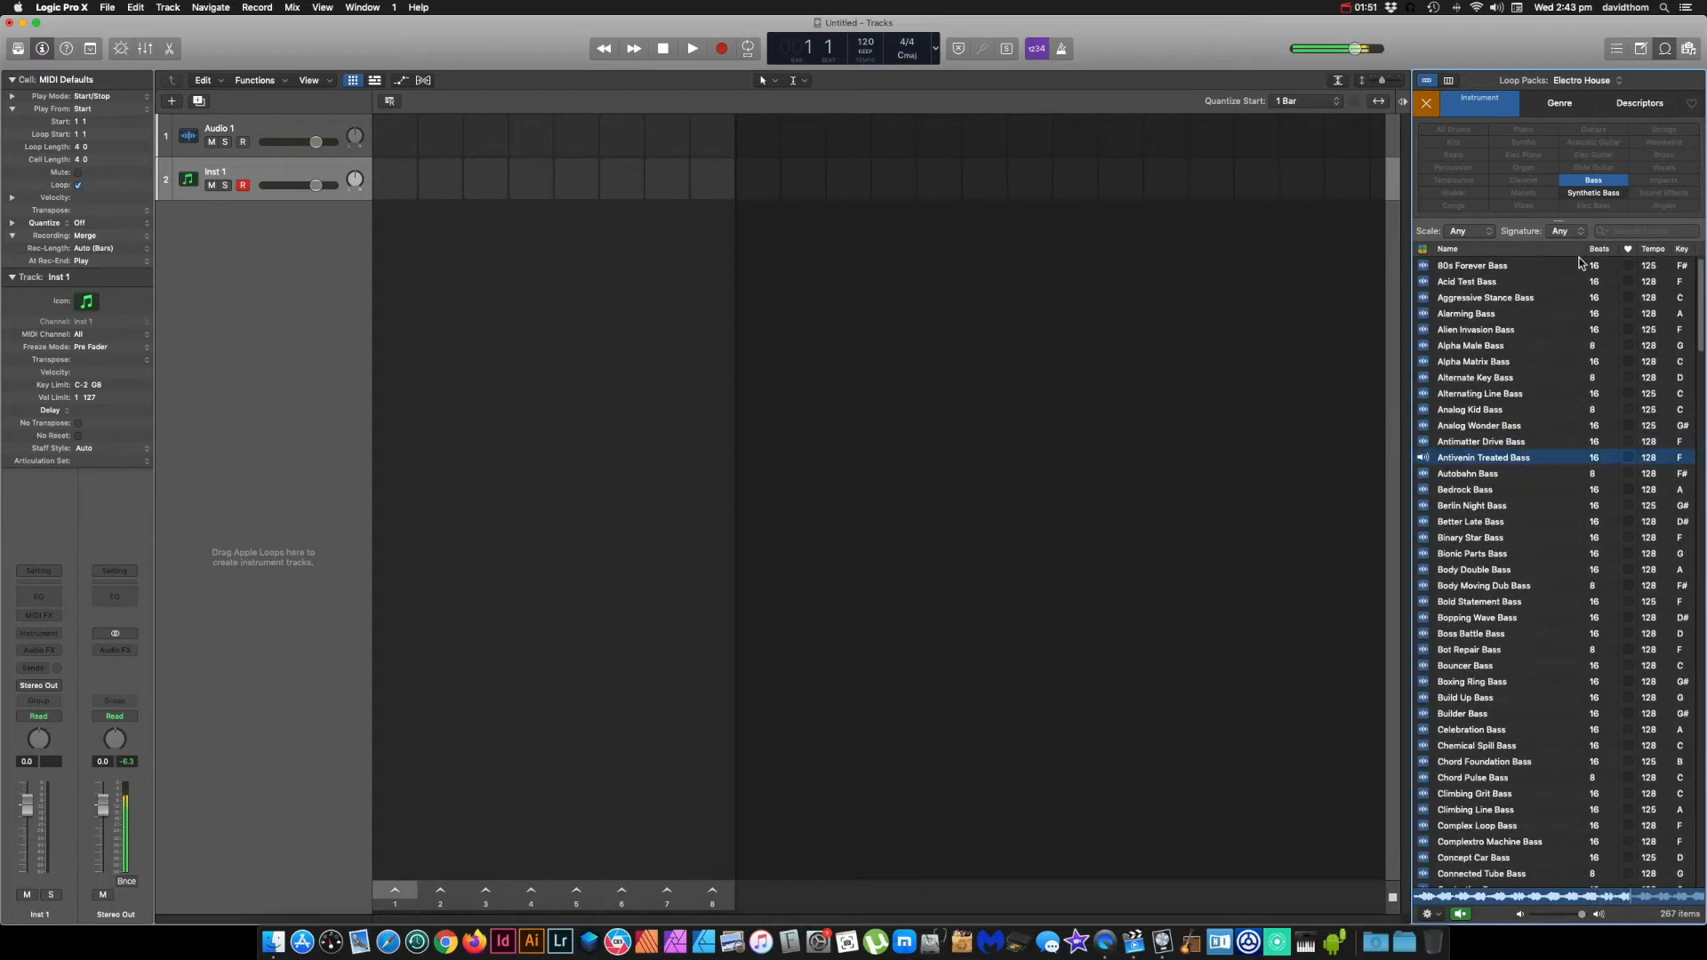
# Step: Filter by Synthetic Bass and preview the Analog Wonder, Chemical Spill and Climbing Grit bass loops, lowering the preview volume before stopping
pyautogui.click(1594, 194)
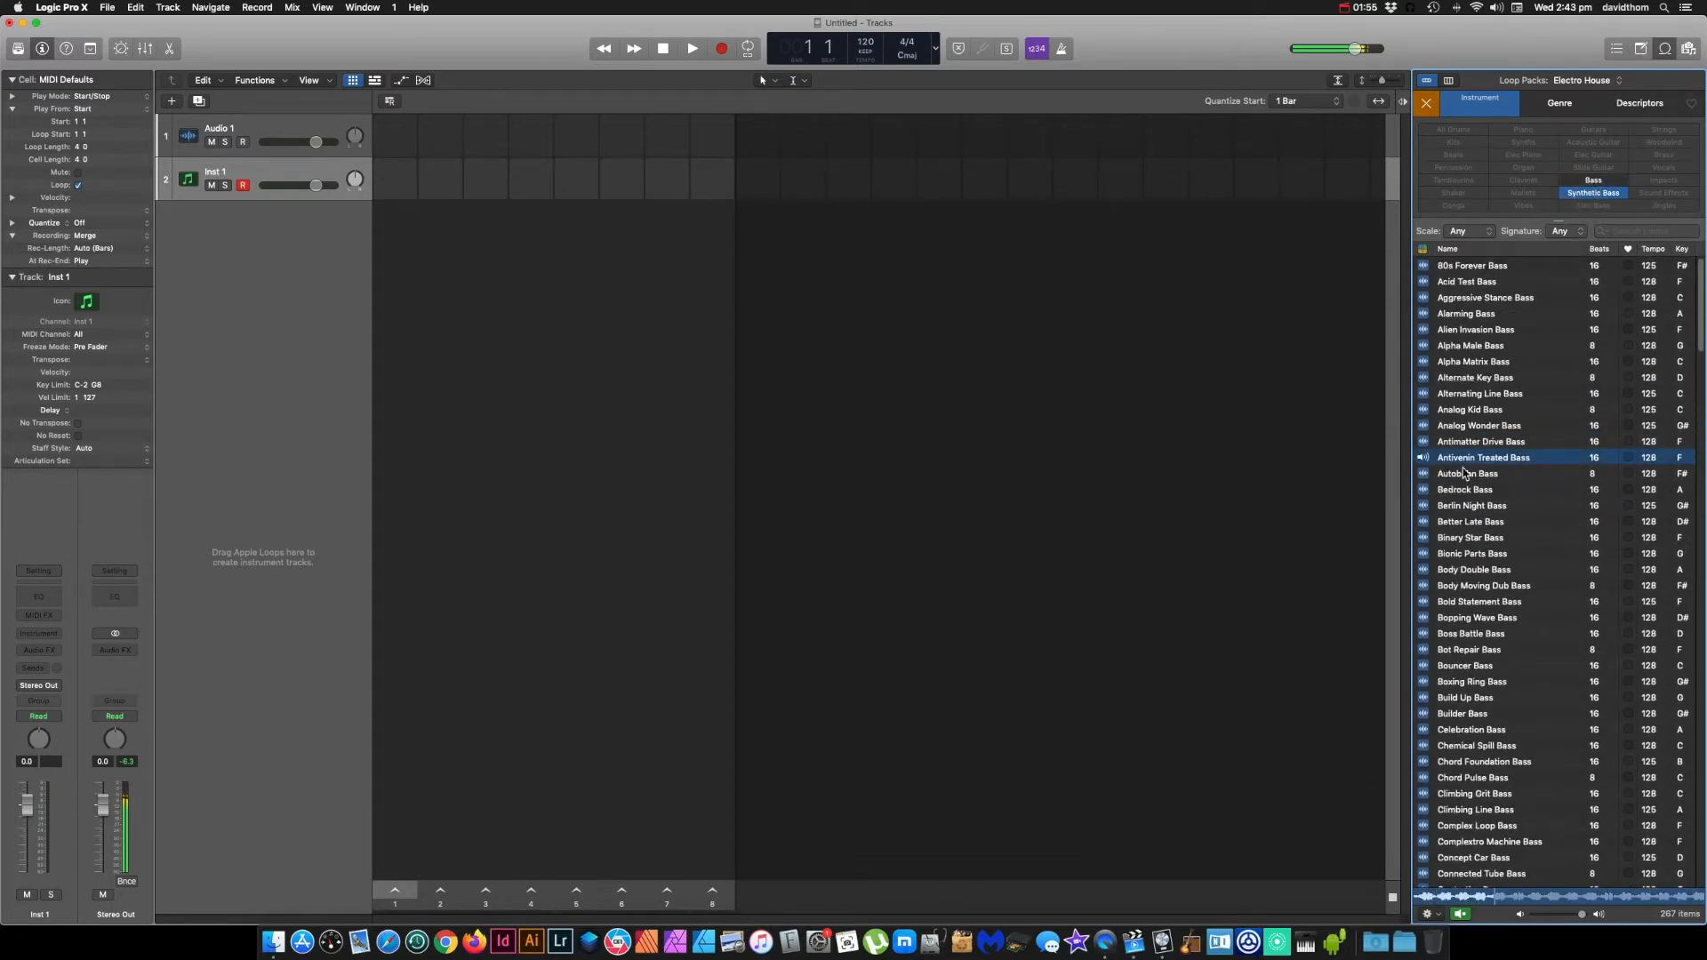
pyautogui.click(1450, 425)
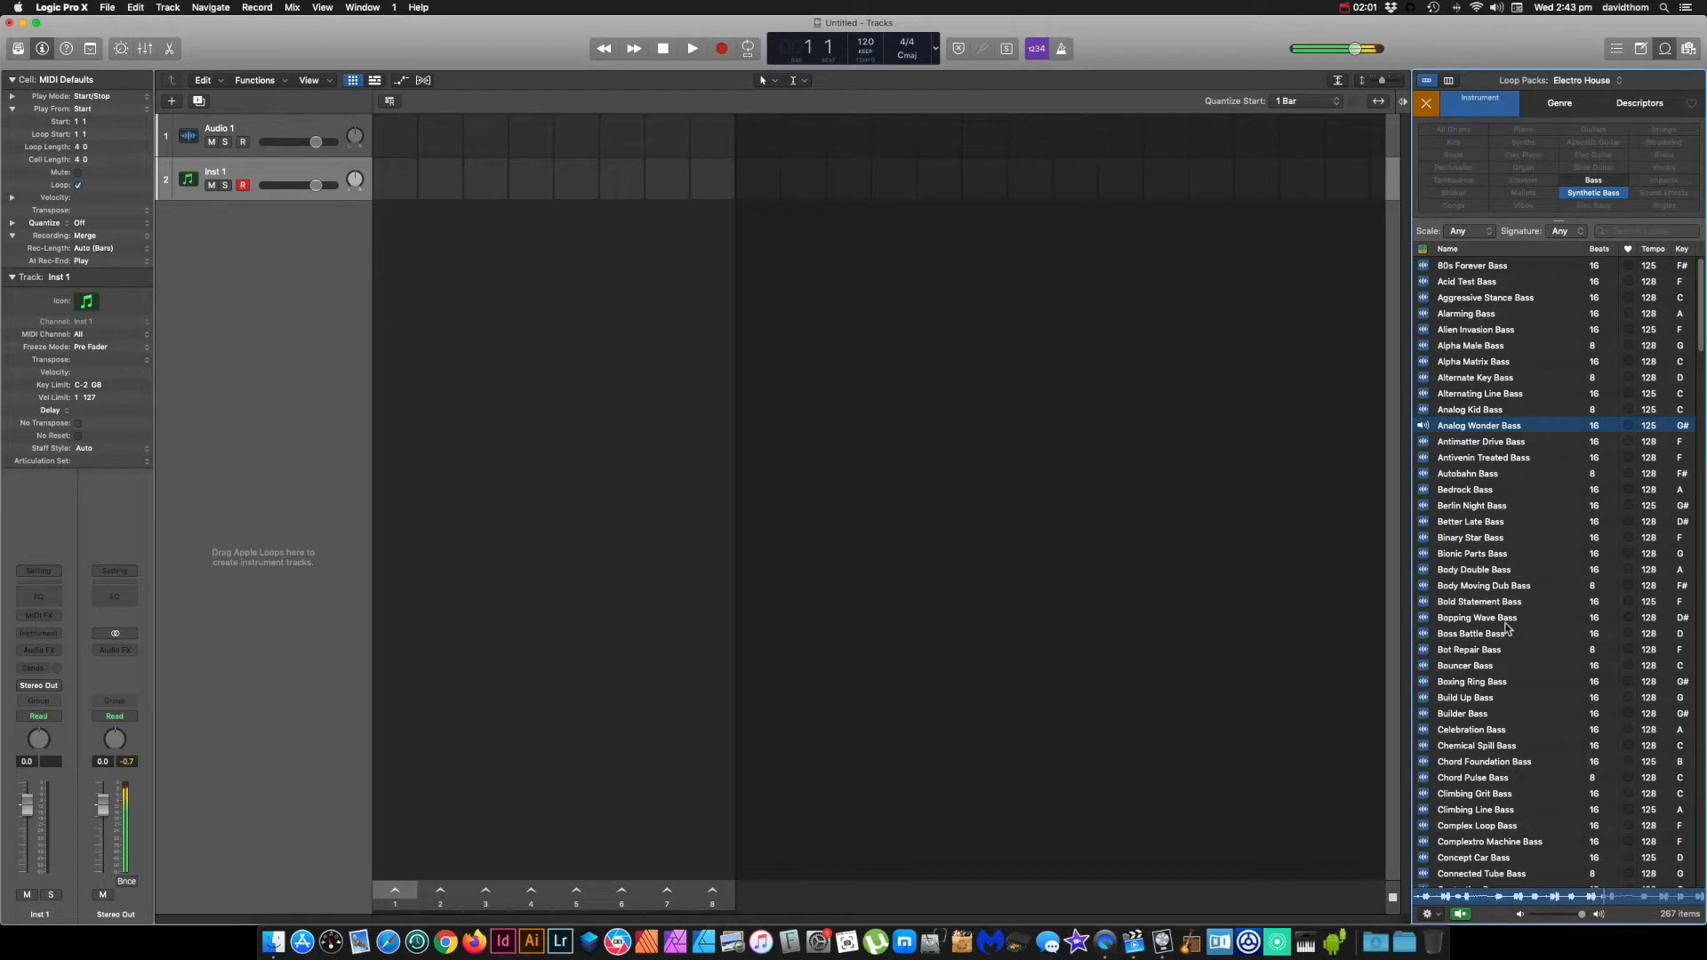
pyautogui.scroll(-3, 1506, 629)
pyautogui.click(1467, 614)
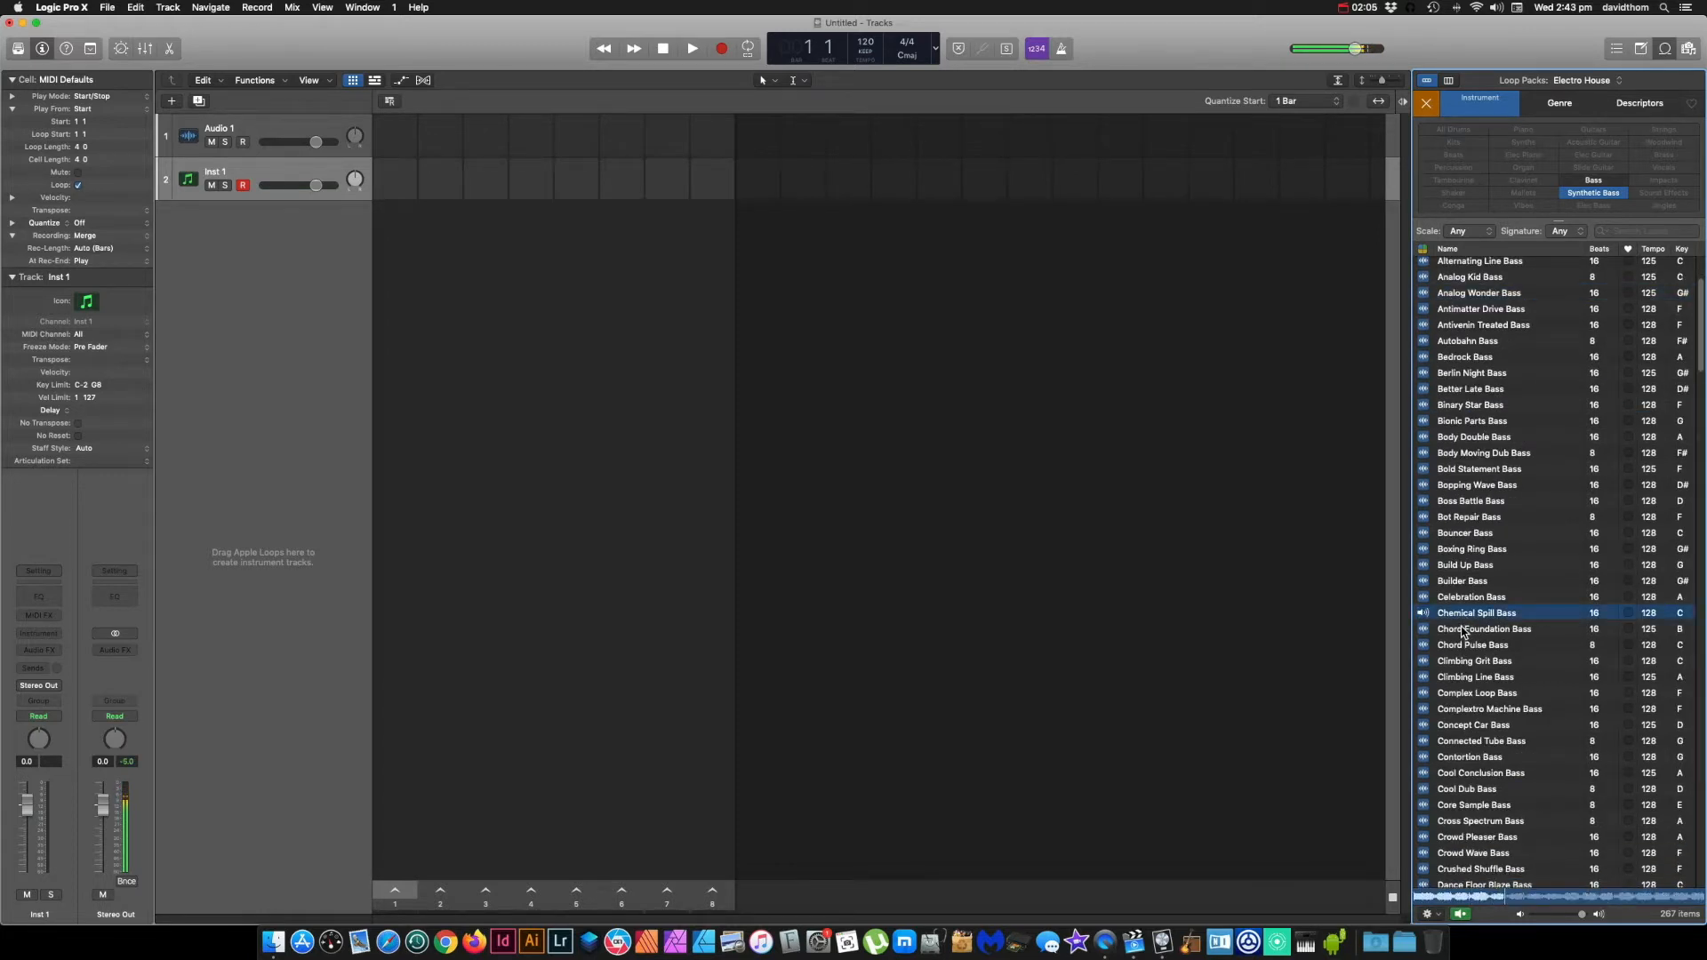
pyautogui.click(1462, 662)
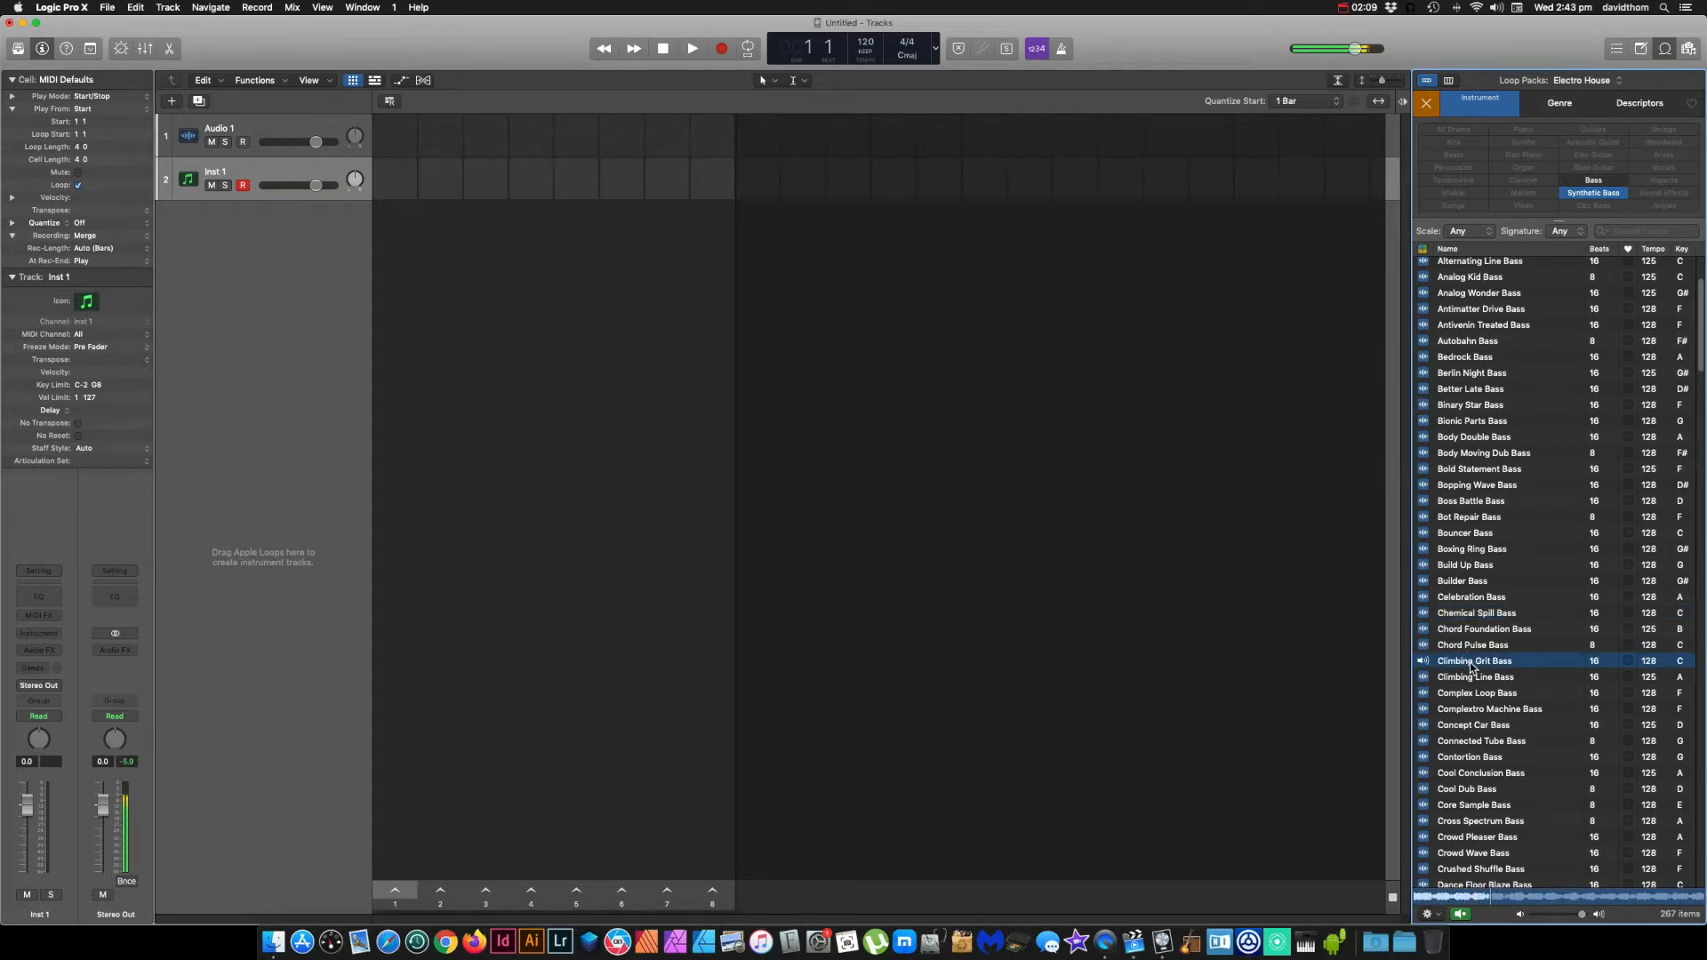
pyautogui.moveTo(1580, 917); pyautogui.dragTo(1570, 917)
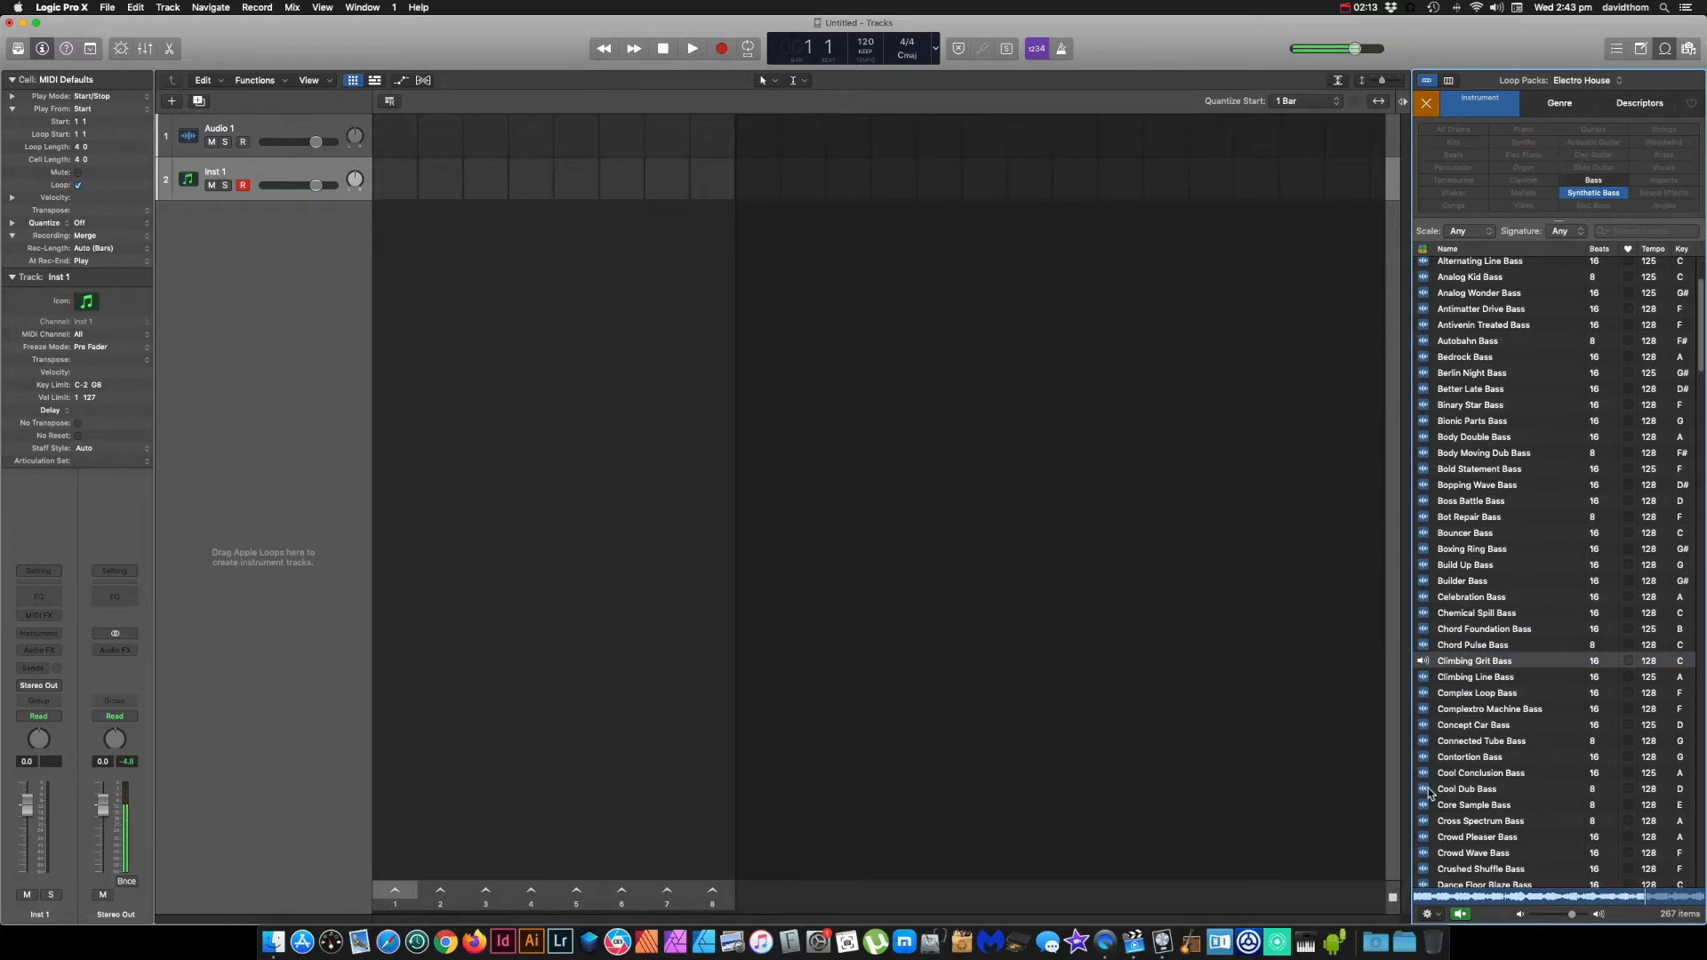
pyautogui.click(1459, 915)
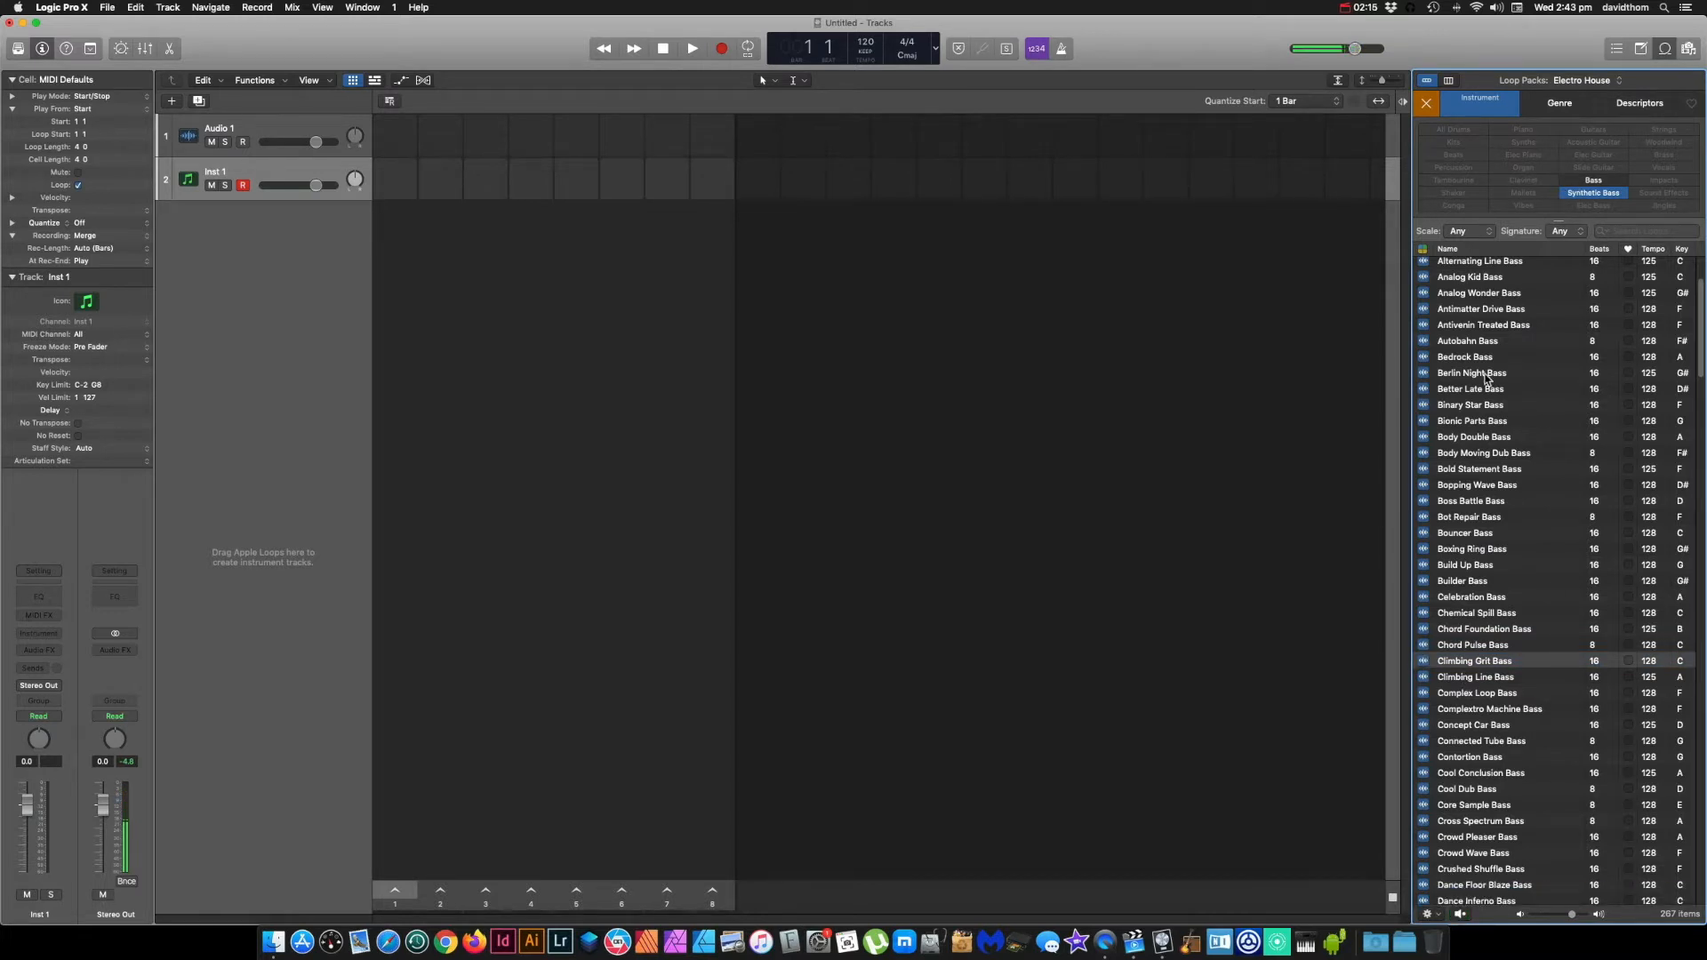
# Step: Add the Climbing Grit Bass loop to scene 1 on a new track and raise that track's volume slightly
pyautogui.moveTo(1452, 662); pyautogui.dragTo(391, 260)
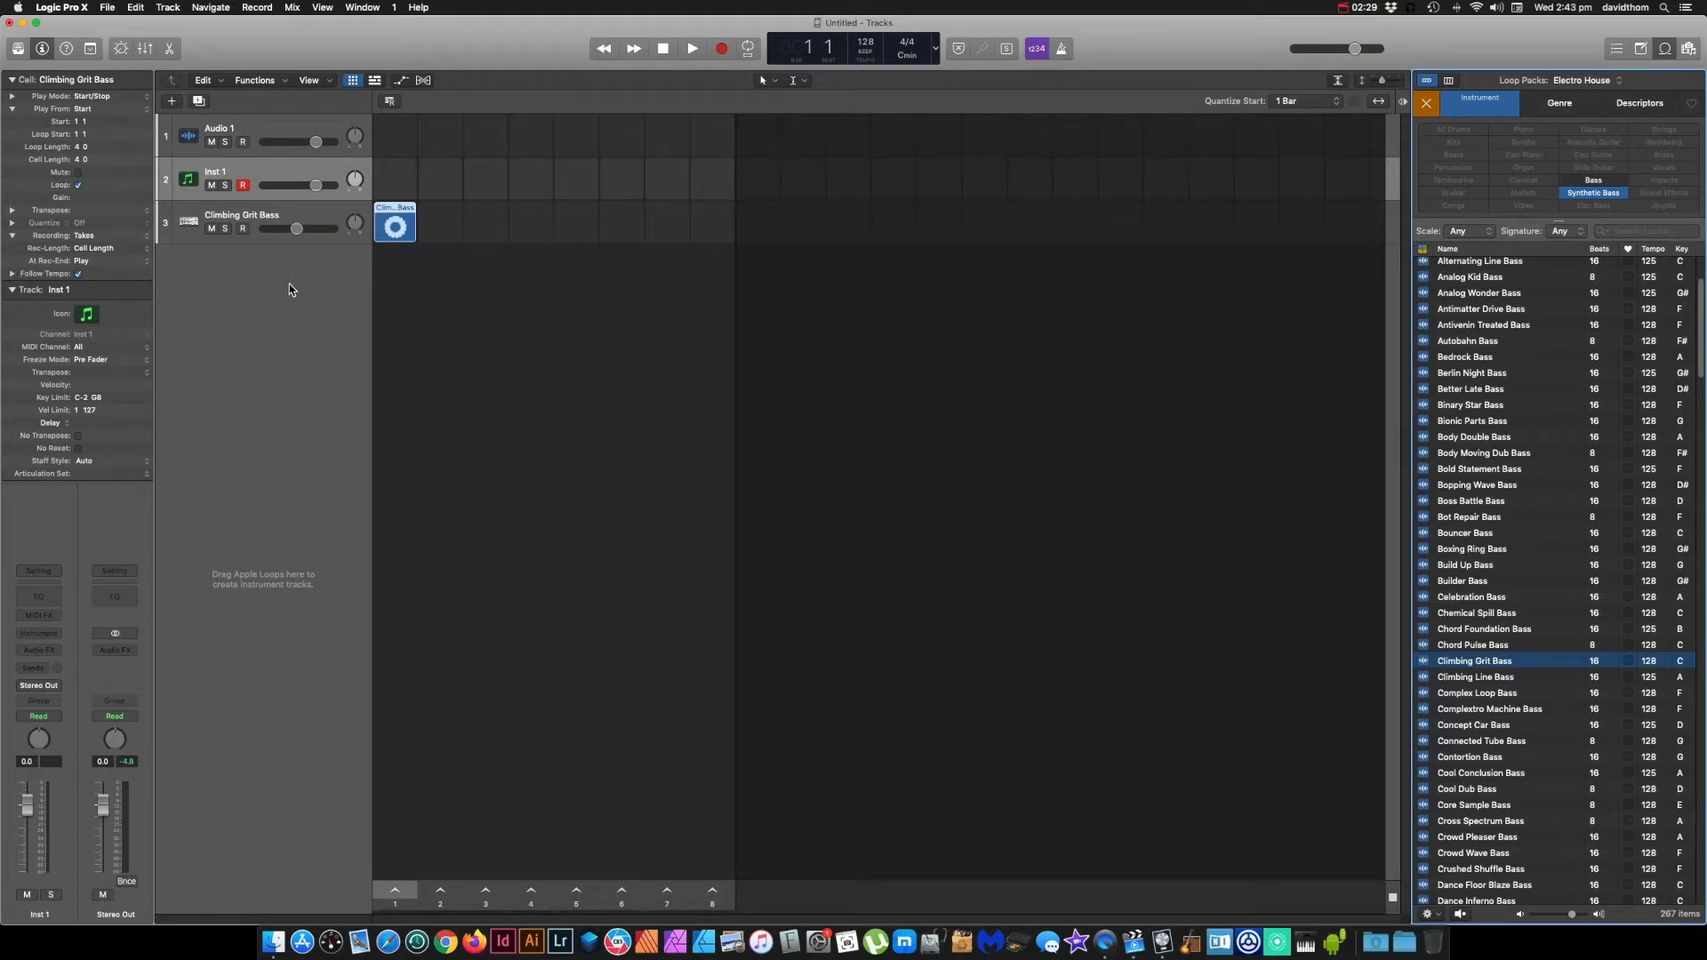
pyautogui.click(297, 228)
pyautogui.moveTo(297, 229); pyautogui.dragTo(300, 228)
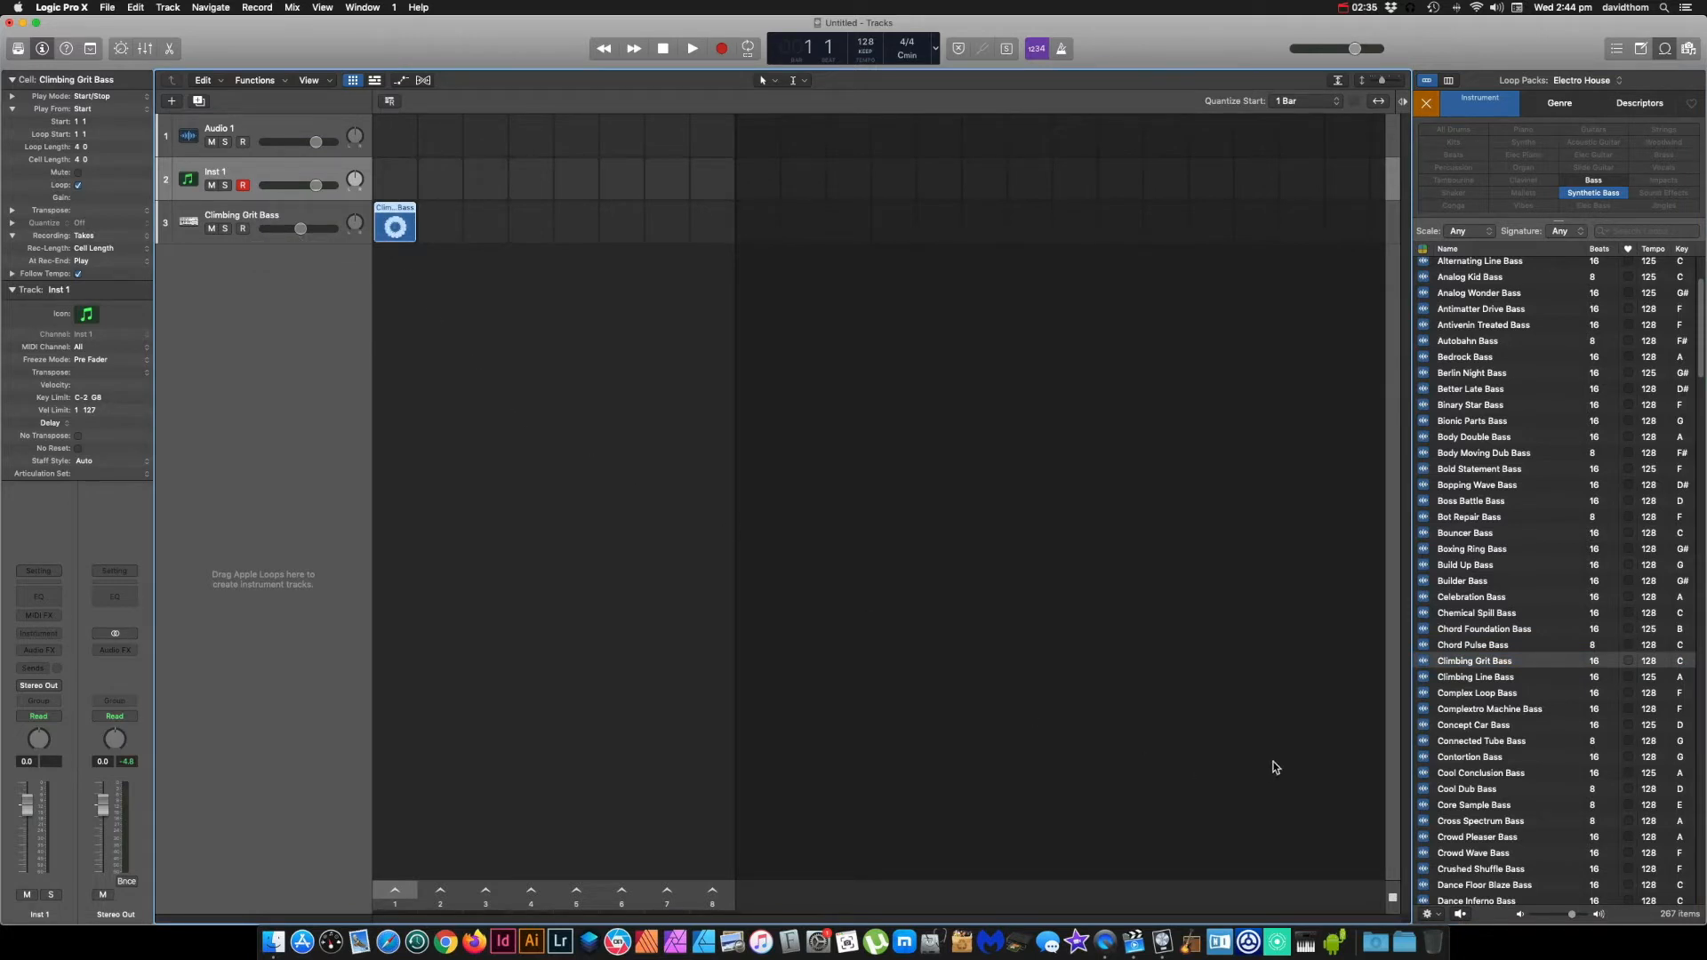
# Step: Change the instrument filter to Synths and add Memories Synth Lead 01 to scene 1 on a new track
pyautogui.click(1616, 204)
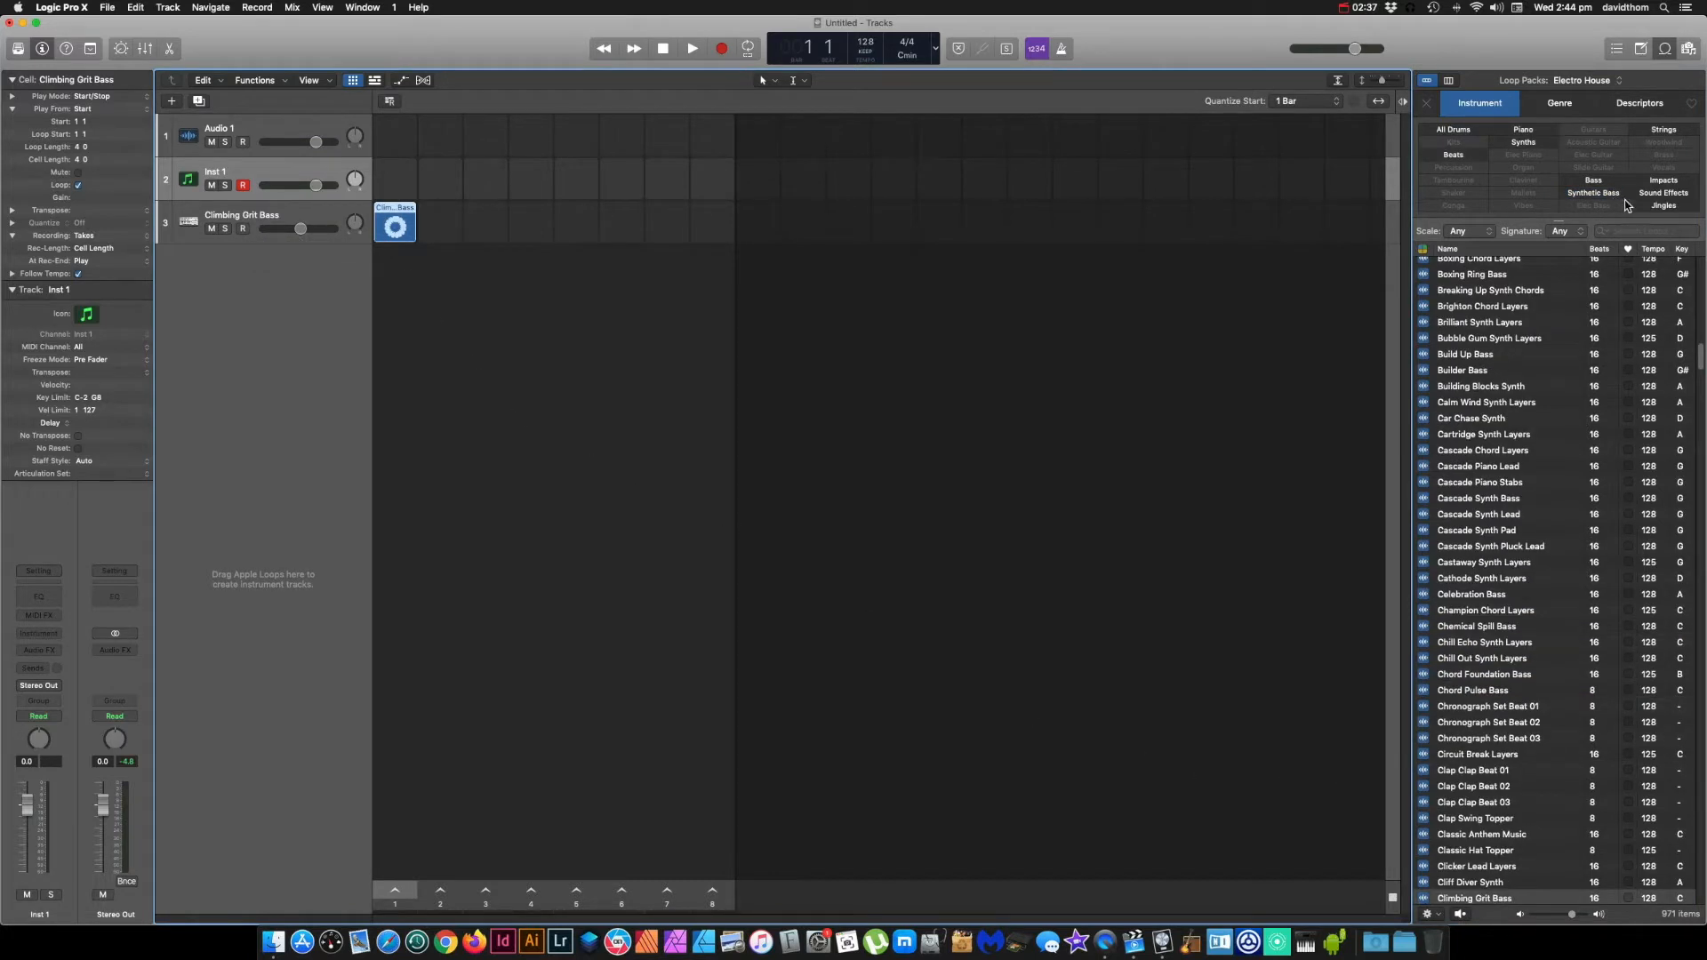
pyautogui.click(1552, 145)
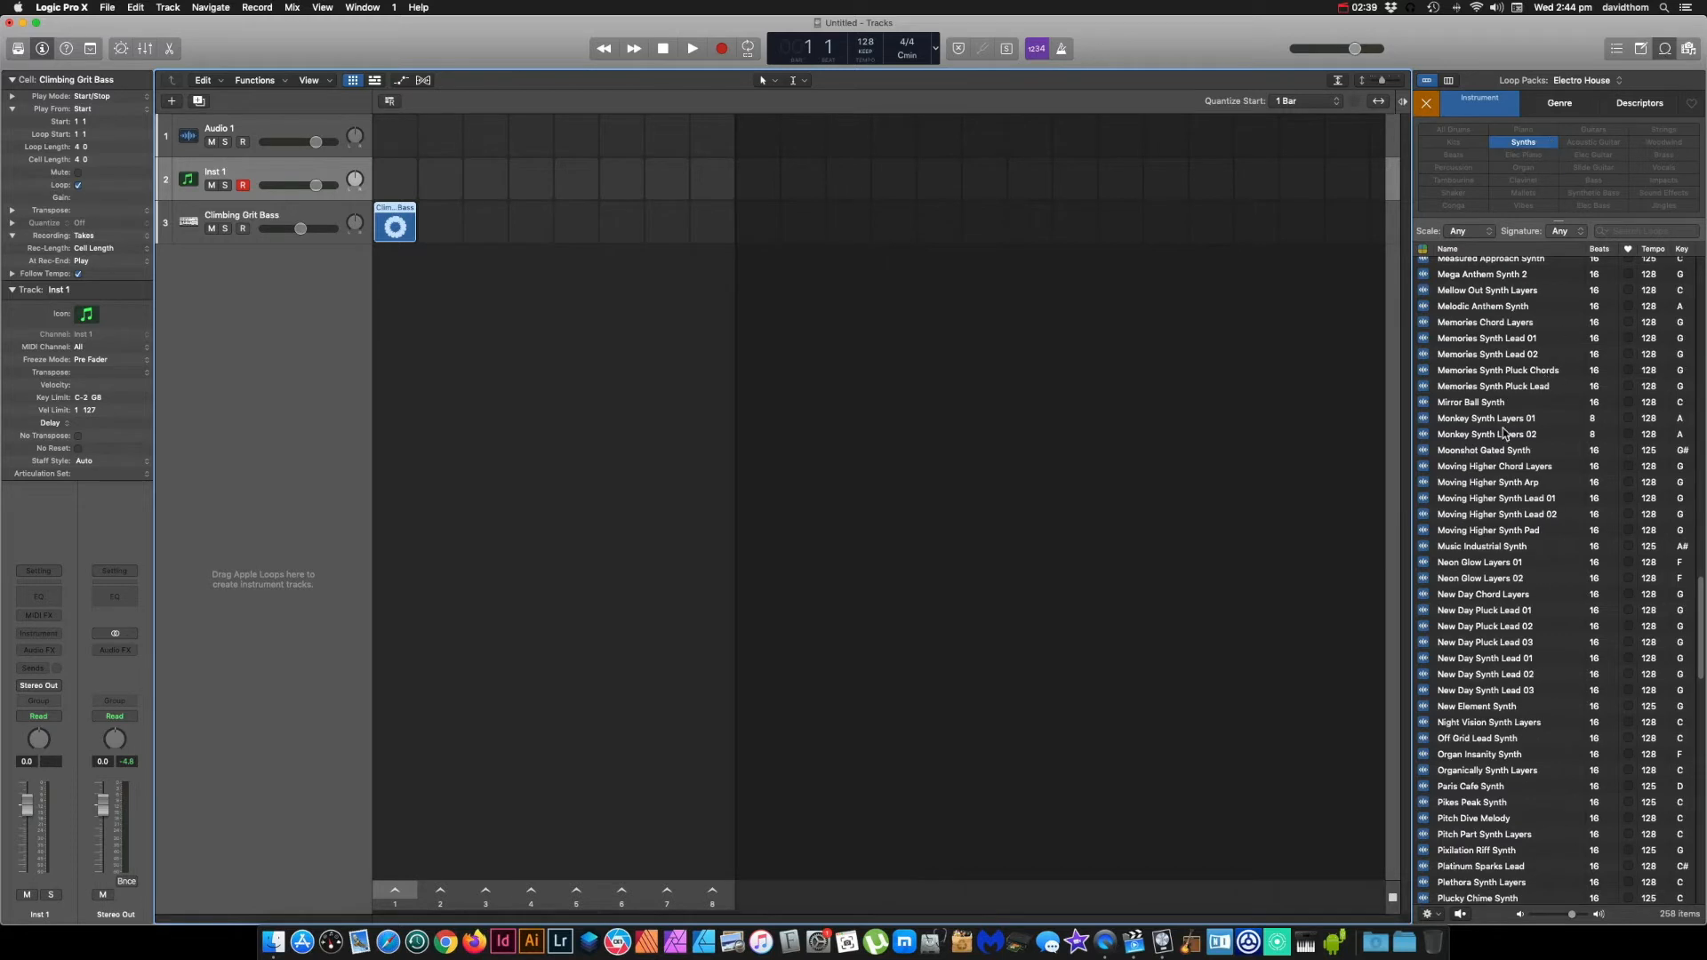
pyautogui.click(1483, 345)
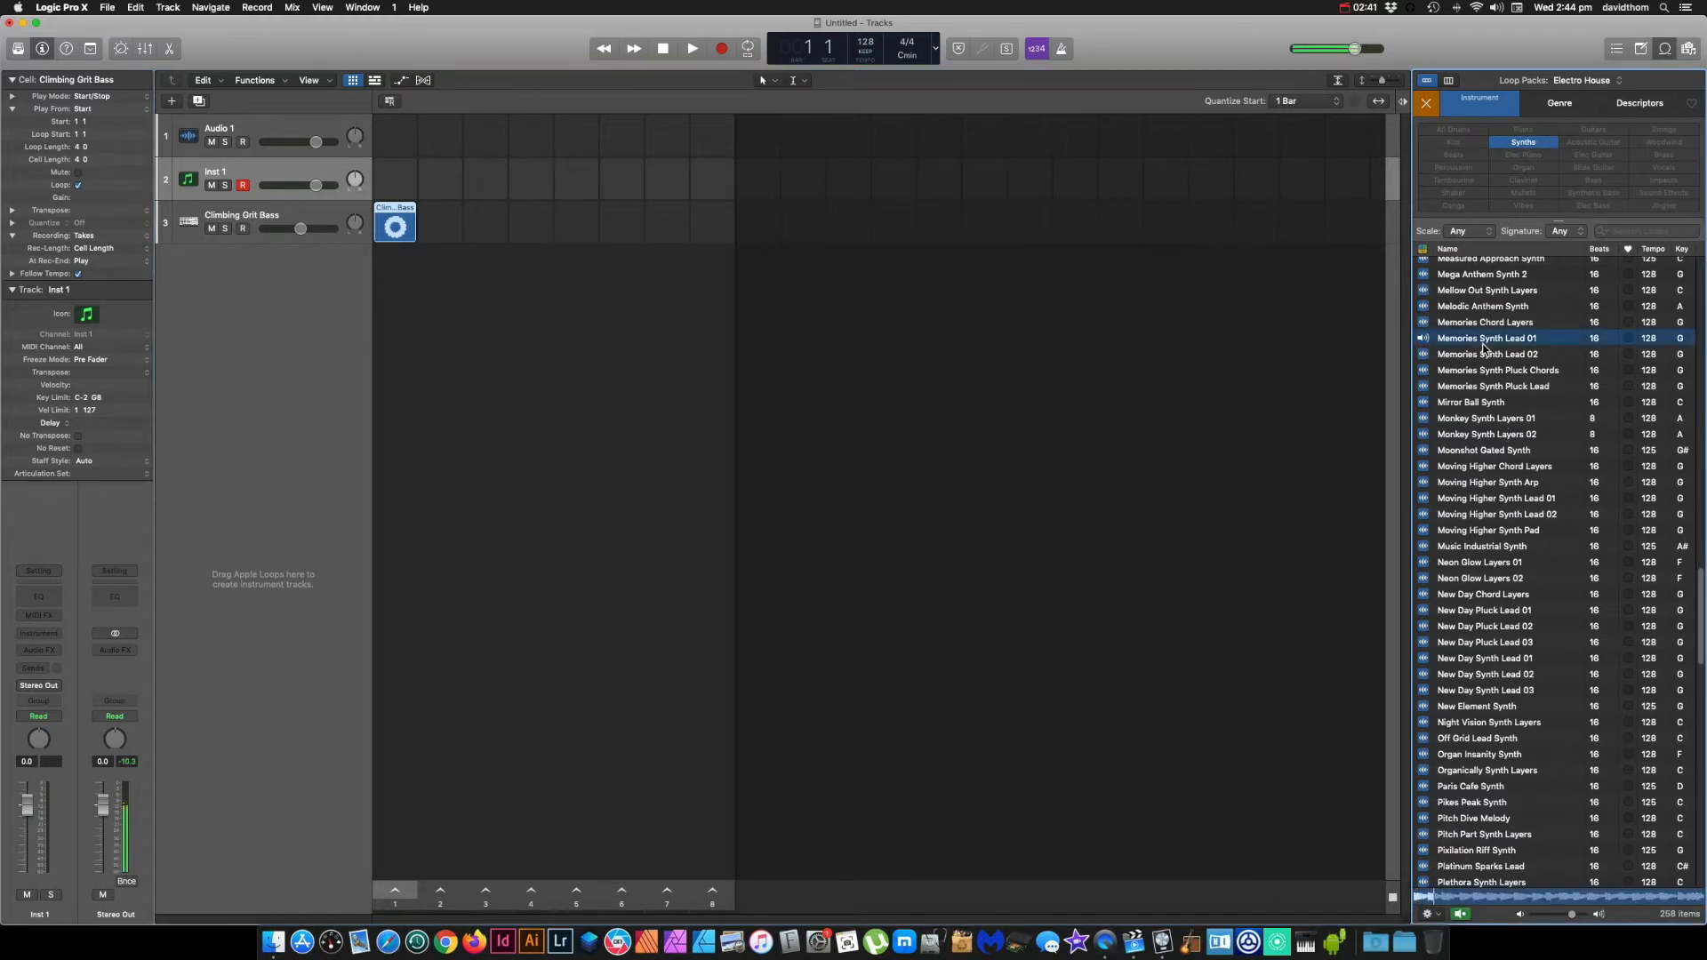
pyautogui.moveTo(1483, 347); pyautogui.dragTo(429, 368)
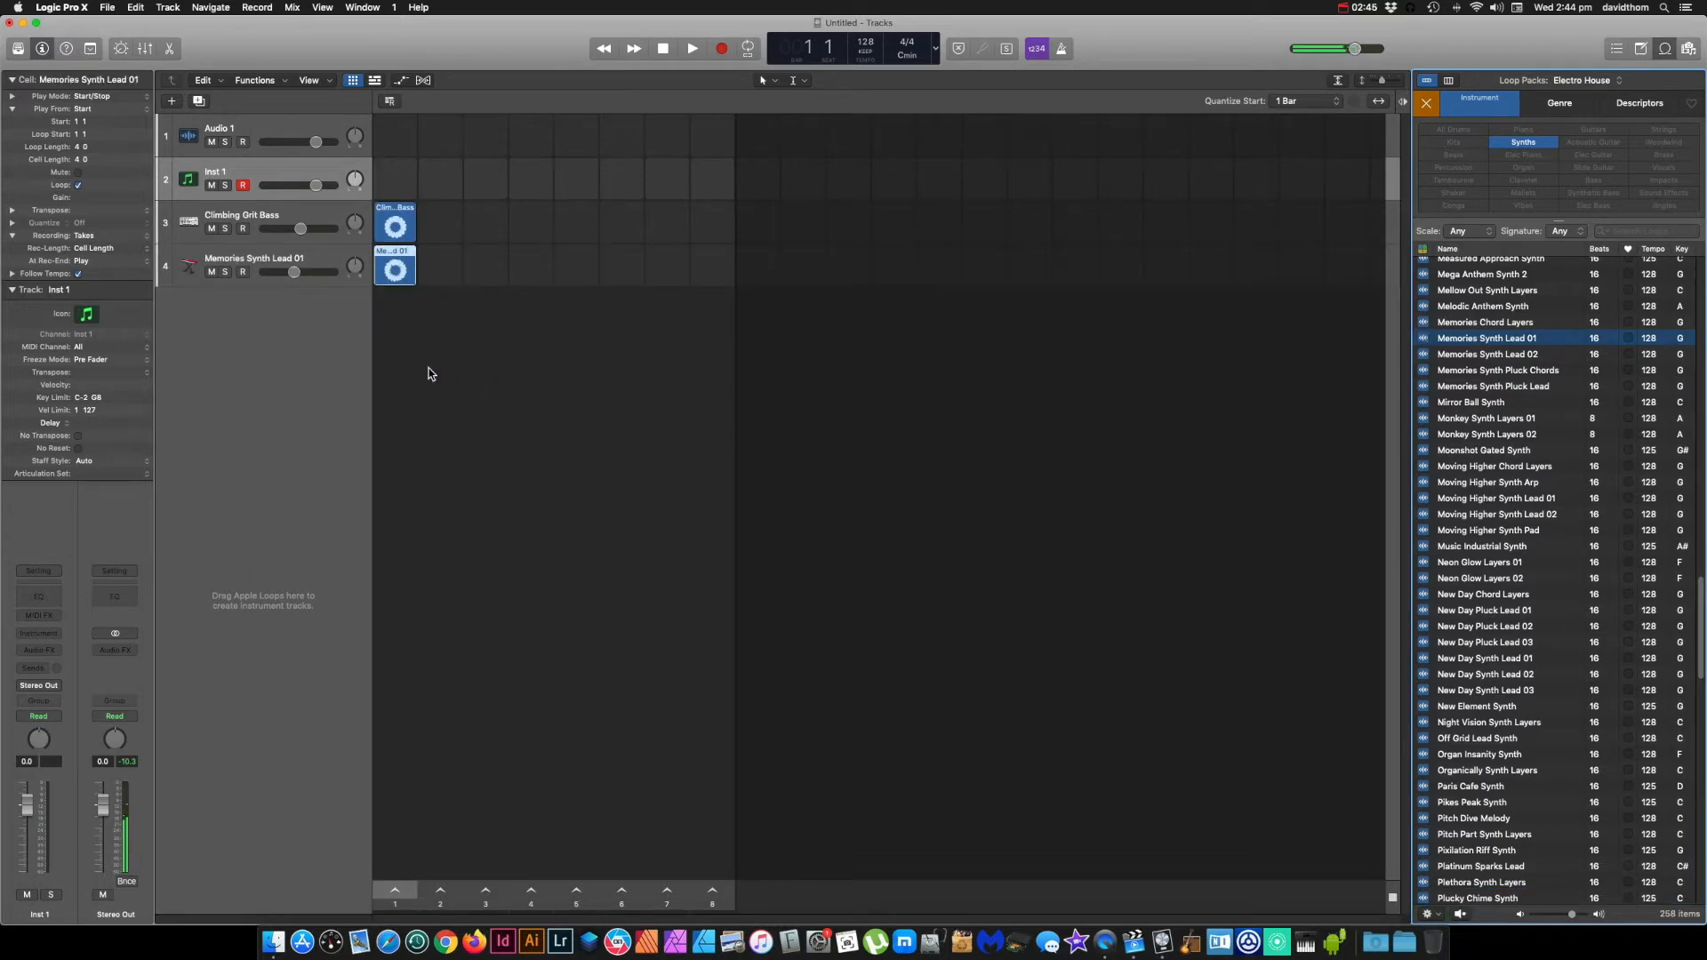
# Step: Play both loop cells together, lowering the Climbing Grit Bass volume and raising the Memories Synth Lead 01 volume, and stop playback
pyautogui.click(395, 267)
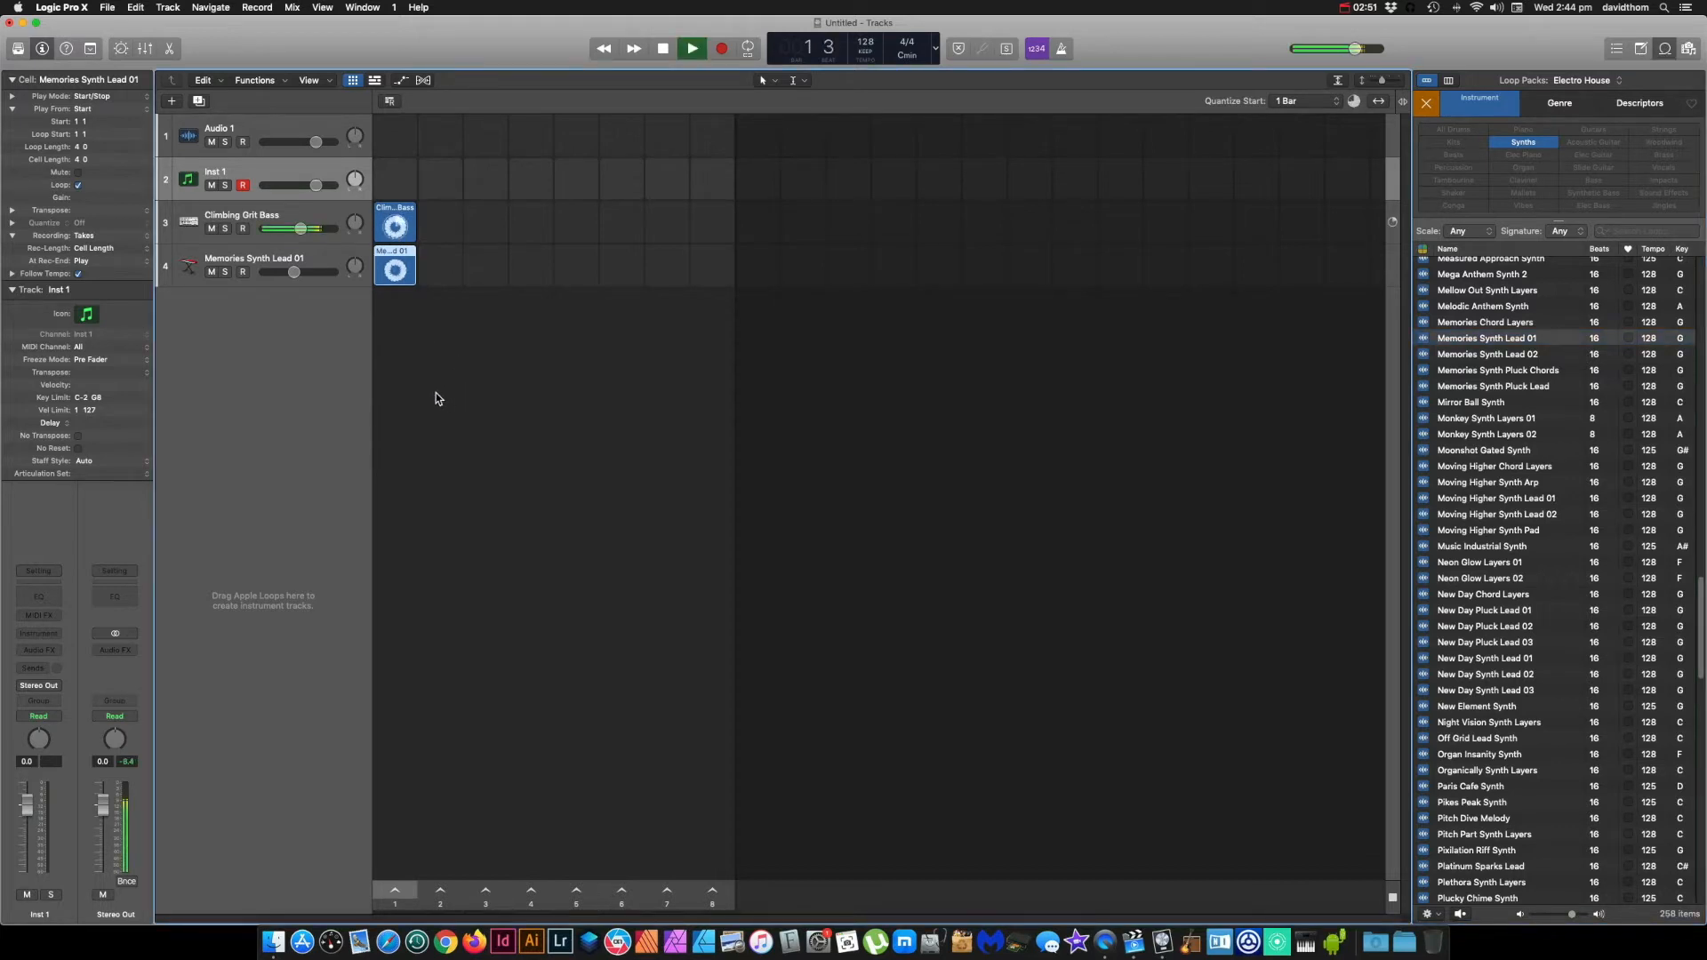
pyautogui.moveTo(301, 229)
pyautogui.mouseDown()
pyautogui.moveTo(275, 229)
pyautogui.moveTo(294, 228)
pyautogui.mouseUp()
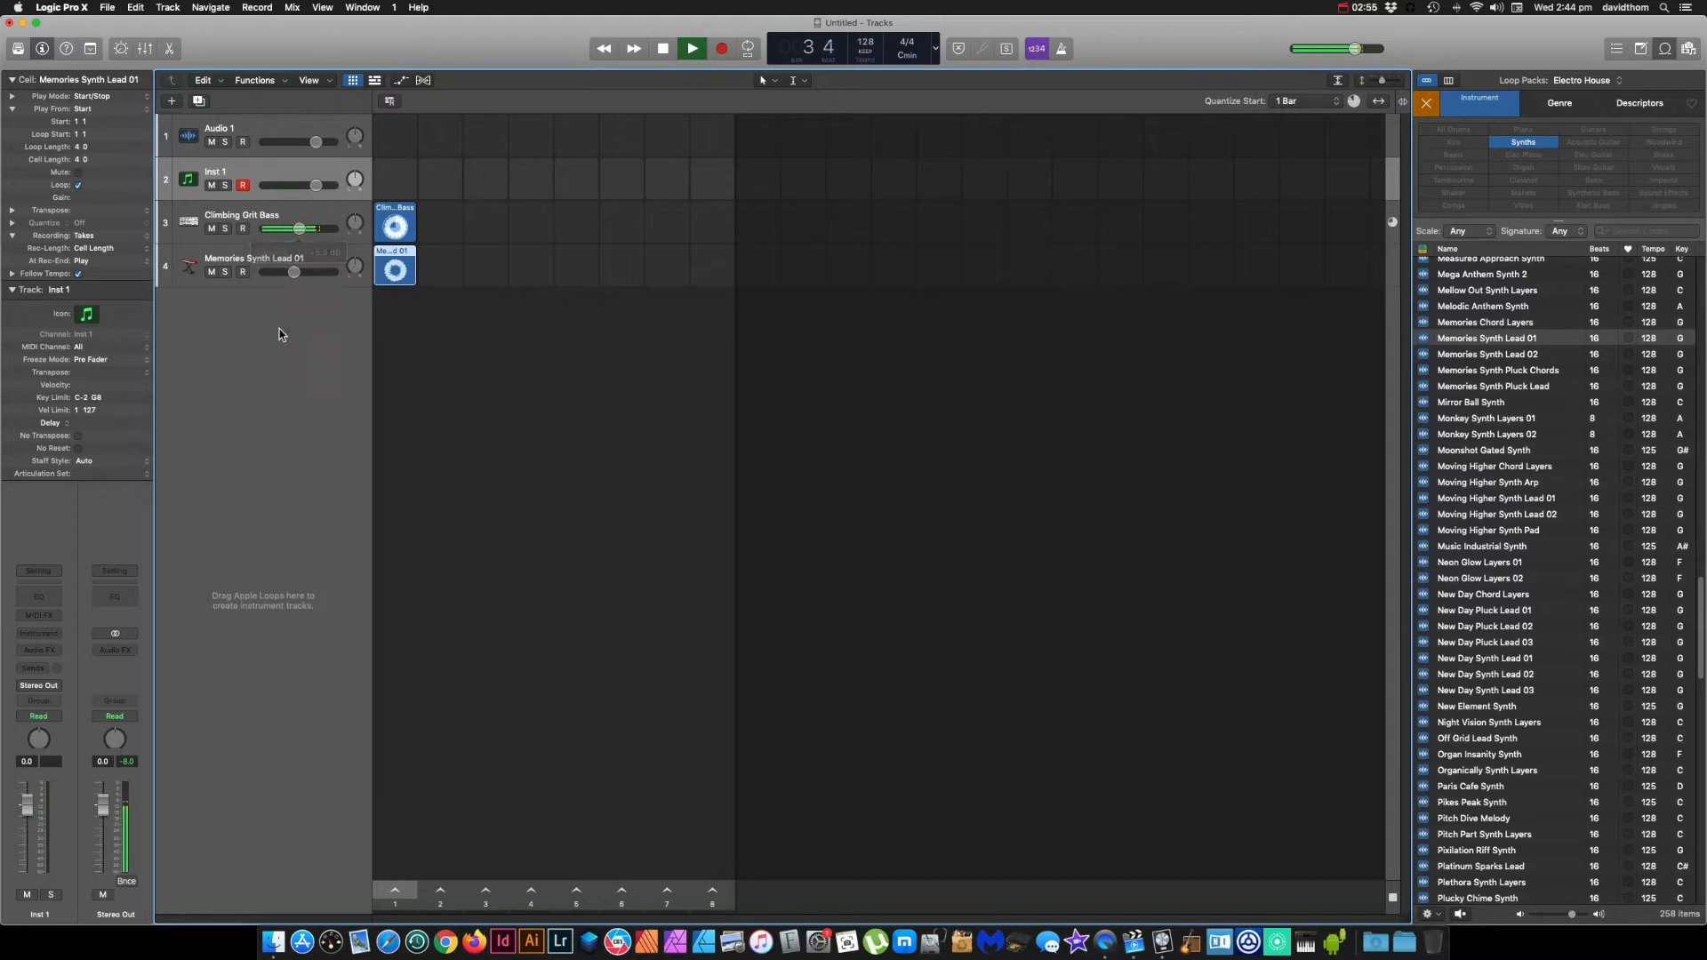
pyautogui.moveTo(293, 275); pyautogui.dragTo(303, 275)
pyautogui.click(396, 271)
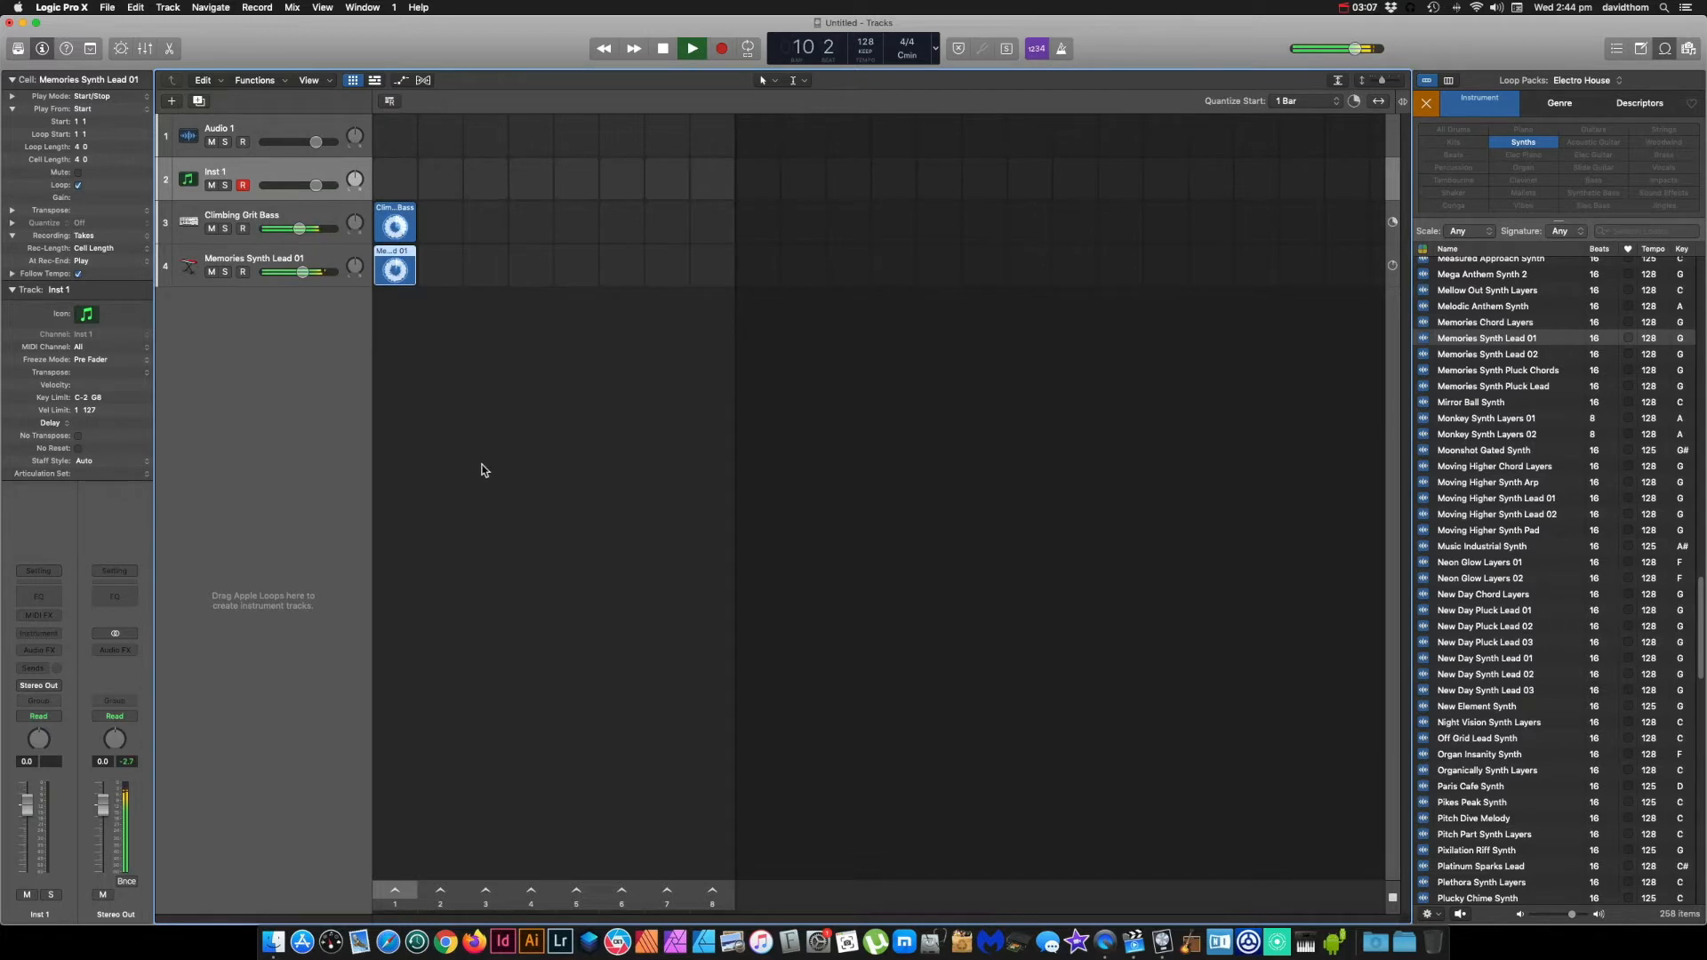
pyautogui.press('space')
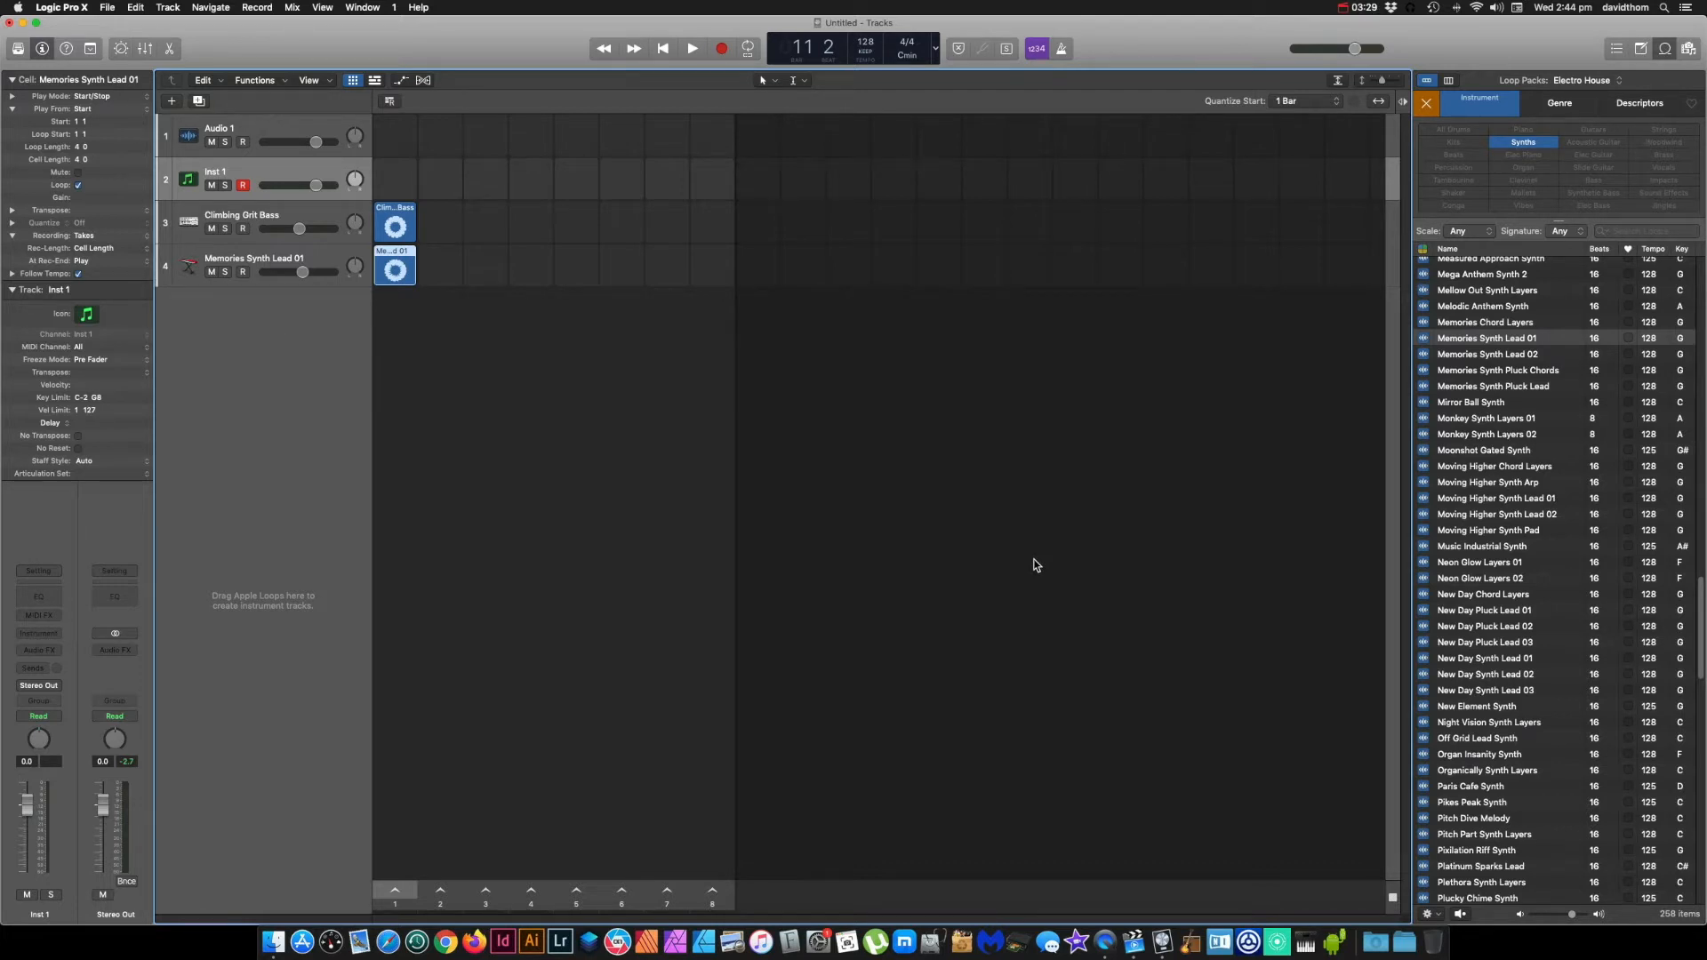
pyautogui.click(663, 50)
# Step: Preview the Paris Cafe Synth loop and add it to scene 2 on the Memories Synth Lead 01 track
pyautogui.scroll(-8, 1455, 609)
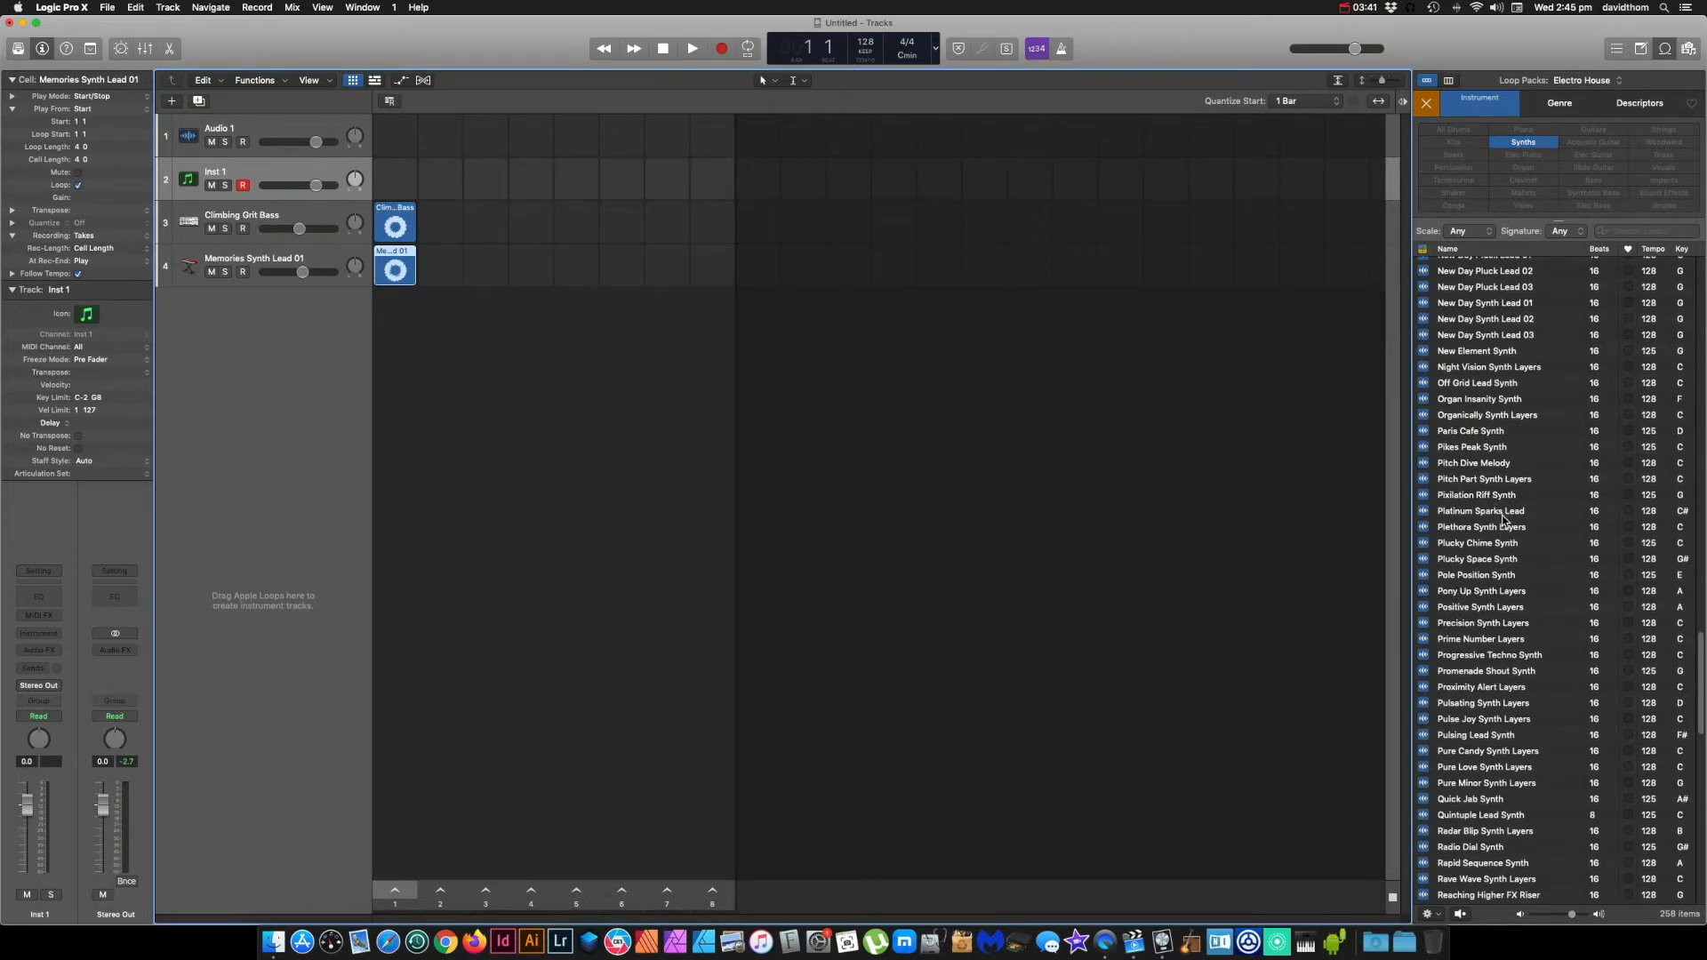
pyautogui.click(1475, 433)
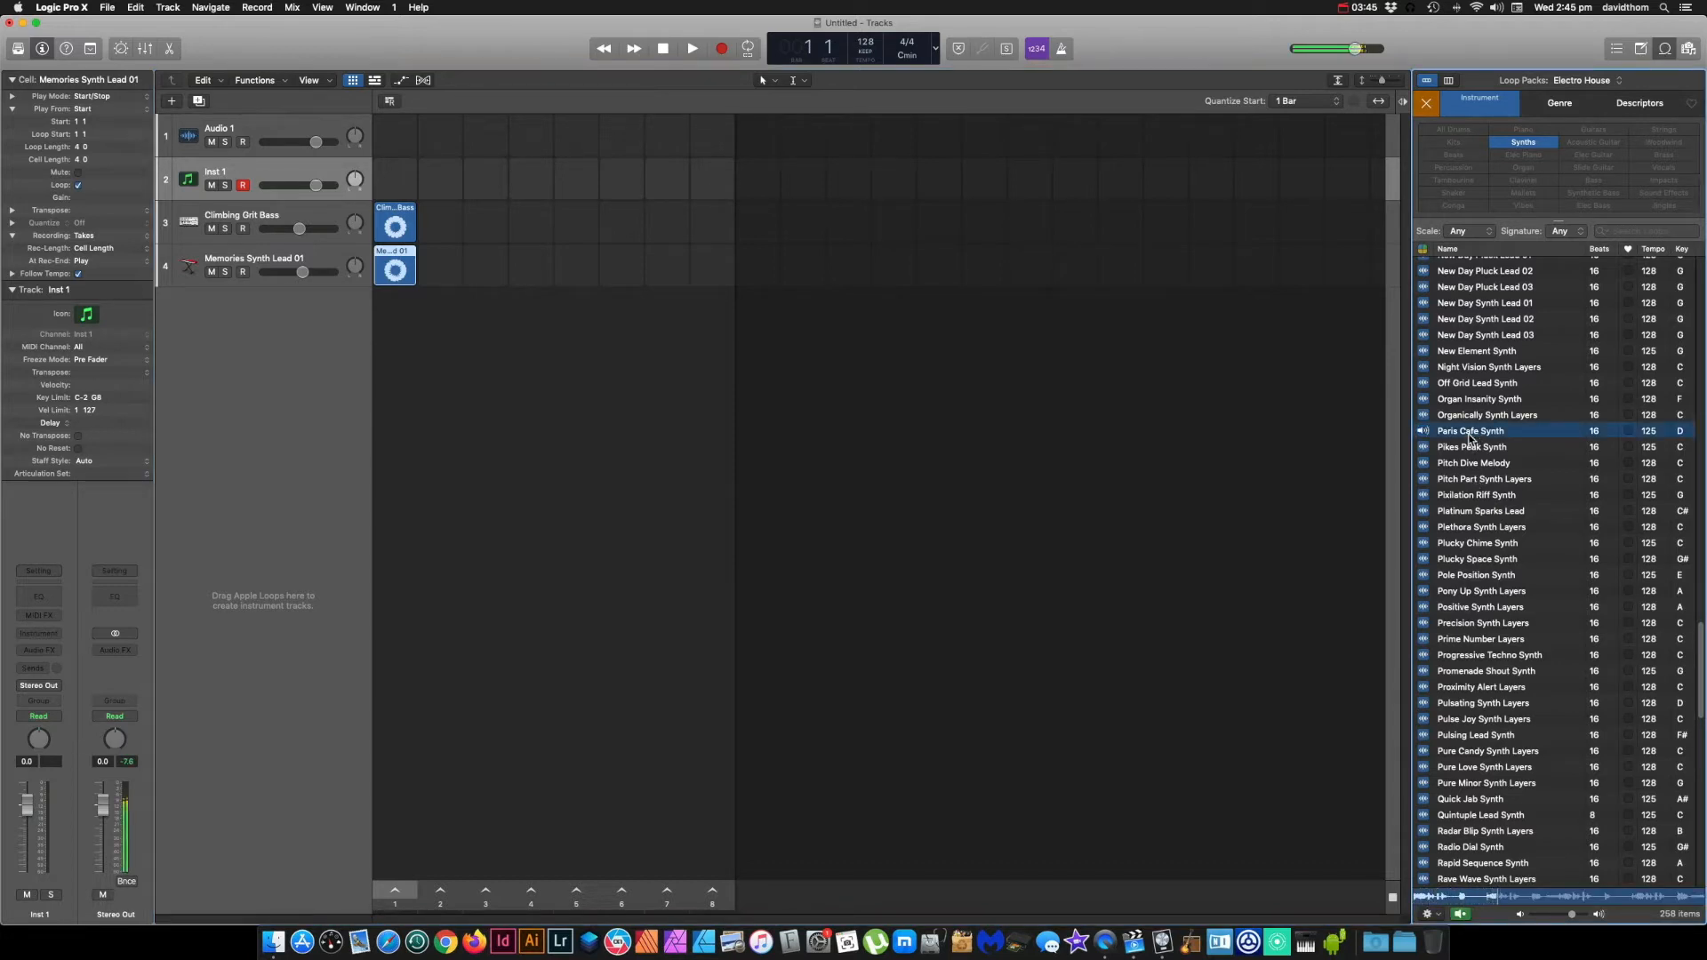
pyautogui.moveTo(1469, 434); pyautogui.dragTo(434, 258)
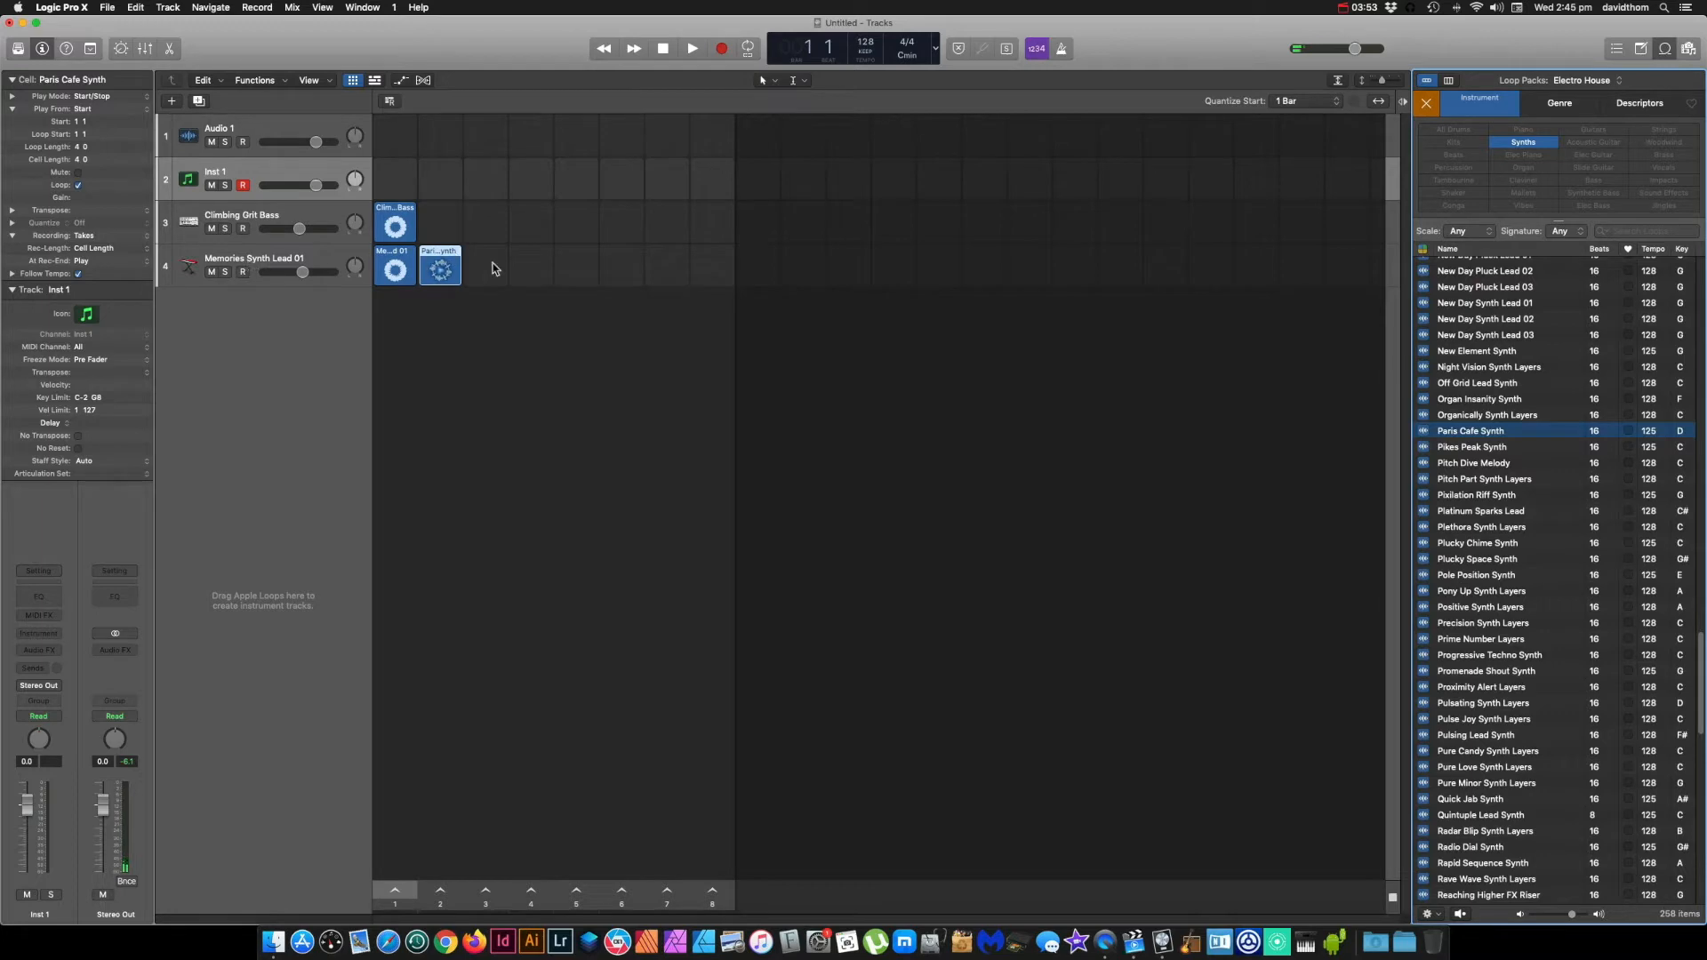
# Step: Move the Paris Cafe Synth cell in scene 2 onto its own new track below Memories Synth Lead 01
pyautogui.moveTo(453, 260); pyautogui.dragTo(463, 321)
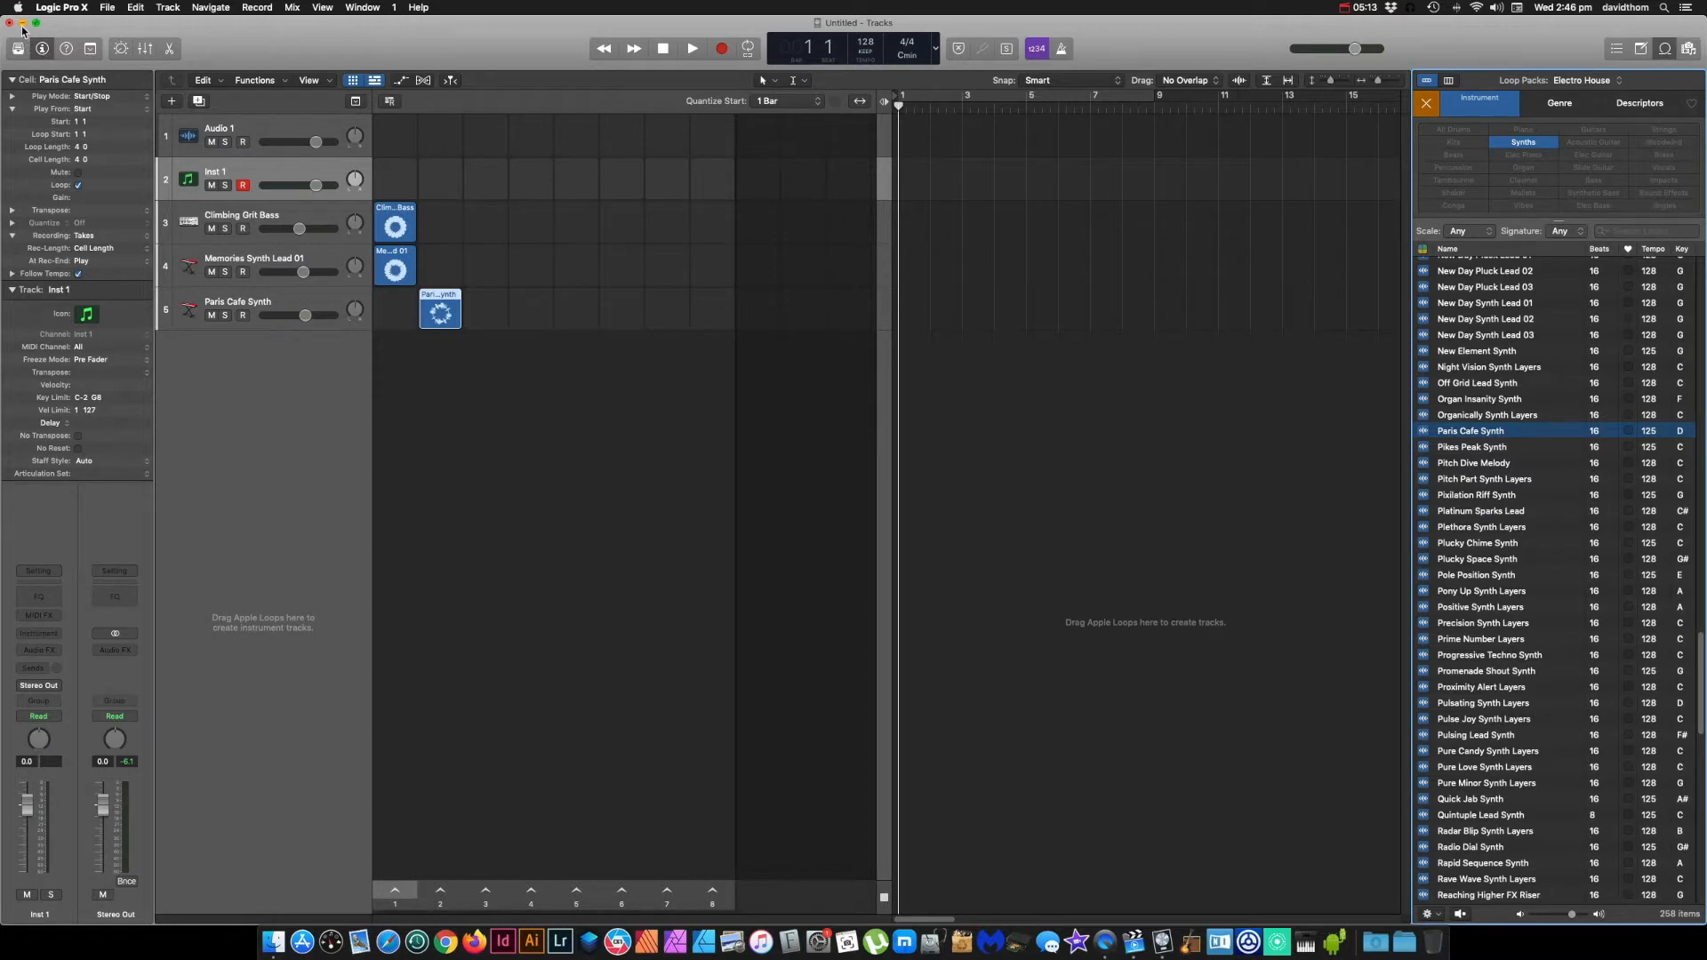
pyautogui.click(1349, 8)
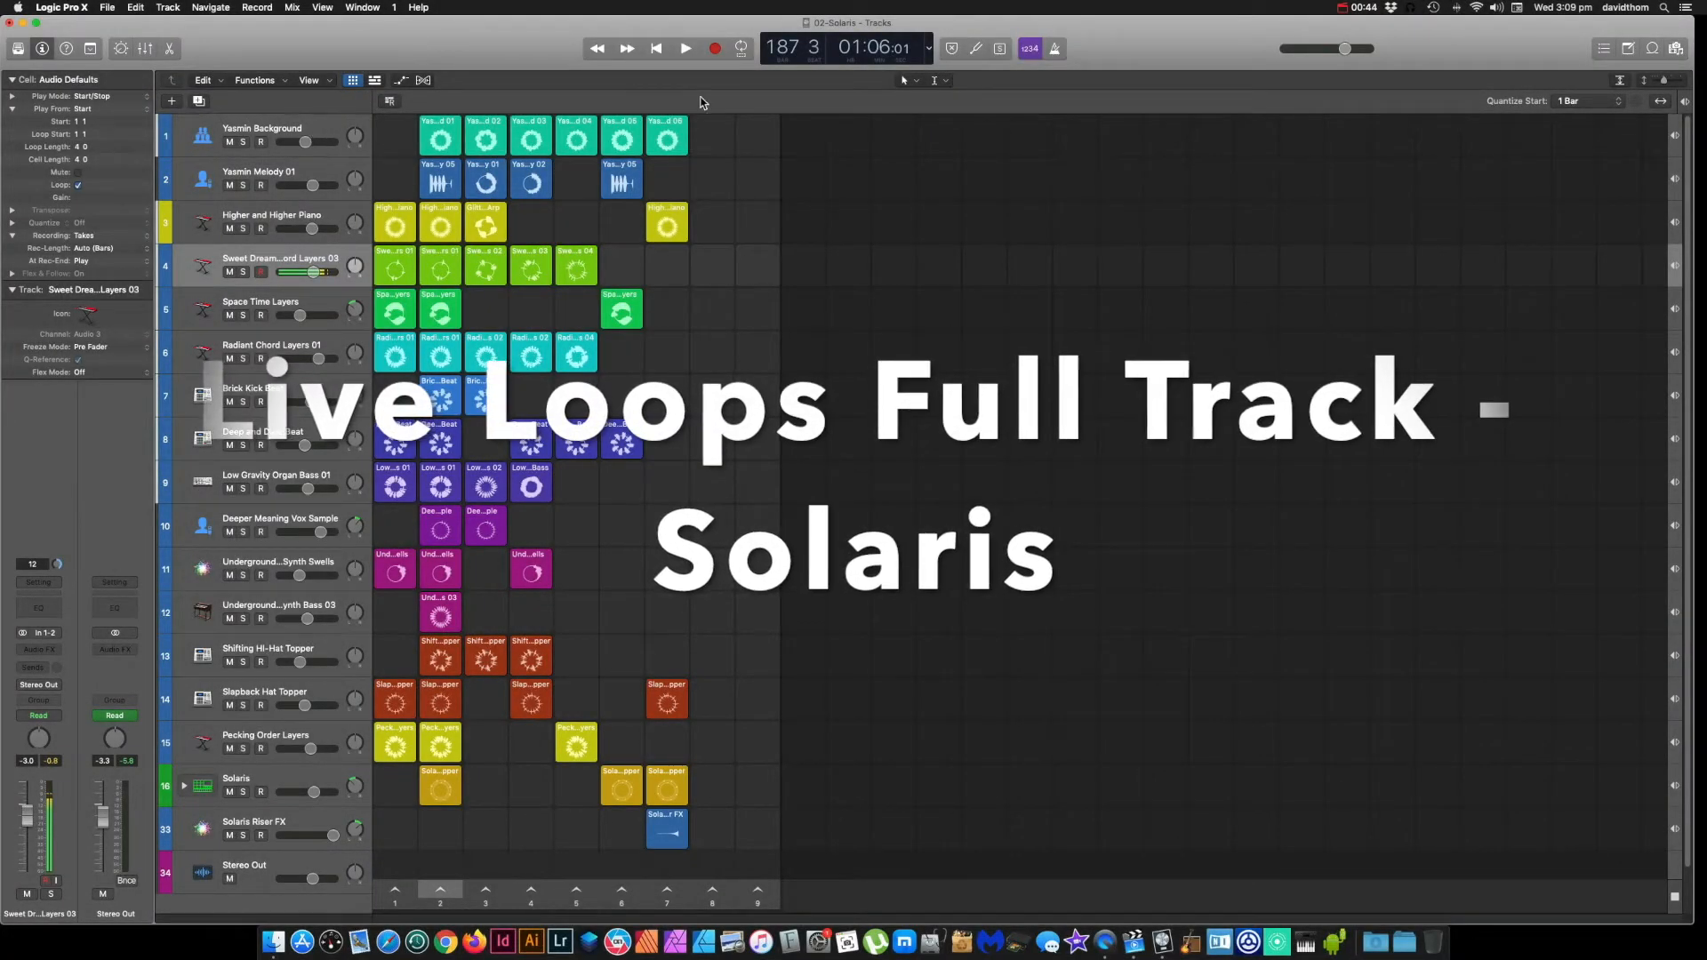
# Step: Show the loop browser, look over the Apple Loops list for all packs, and hide it again
pyautogui.click(1652, 50)
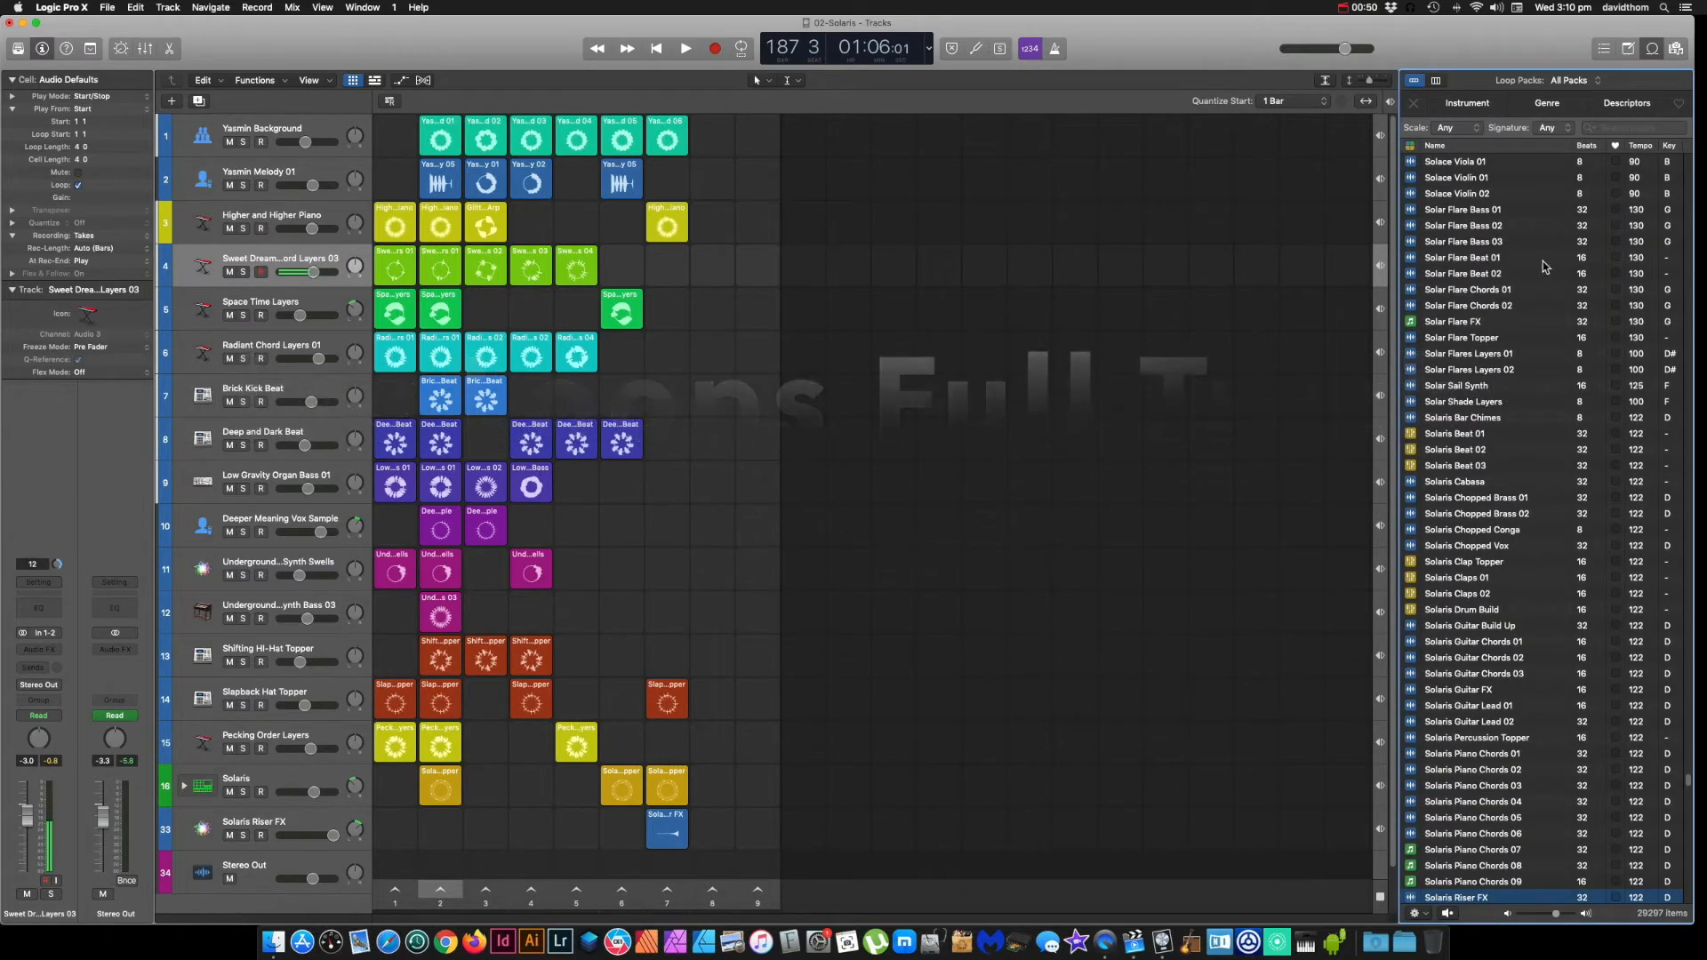
pyautogui.click(1651, 50)
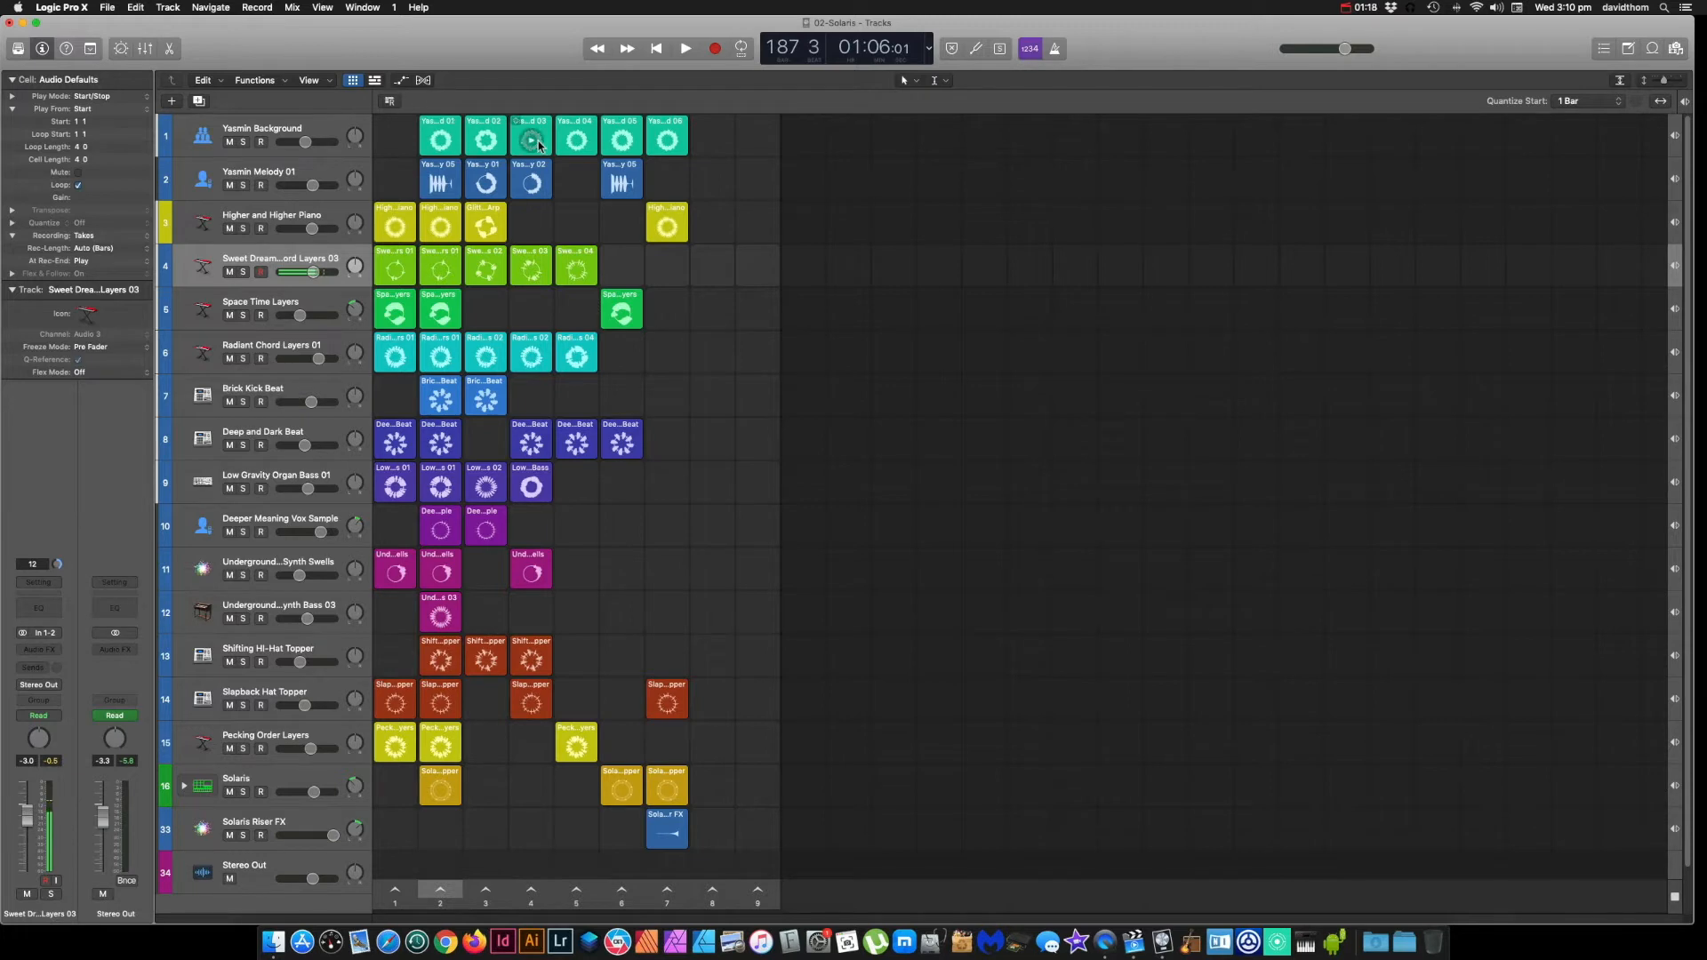
# Step: Show the Tracks area beside the Live Loops grid and look through the Solaris arrangement, returning to its beginning
pyautogui.click(374, 81)
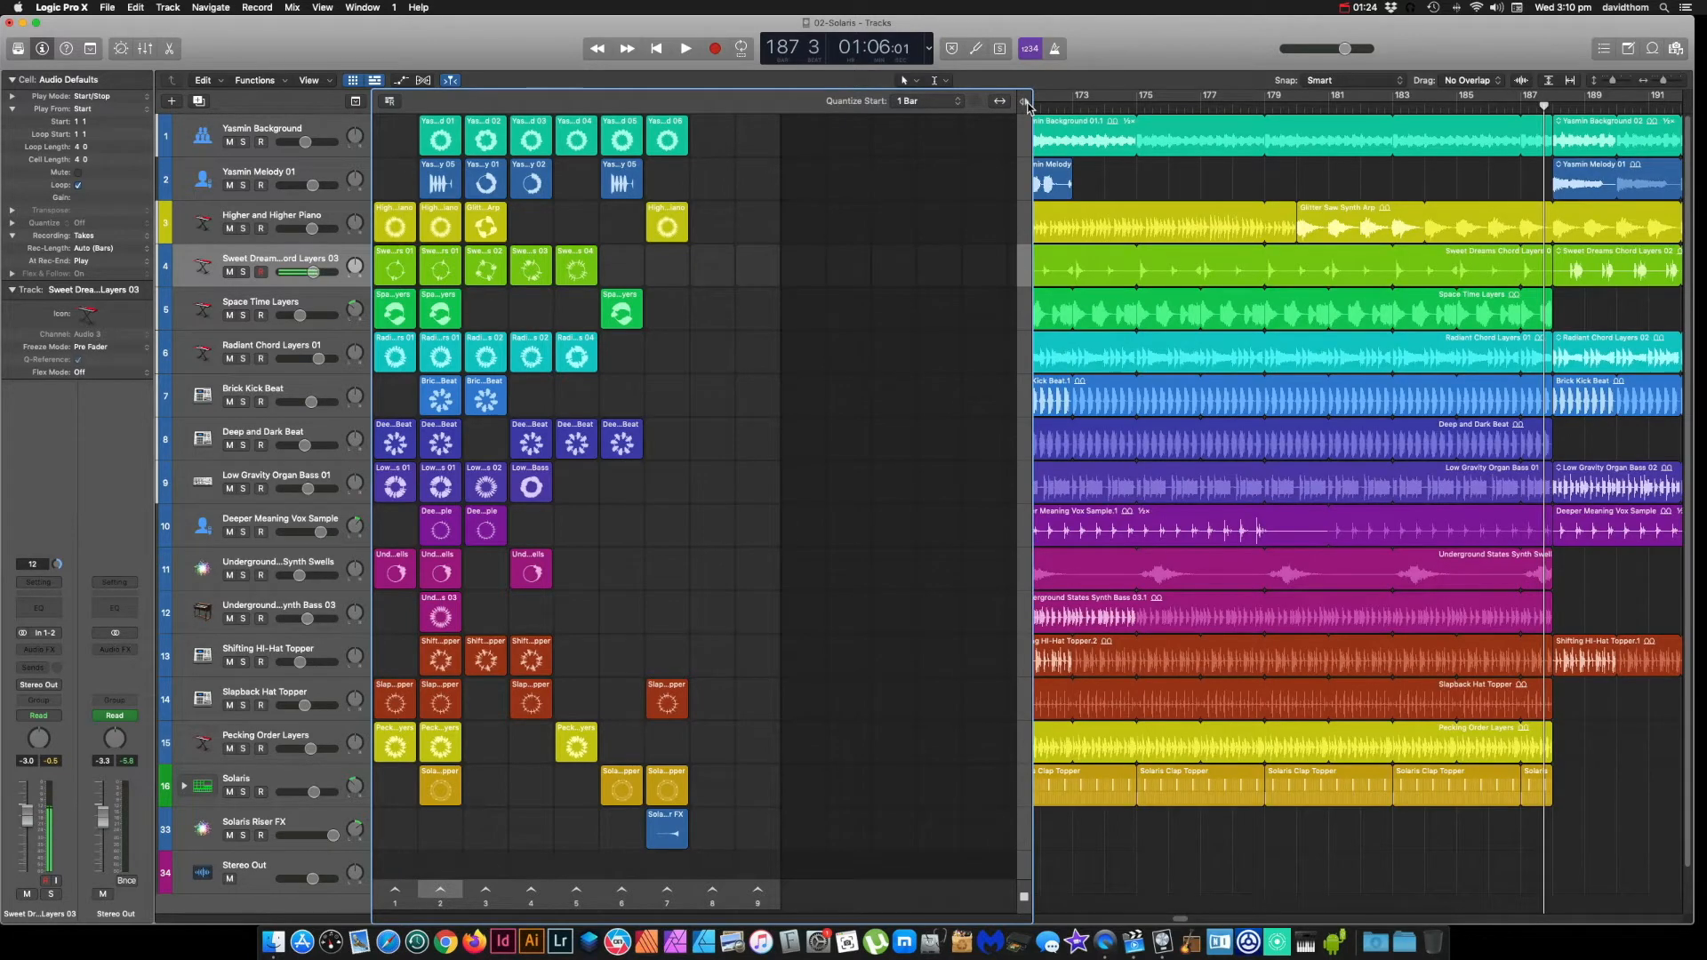
pyautogui.hscroll(-15, 1178, 921)
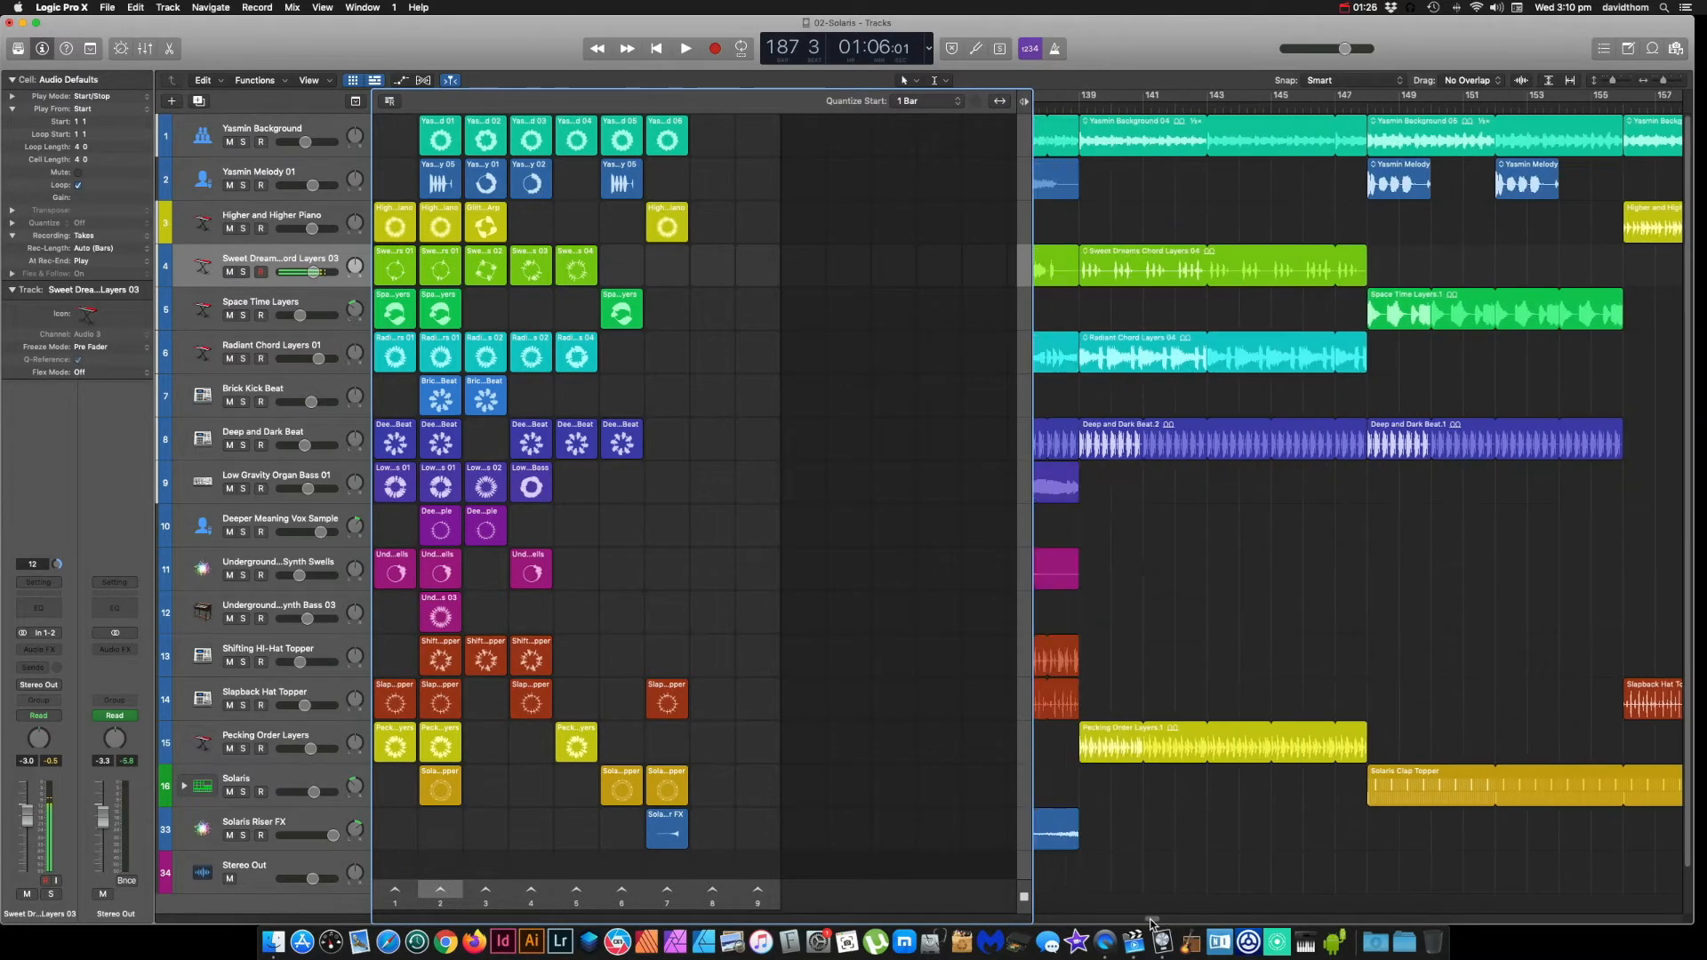
pyautogui.hscroll(-2, 1049, 918)
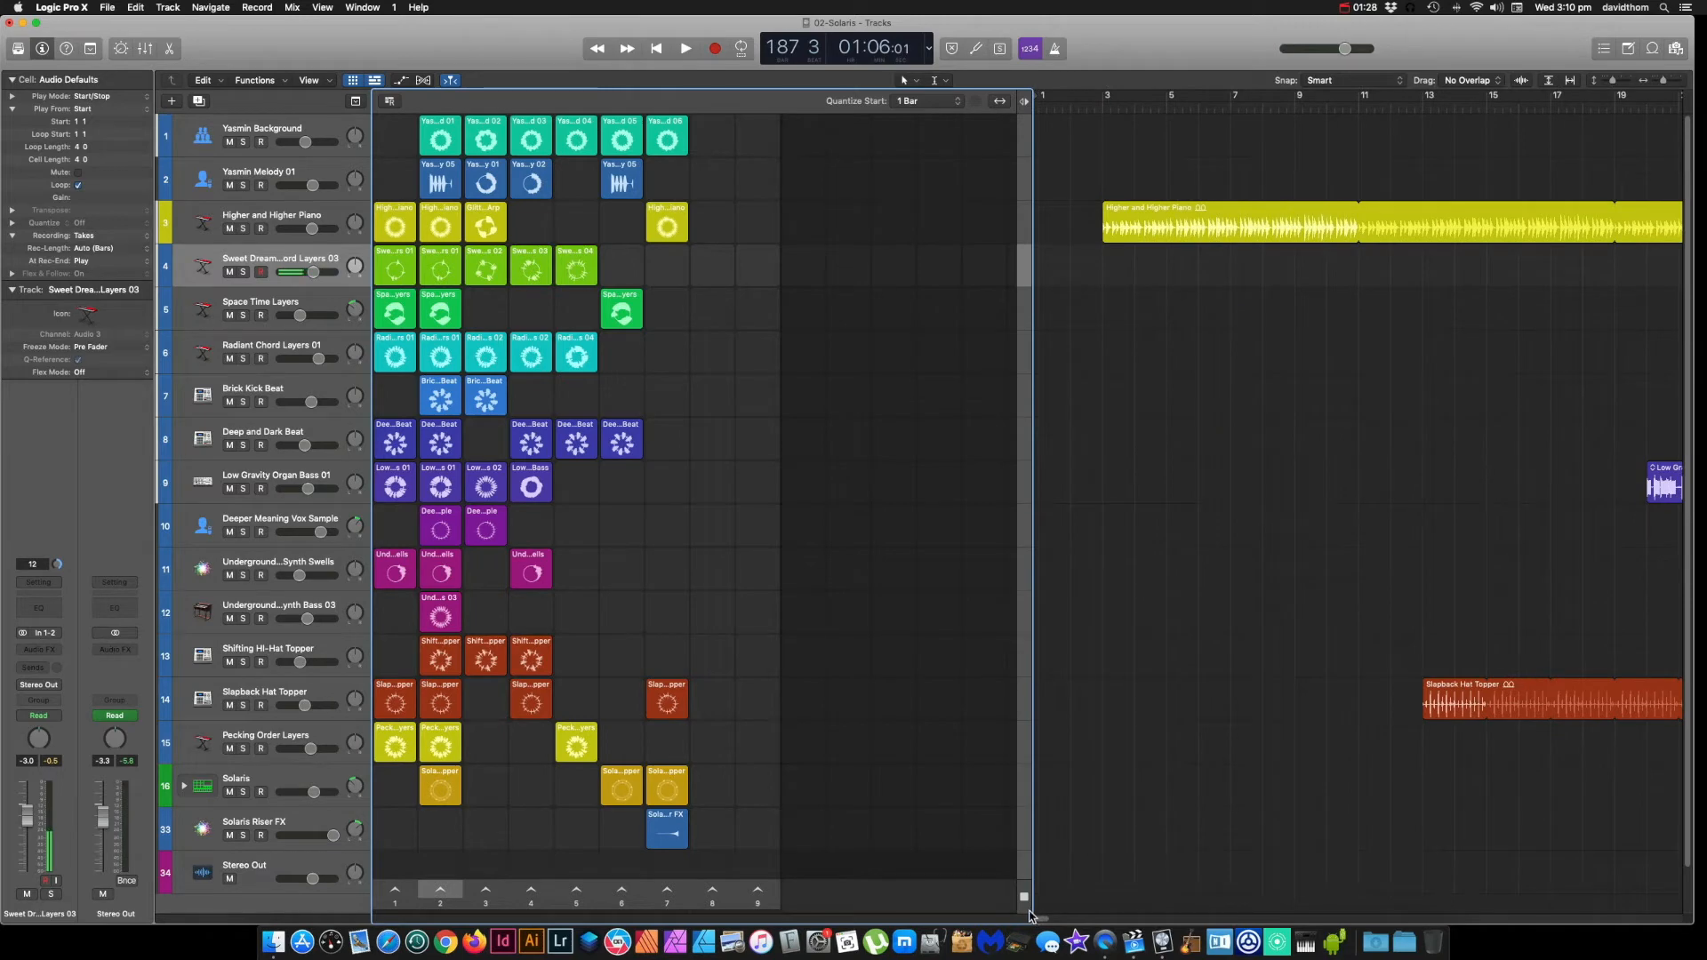
pyautogui.hscroll(10, 1054, 918)
pyautogui.hscroll(20, 1067, 919)
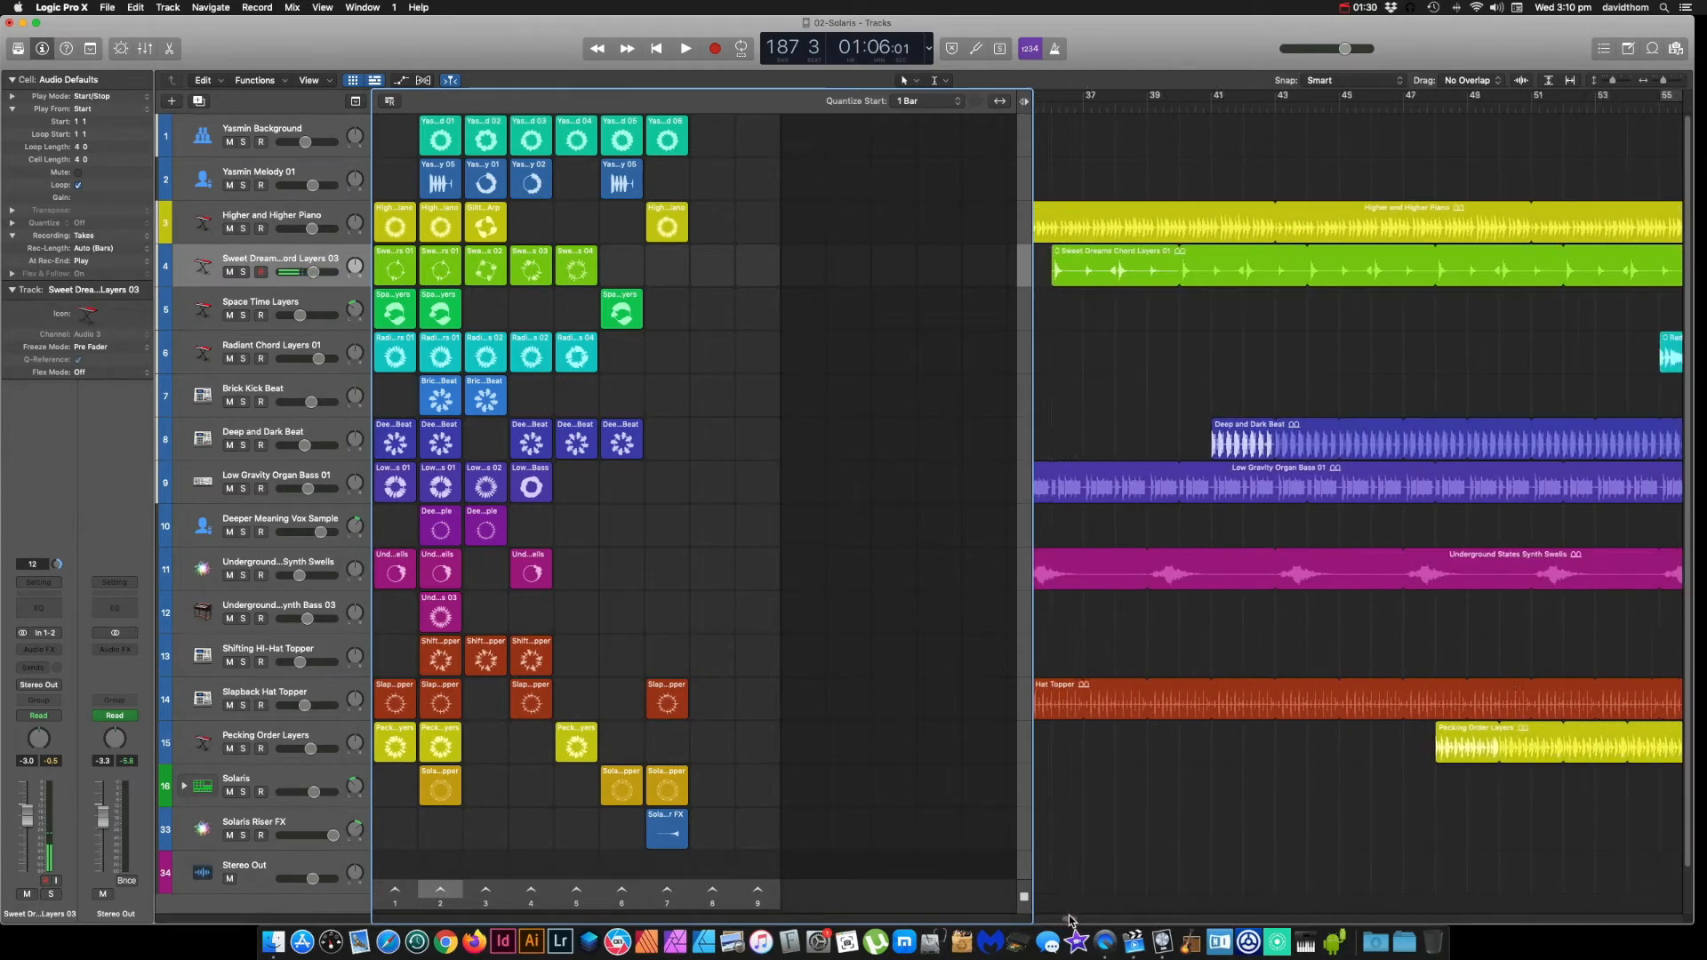
pyautogui.hscroll(20, 1097, 922)
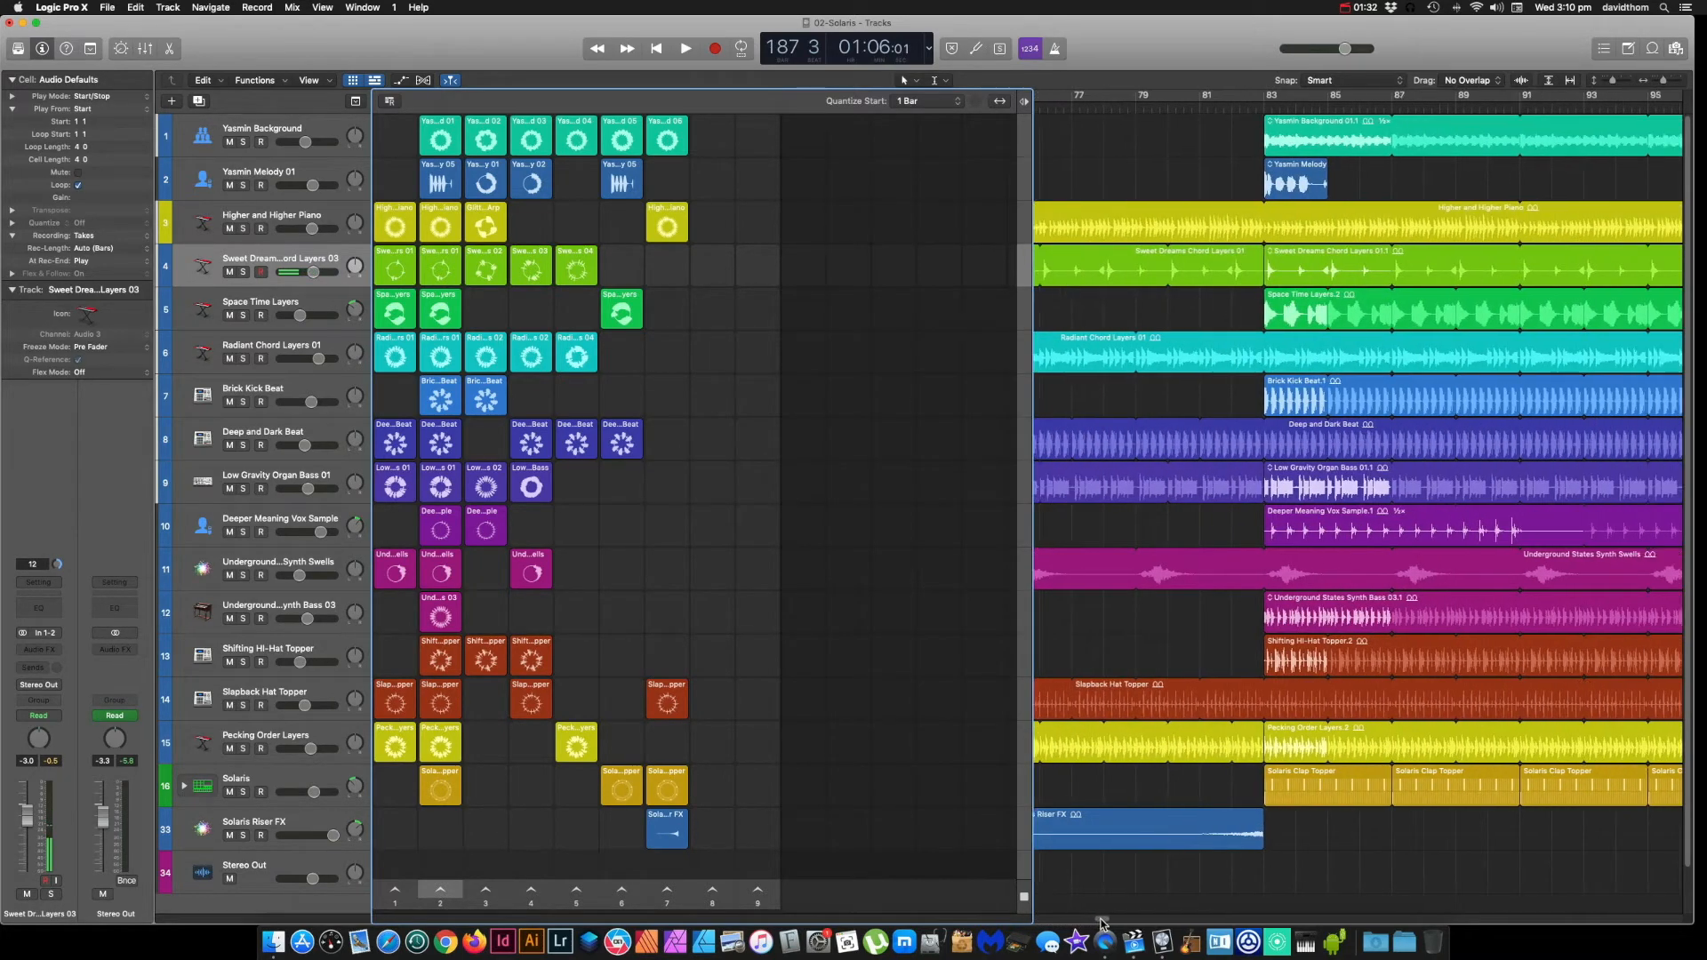
pyautogui.hscroll(20, 1155, 922)
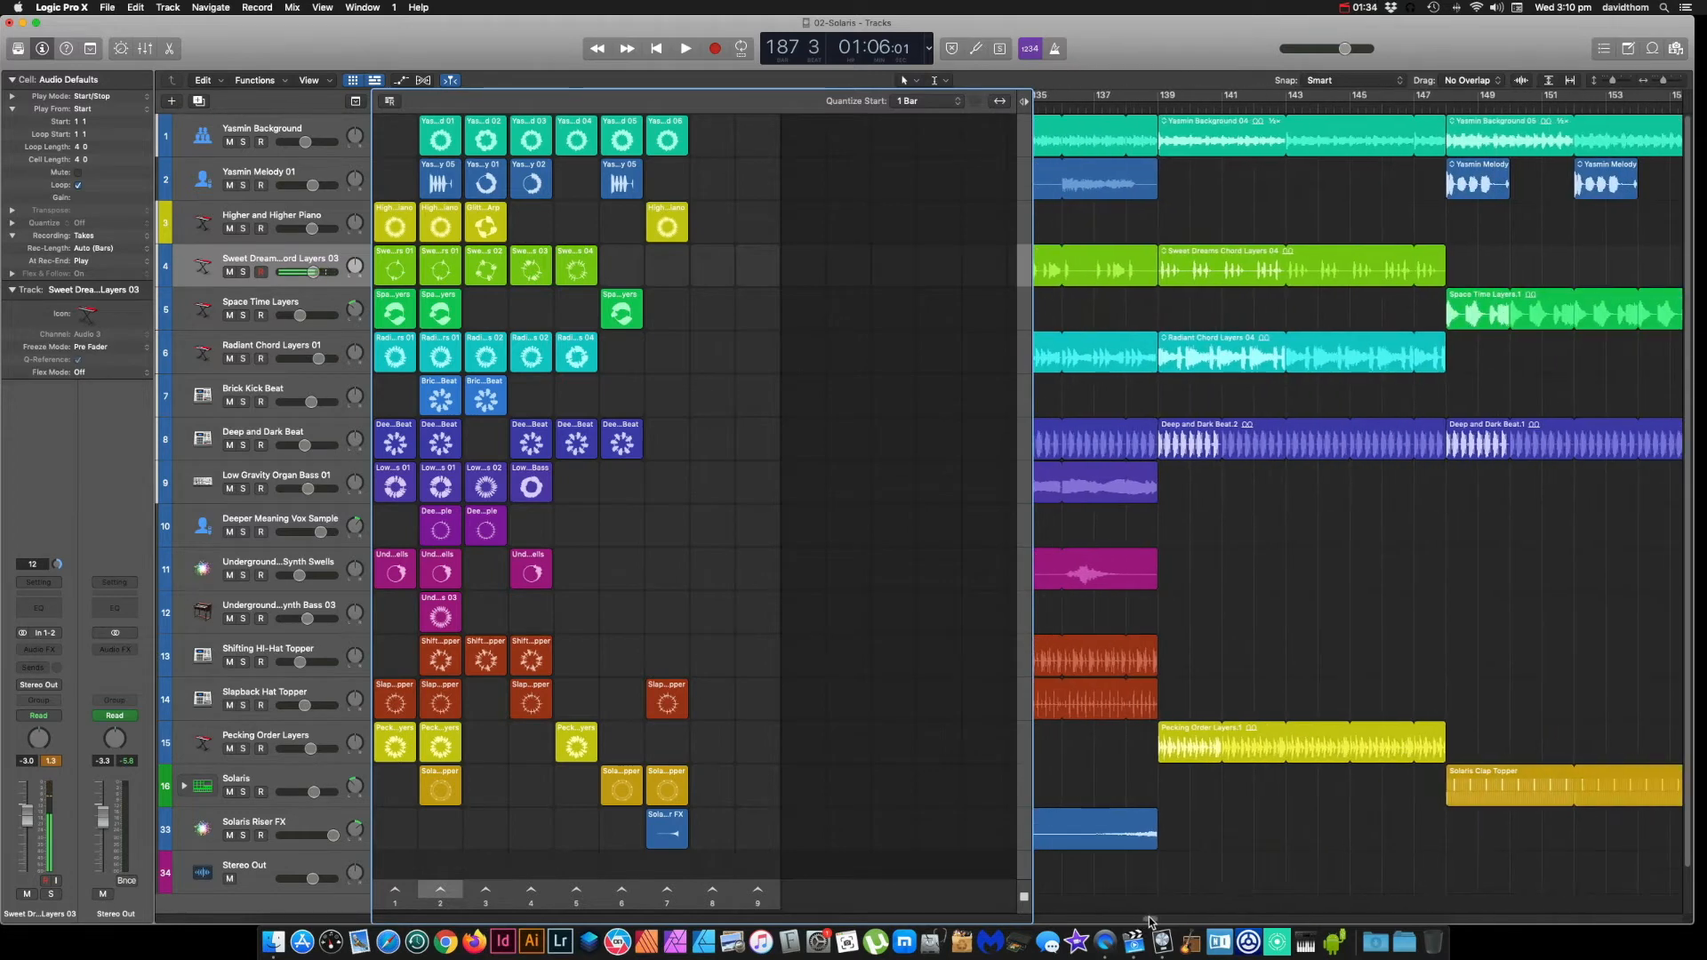
pyautogui.moveTo(1191, 921); pyautogui.dragTo(987, 904)
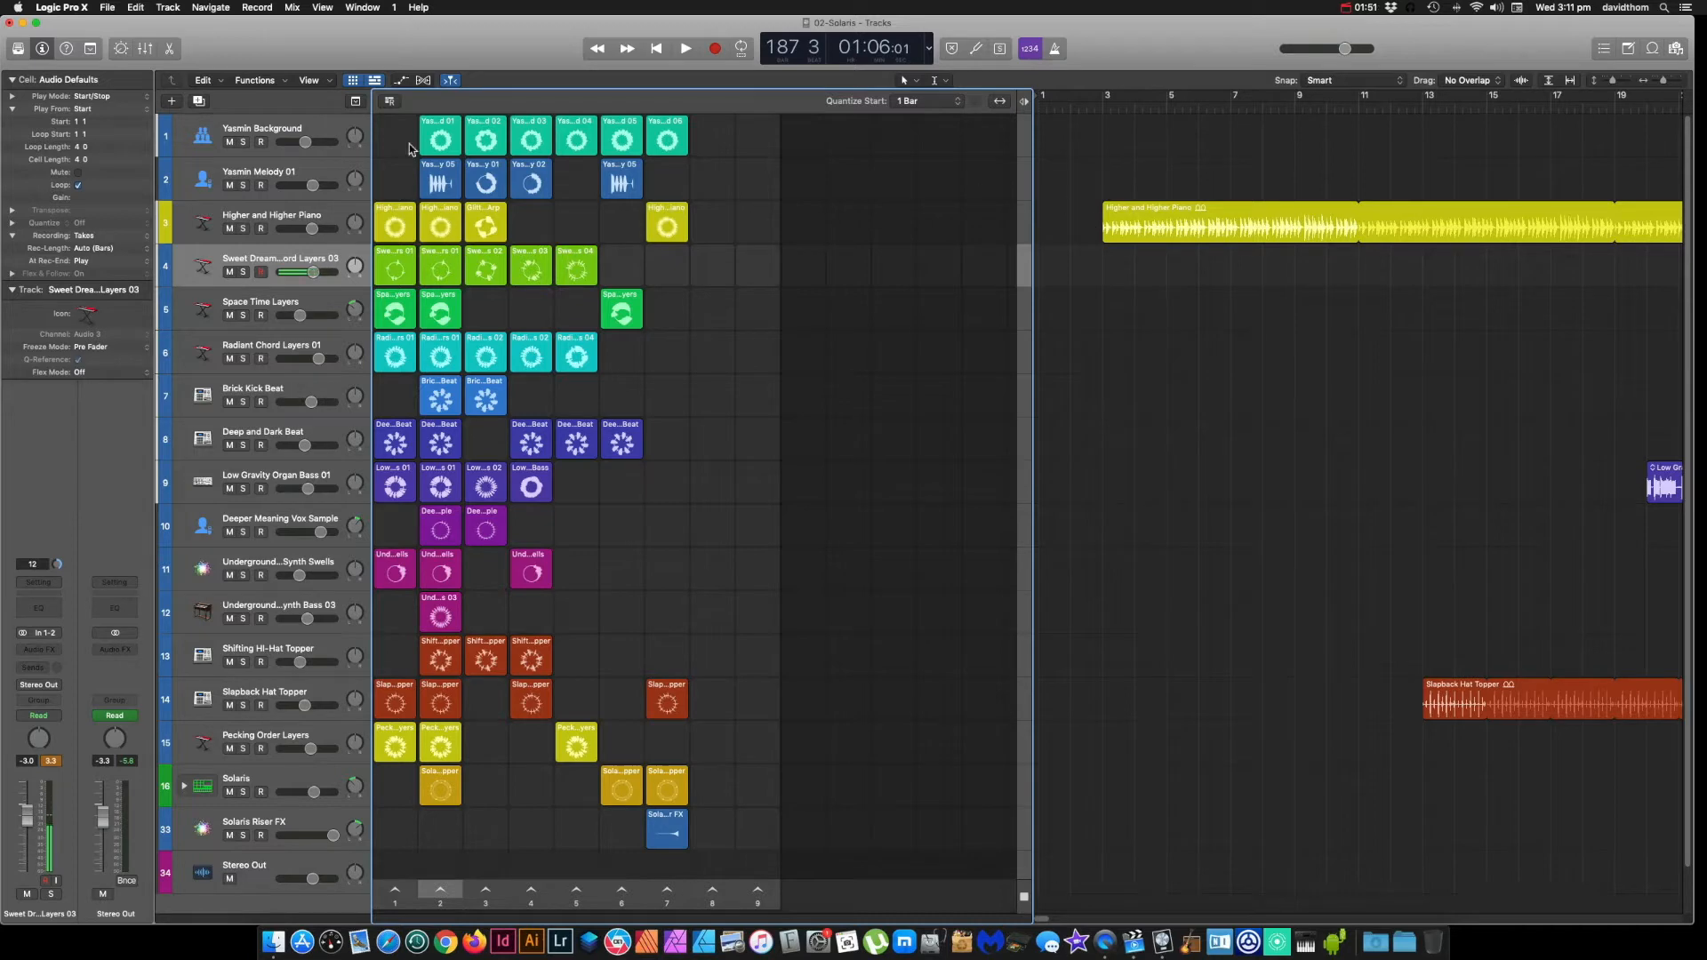
# Step: Play and stop the Yasmin Background 01 cell, and activate Live Loops playback for all tracks
pyautogui.click(440, 140)
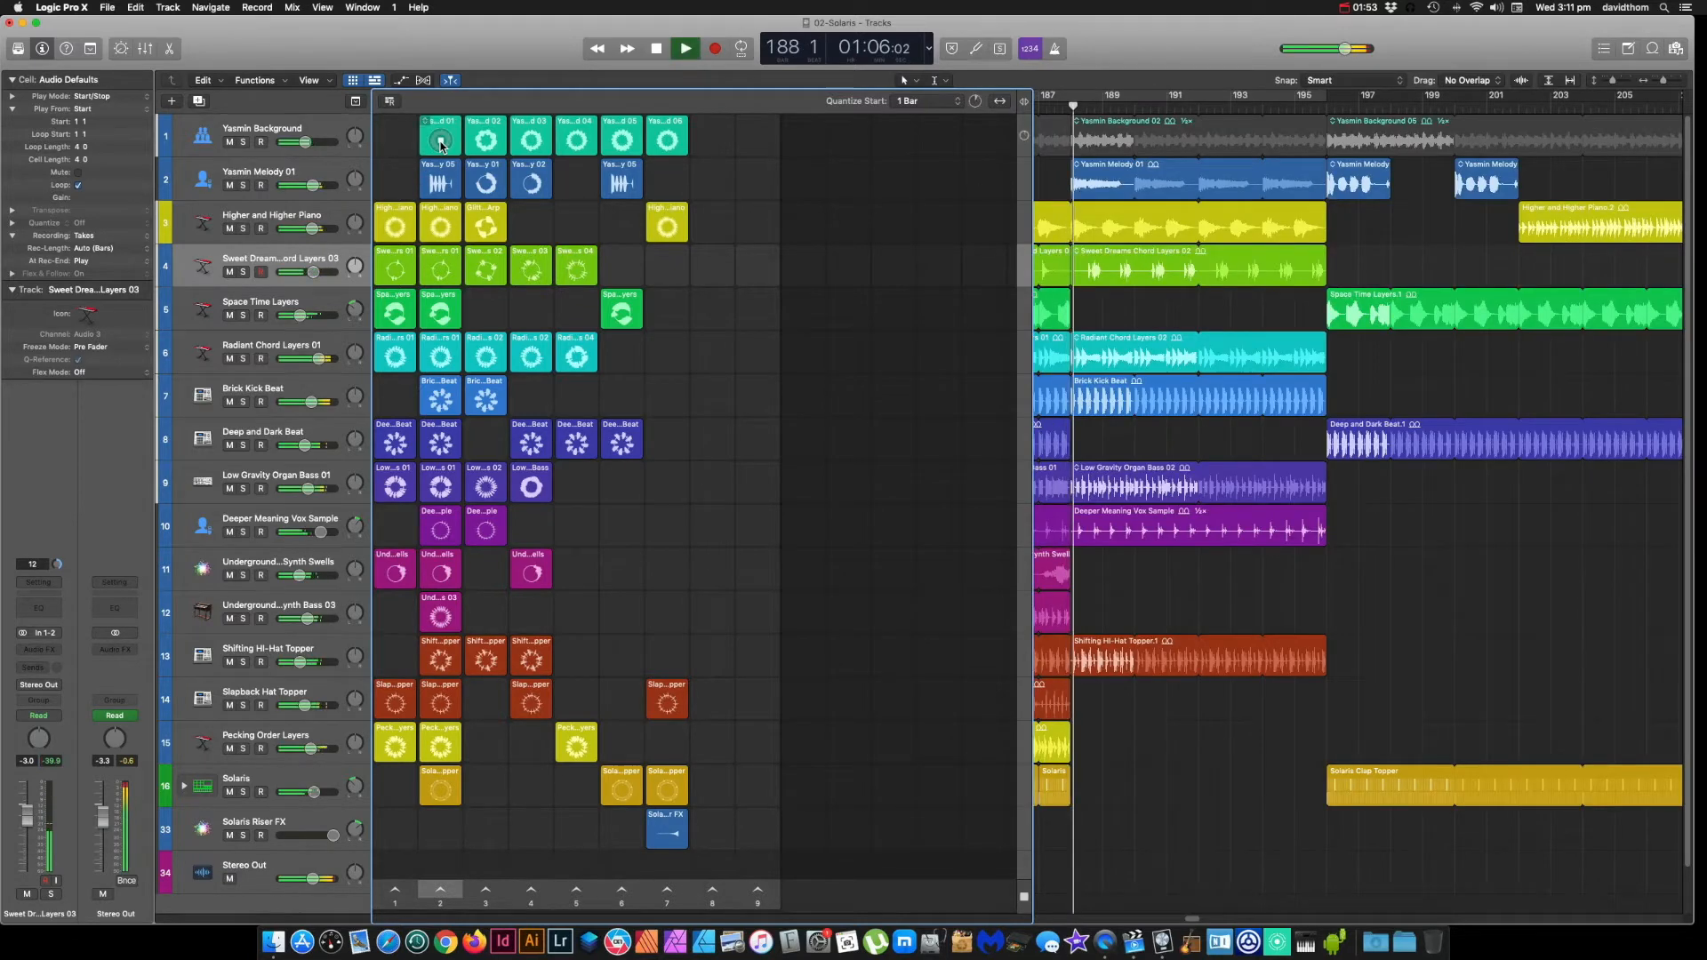
pyautogui.click(657, 51)
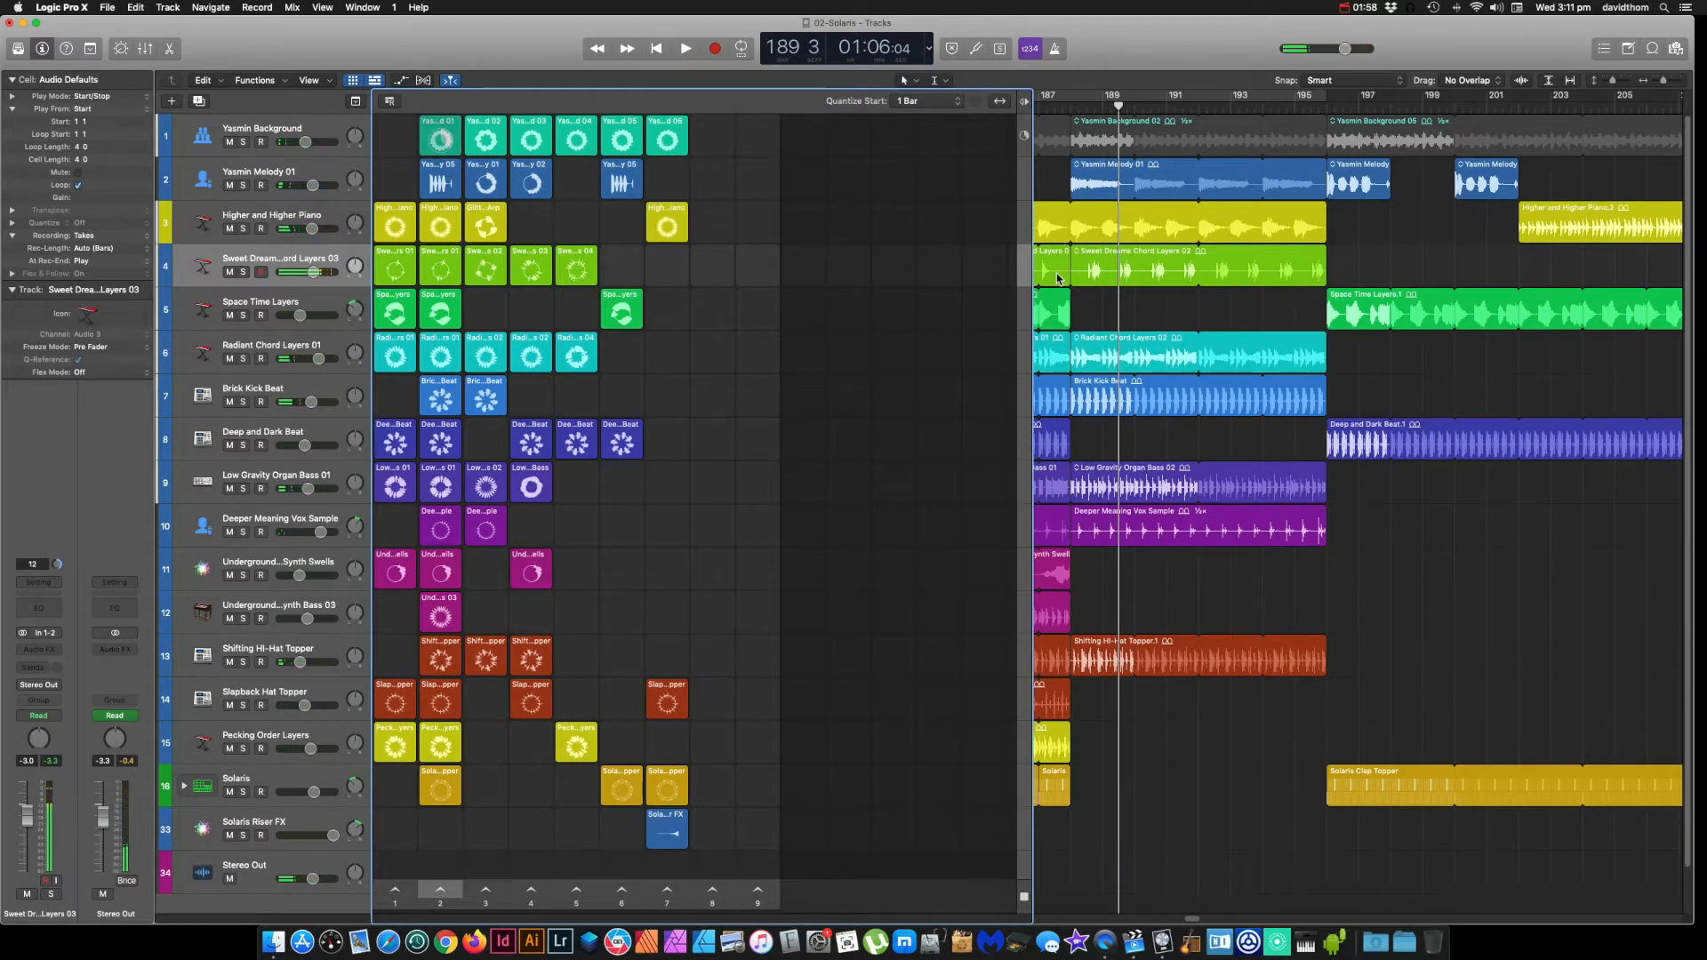
pyautogui.click(1024, 103)
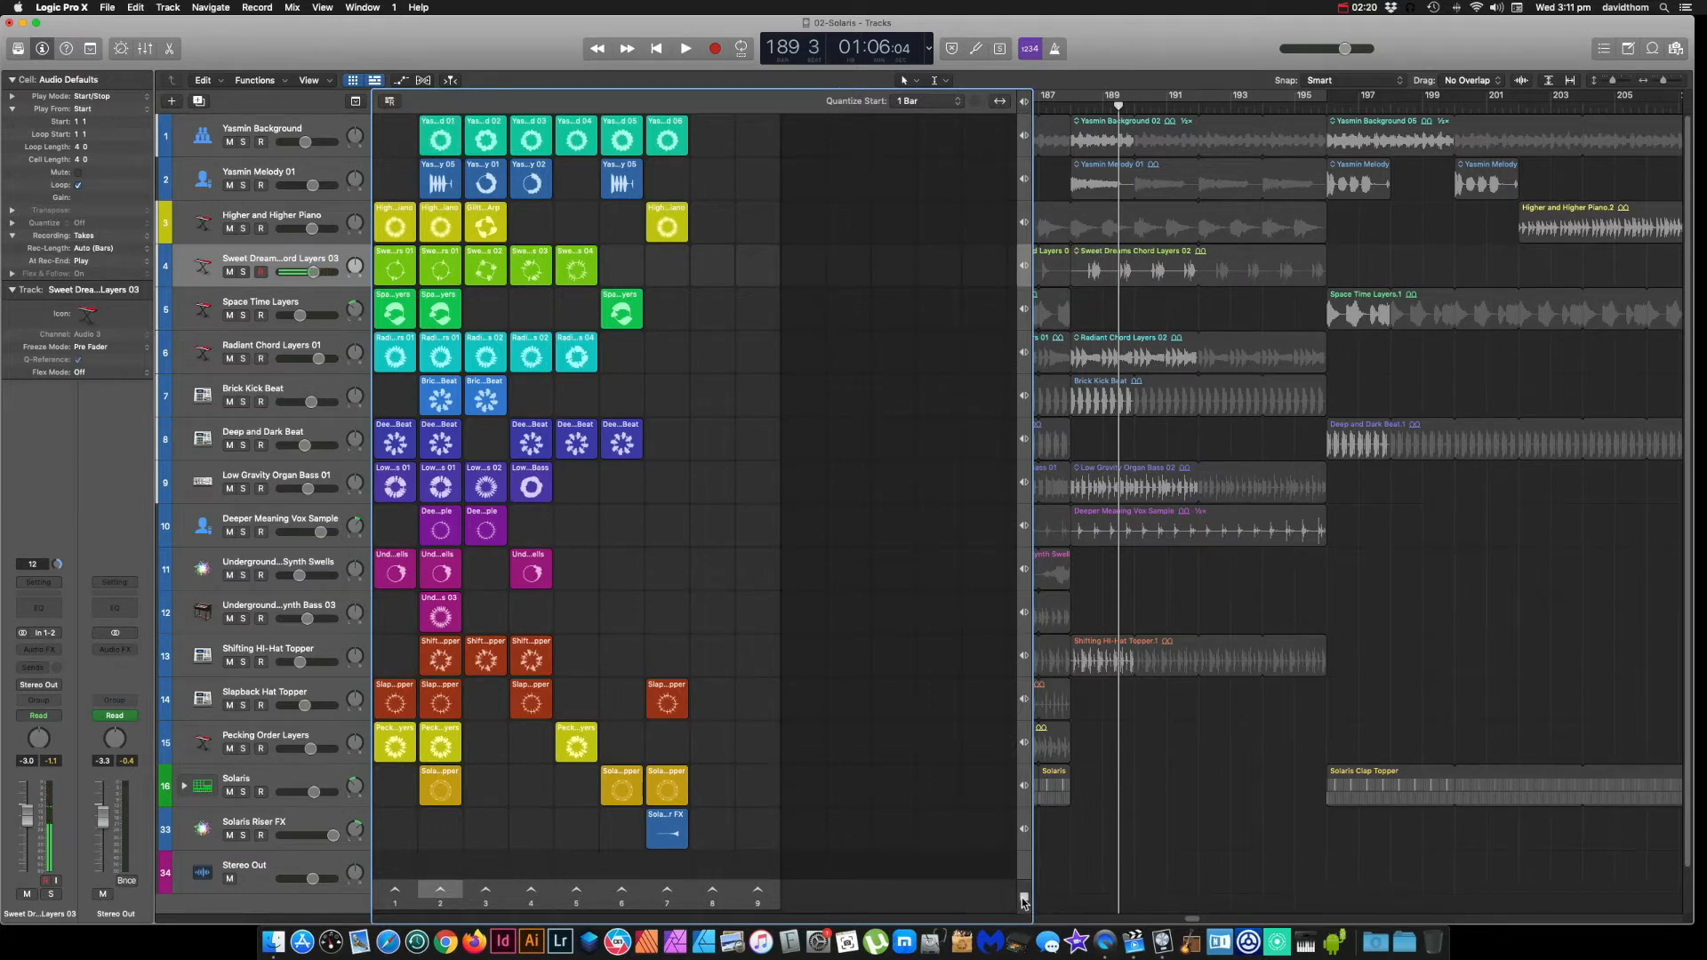
# Step: Hide the Tracks area and play the Yasmin Background 01 cell on its own with the master volume raised slightly
pyautogui.click(377, 81)
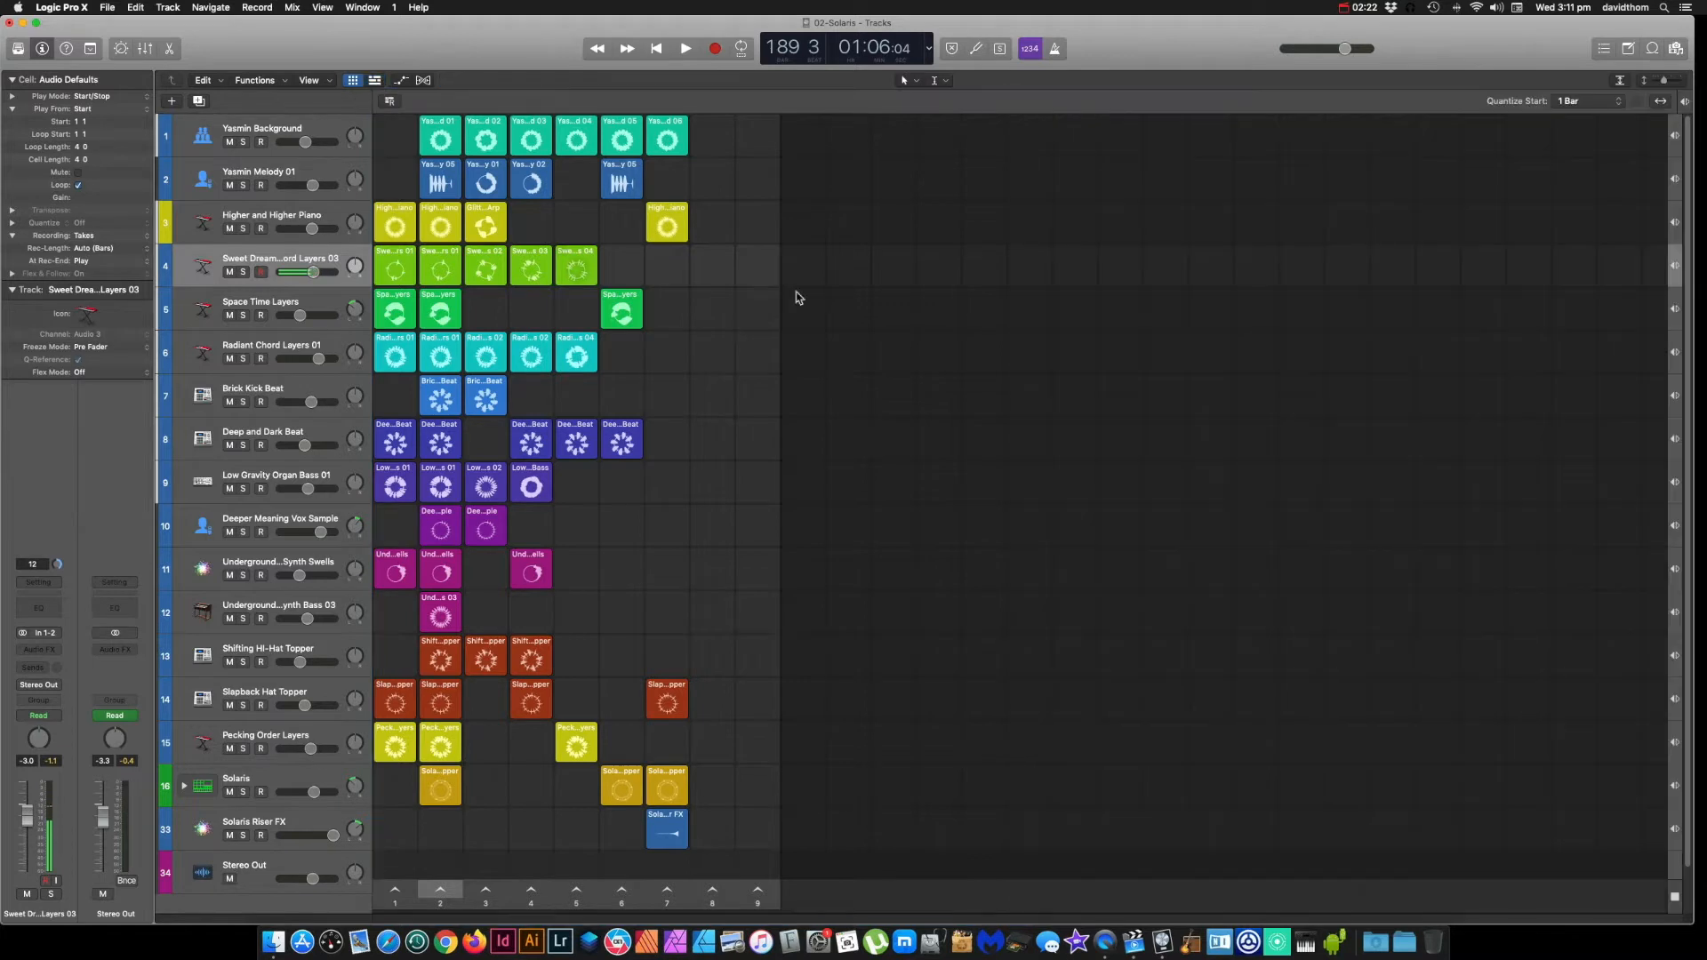
pyautogui.click(441, 140)
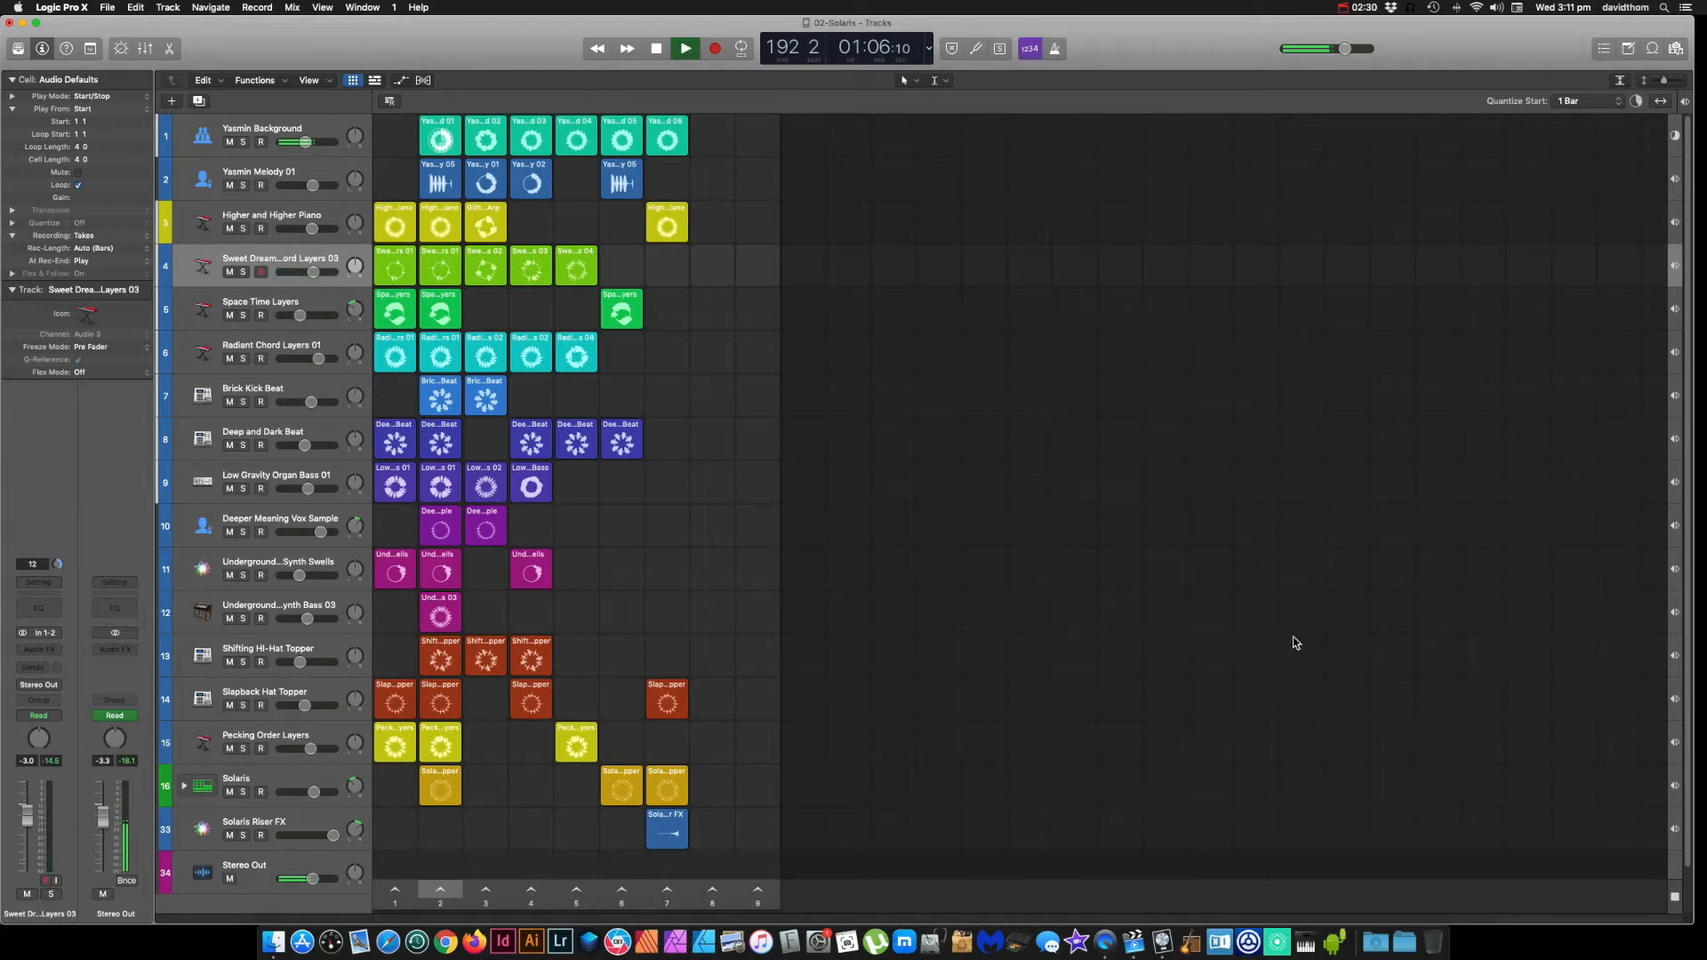
pyautogui.moveTo(1345, 53); pyautogui.dragTo(1351, 52)
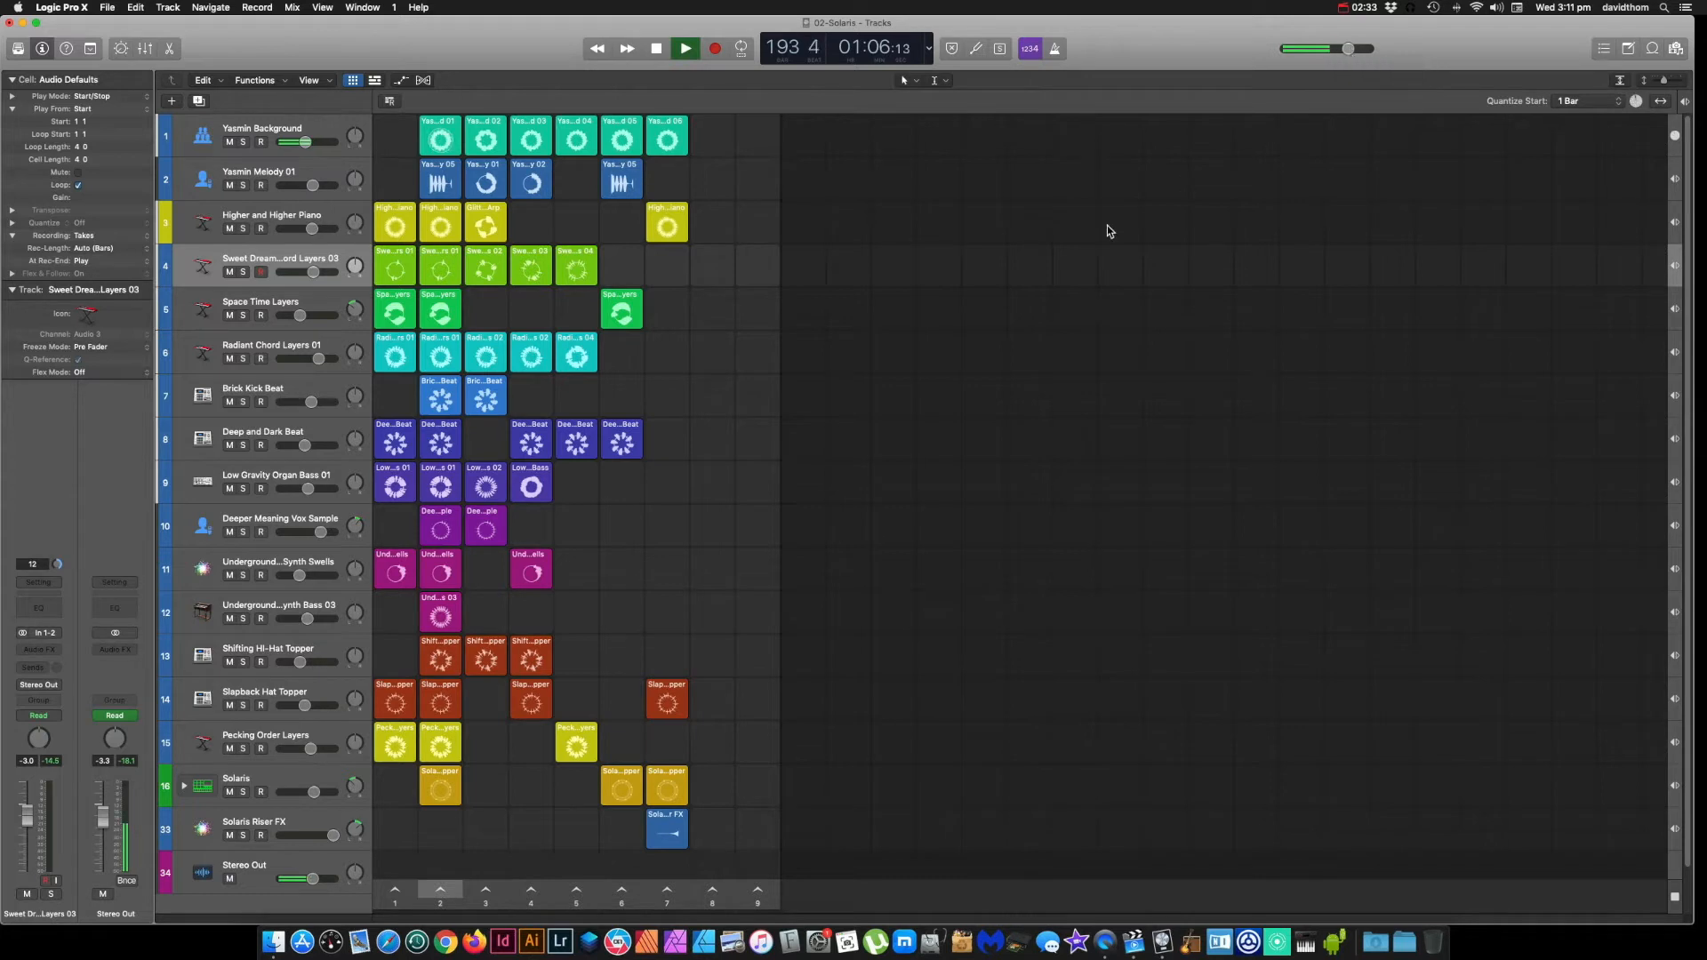
# Step: Select the Yasmin Background track and open its Phat FX plug-in, moving the plug-in window clear of the grid cells
pyautogui.click(319, 129)
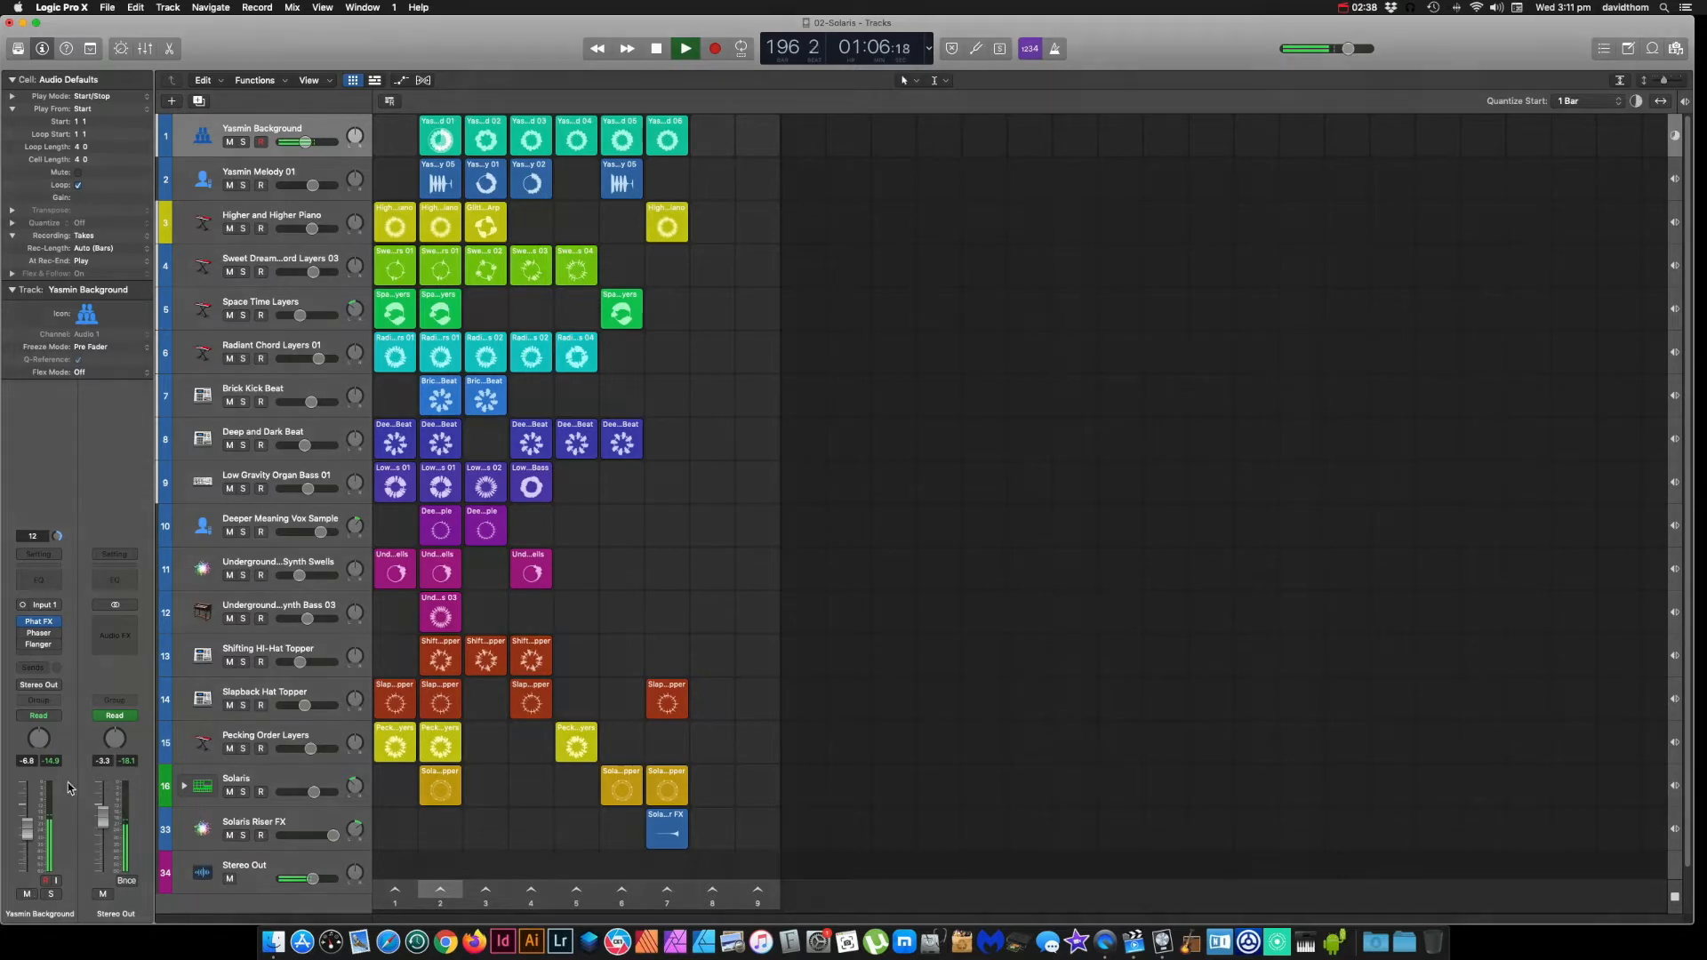
pyautogui.moveTo(2, 958)
pyautogui.click(42, 627)
pyautogui.moveTo(811, 211); pyautogui.dragTo(1129, 214)
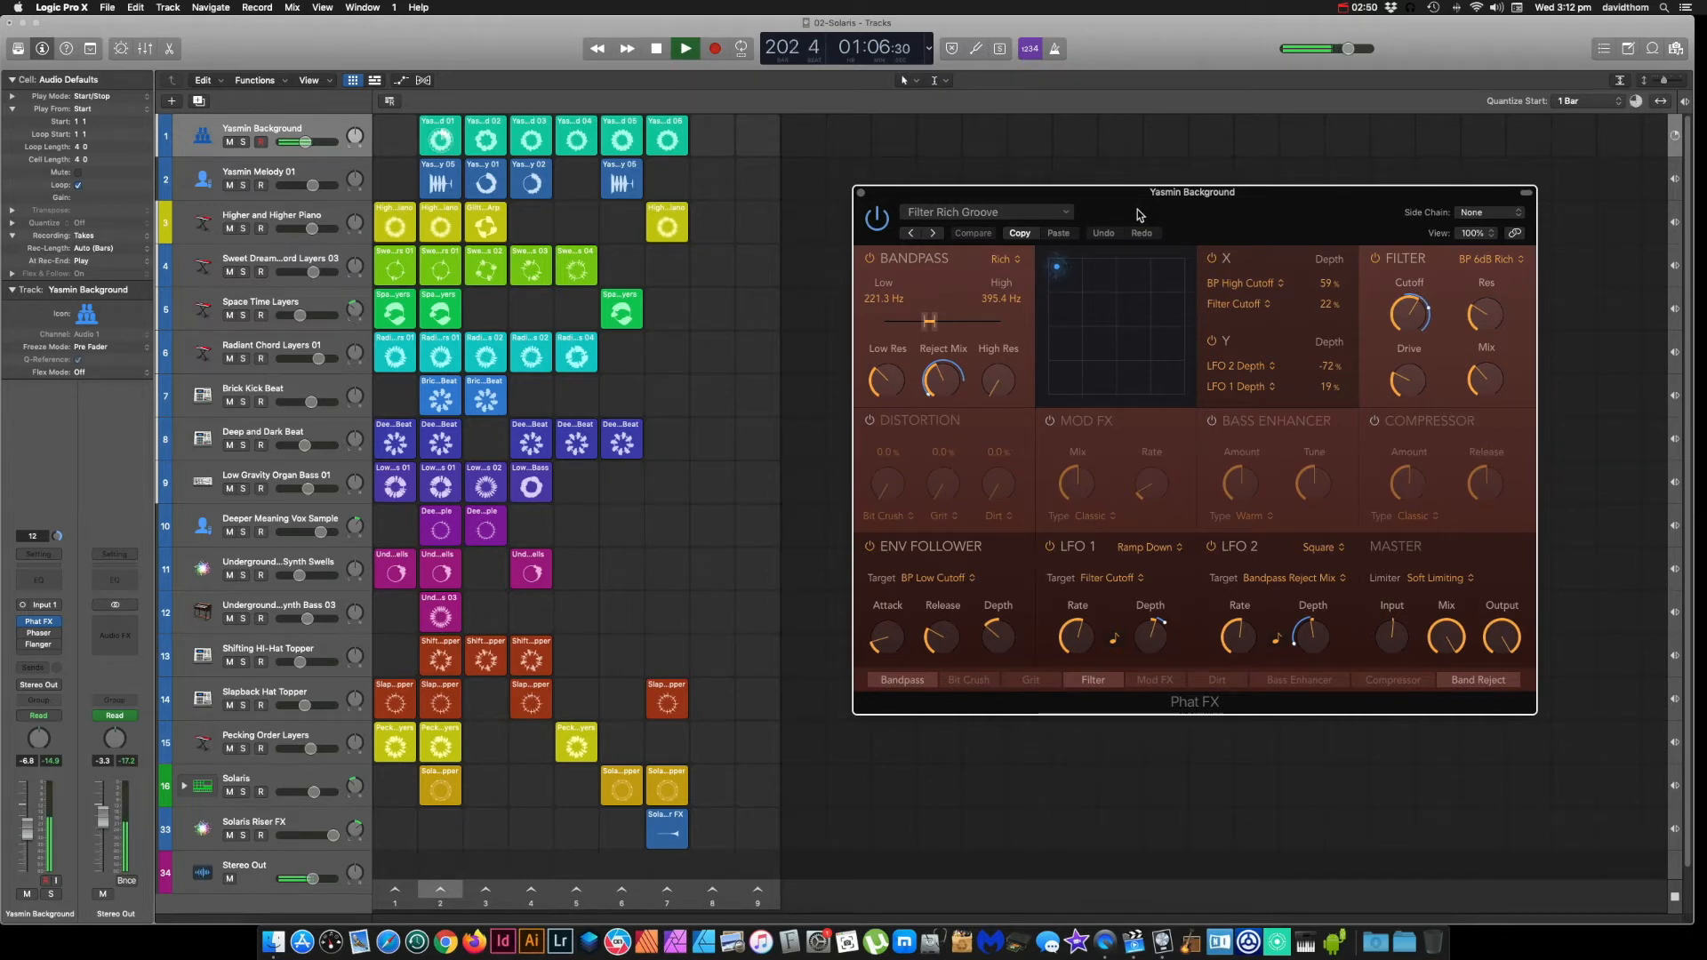
# Step: Compare the sound with Phat FX bypassed and re-enabled, and look through its Rhythmic presets, keeping Filter Rich Groove
pyautogui.click(877, 227)
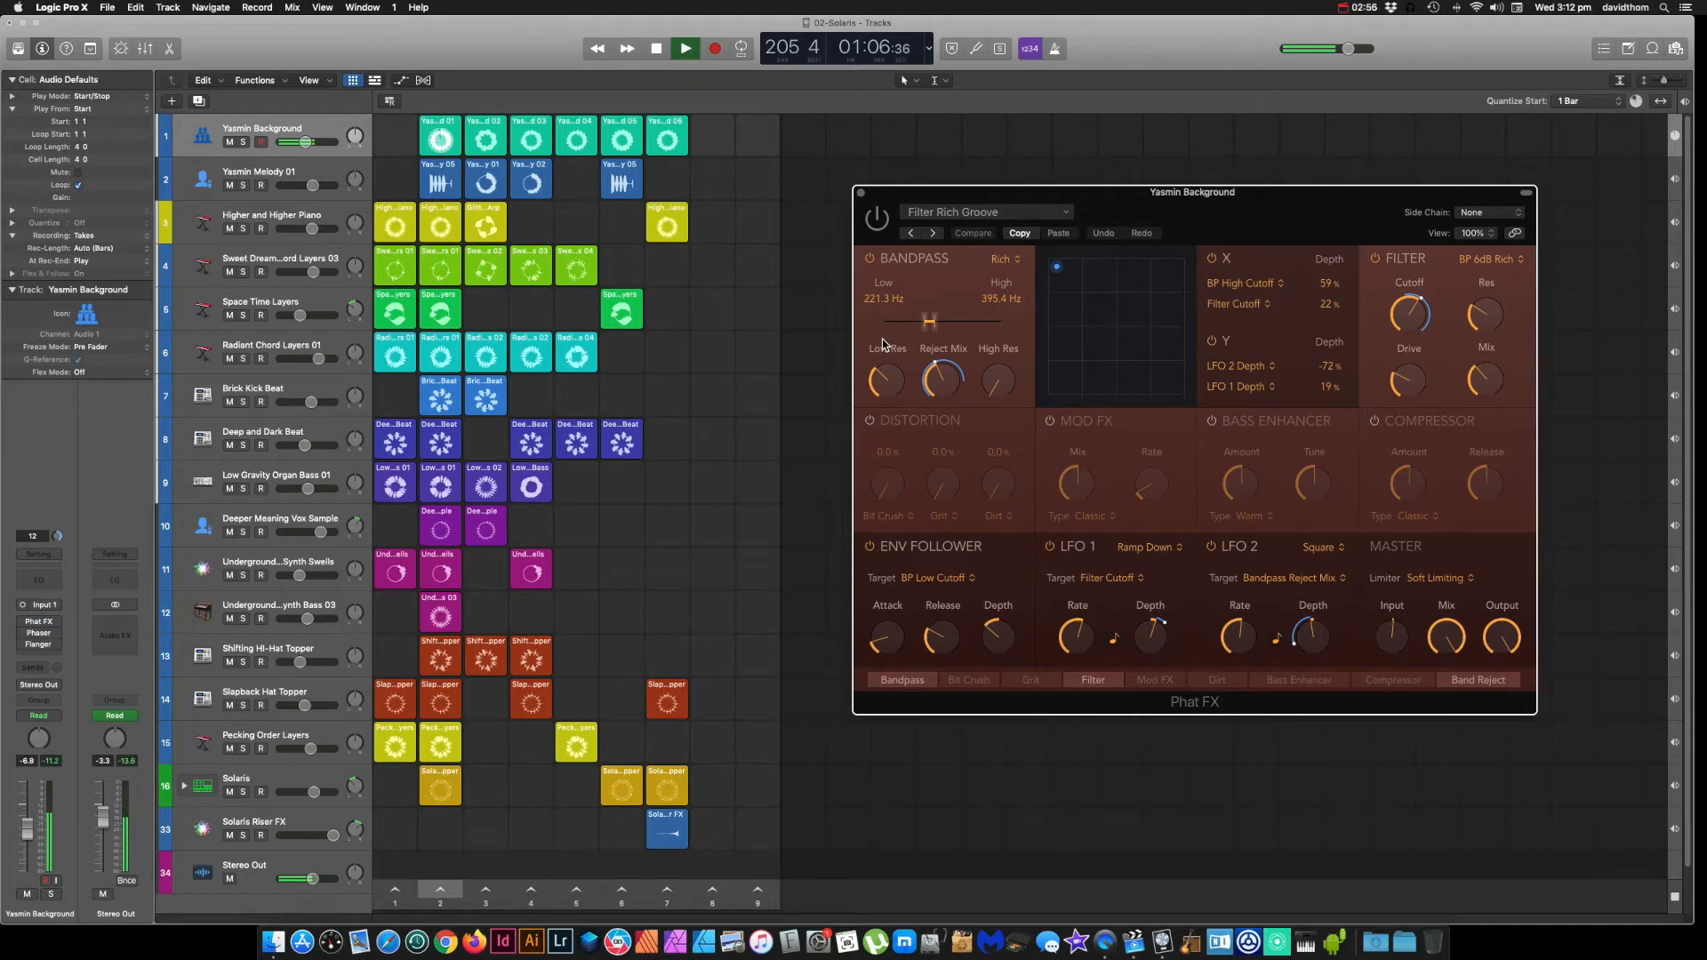
pyautogui.click(876, 224)
pyautogui.click(1071, 221)
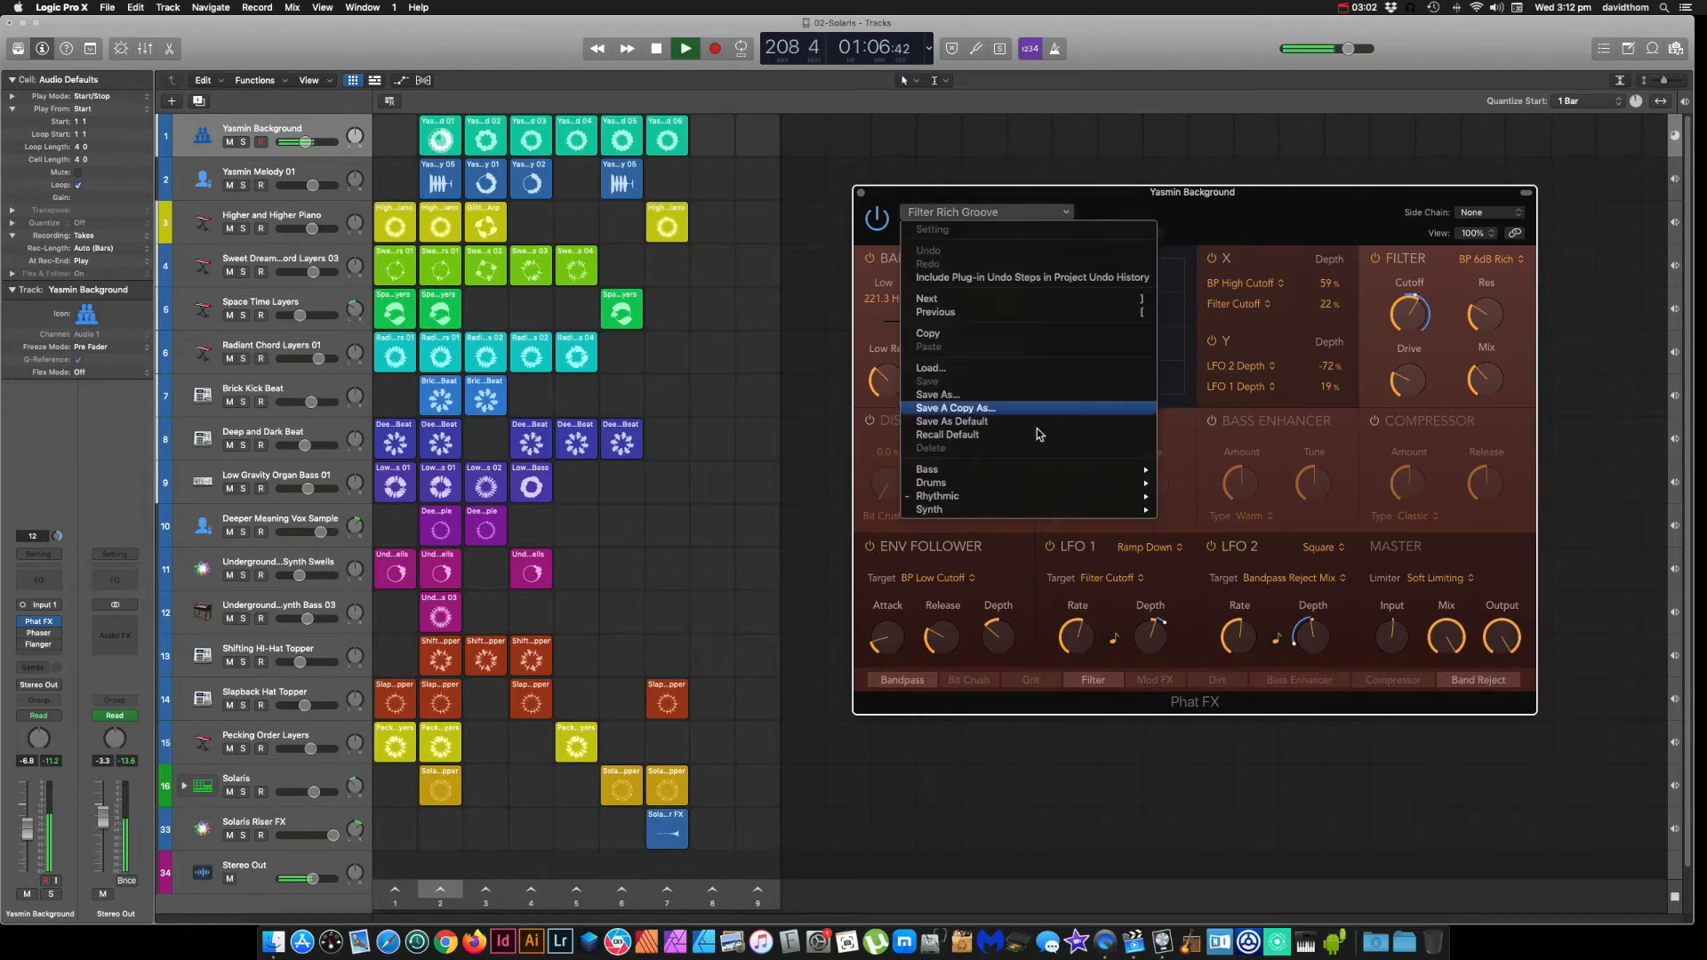
pyautogui.moveTo(1024, 501)
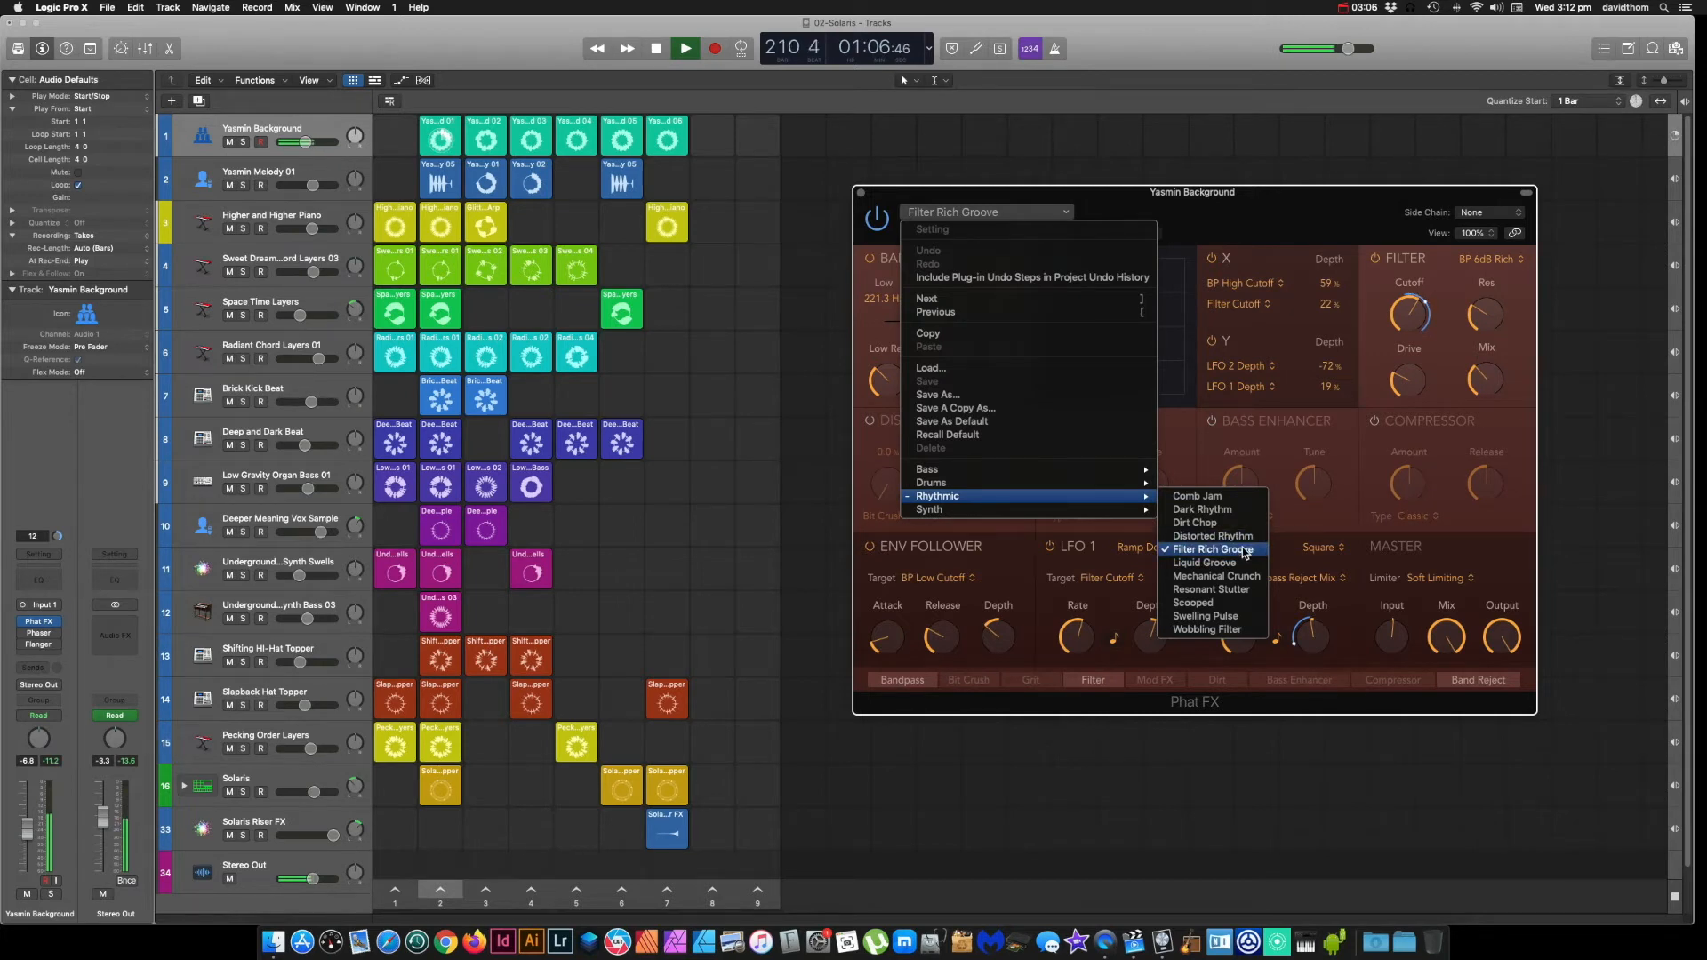
pyautogui.click(1079, 201)
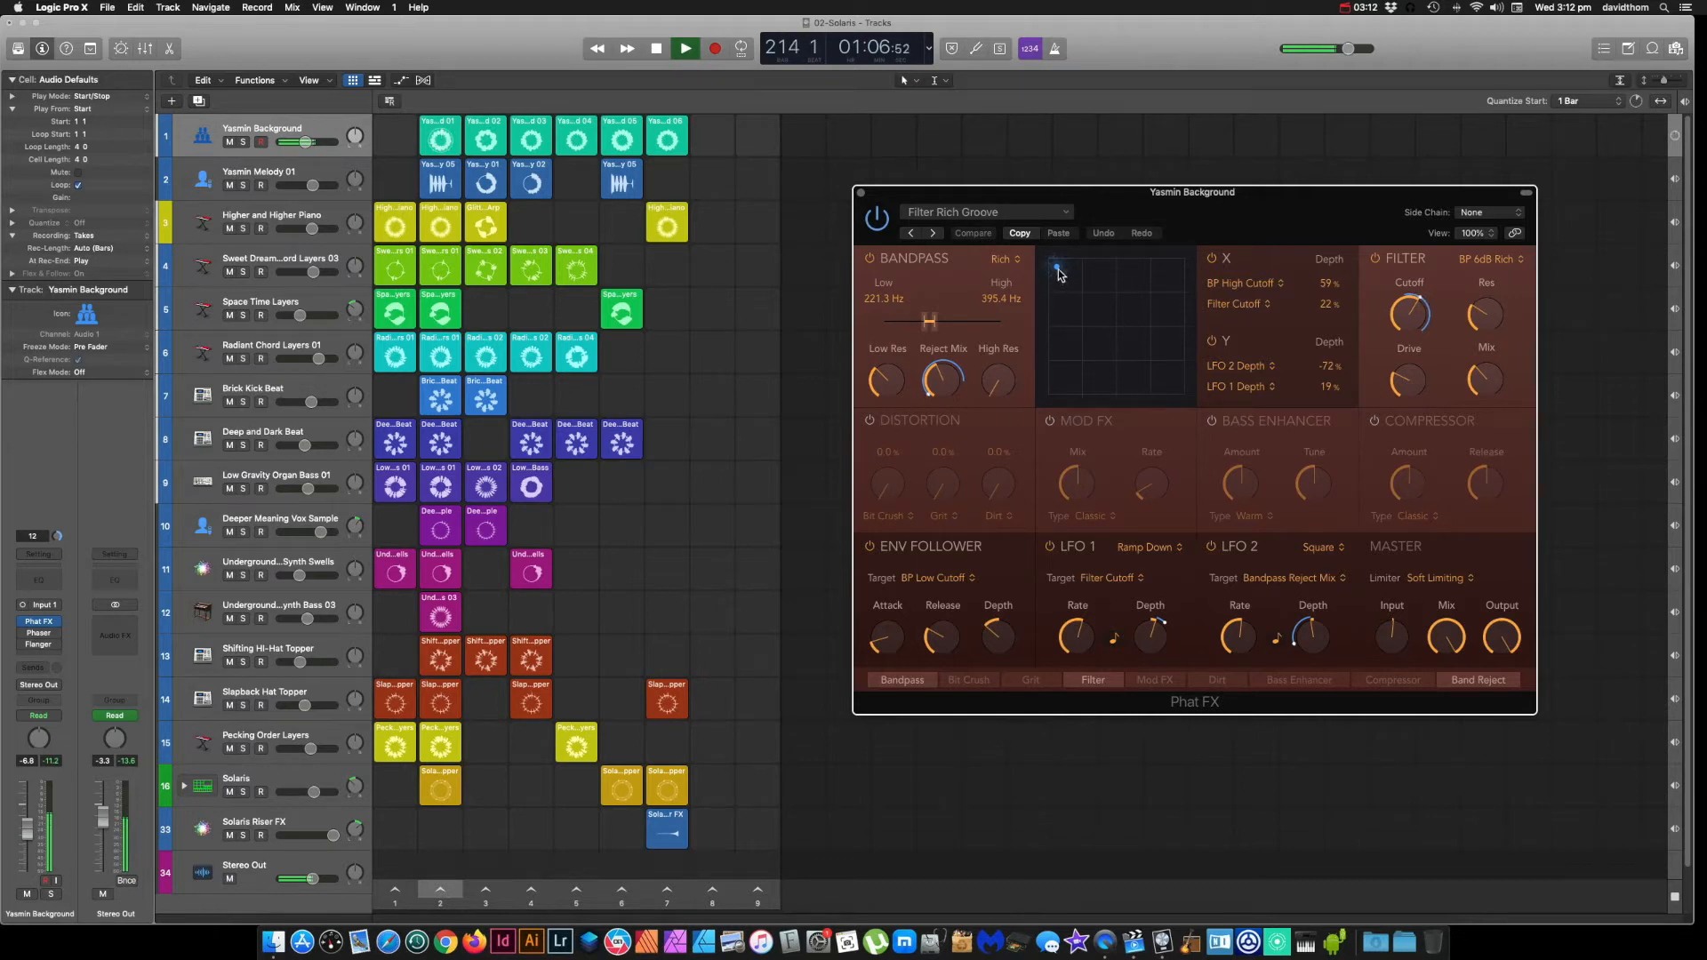
# Step: Adjust the Phat FX XY pad point slightly near the pad's upper-left corner and close the plug-in window
pyautogui.moveTo(1059, 271)
pyautogui.mouseDown()
pyautogui.moveTo(1160, 383)
pyautogui.moveTo(1166, 289)
pyautogui.moveTo(1122, 271)
pyautogui.moveTo(1068, 307)
pyautogui.moveTo(1147, 342)
pyautogui.moveTo(1089, 390)
pyautogui.moveTo(1059, 277)
pyautogui.mouseUp()
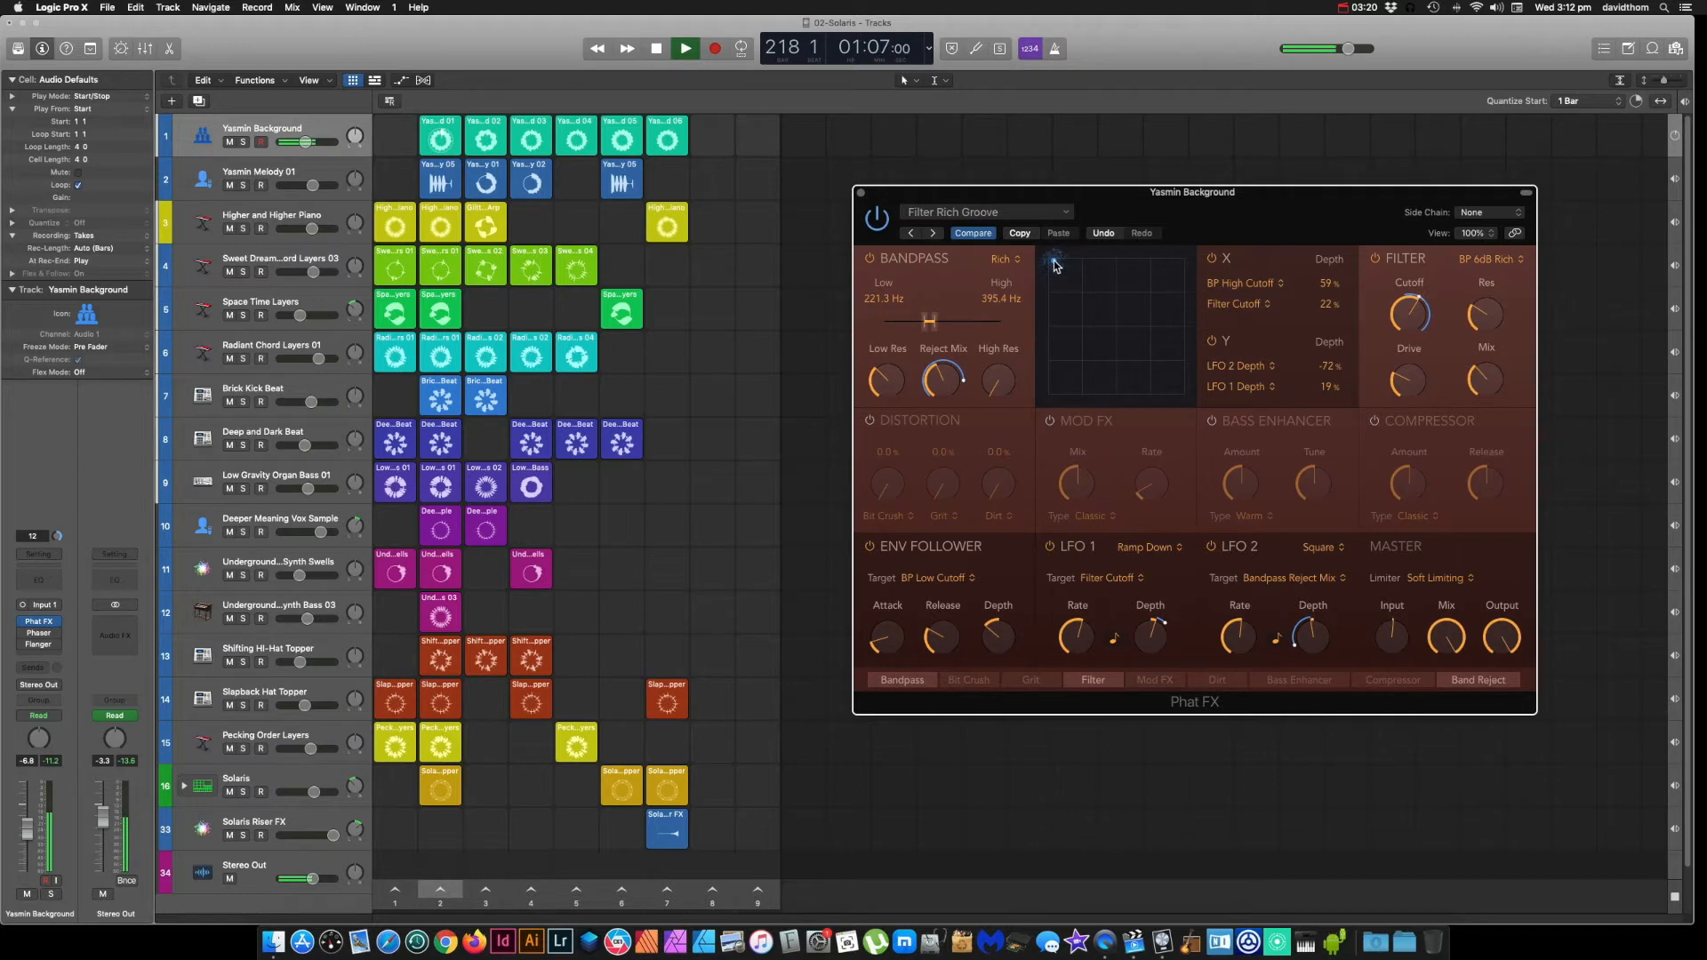
pyautogui.click(861, 193)
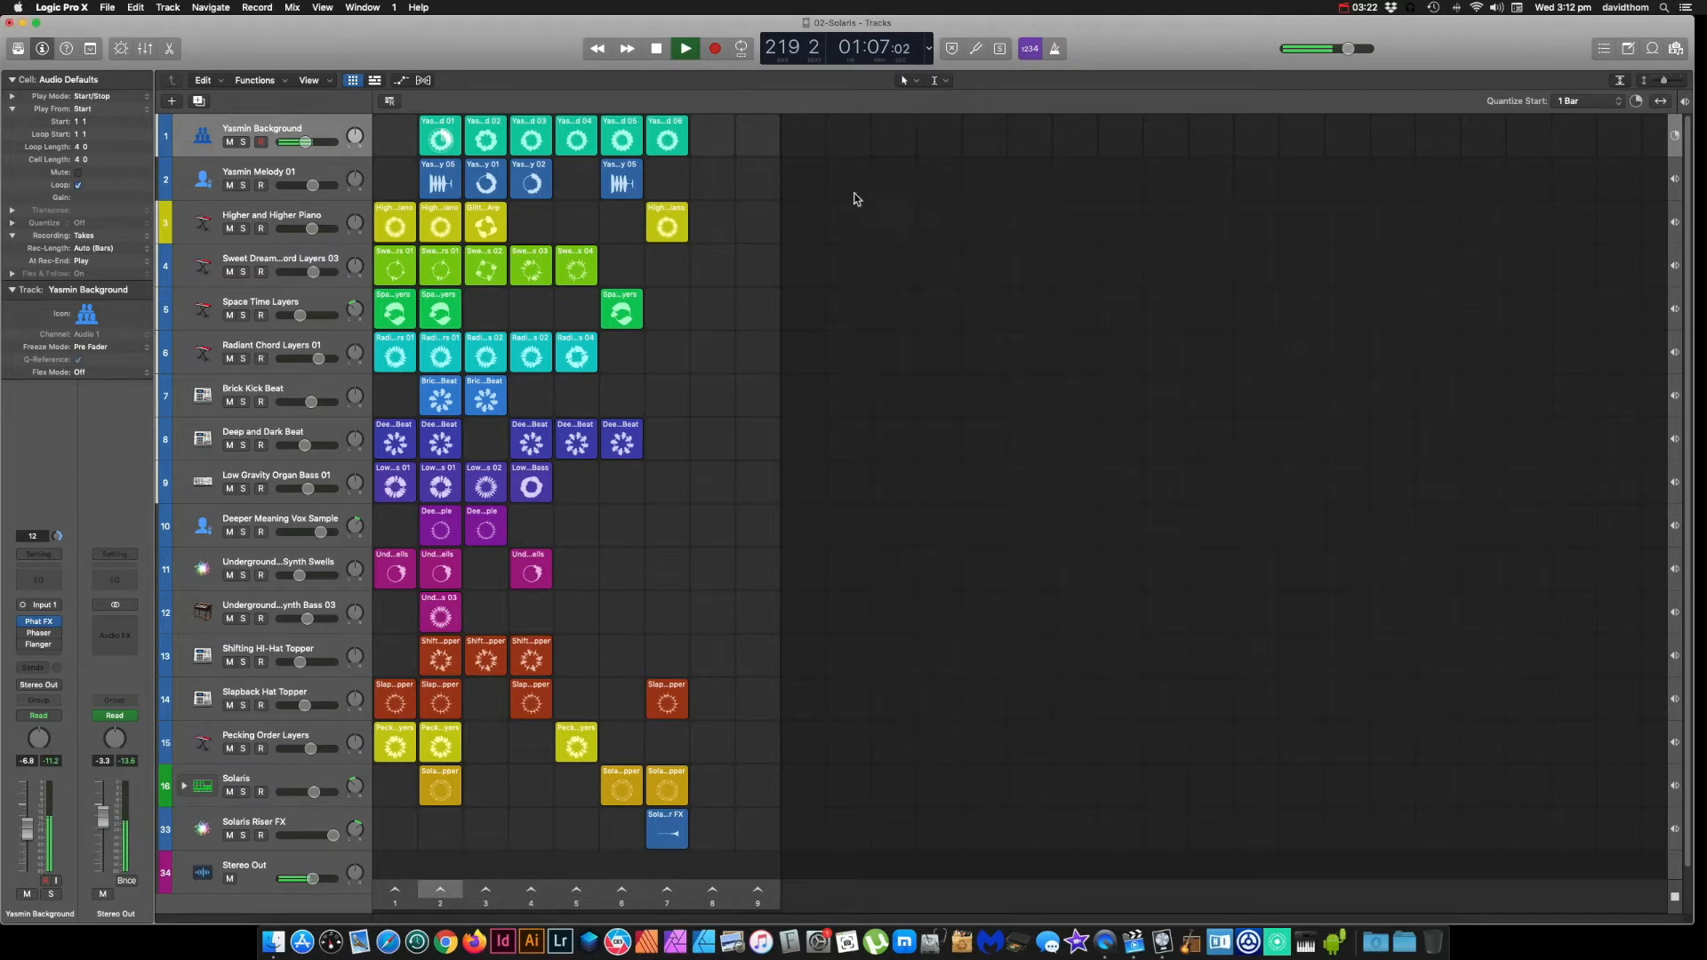
# Step: Turn looping off for the Yasmin Background 01 cell, and turn it back on
pyautogui.click(434, 153)
pyautogui.rightClick(452, 138)
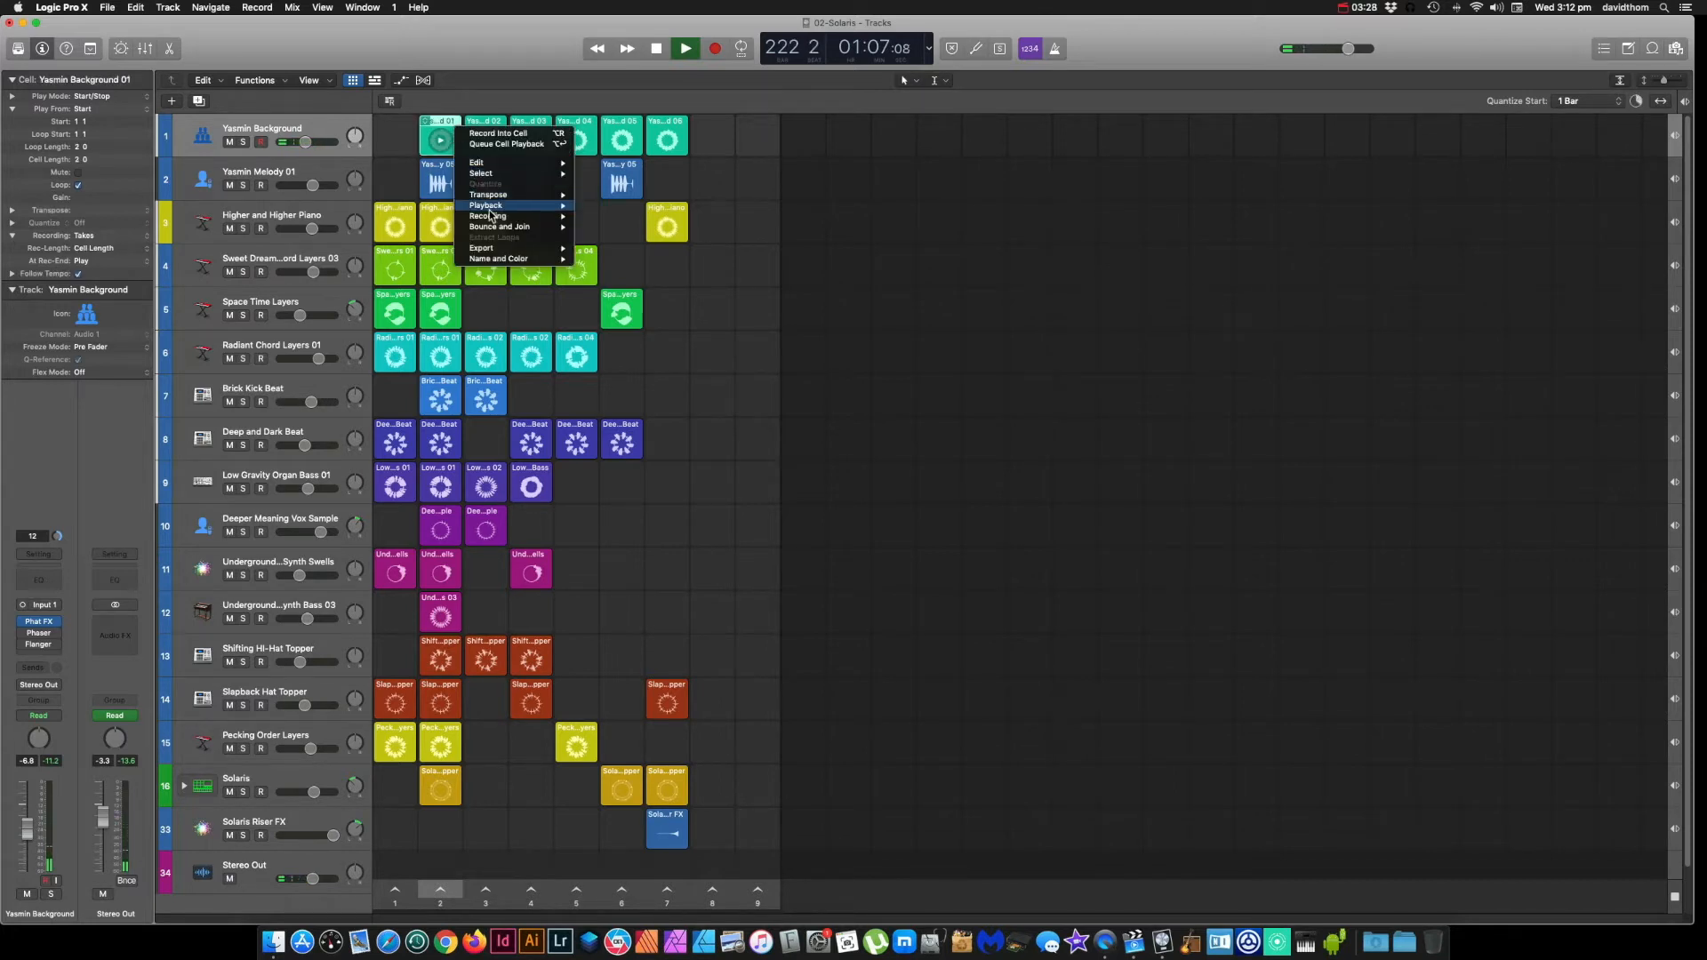
pyautogui.moveTo(490, 209)
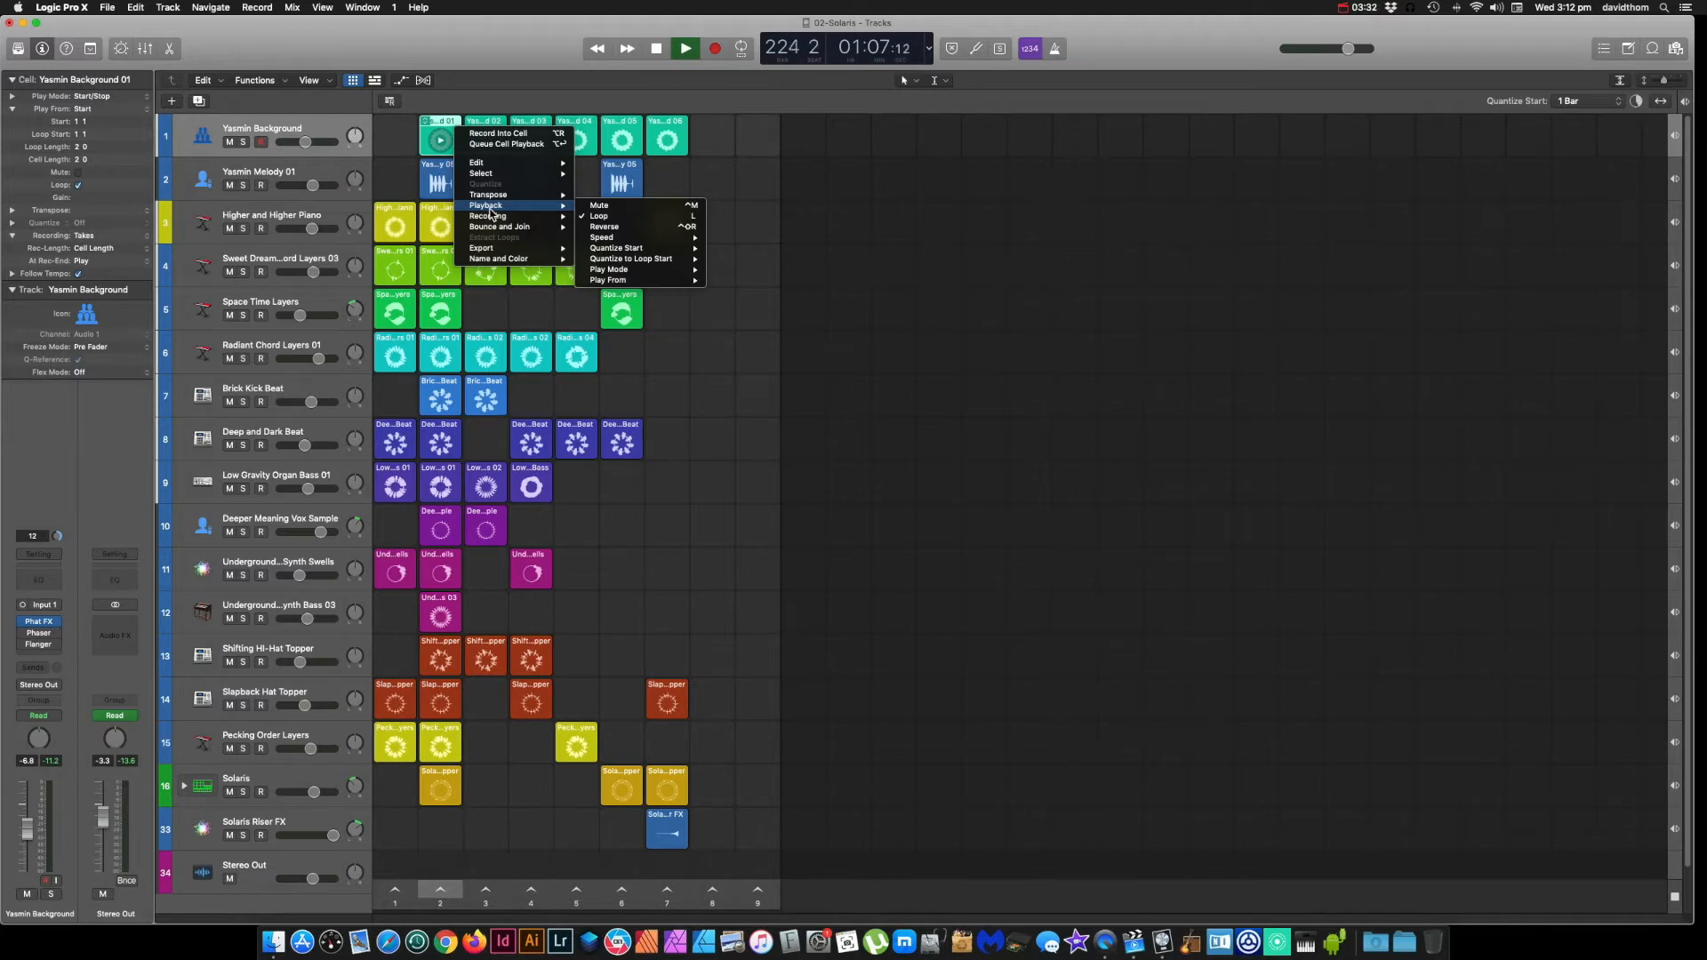
pyautogui.click(599, 216)
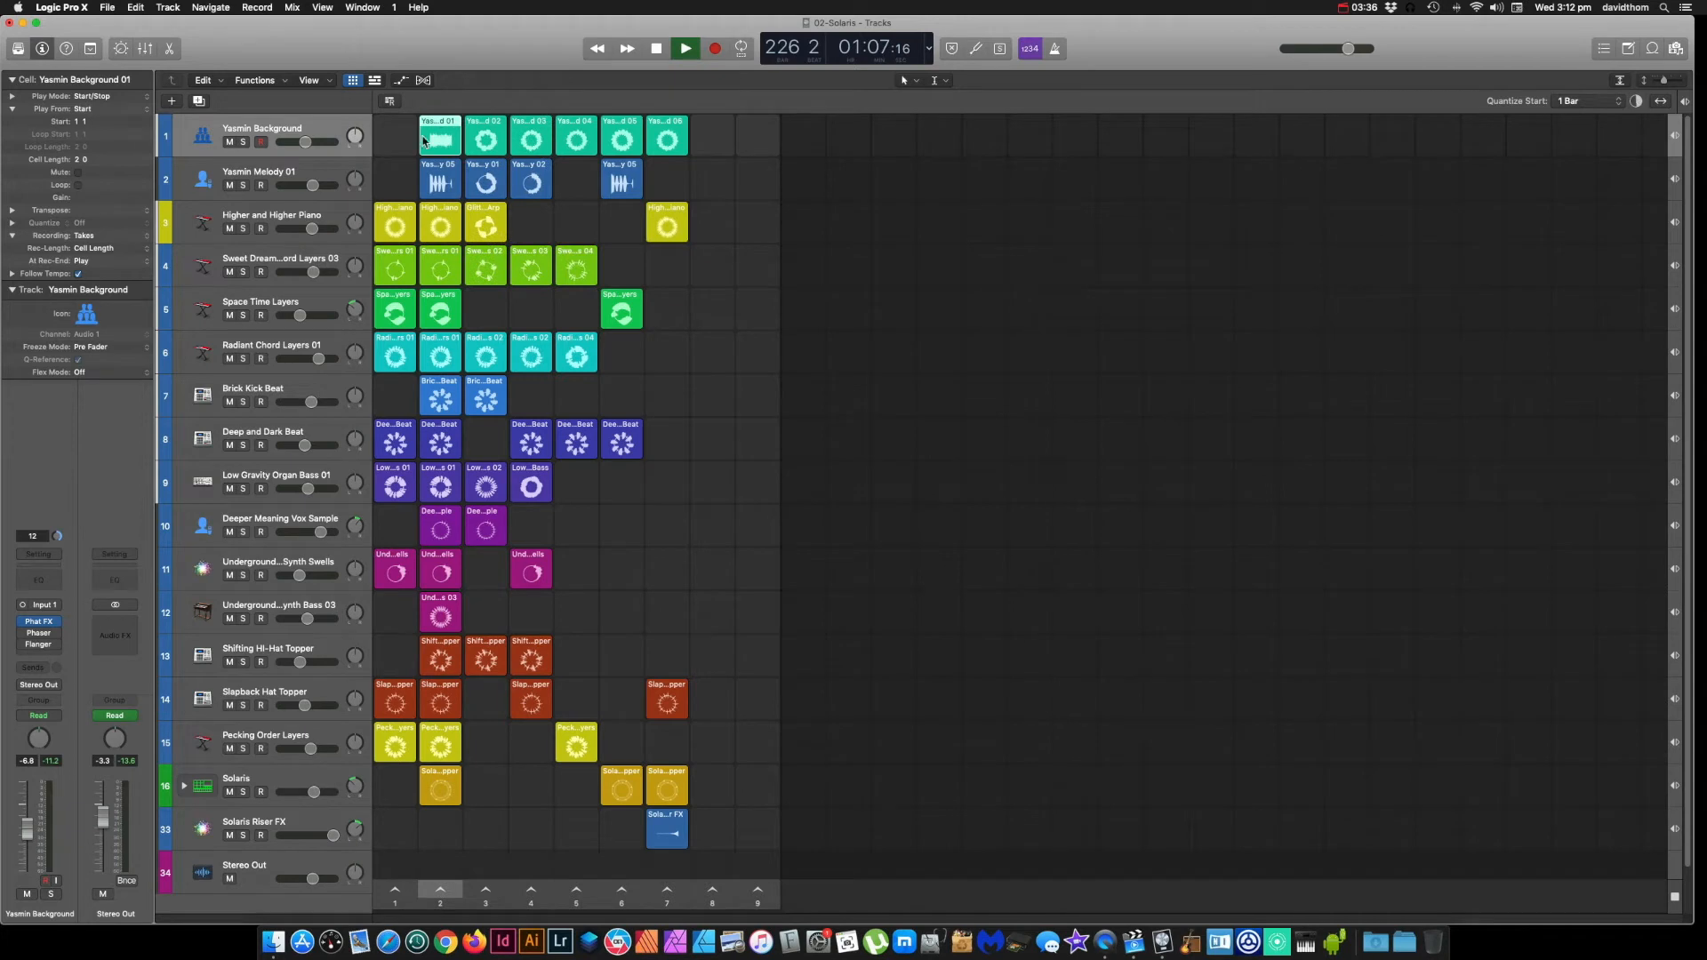
pyautogui.rightClick(454, 135)
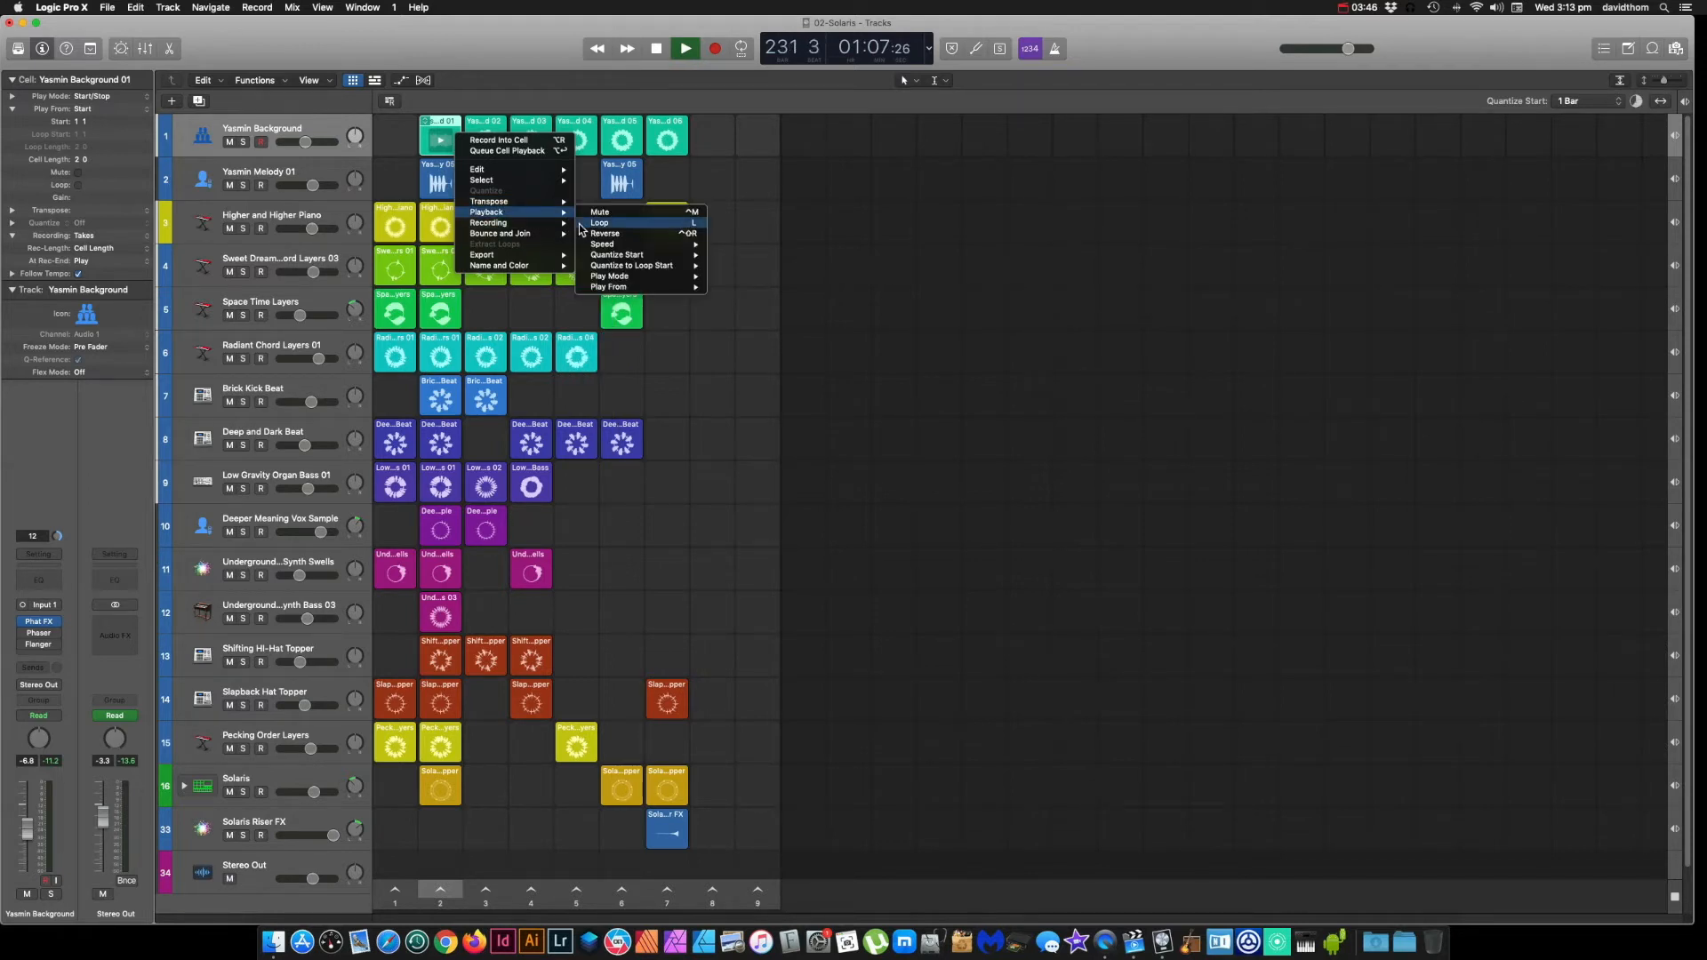
pyautogui.click(582, 227)
# Step: Look at the playback speed options for the Yasmin Background 01 cell without changing them
pyautogui.rightClick(456, 138)
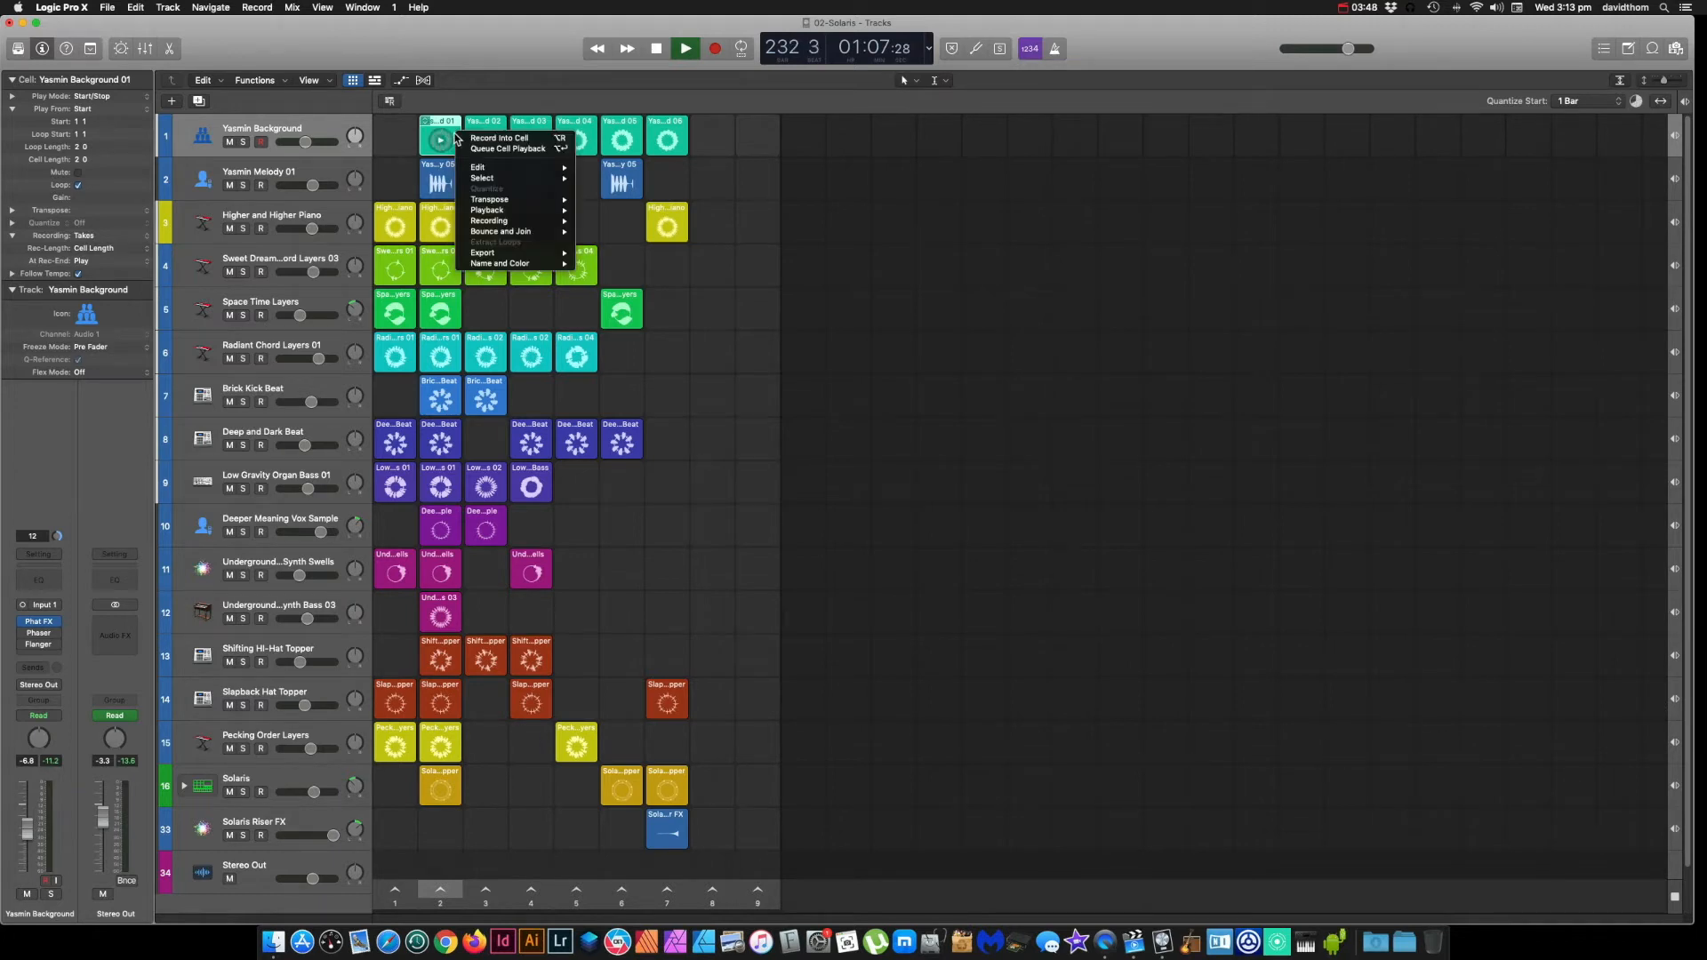
pyautogui.moveTo(484, 213)
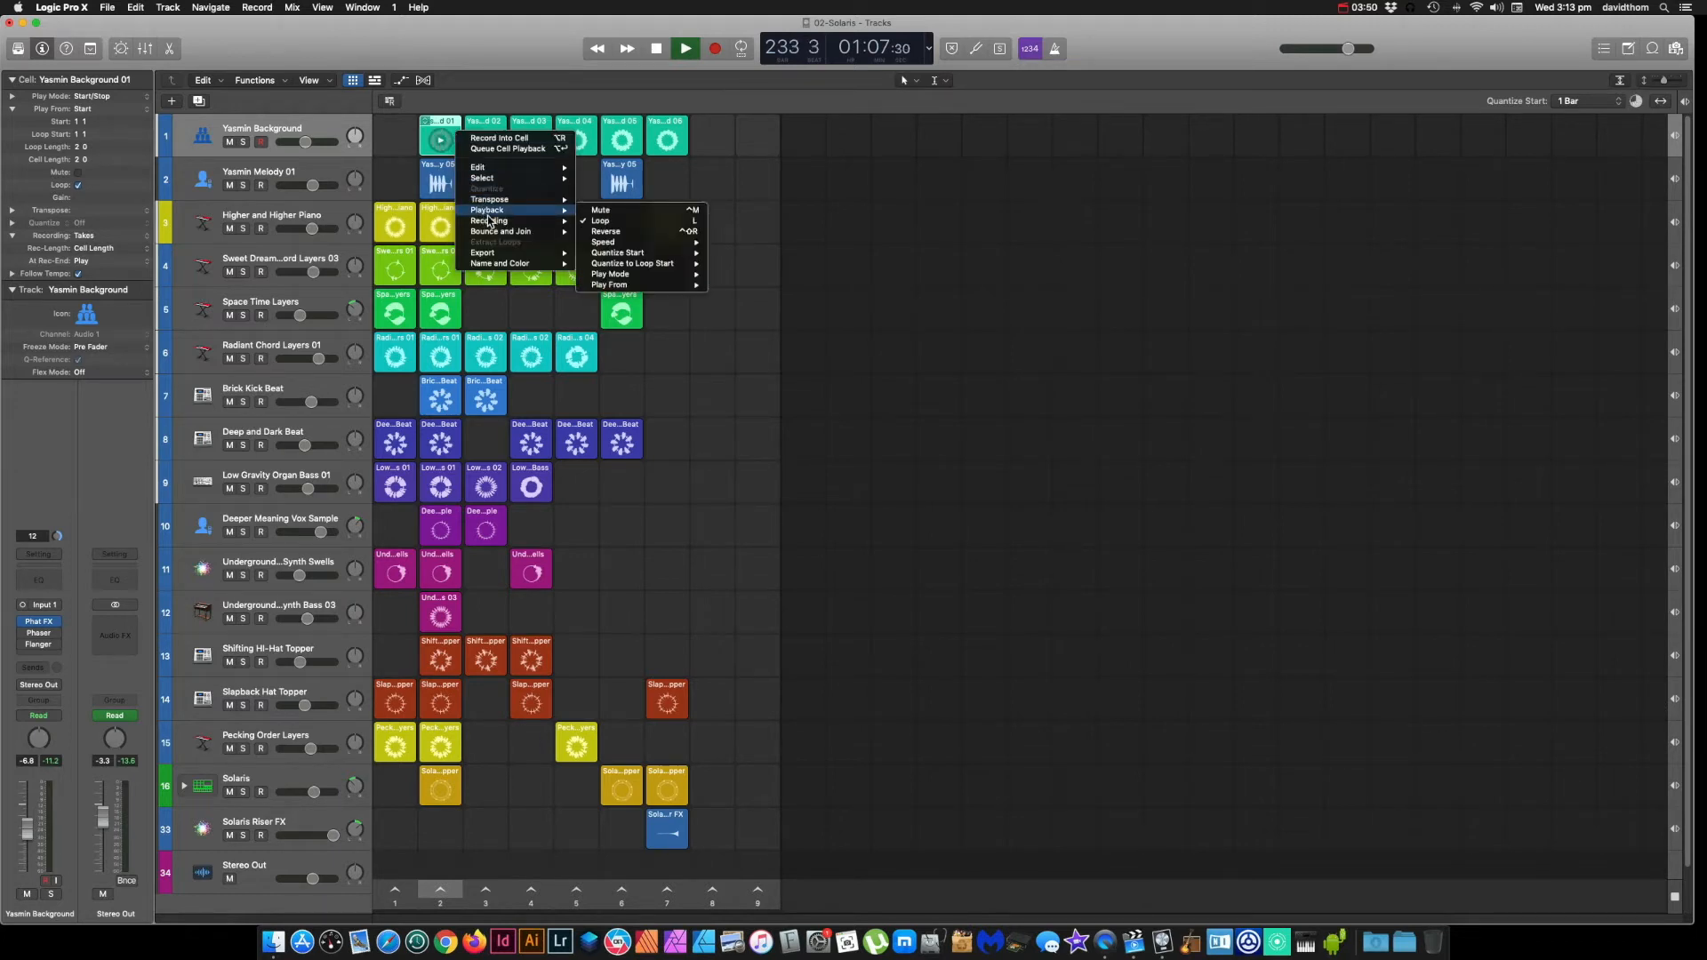
pyautogui.moveTo(603, 242)
pyautogui.moveTo(658, 242)
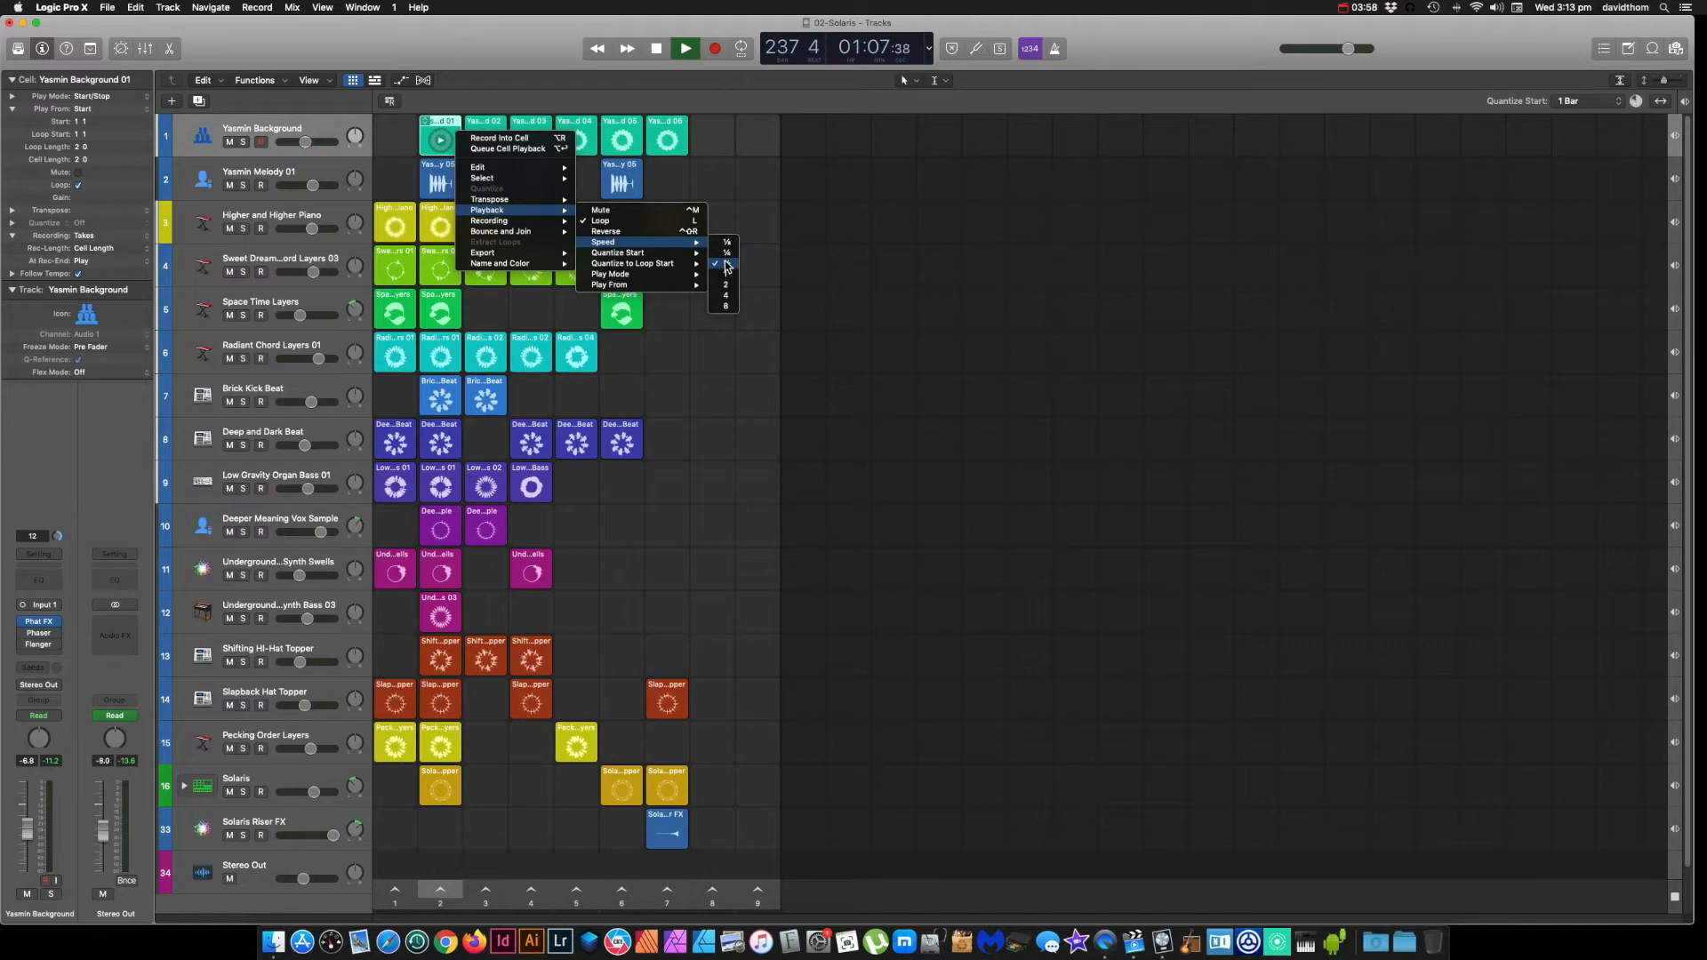
pyautogui.click(747, 148)
# Step: Select the Yasmin Background 02 cell and review its playback options, such as Loop, Reverse and Speed
pyautogui.click(504, 135)
pyautogui.rightClick(504, 131)
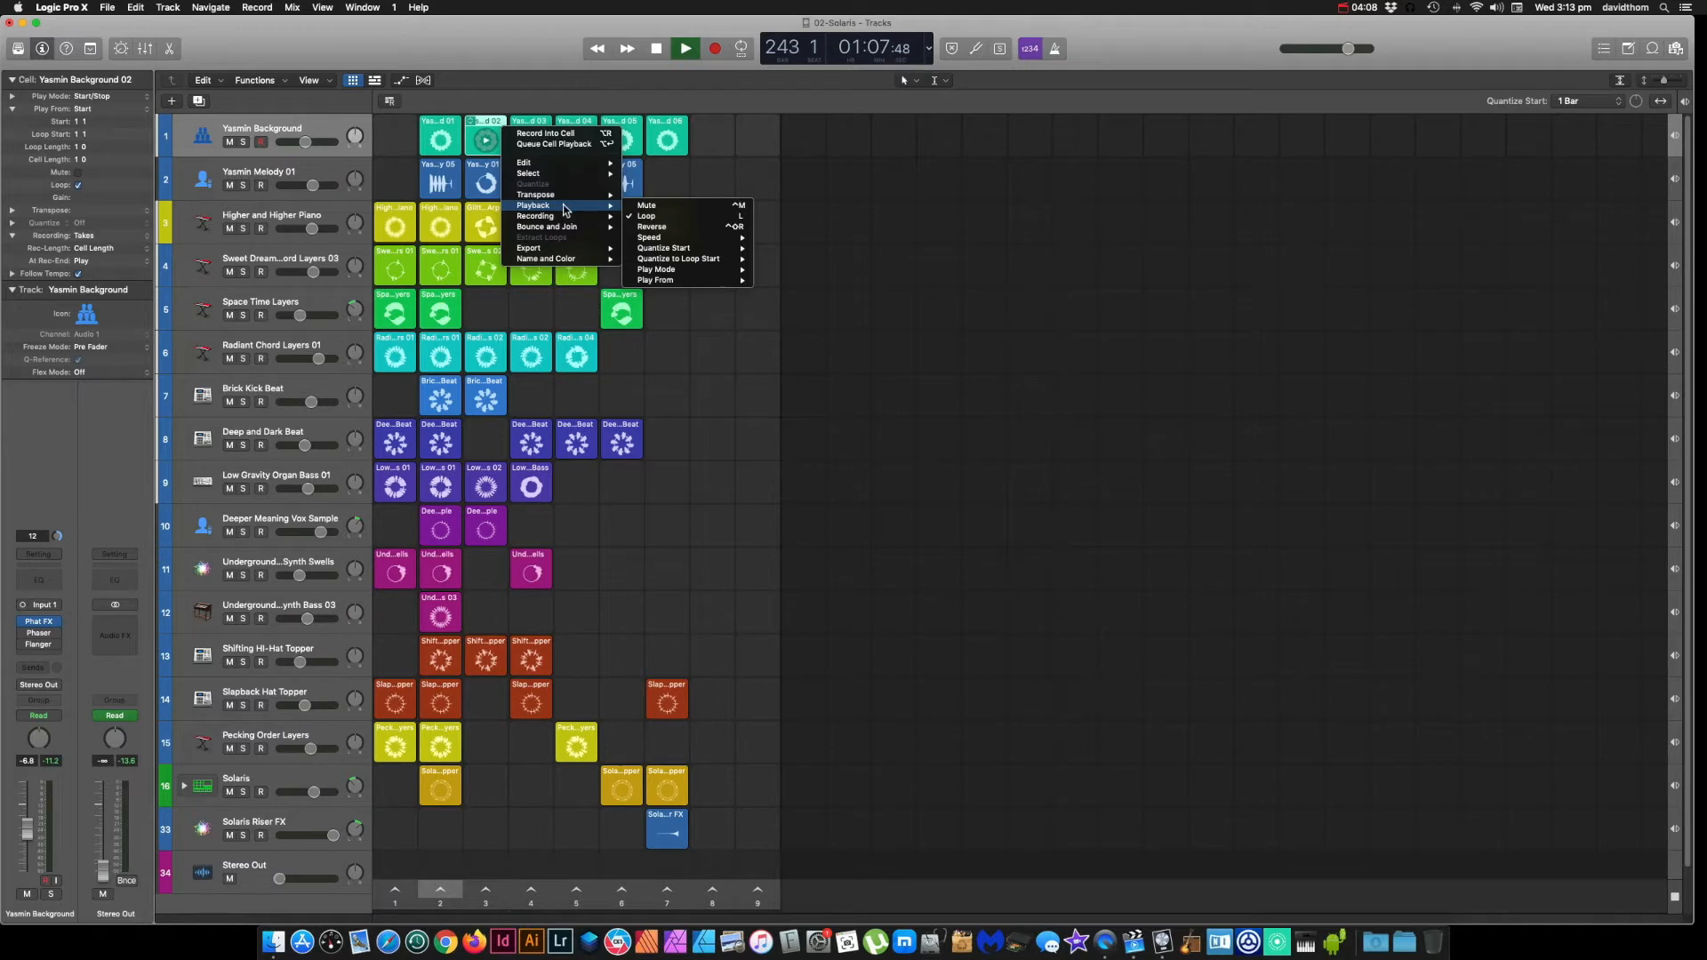
pyautogui.moveTo(581, 211)
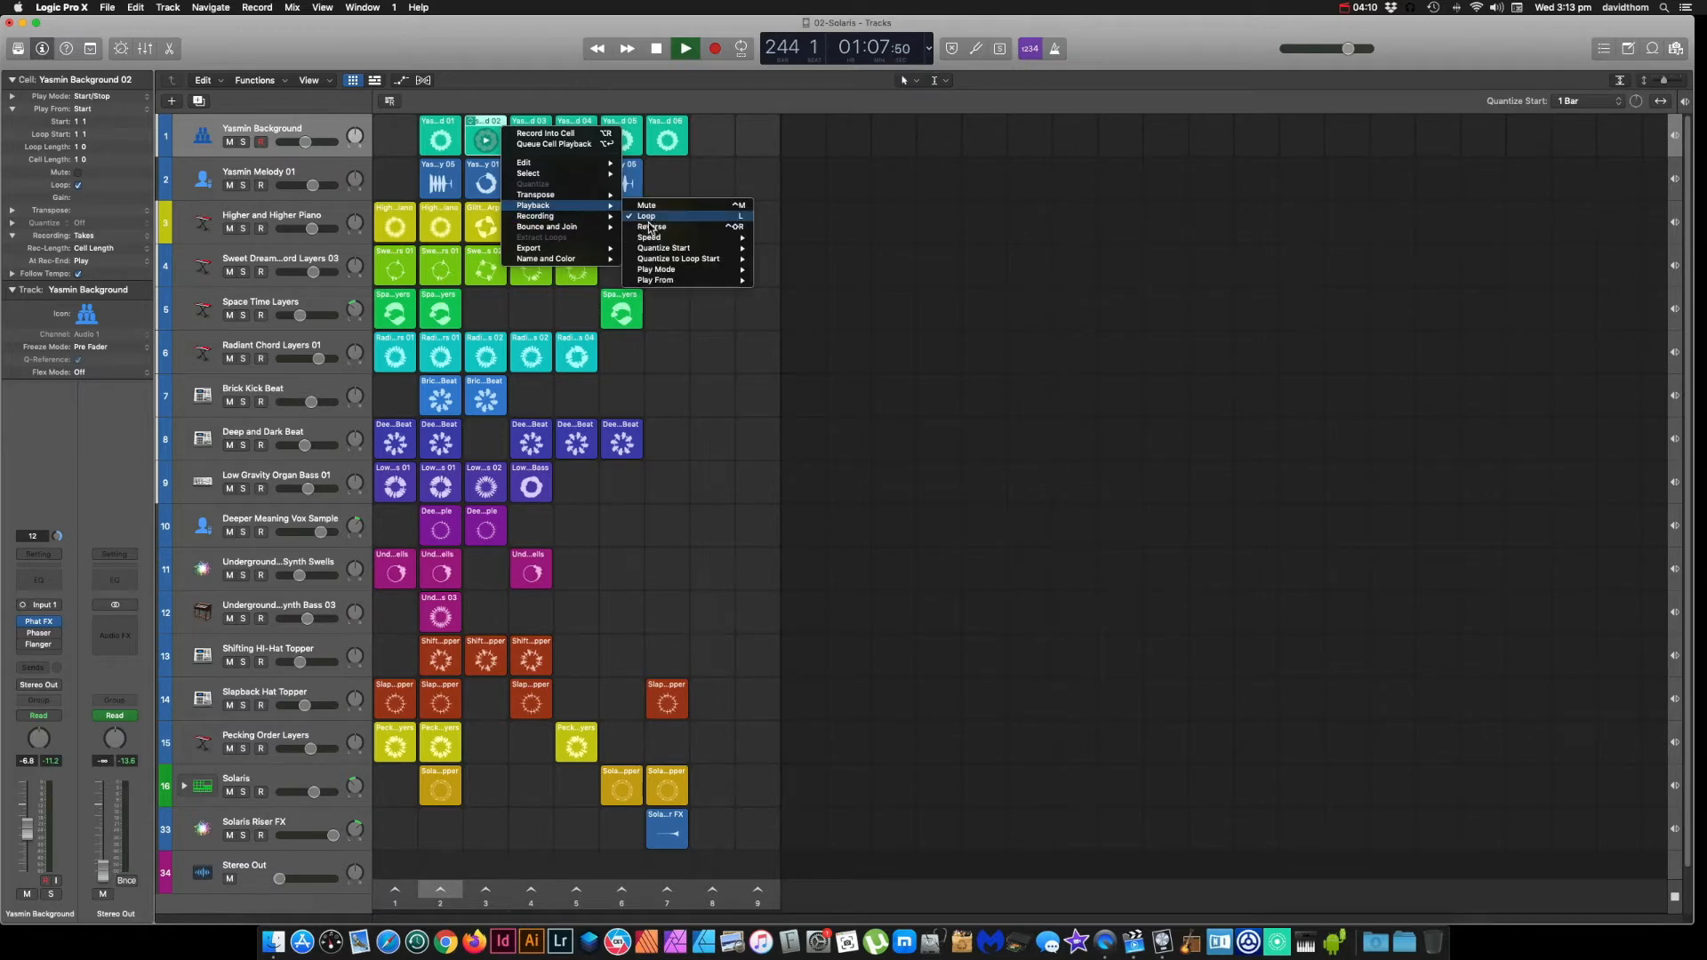
pyautogui.click(705, 161)
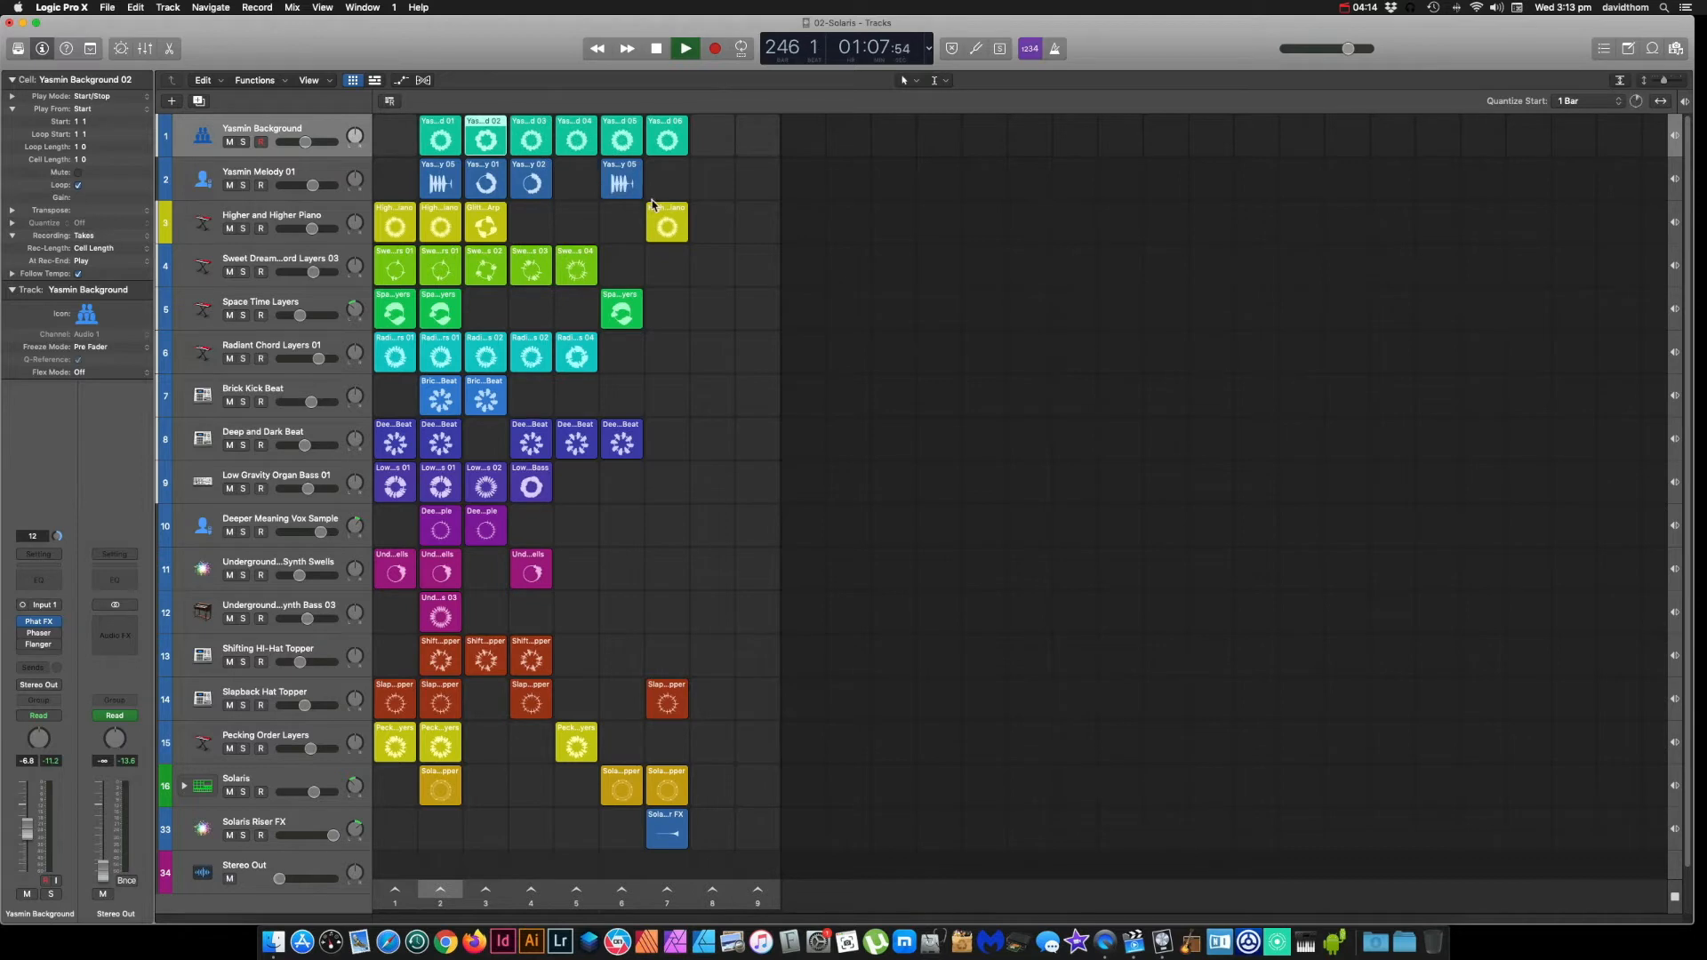
# Step: Raise the Stereo Out level to 0.0 dB while auditioning the Yasmin Background 02, Yasmin Background 03 and scene 2 Yasmin Melody cells
pyautogui.click(490, 145)
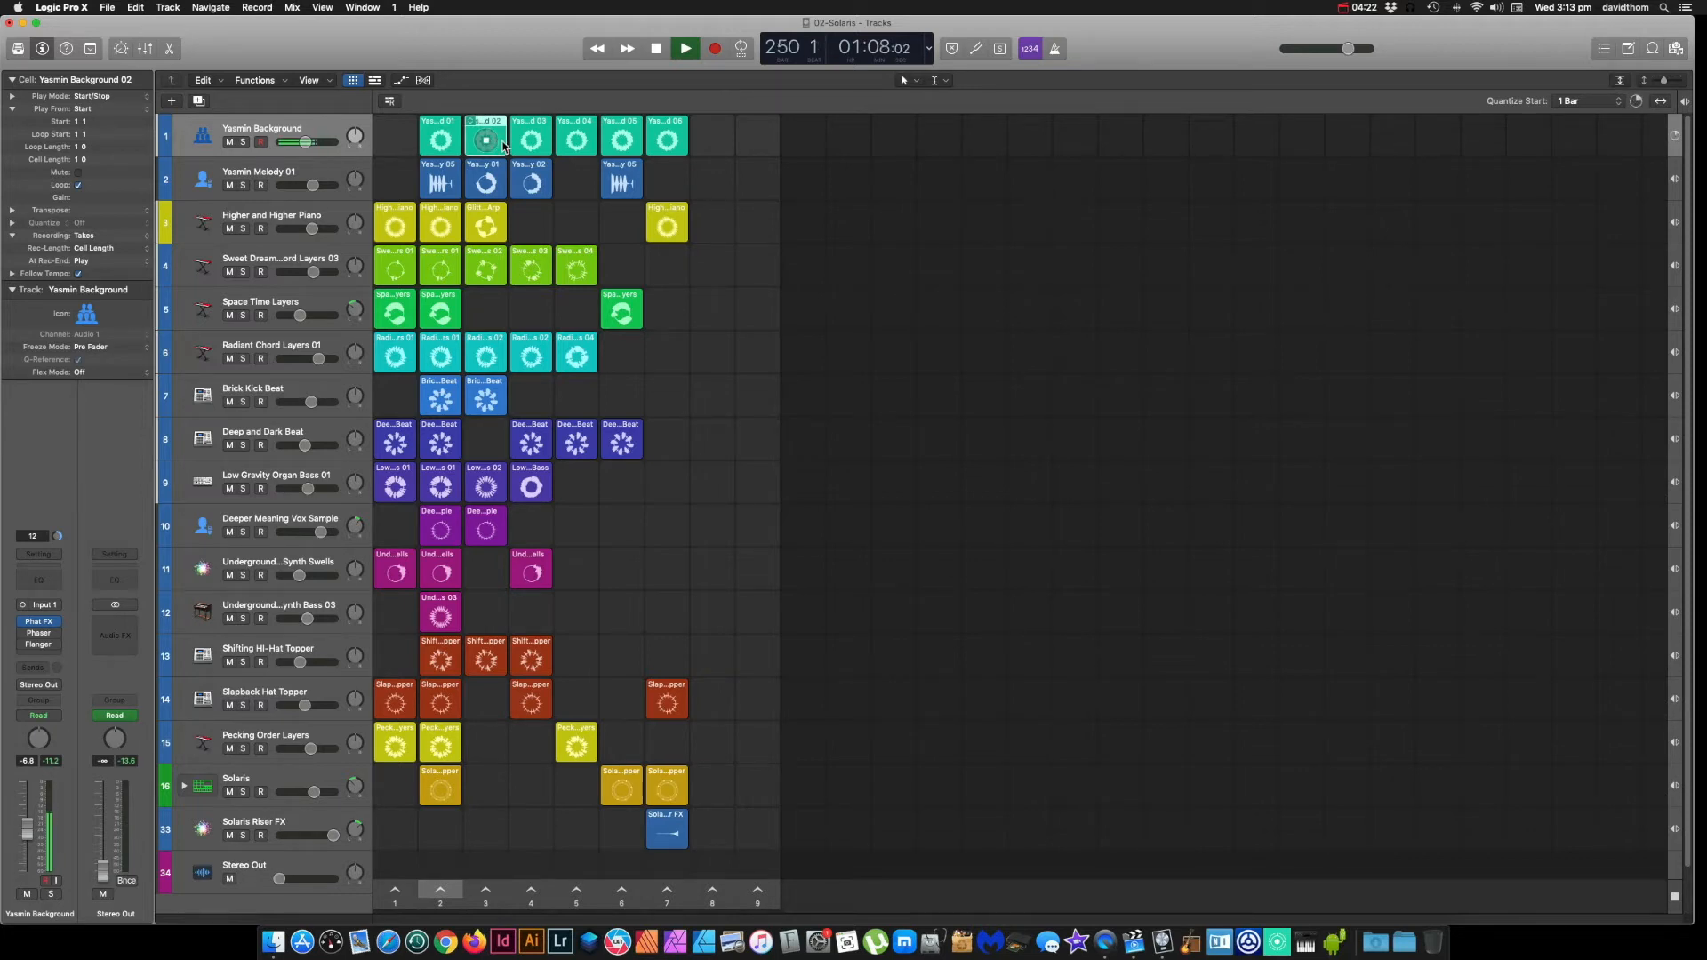
pyautogui.moveTo(105, 872); pyautogui.dragTo(103, 807)
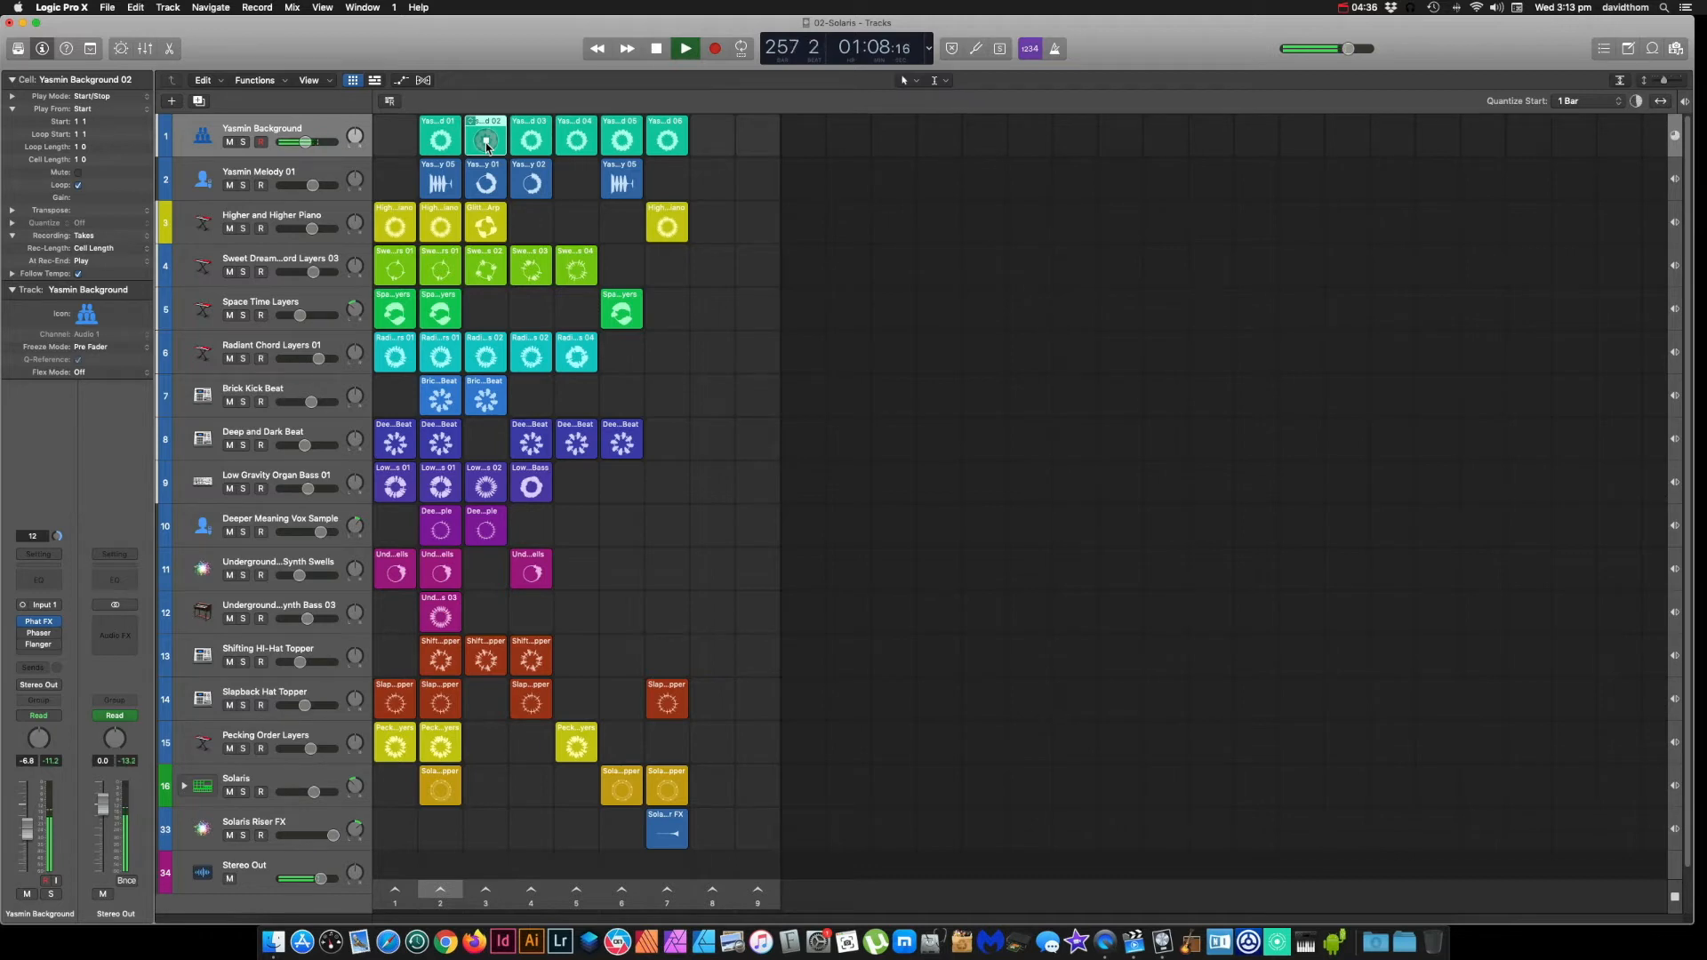
pyautogui.click(532, 140)
pyautogui.click(441, 184)
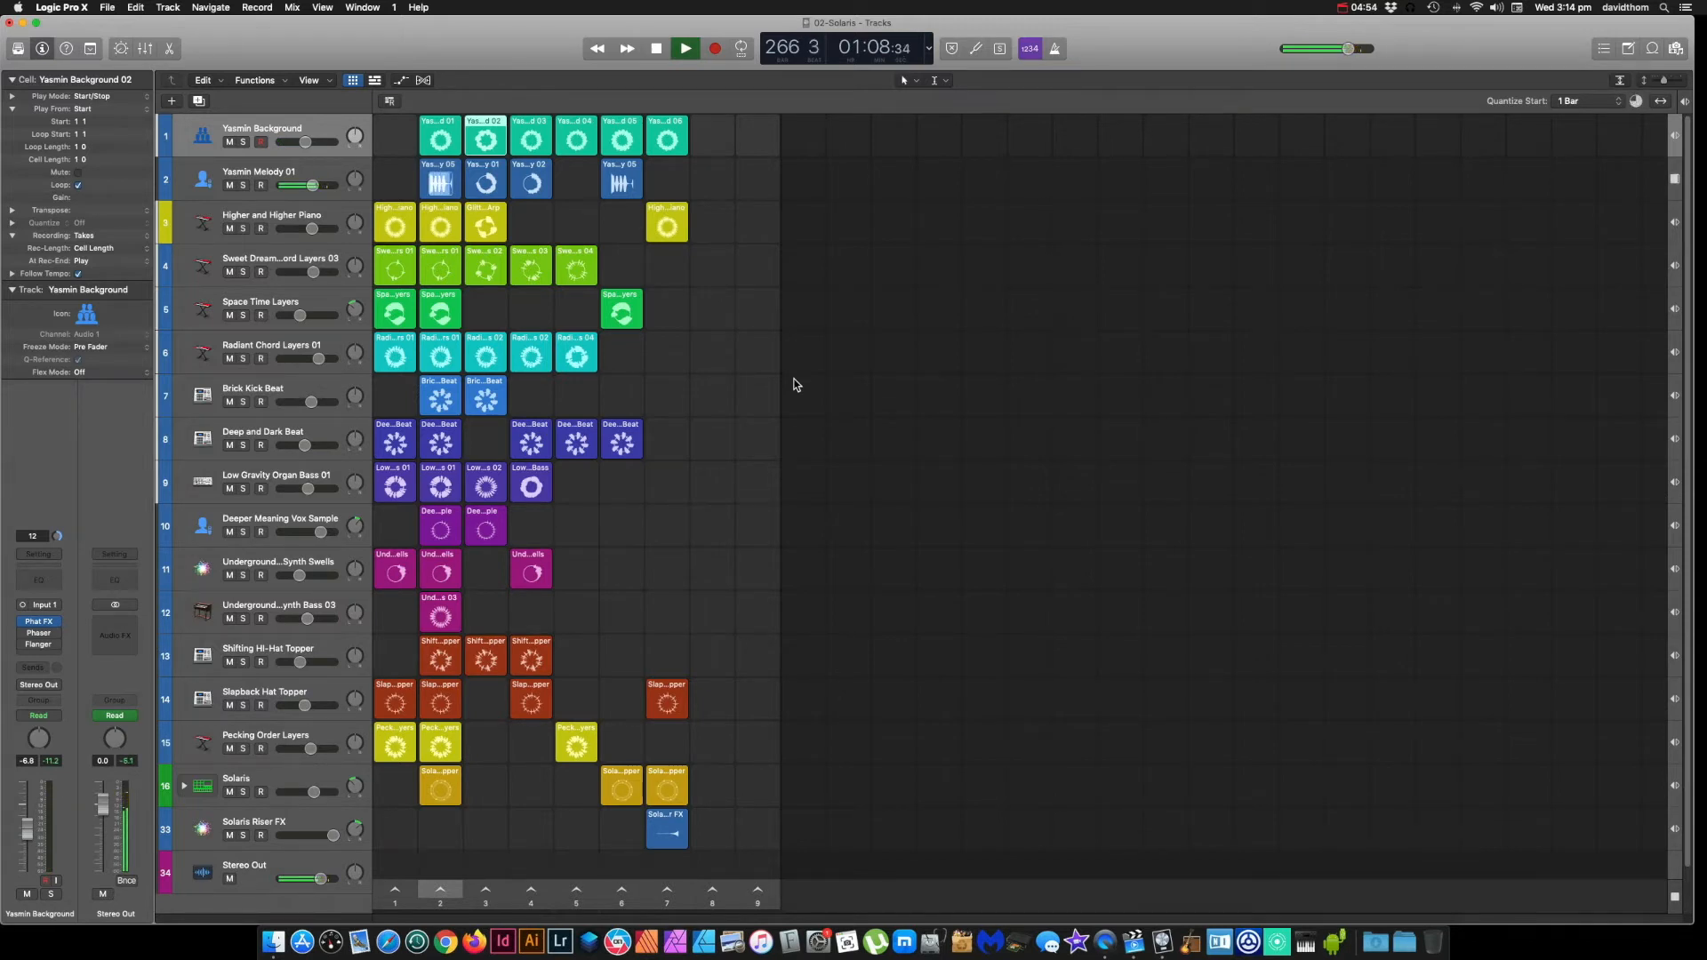
# Step: Select the Yasmin Melody 01 track, review its Phat FX settings and close the plug-in window
pyautogui.click(322, 178)
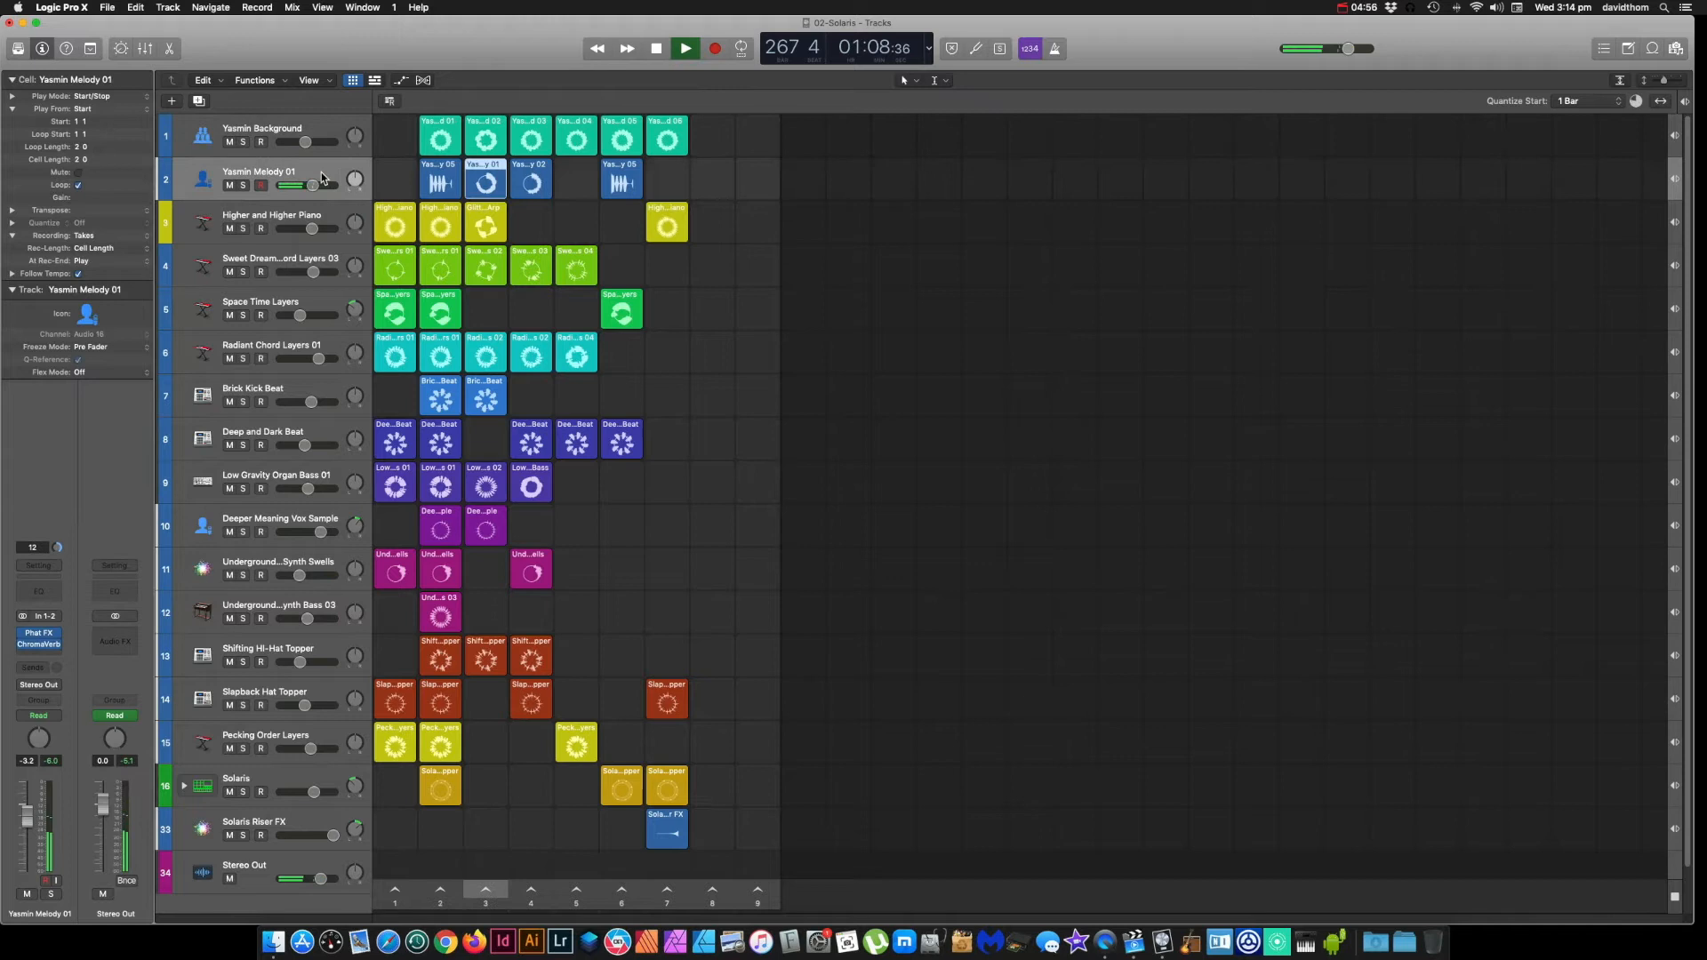
pyautogui.click(39, 635)
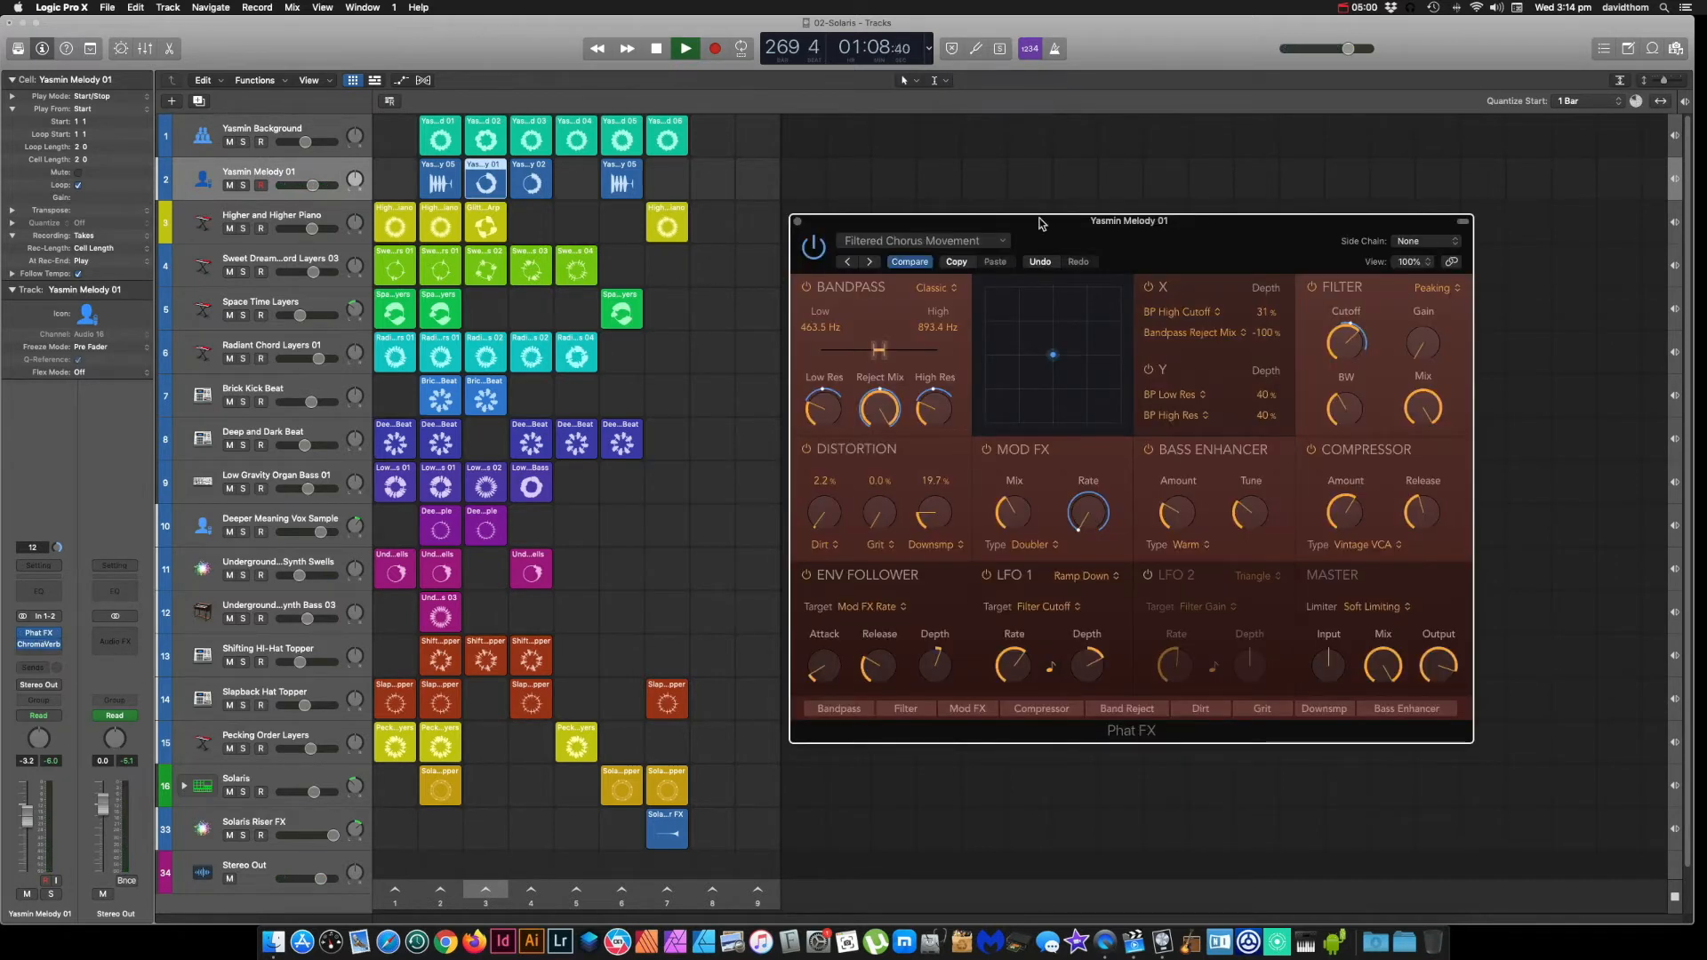
pyautogui.click(798, 222)
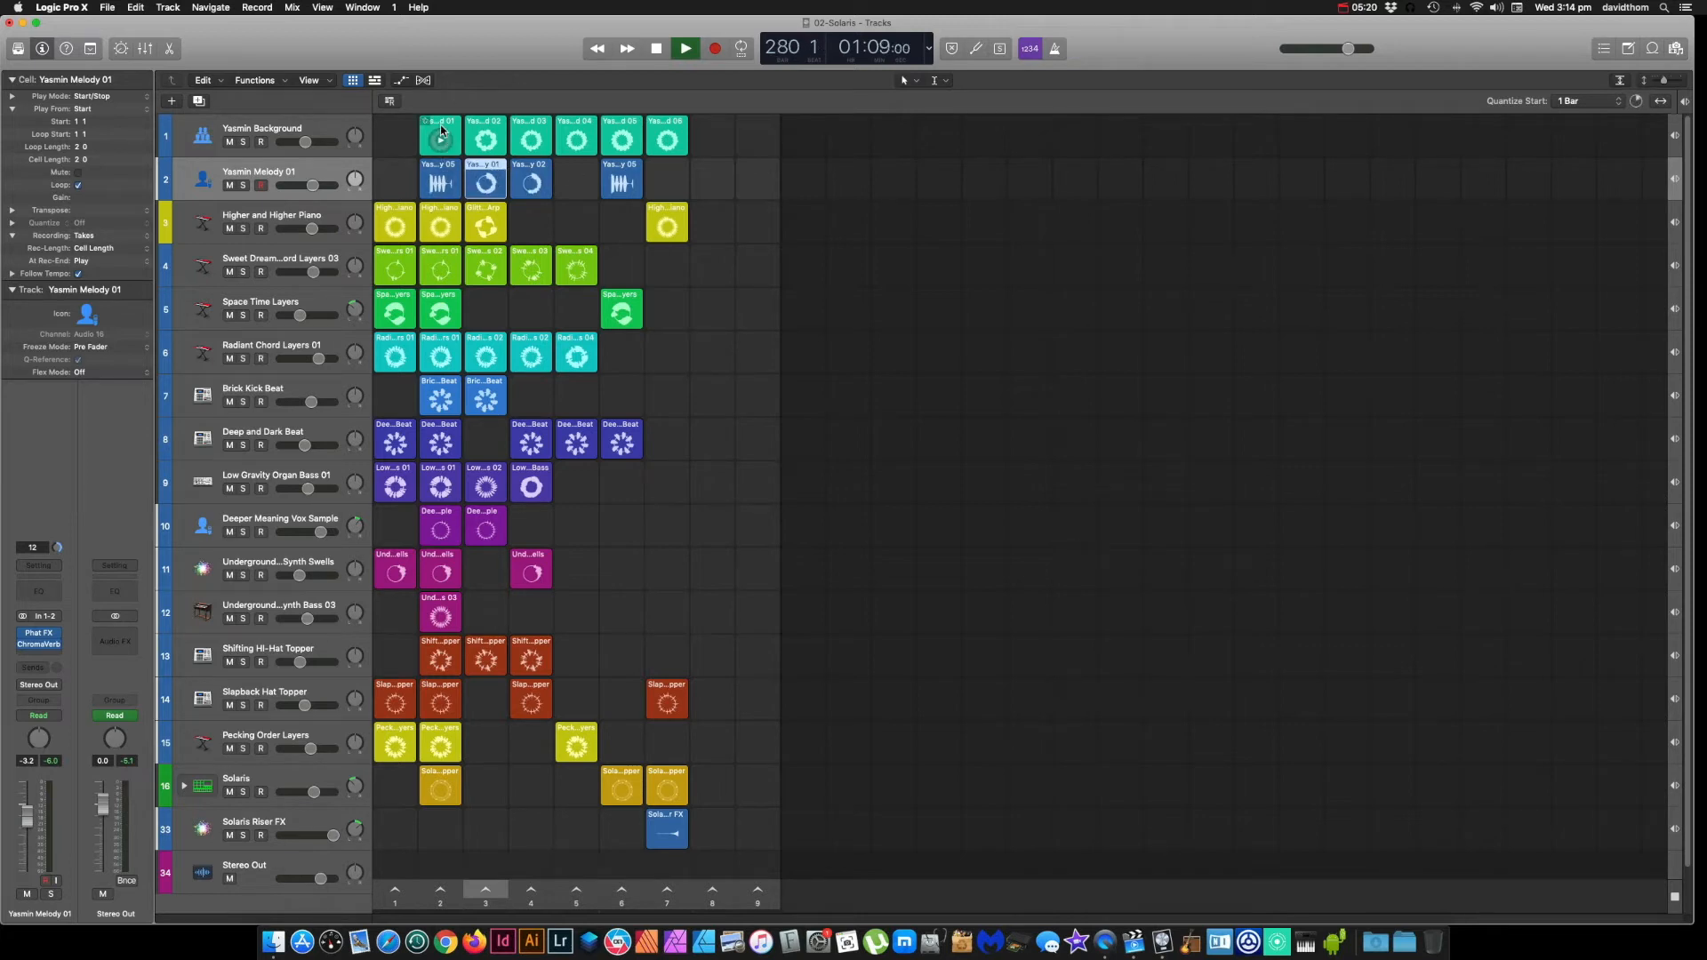
# Step: Play the Yasmin Melody 01 cell and review the track's ChromaVerb settings, closing the plug-in window
pyautogui.click(440, 228)
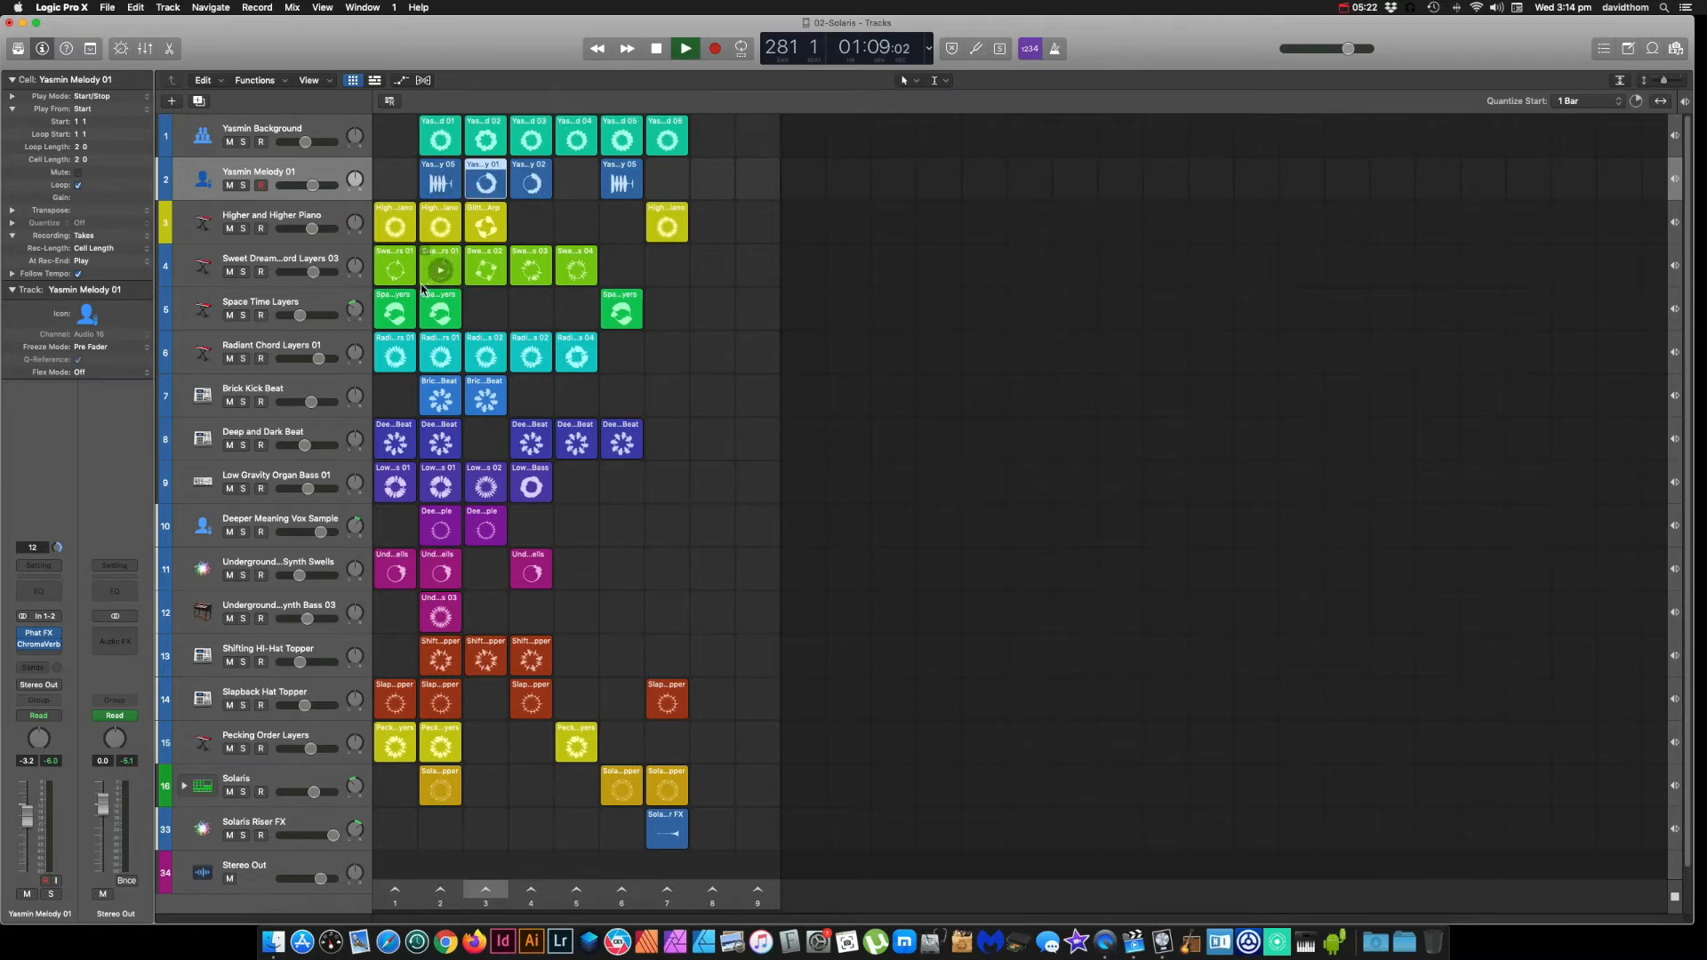
pyautogui.click(502, 229)
pyautogui.click(496, 194)
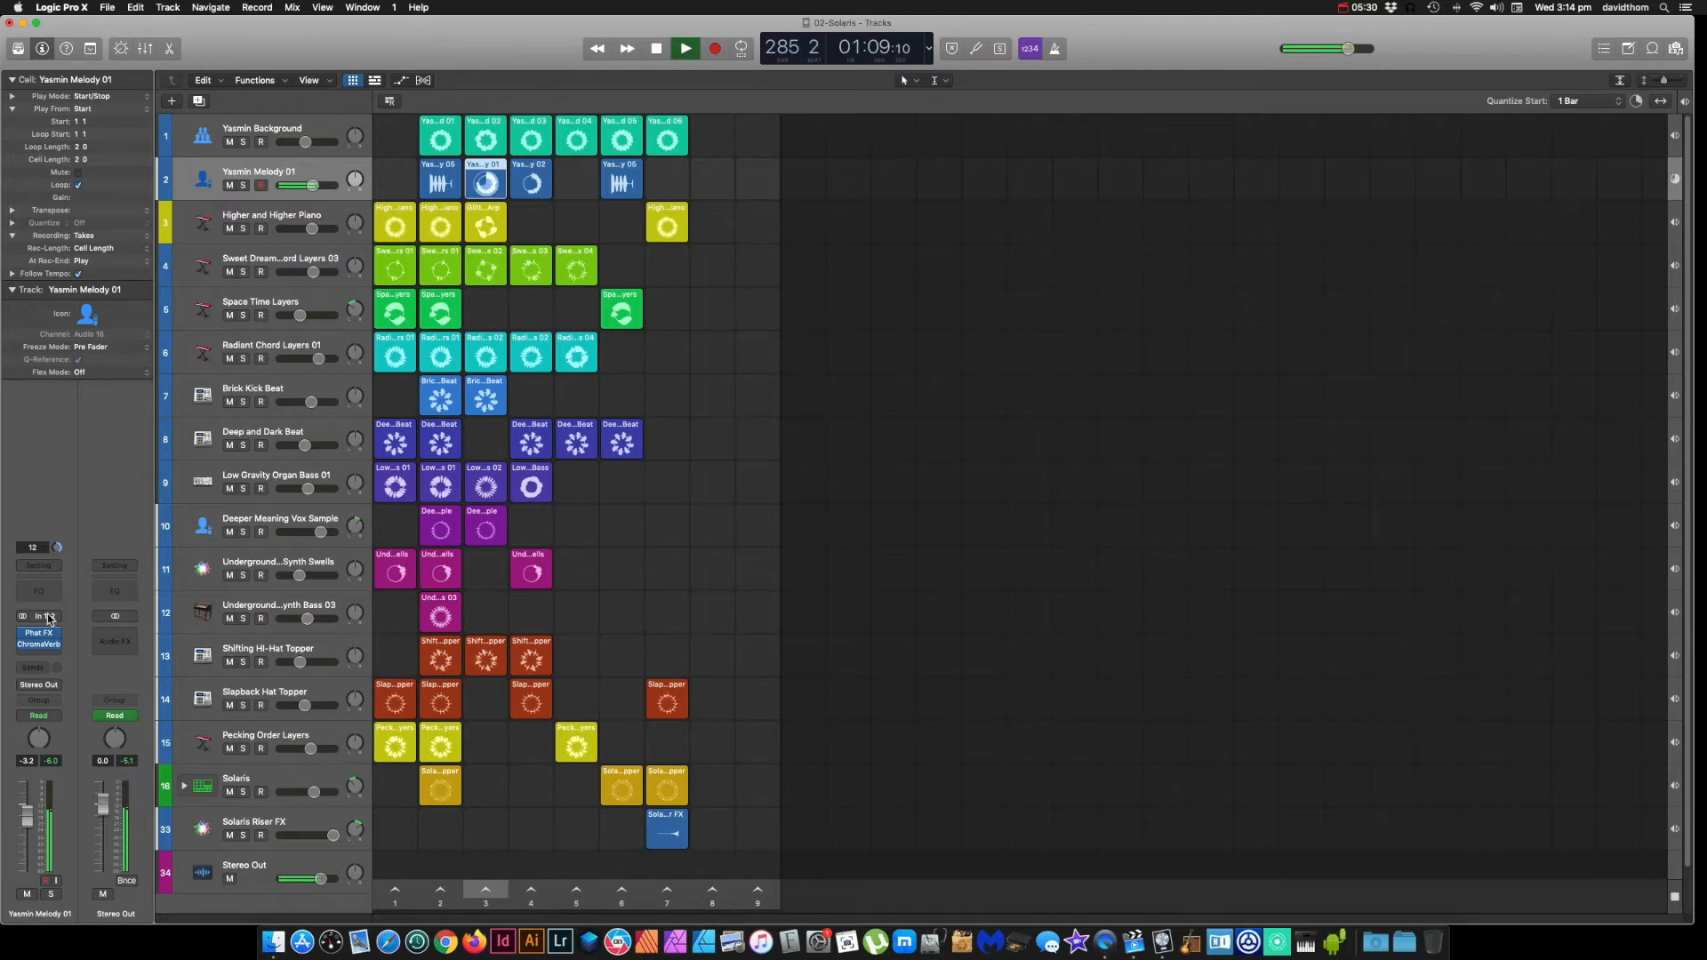
pyautogui.click(41, 647)
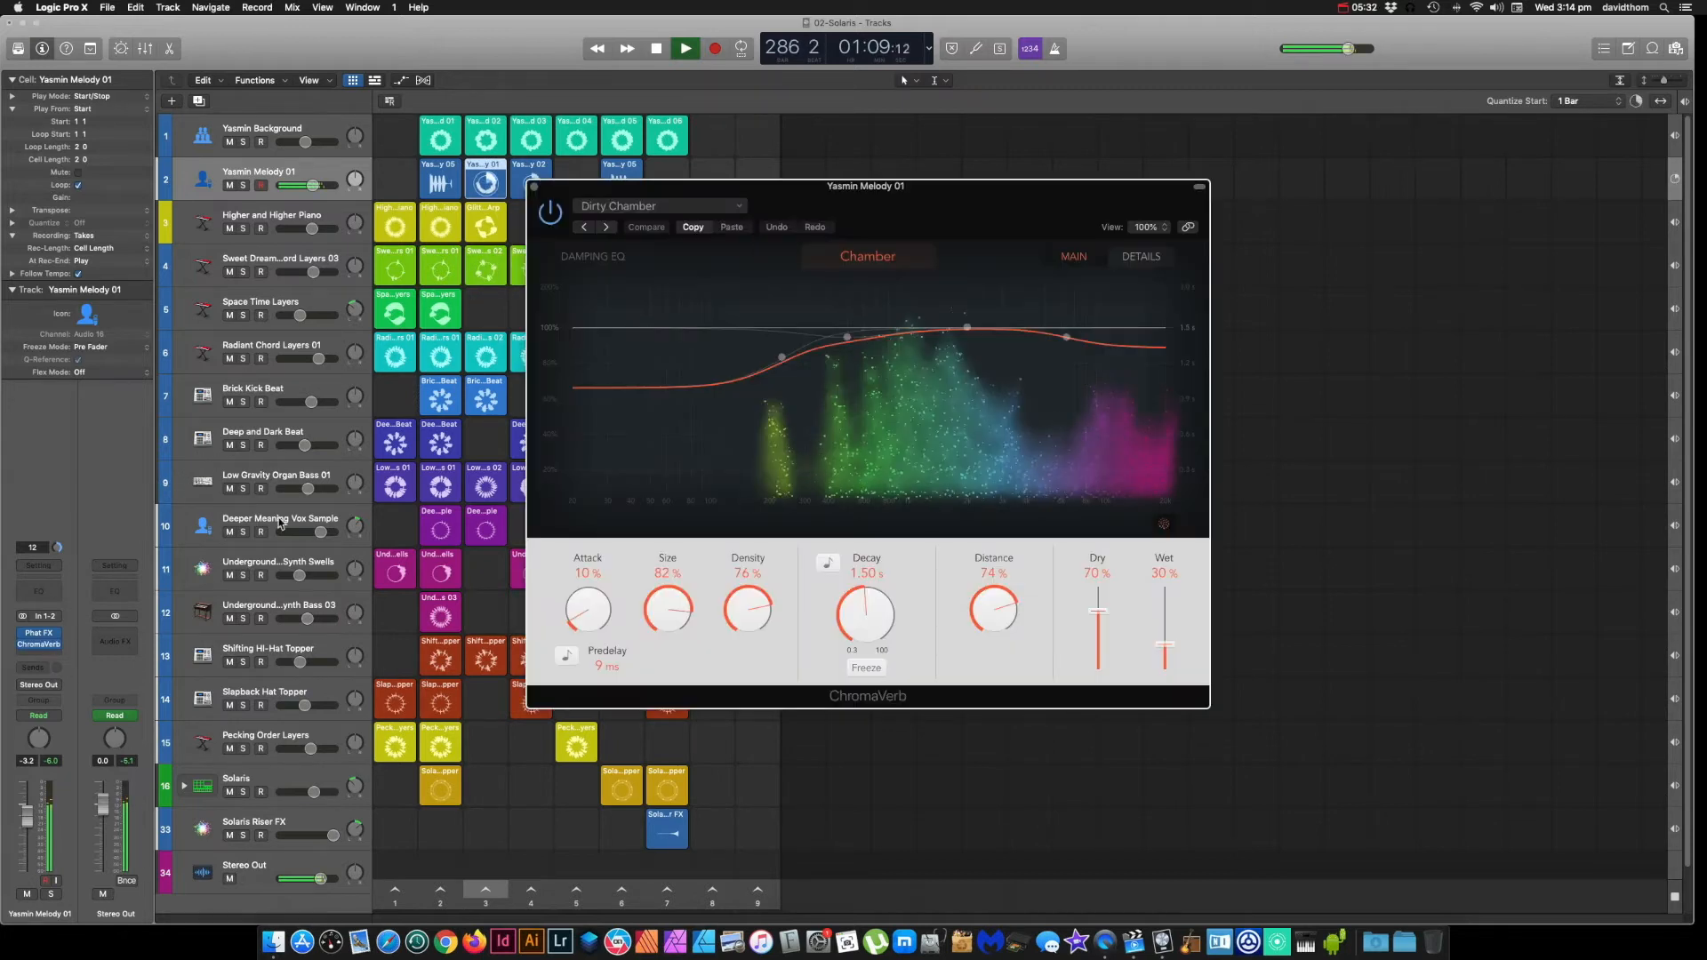
pyautogui.click(534, 187)
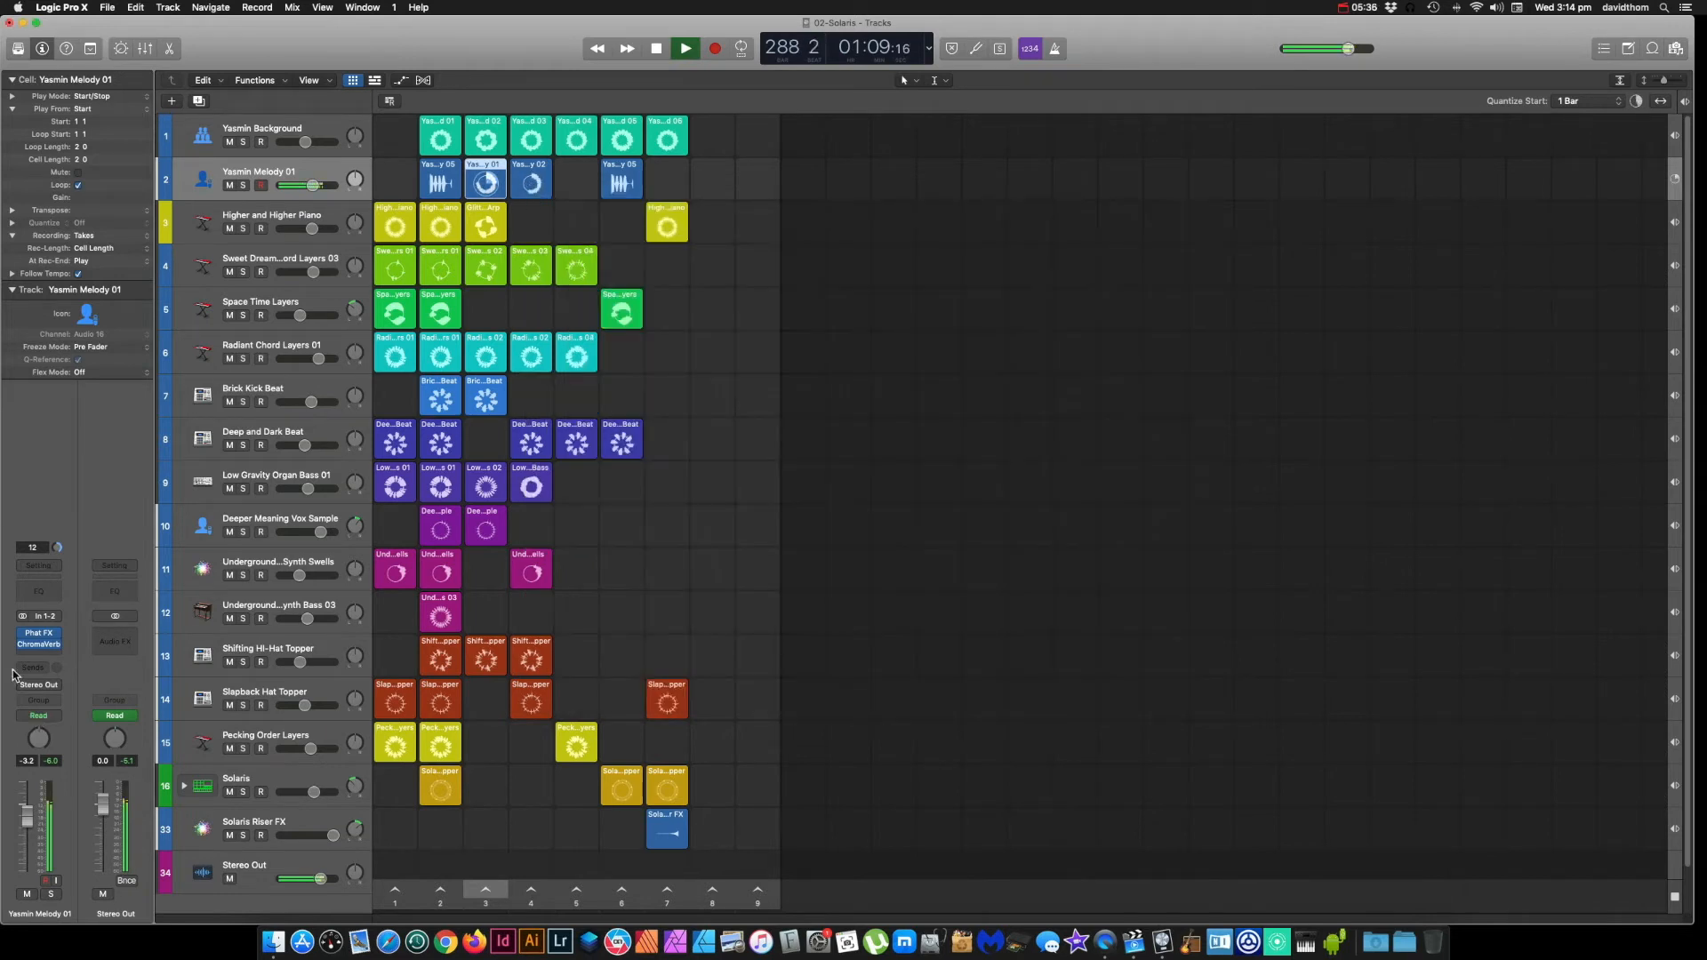
# Step: Compare the Yasmin Melody 01 track with its effects bypassed and re-enabled, check Phat FX again, and stop the cell
pyautogui.moveTo(24, 635)
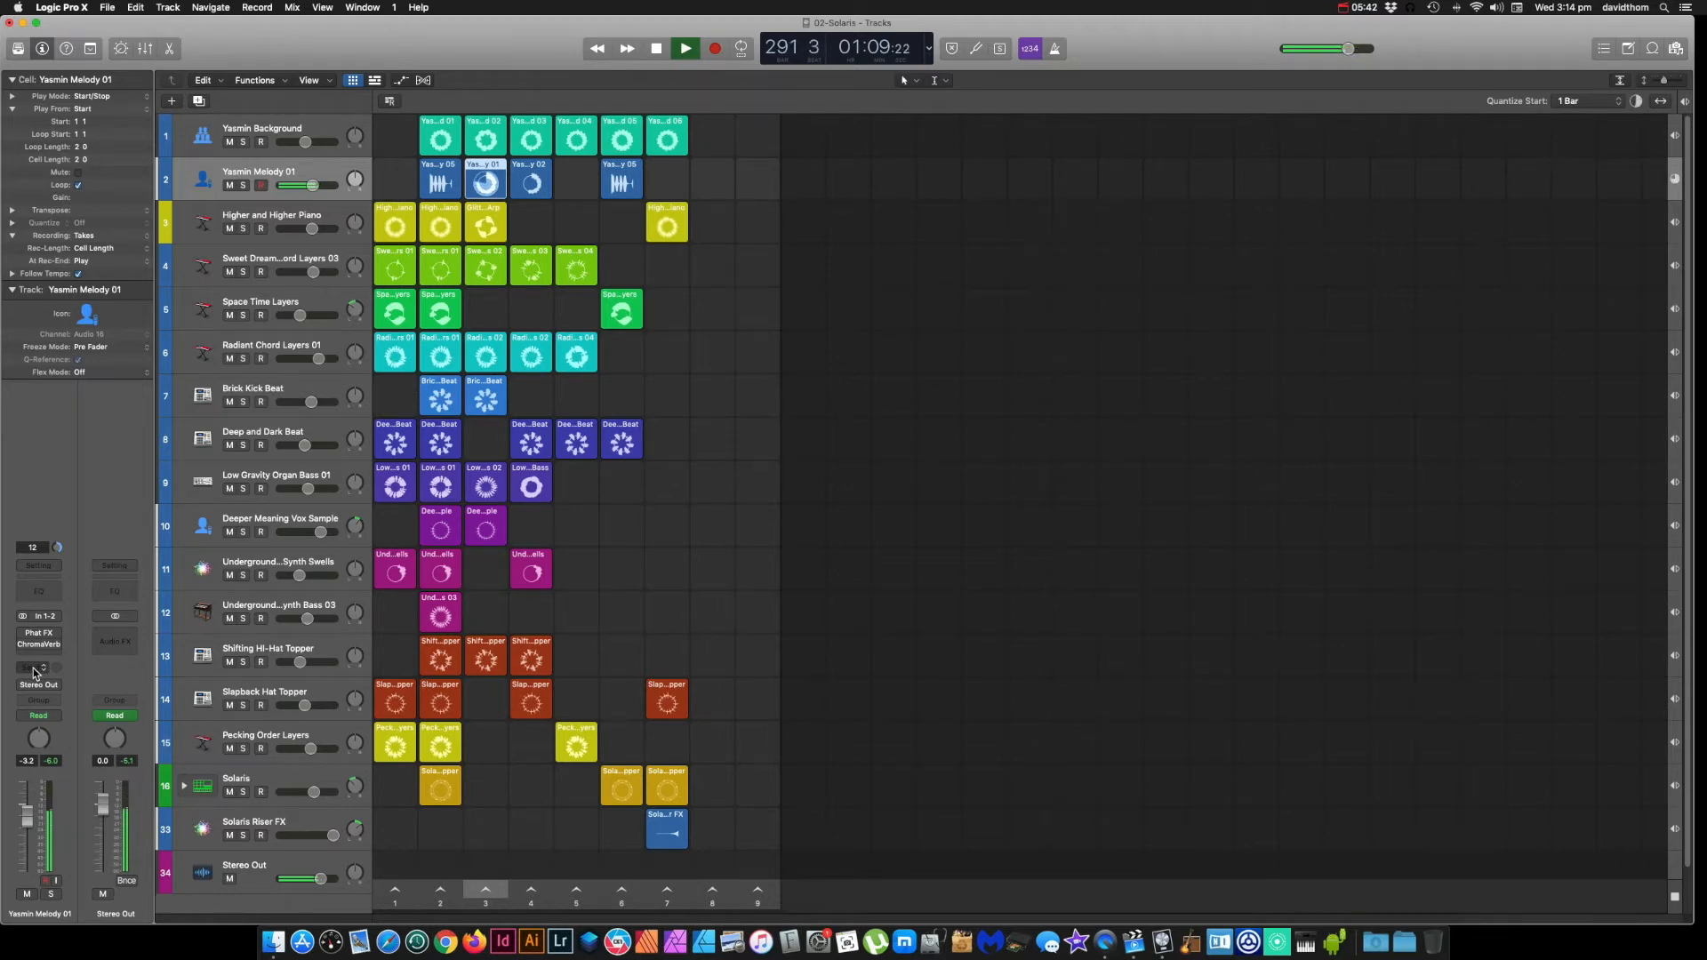
pyautogui.click(23, 635)
pyautogui.click(39, 634)
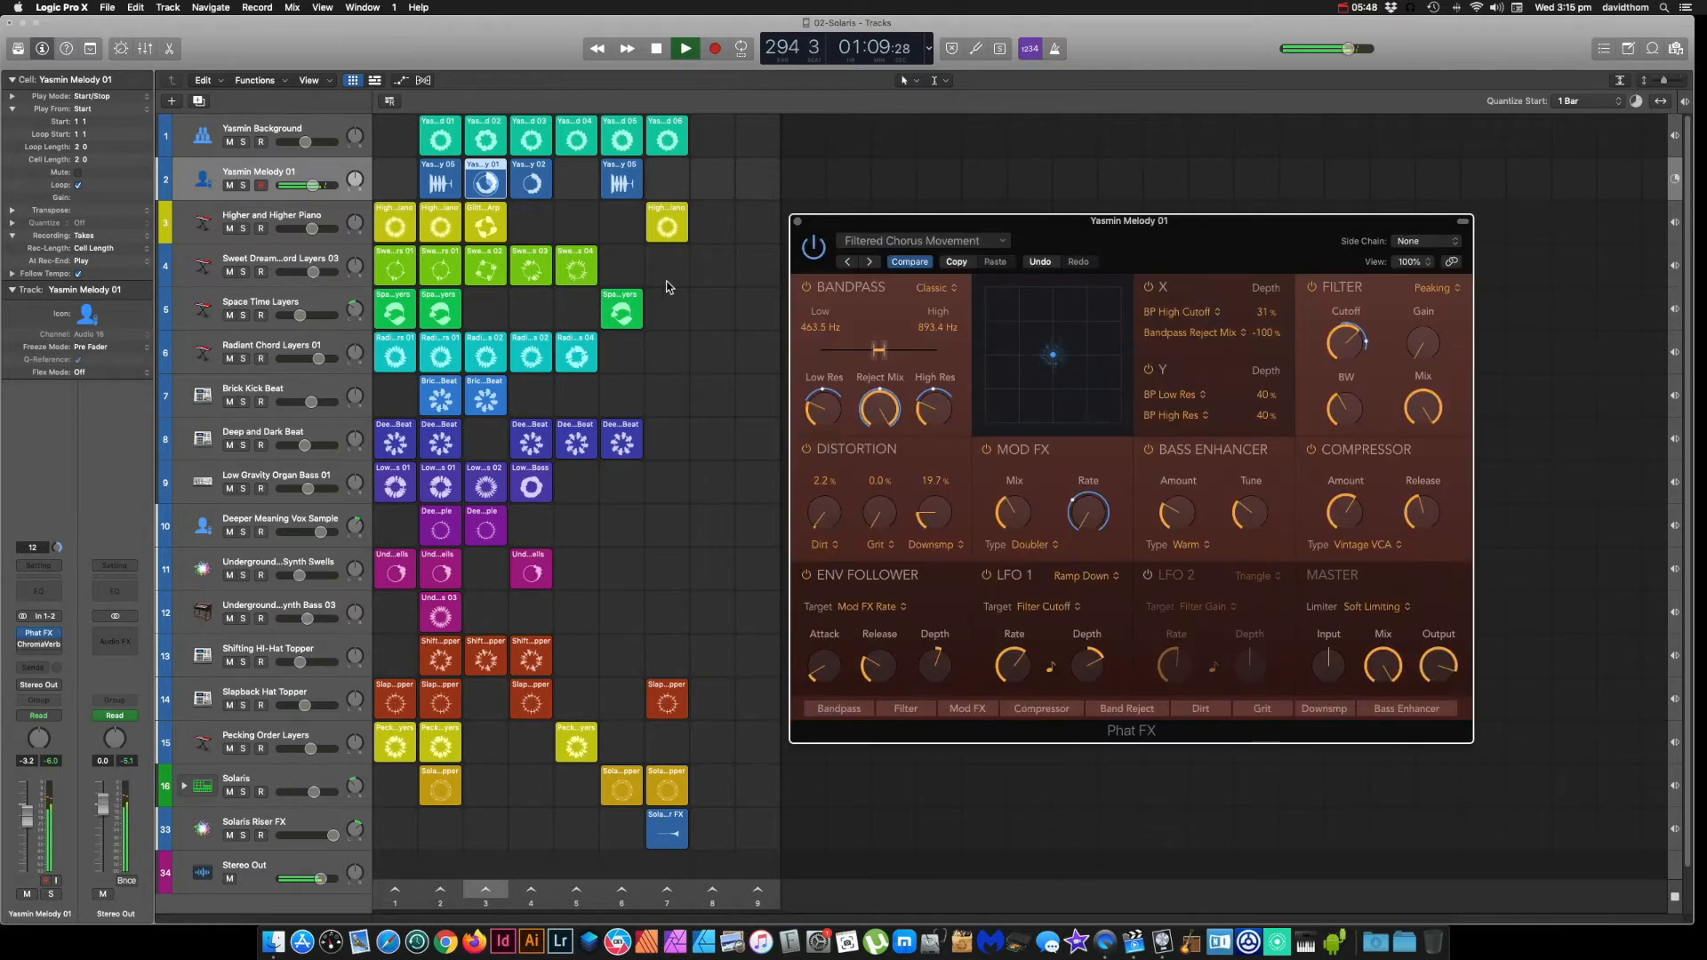
pyautogui.click(795, 222)
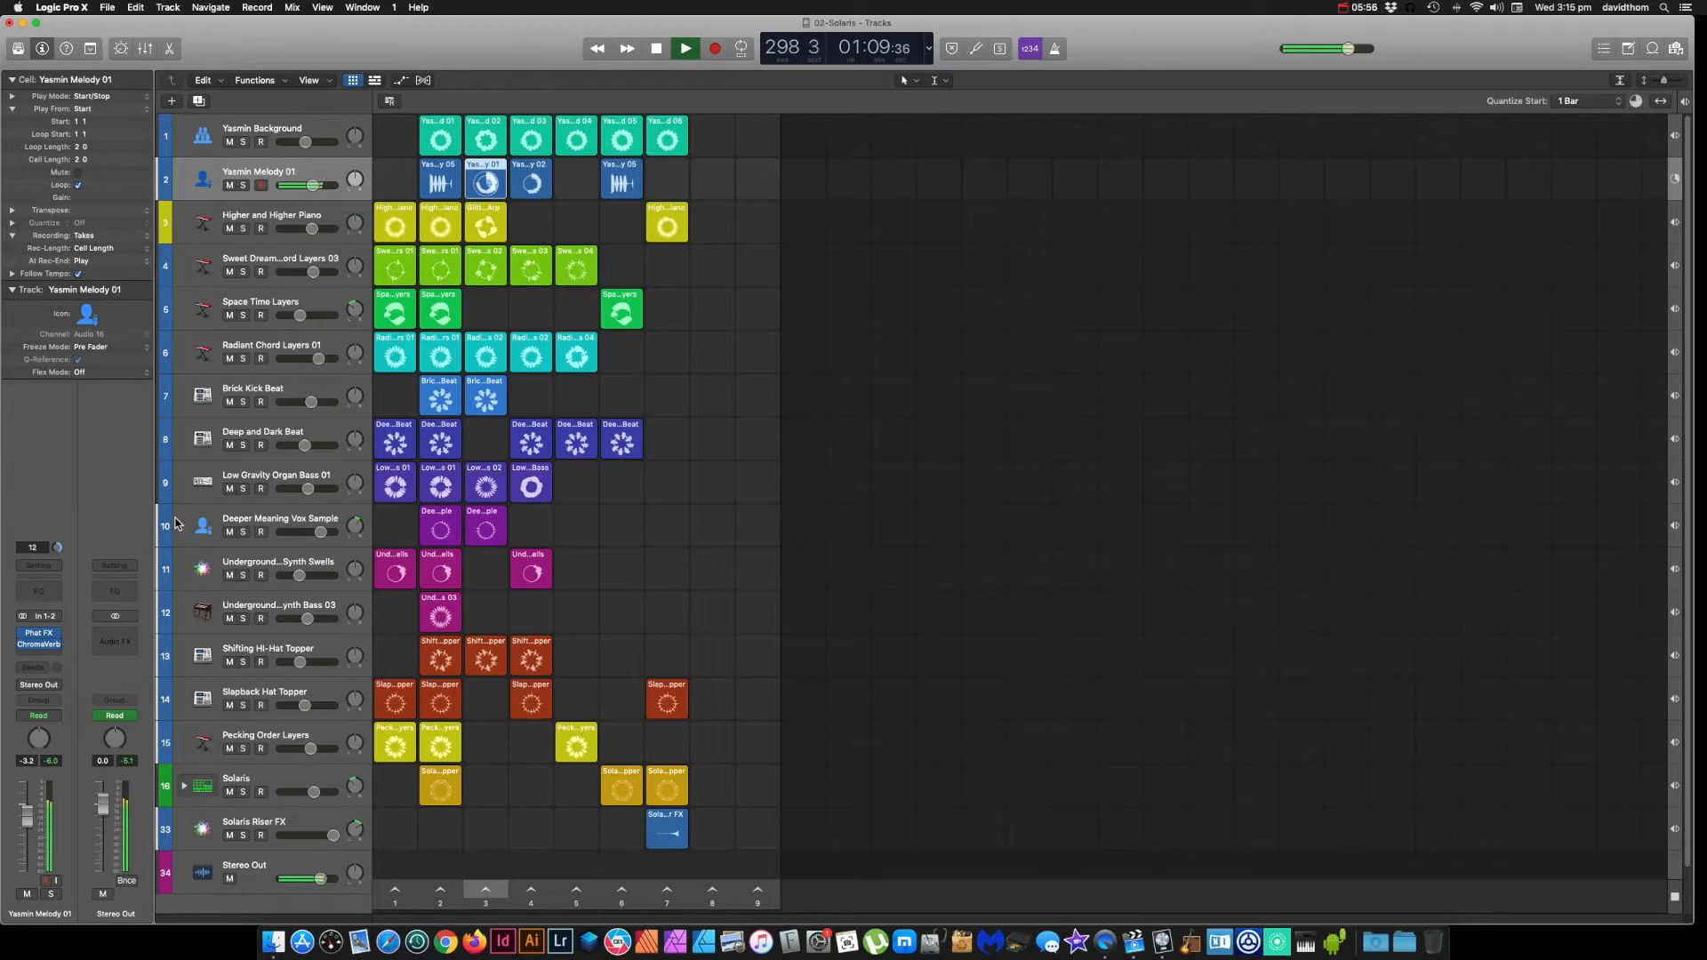
pyautogui.click(485, 187)
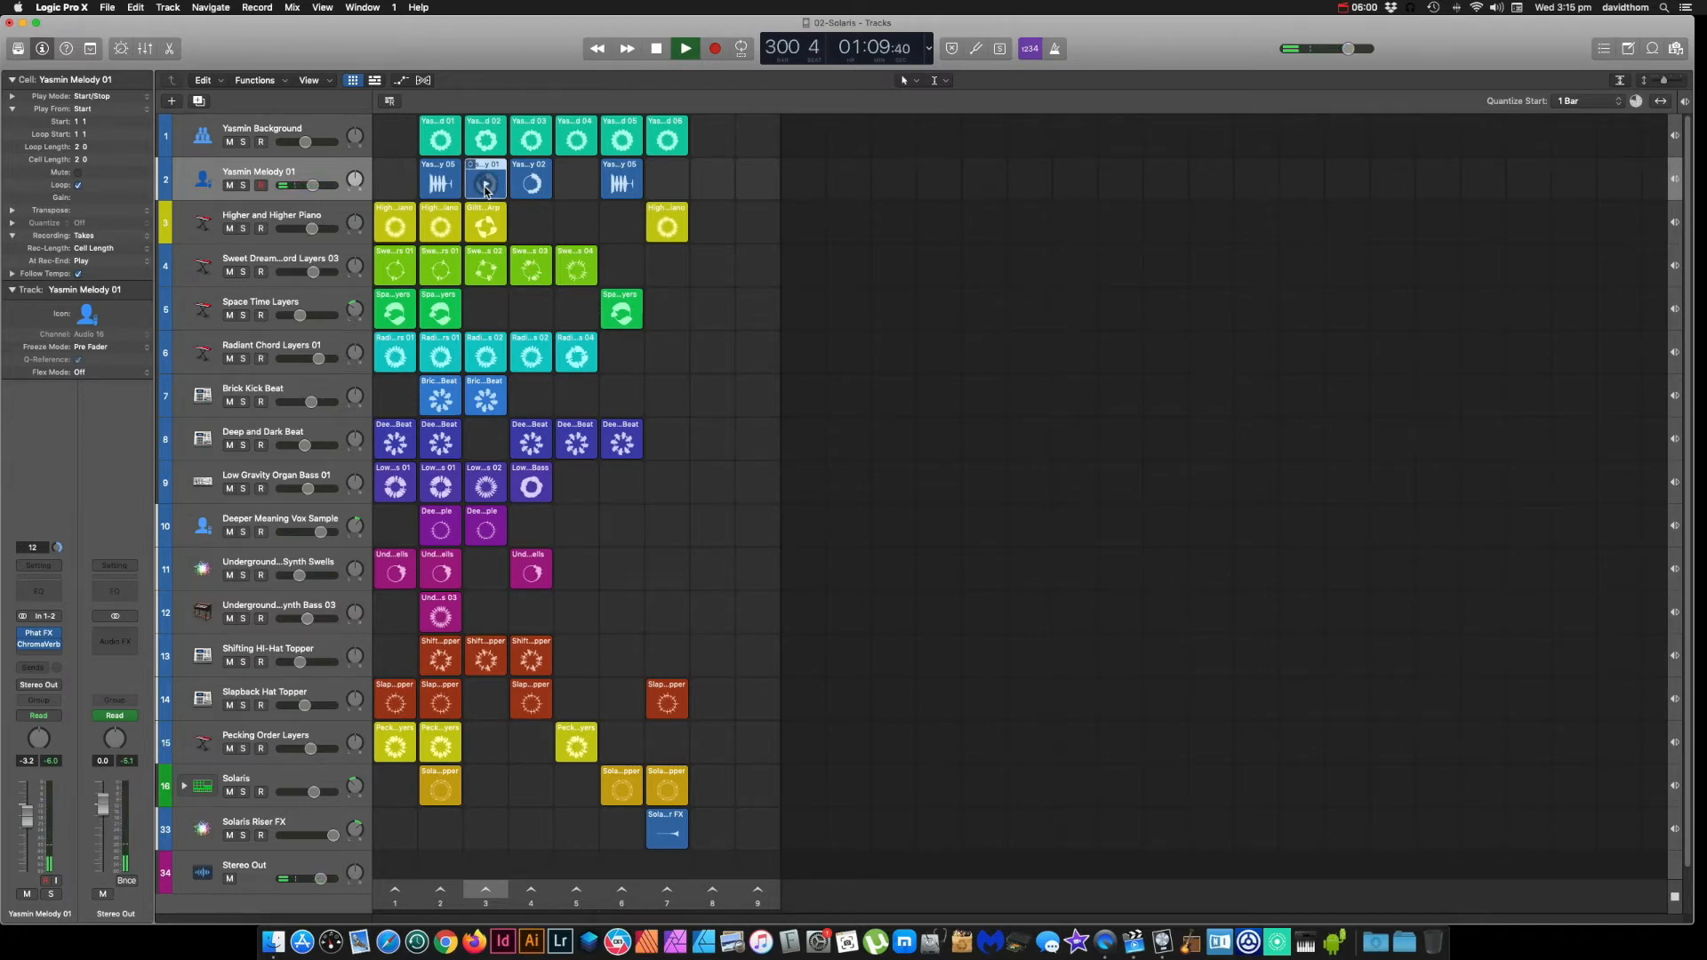
# Step: Play the first Higher and Higher Piano cell and compare the track with ChromaVerb bypassed and enabled
pyautogui.click(255, 217)
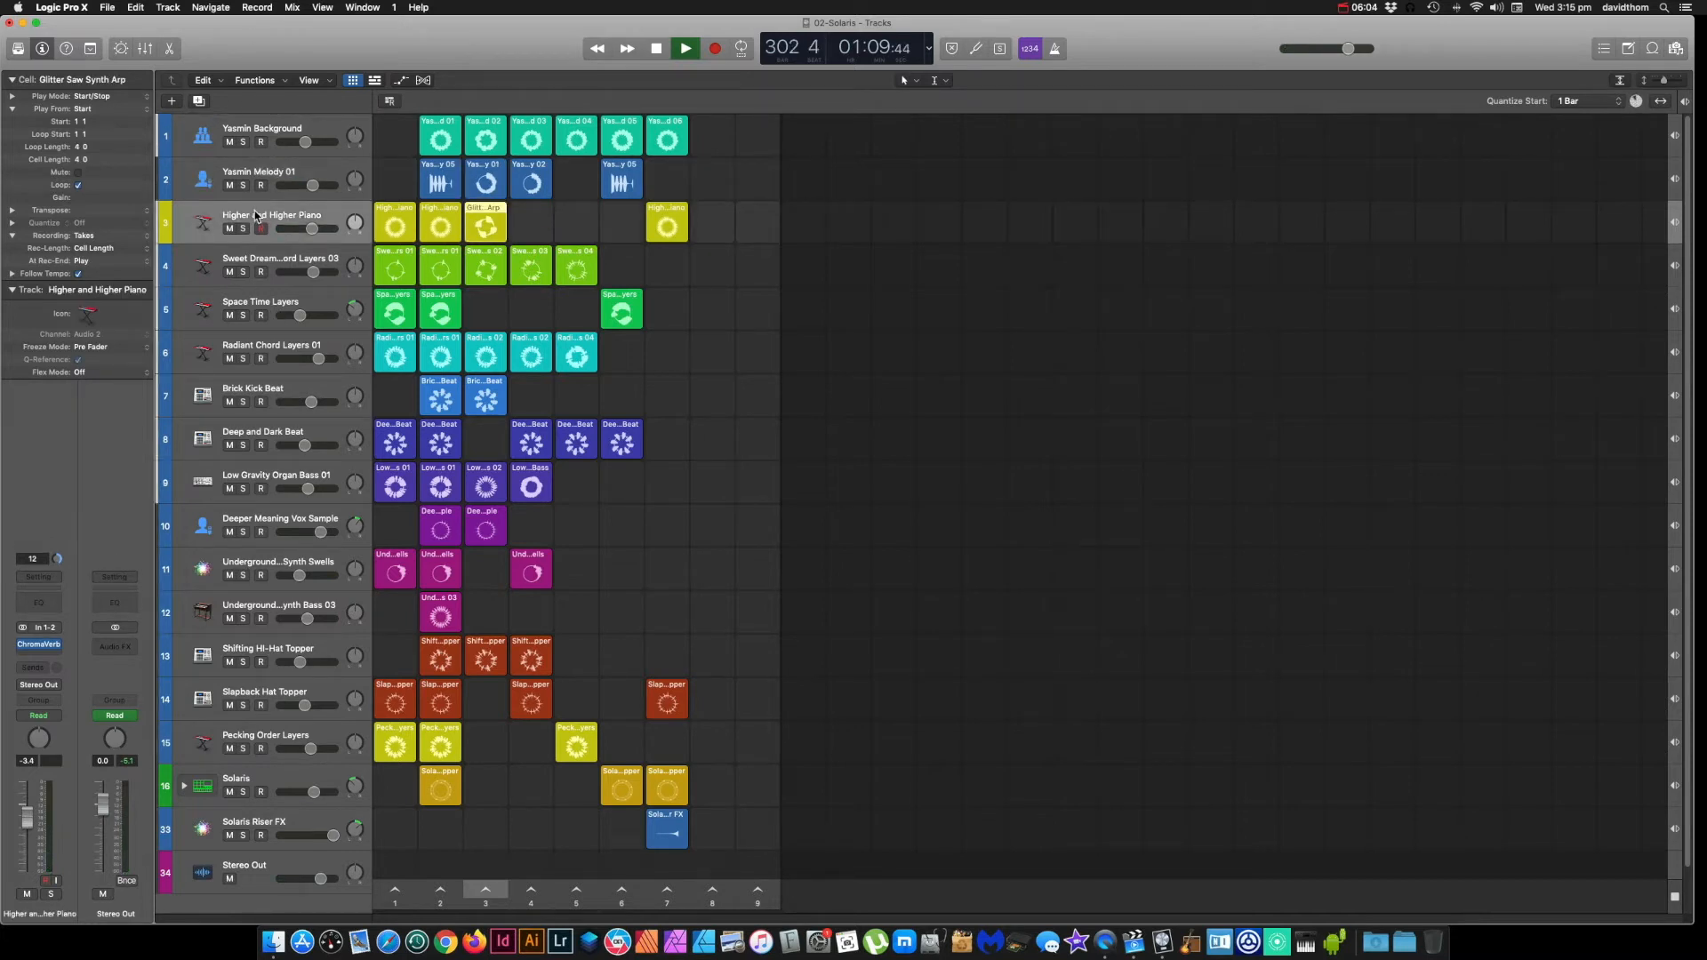
pyautogui.click(385, 228)
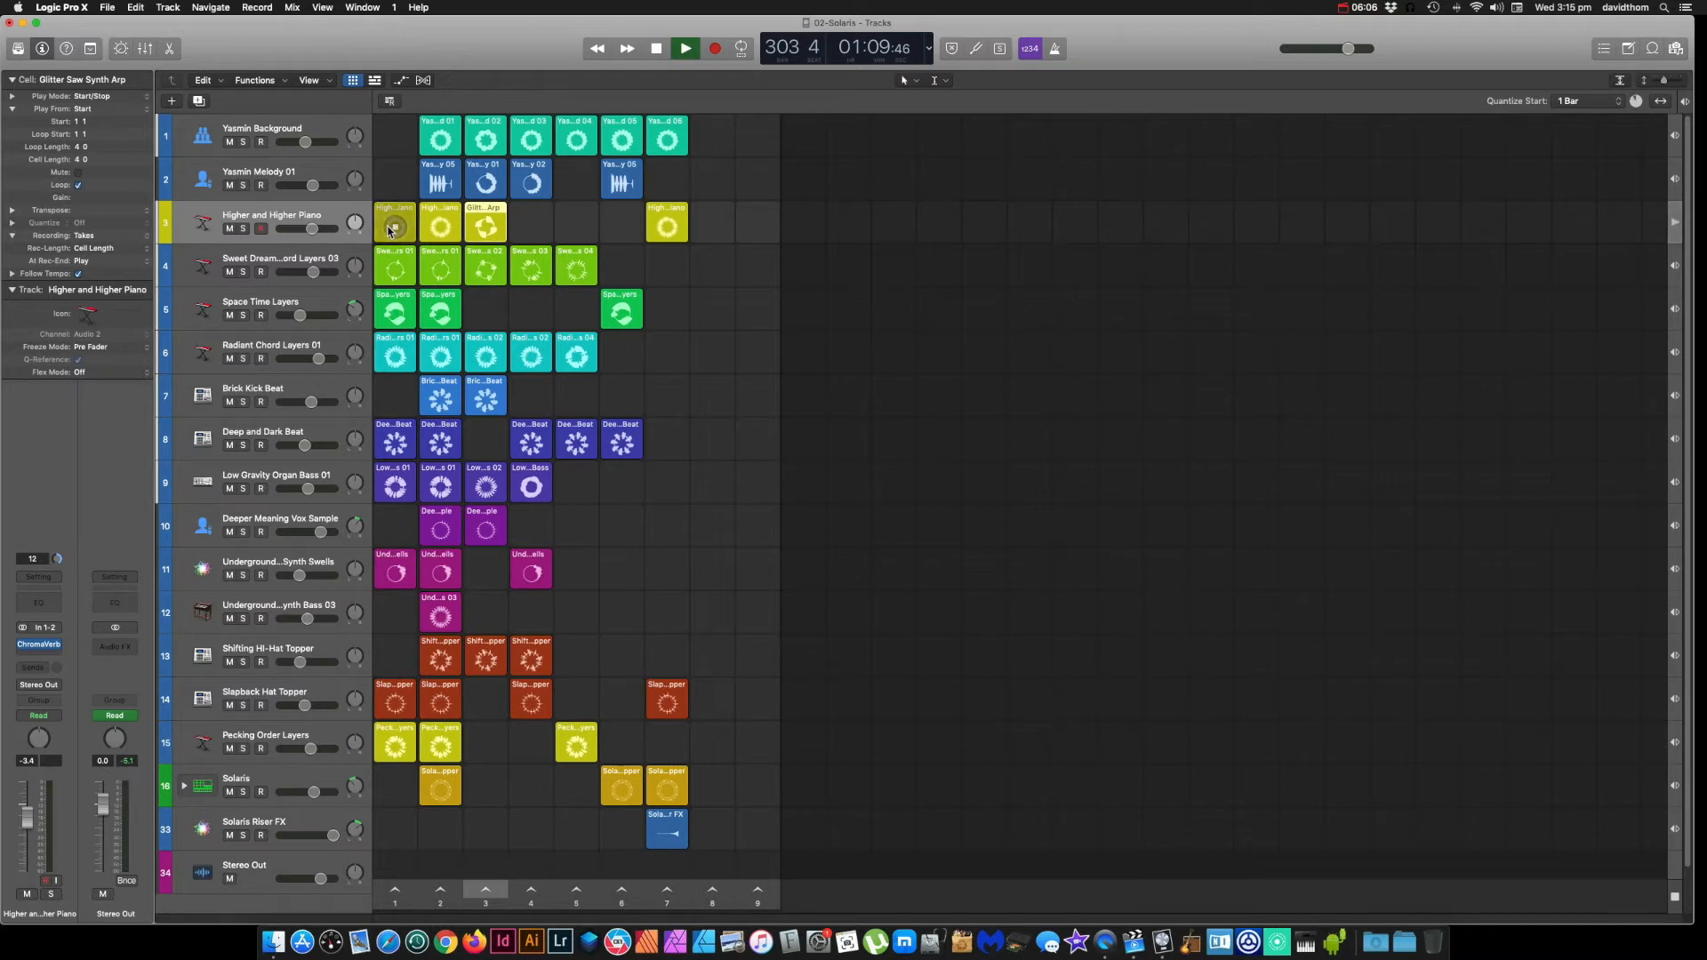
pyautogui.moveTo(39, 650)
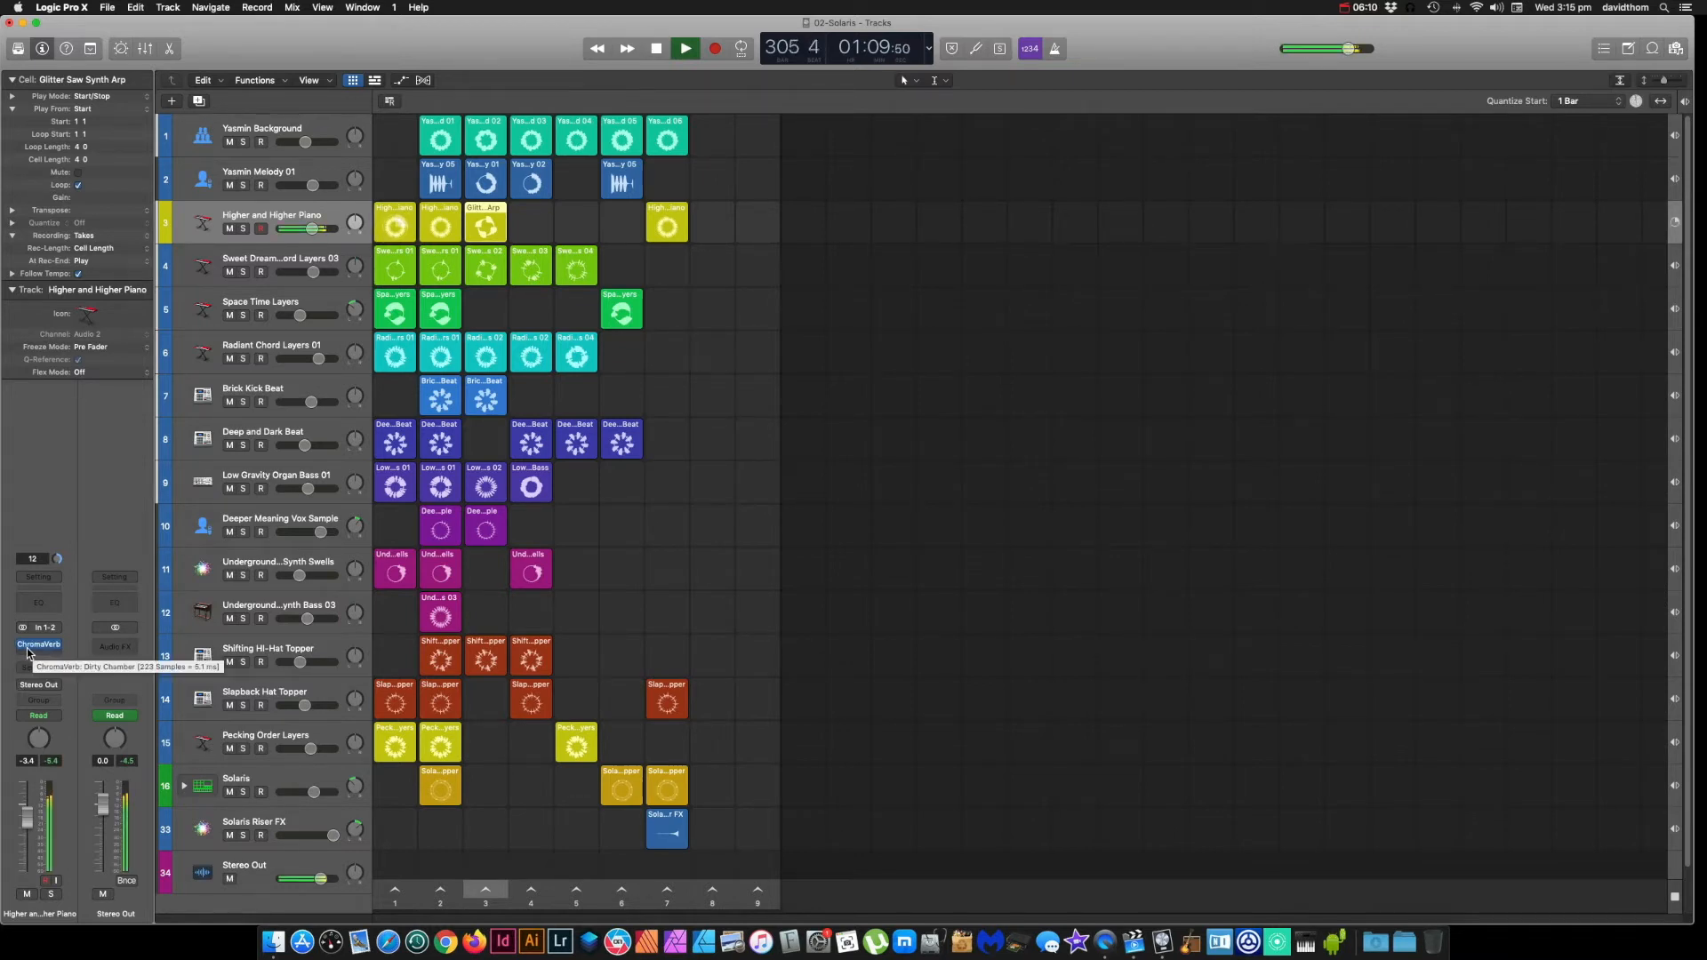
pyautogui.click(24, 645)
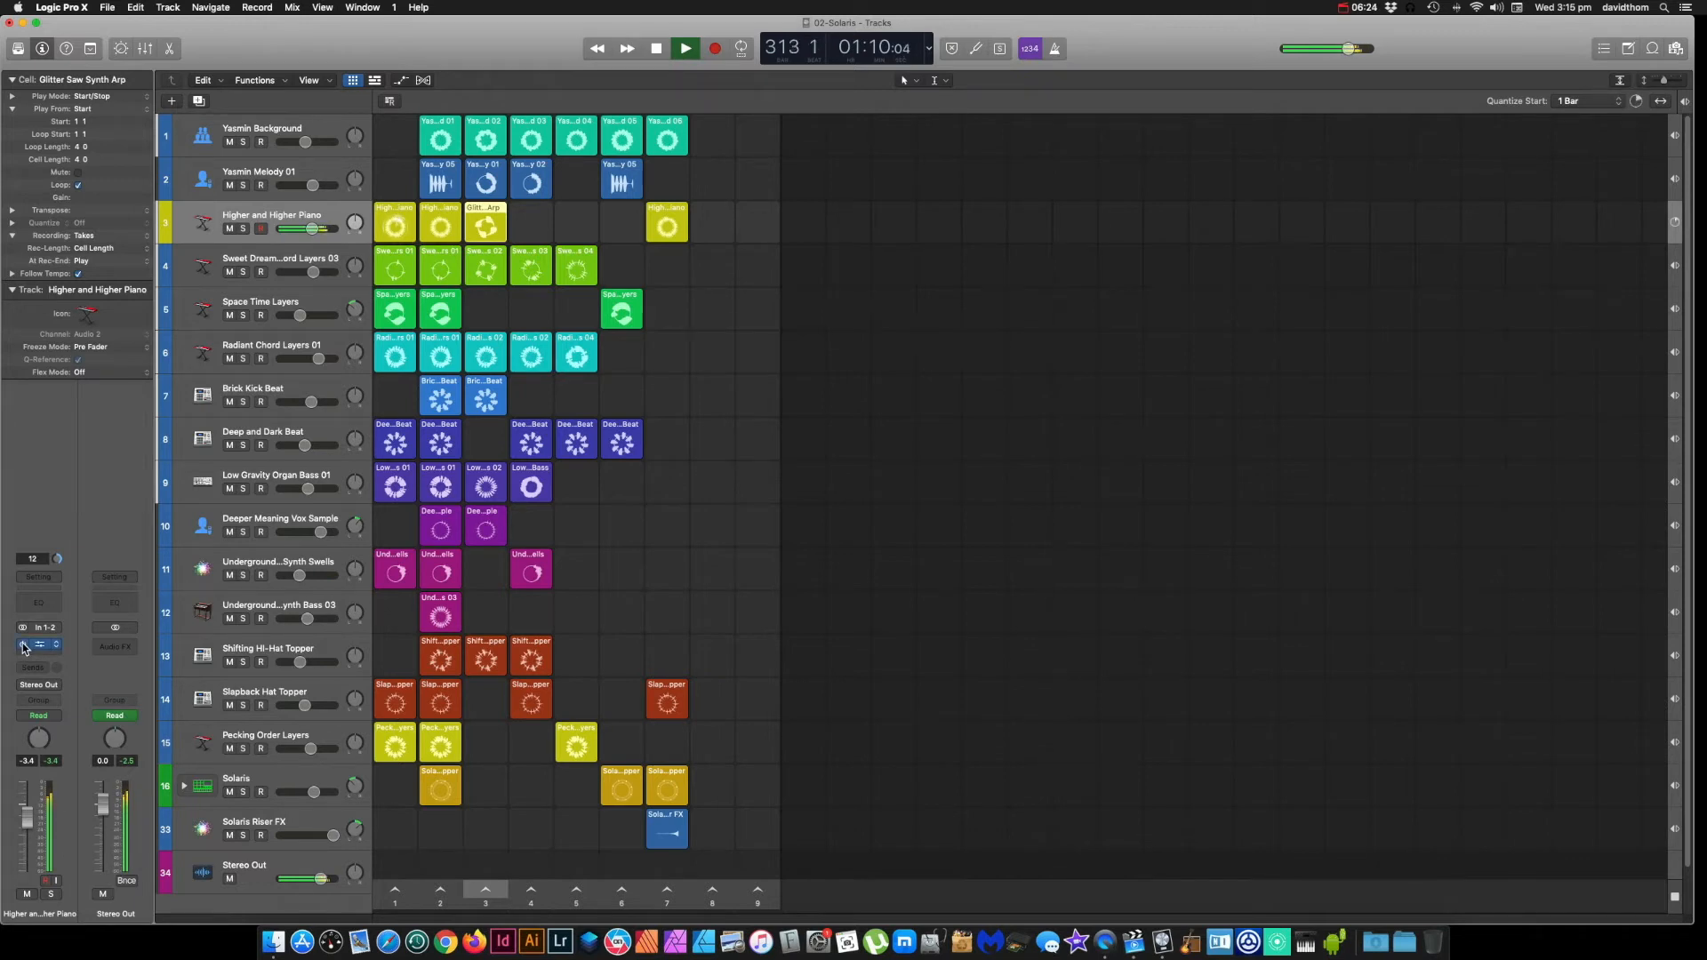
# Step: Review the ChromaVerb settings on the Higher and Higher Piano track, close the plug-in window and stop the cell
pyautogui.click(41, 645)
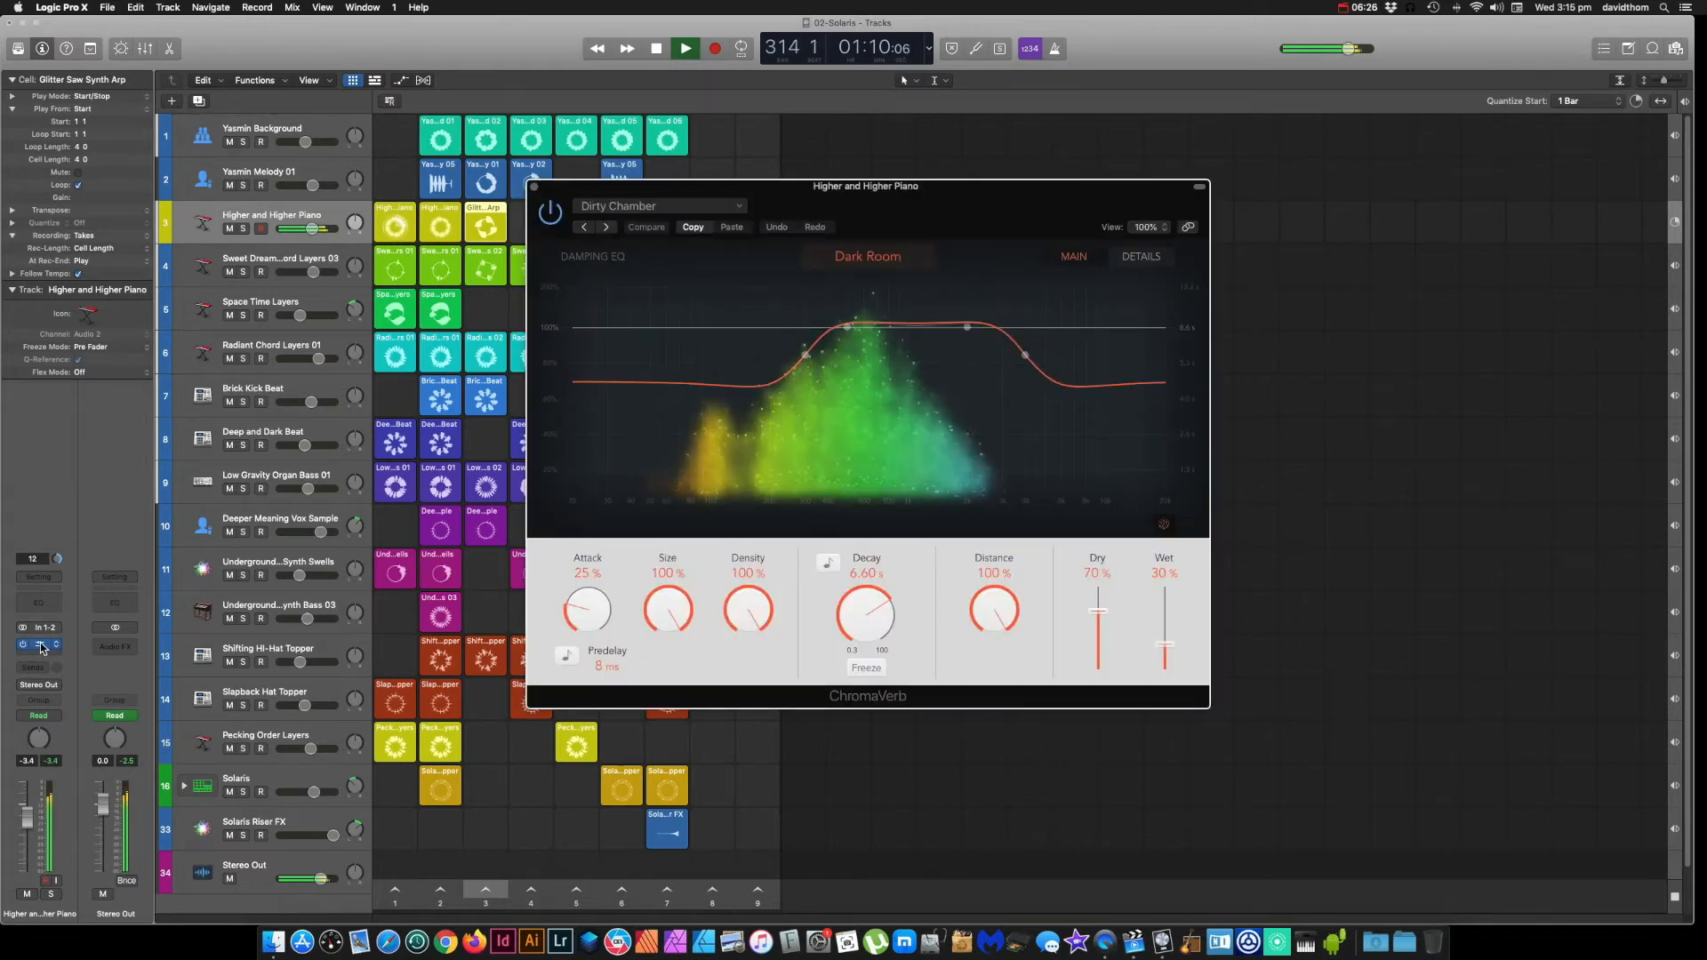
pyautogui.moveTo(927, 202); pyautogui.dragTo(1196, 214)
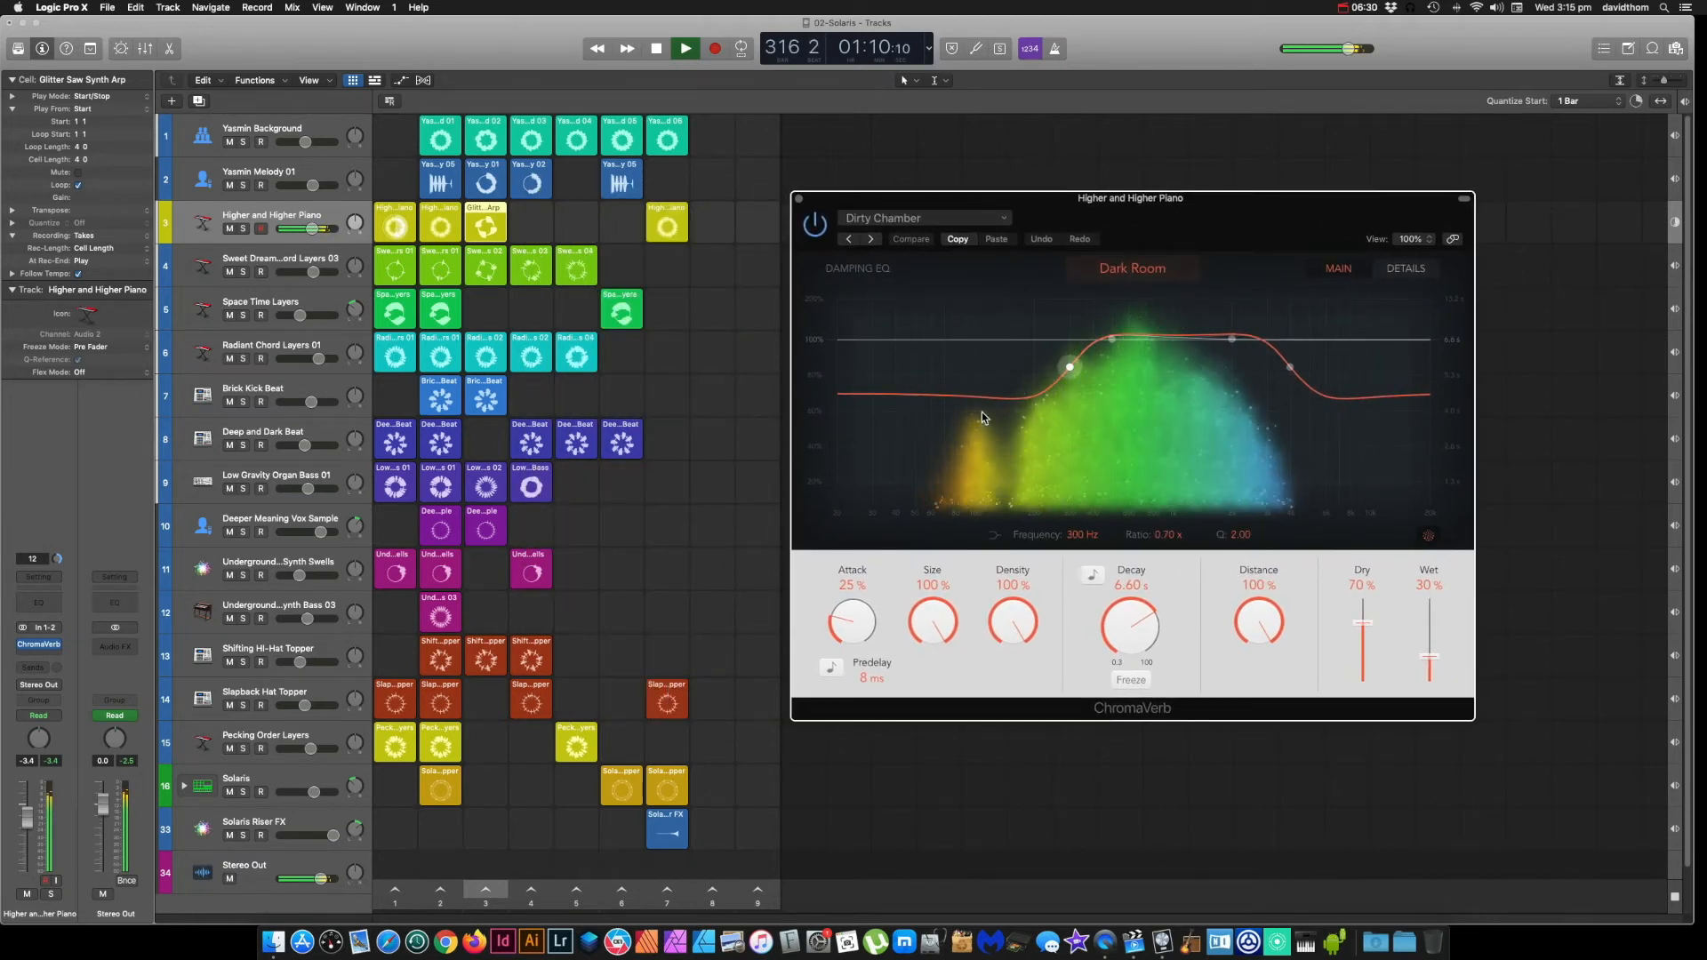
pyautogui.click(799, 200)
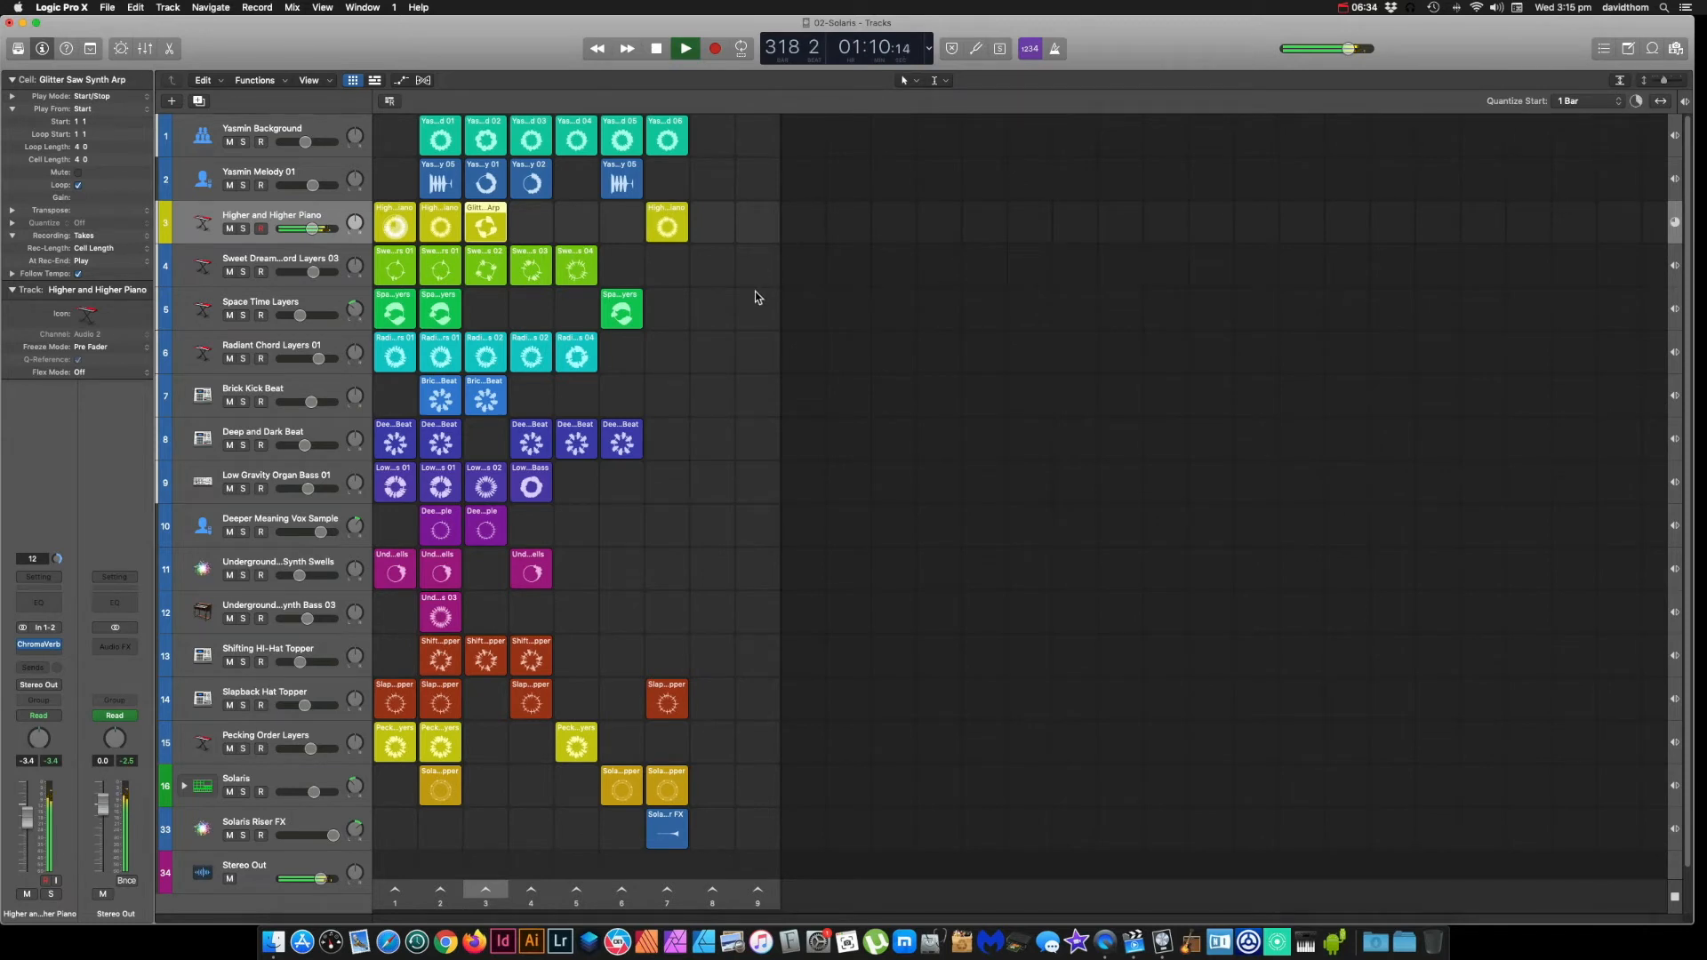
pyautogui.click(394, 232)
# Step: Select the Sweet Dream Layers track (track 4), then play and stop its first cell
pyautogui.press('Down')
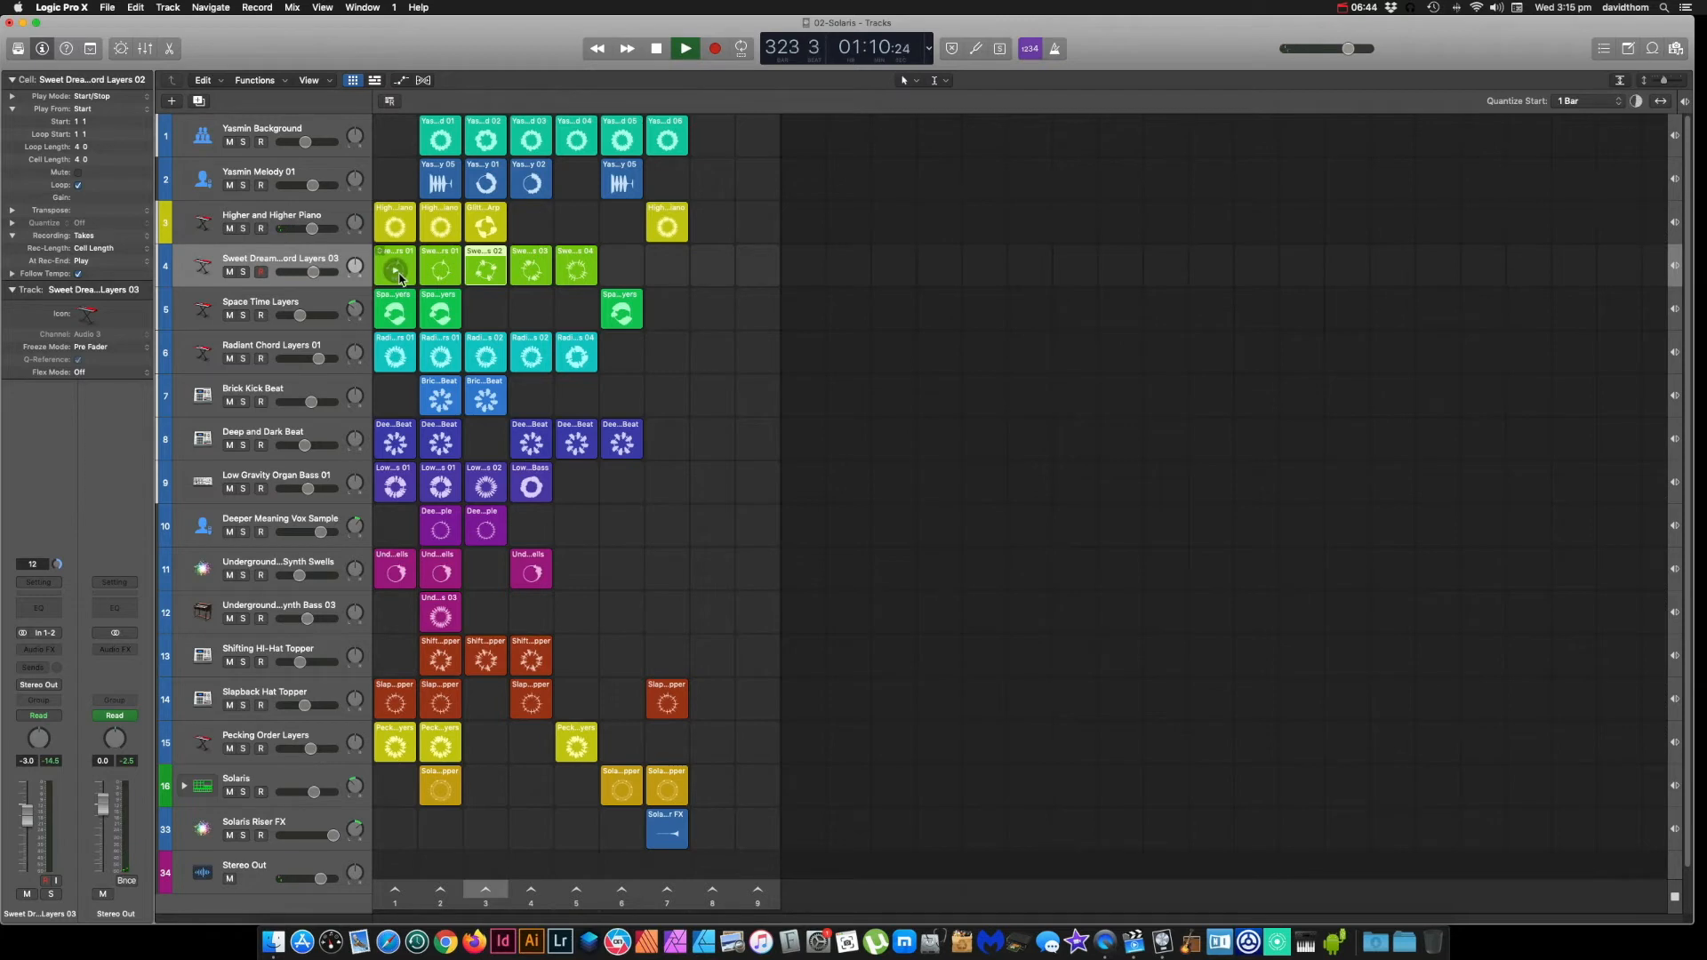
pyautogui.click(403, 275)
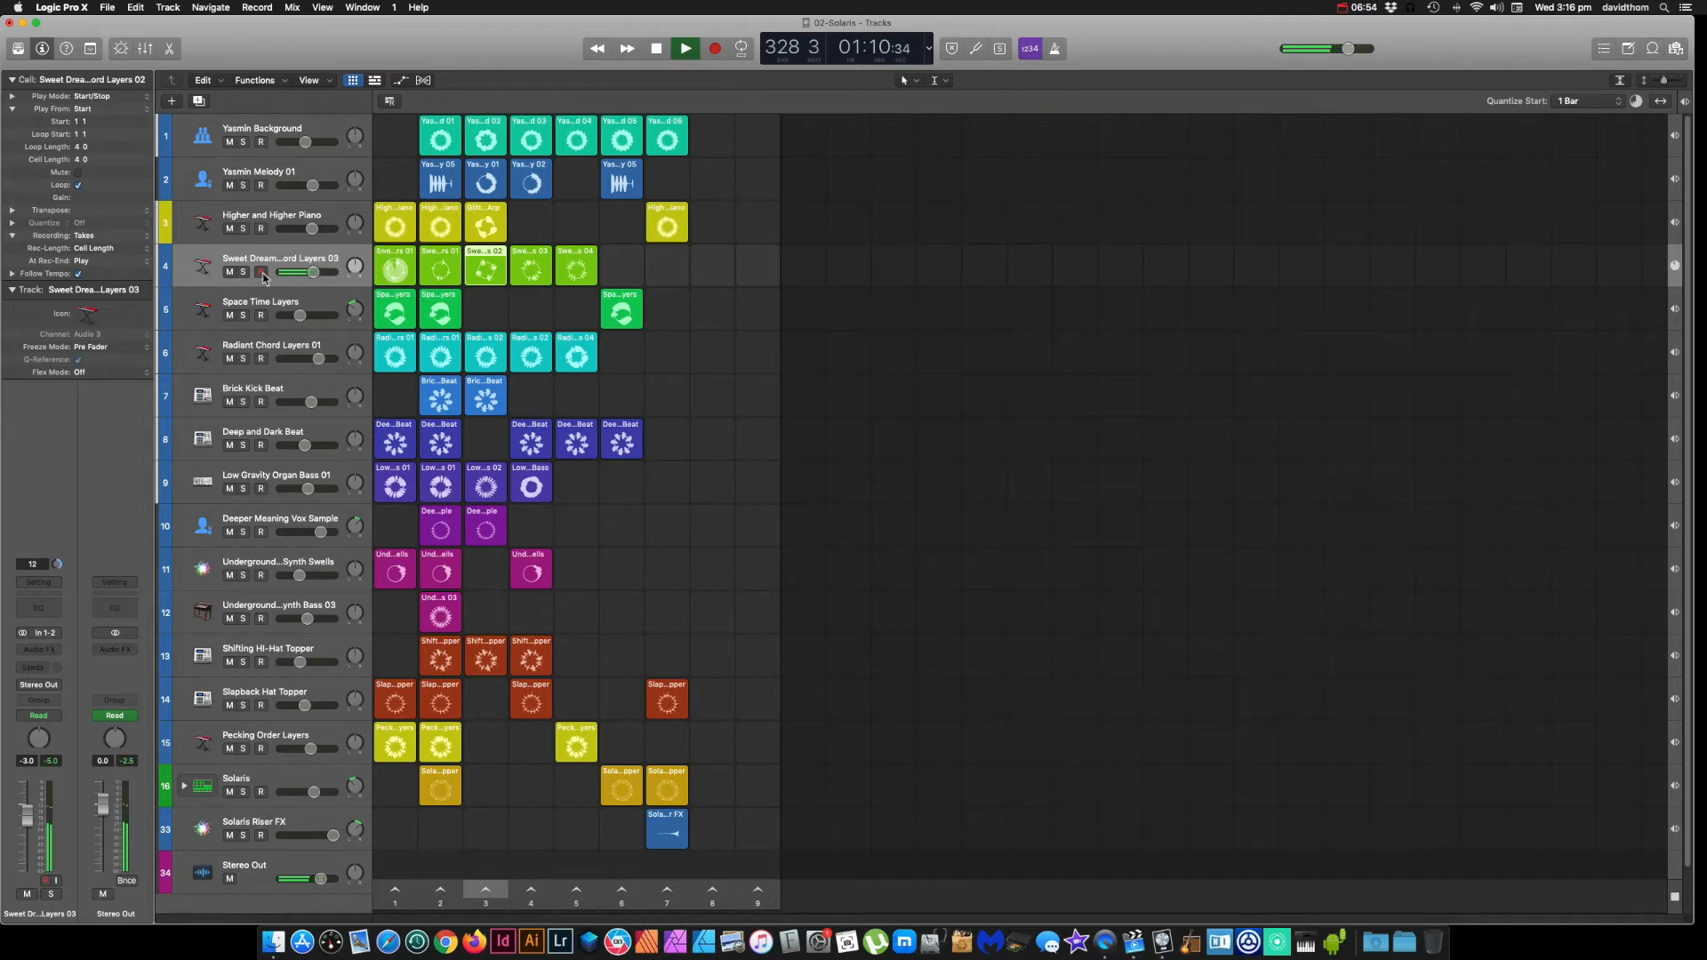
pyautogui.click(396, 270)
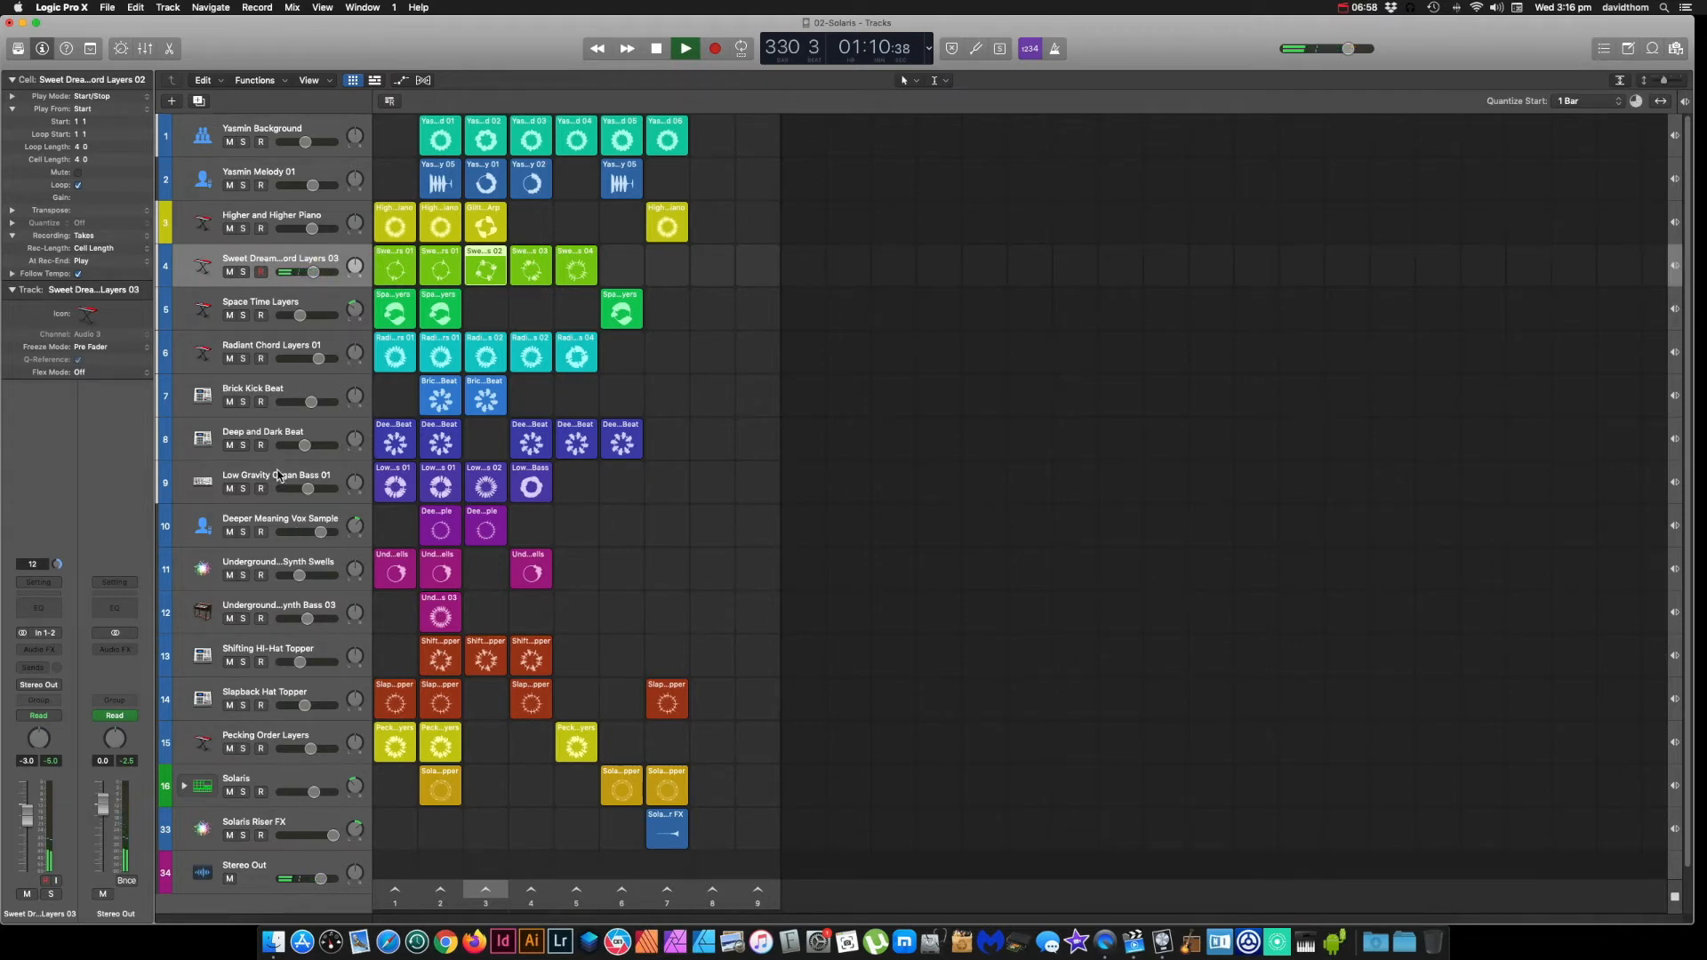
# Step: Select the Deep and Dark Beat, Low Gravity Organ Bass 01 and Deeper Meaning Vox Sample tracks in turn to check their effects
pyautogui.click(318, 432)
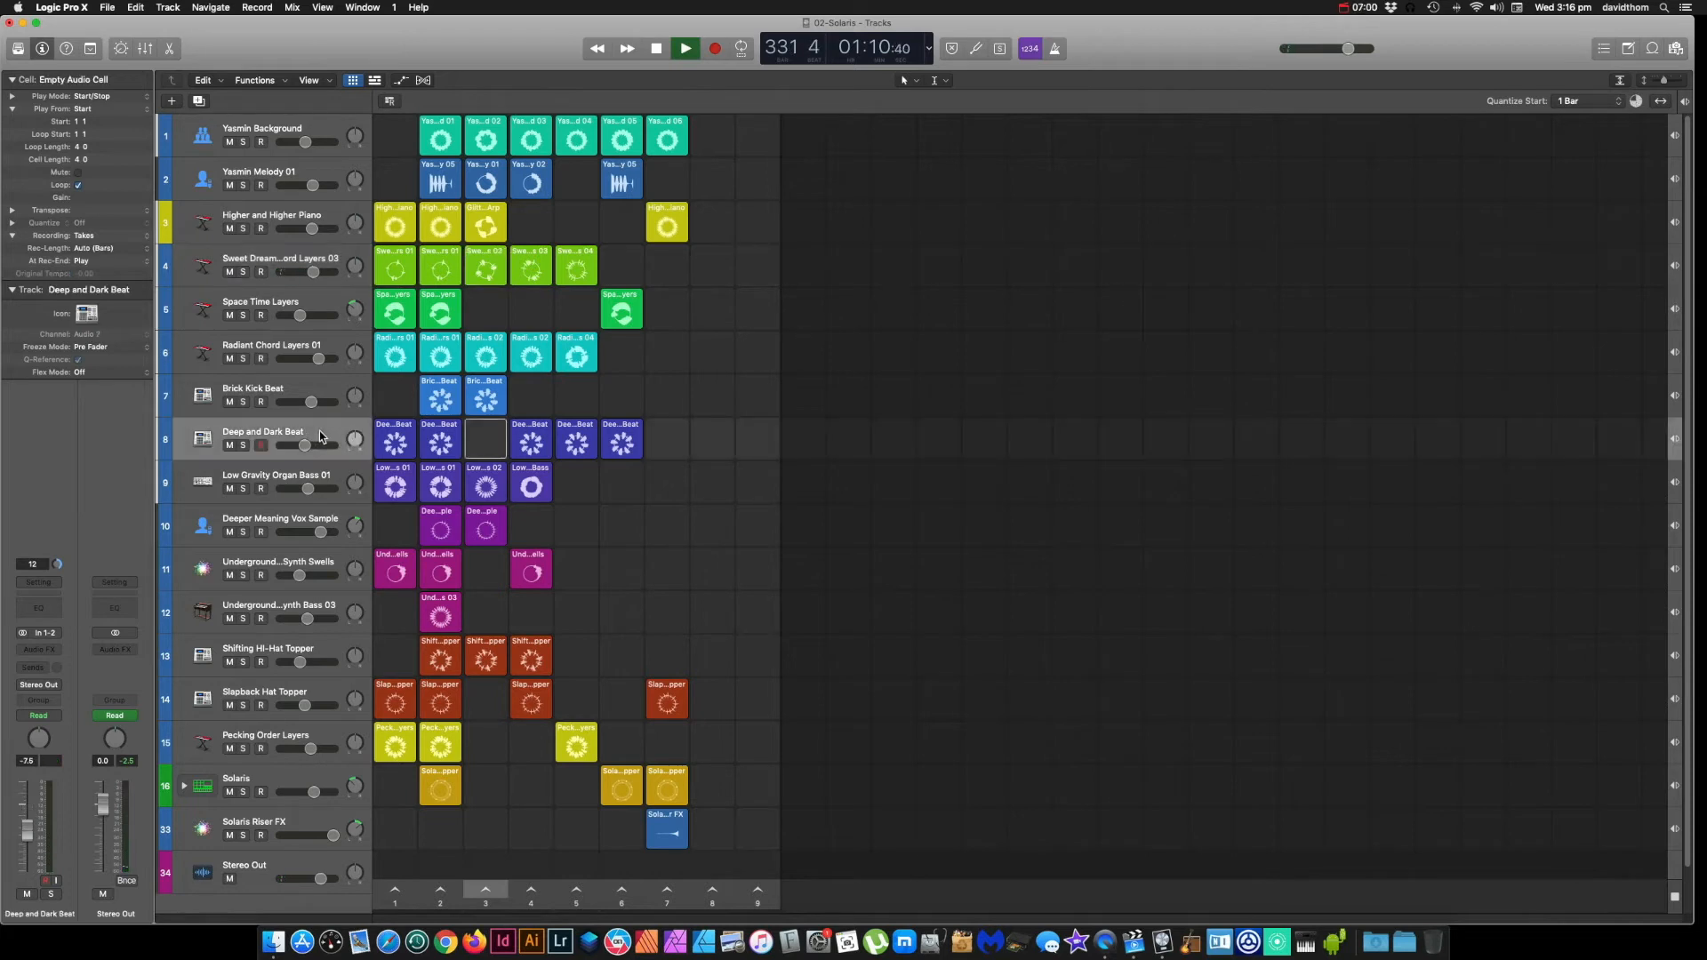
pyautogui.click(313, 481)
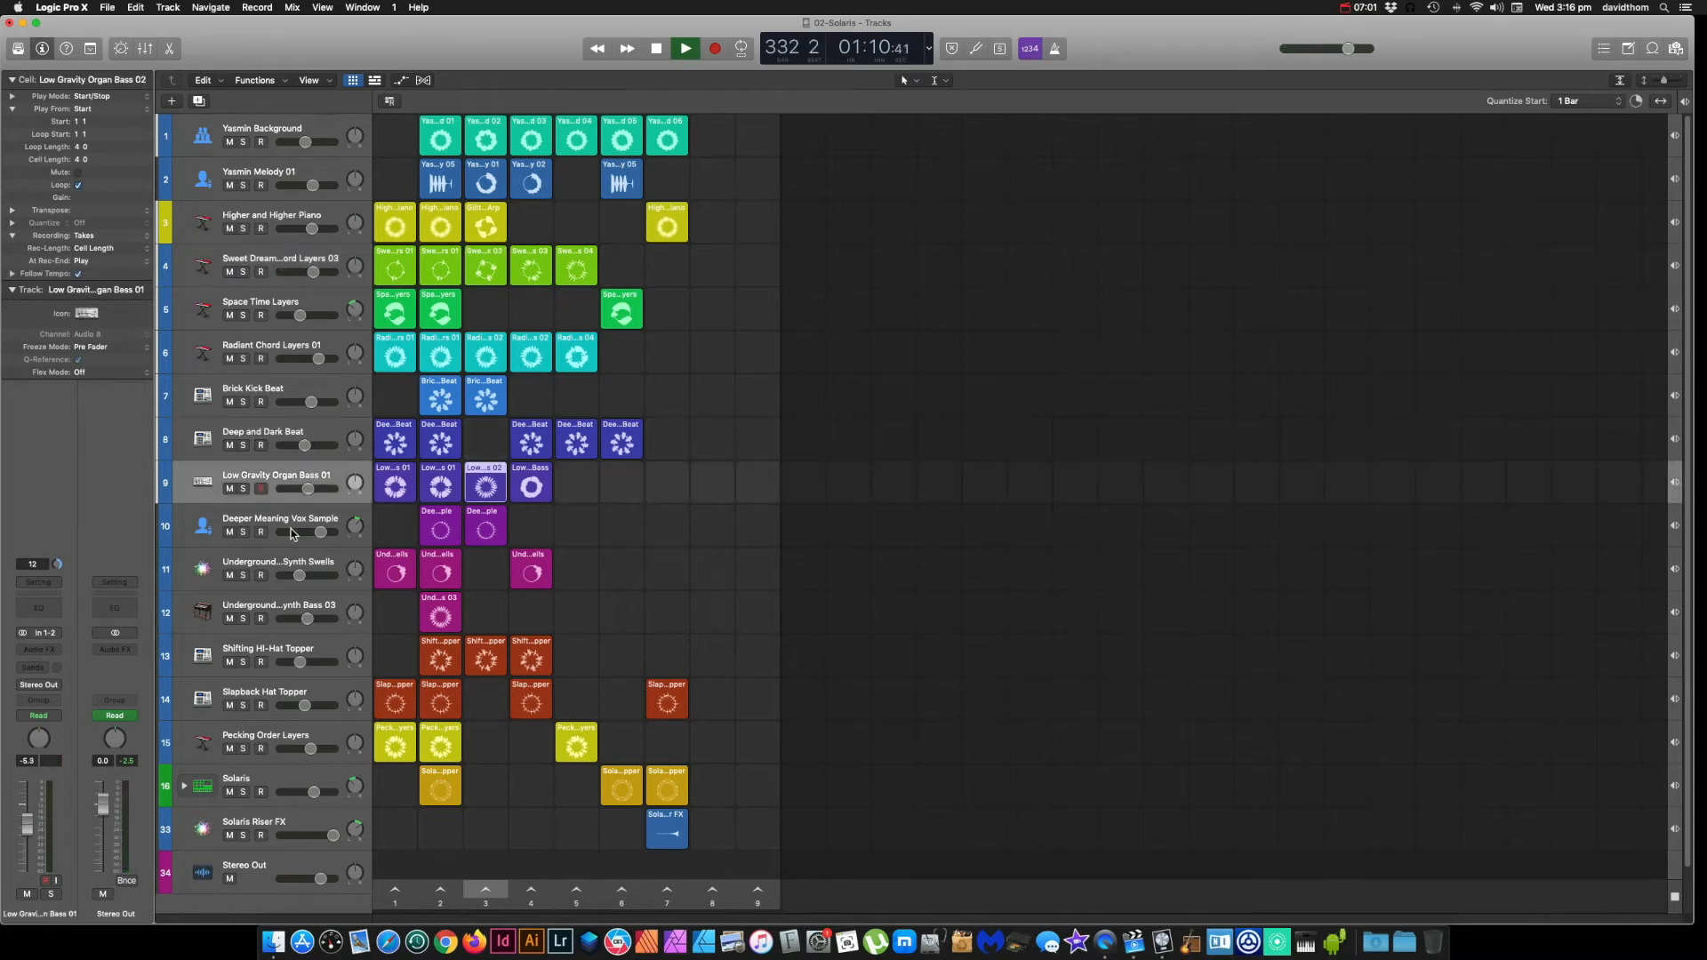
pyautogui.click(267, 524)
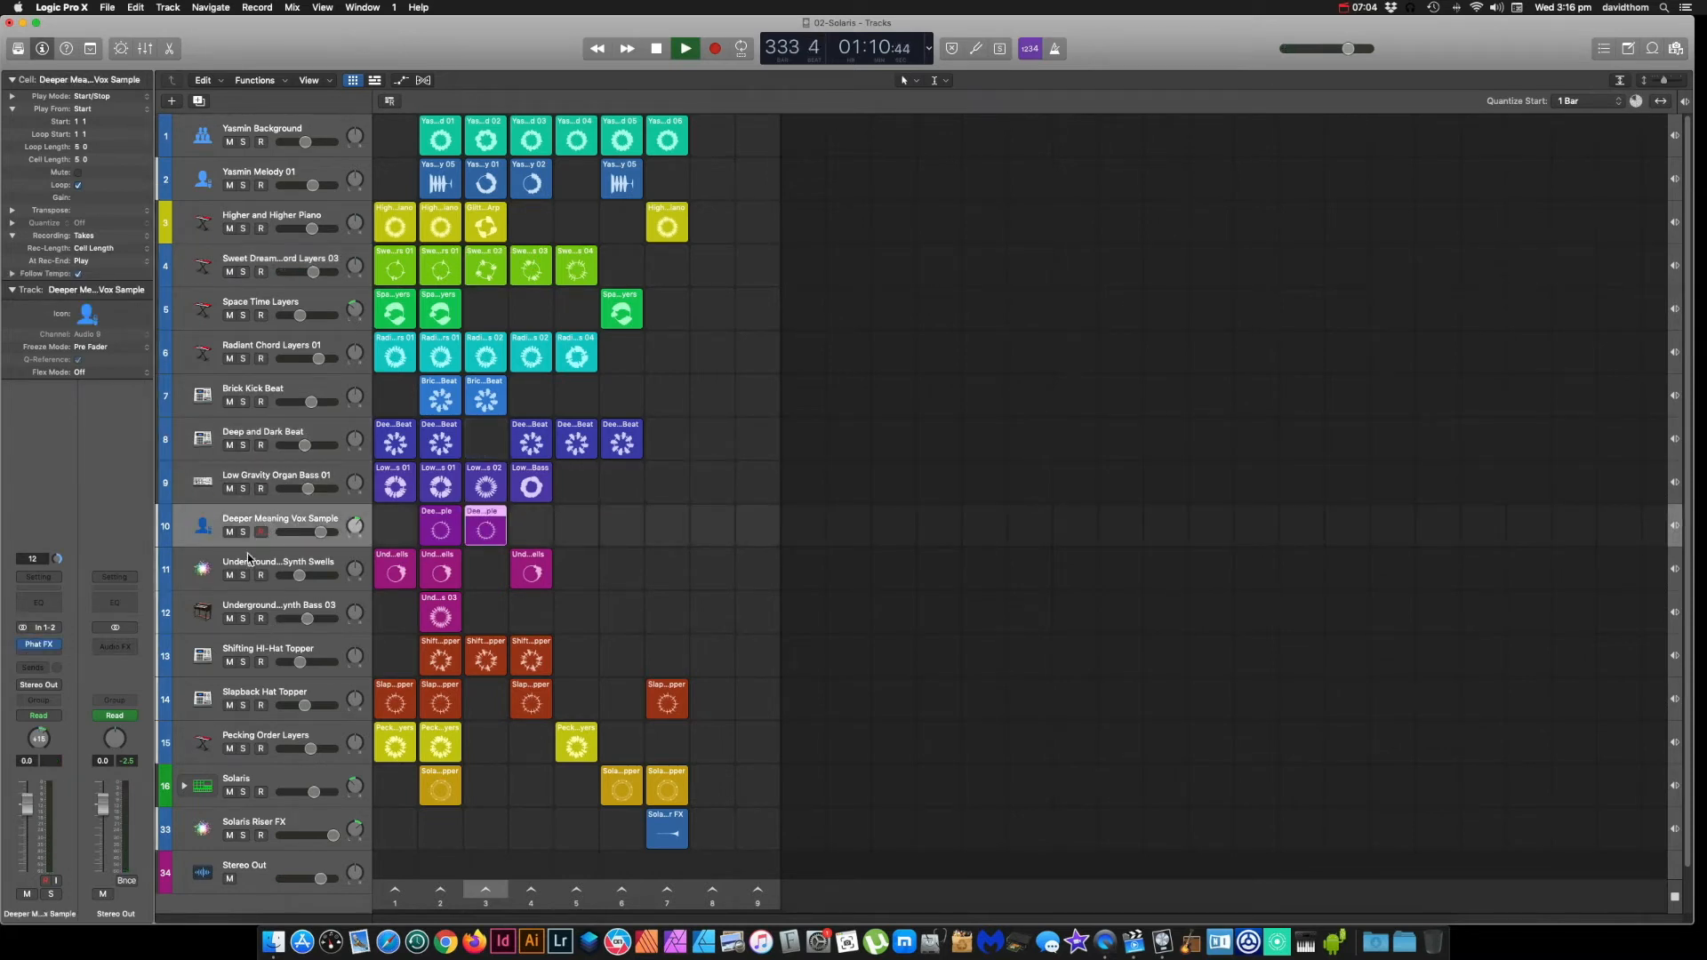
# Step: Play the scene 2 Deeper Meaning Vox Sample cell and compare the track with Phat FX bypassed and re-enabled
pyautogui.click(442, 538)
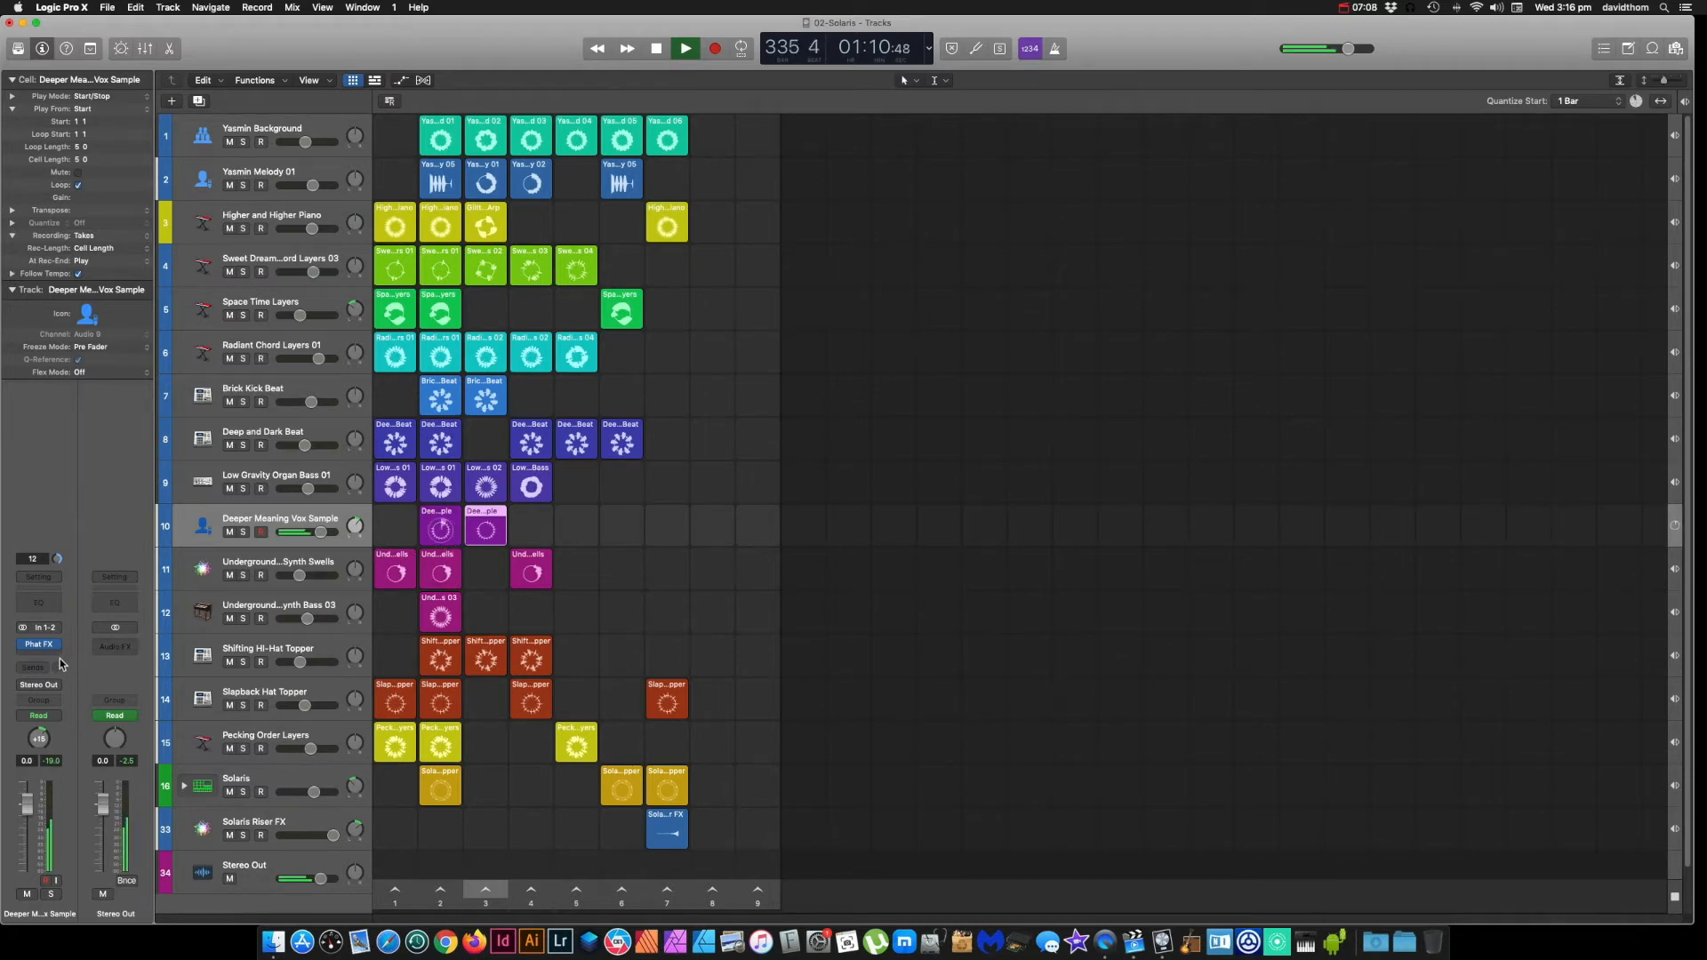
pyautogui.click(23, 645)
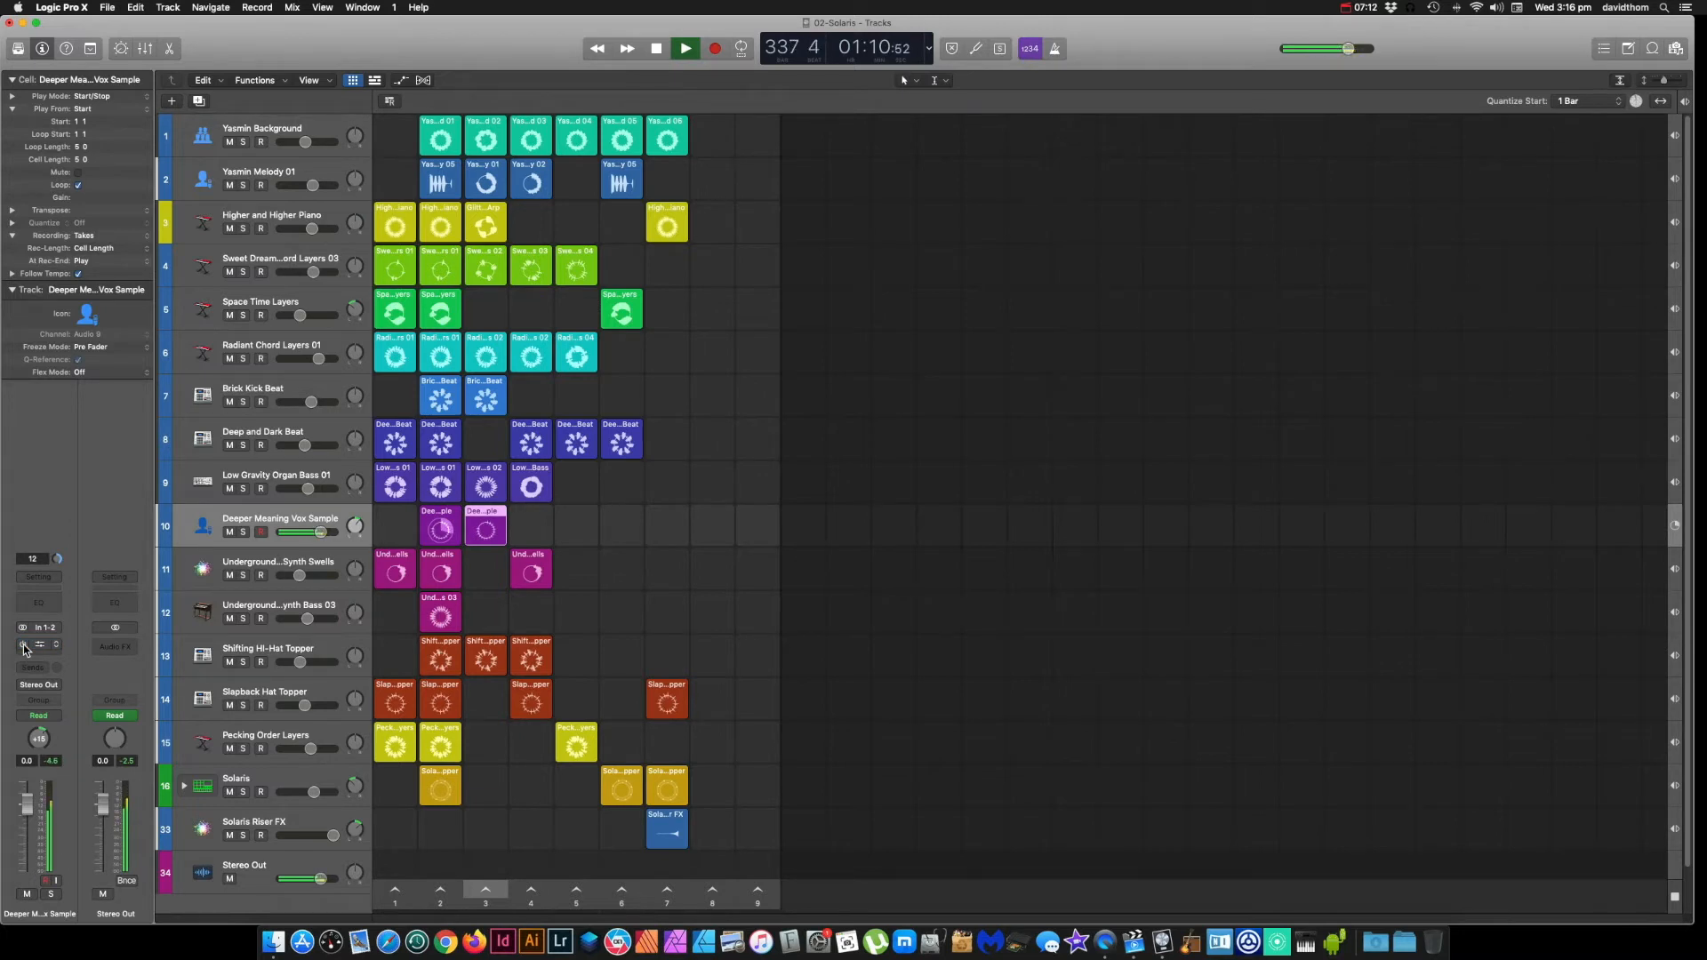
pyautogui.click(23, 646)
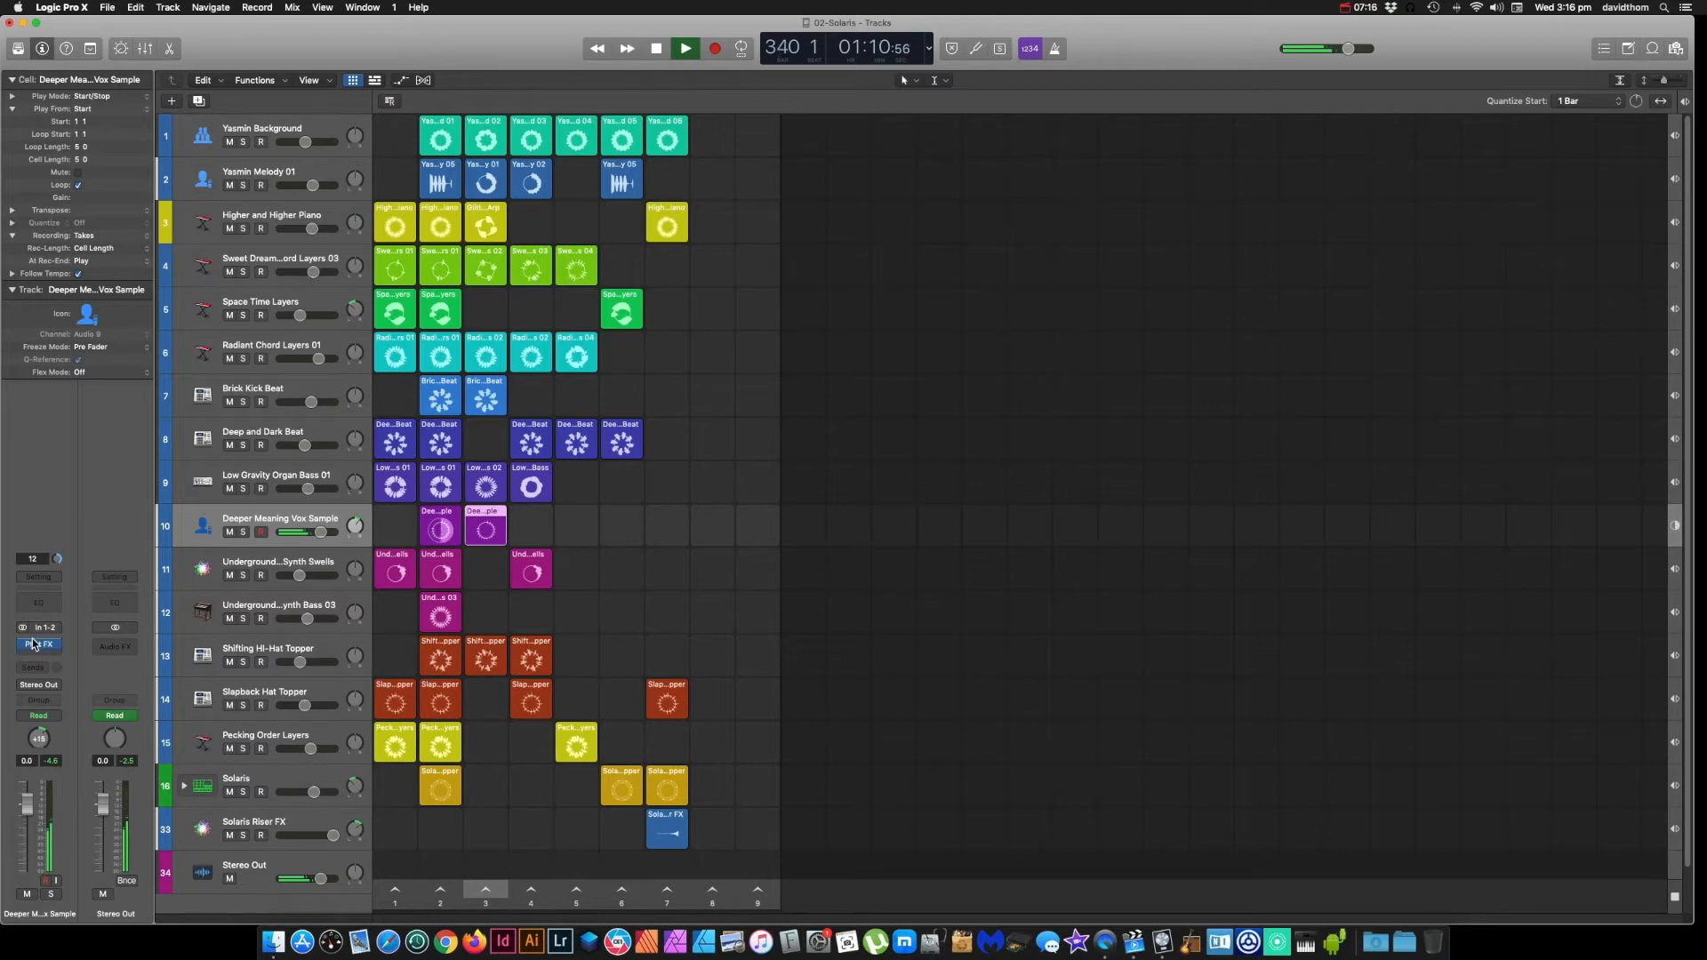
# Step: Review the Phat FX settings on the Deeper Meaning Vox Sample track, close the plug-in window and stop the cell
pyautogui.click(39, 646)
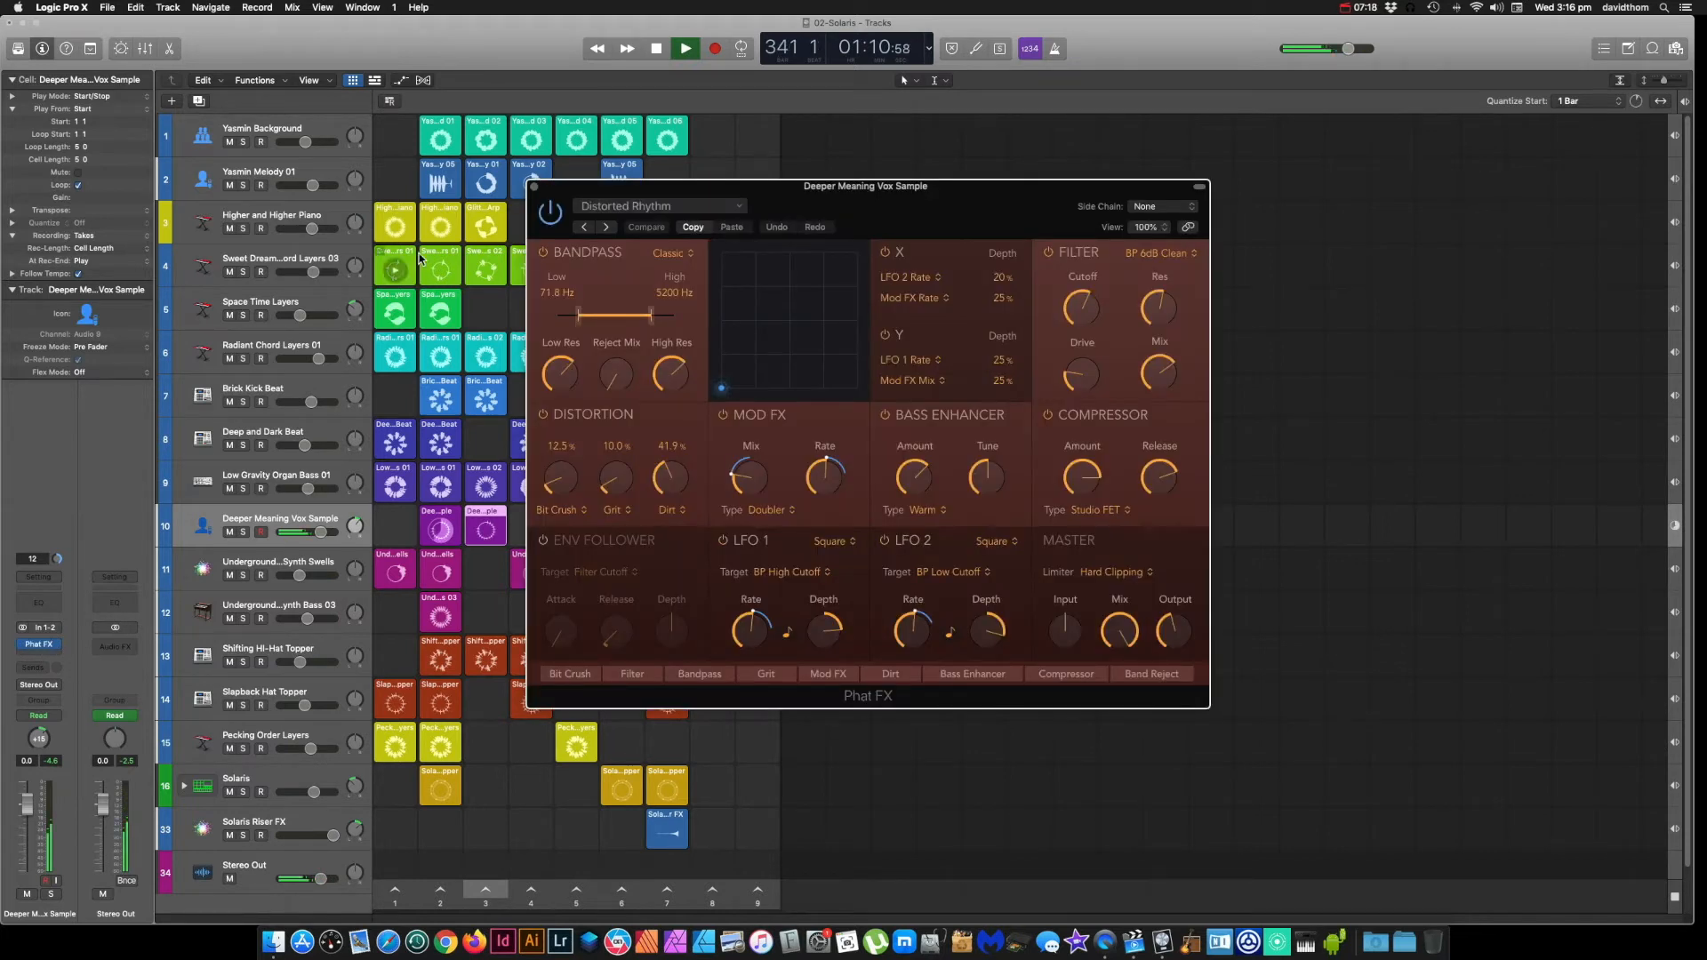
pyautogui.click(534, 187)
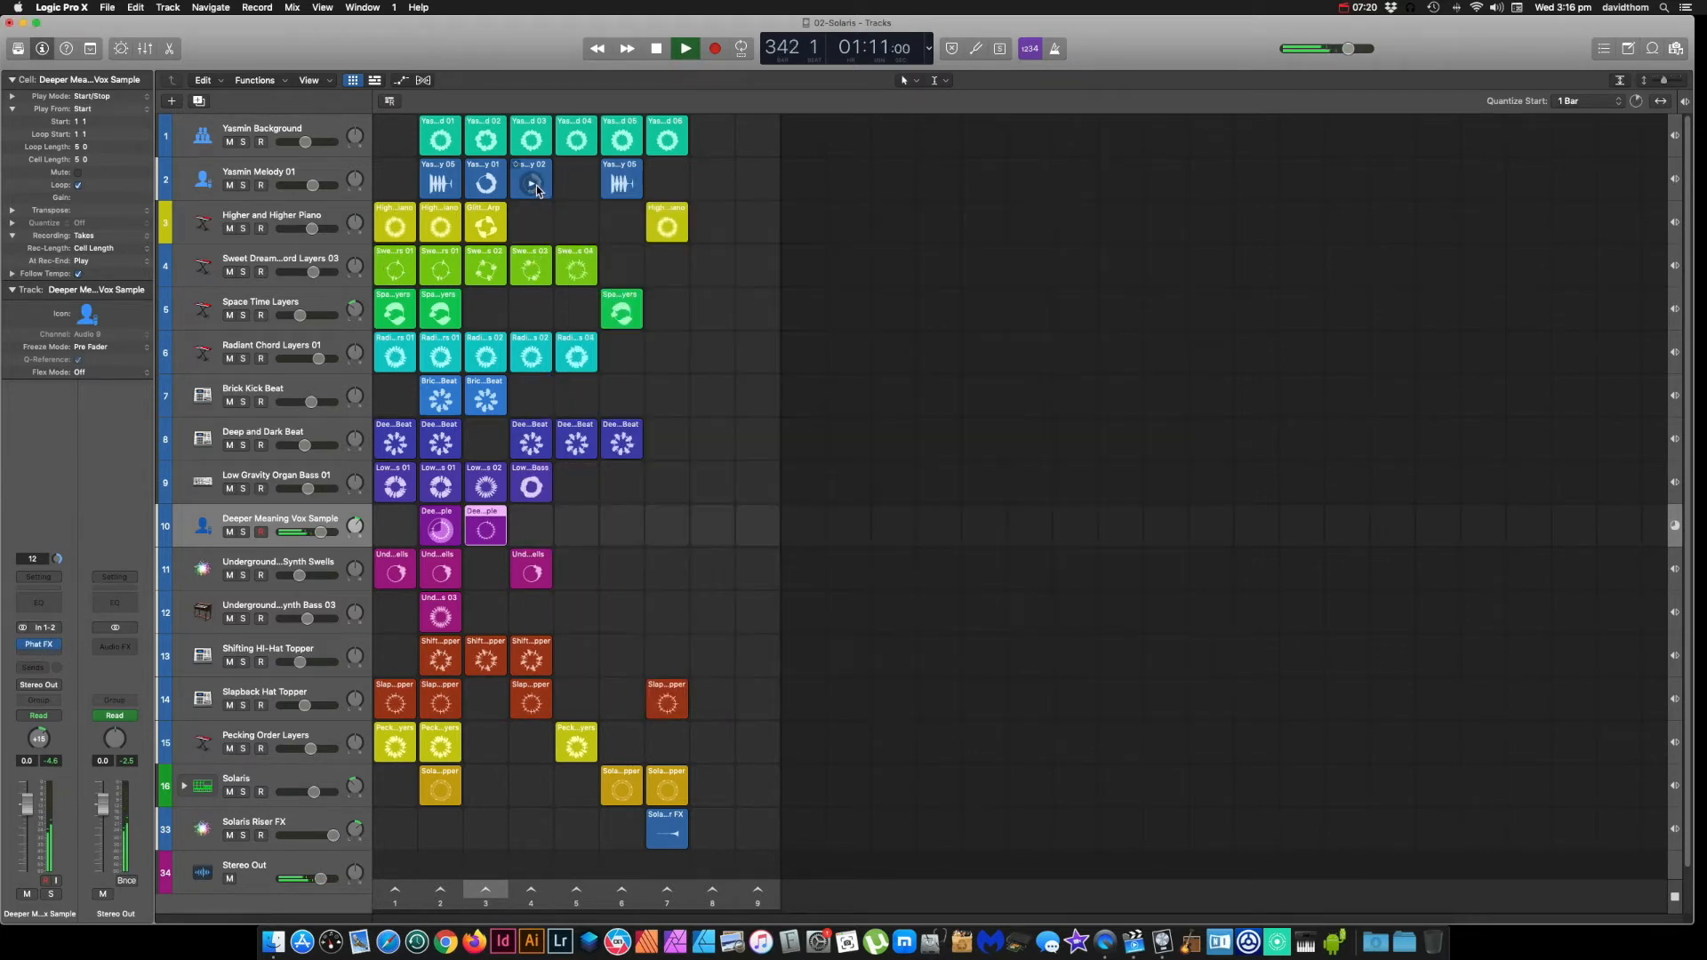
pyautogui.click(446, 532)
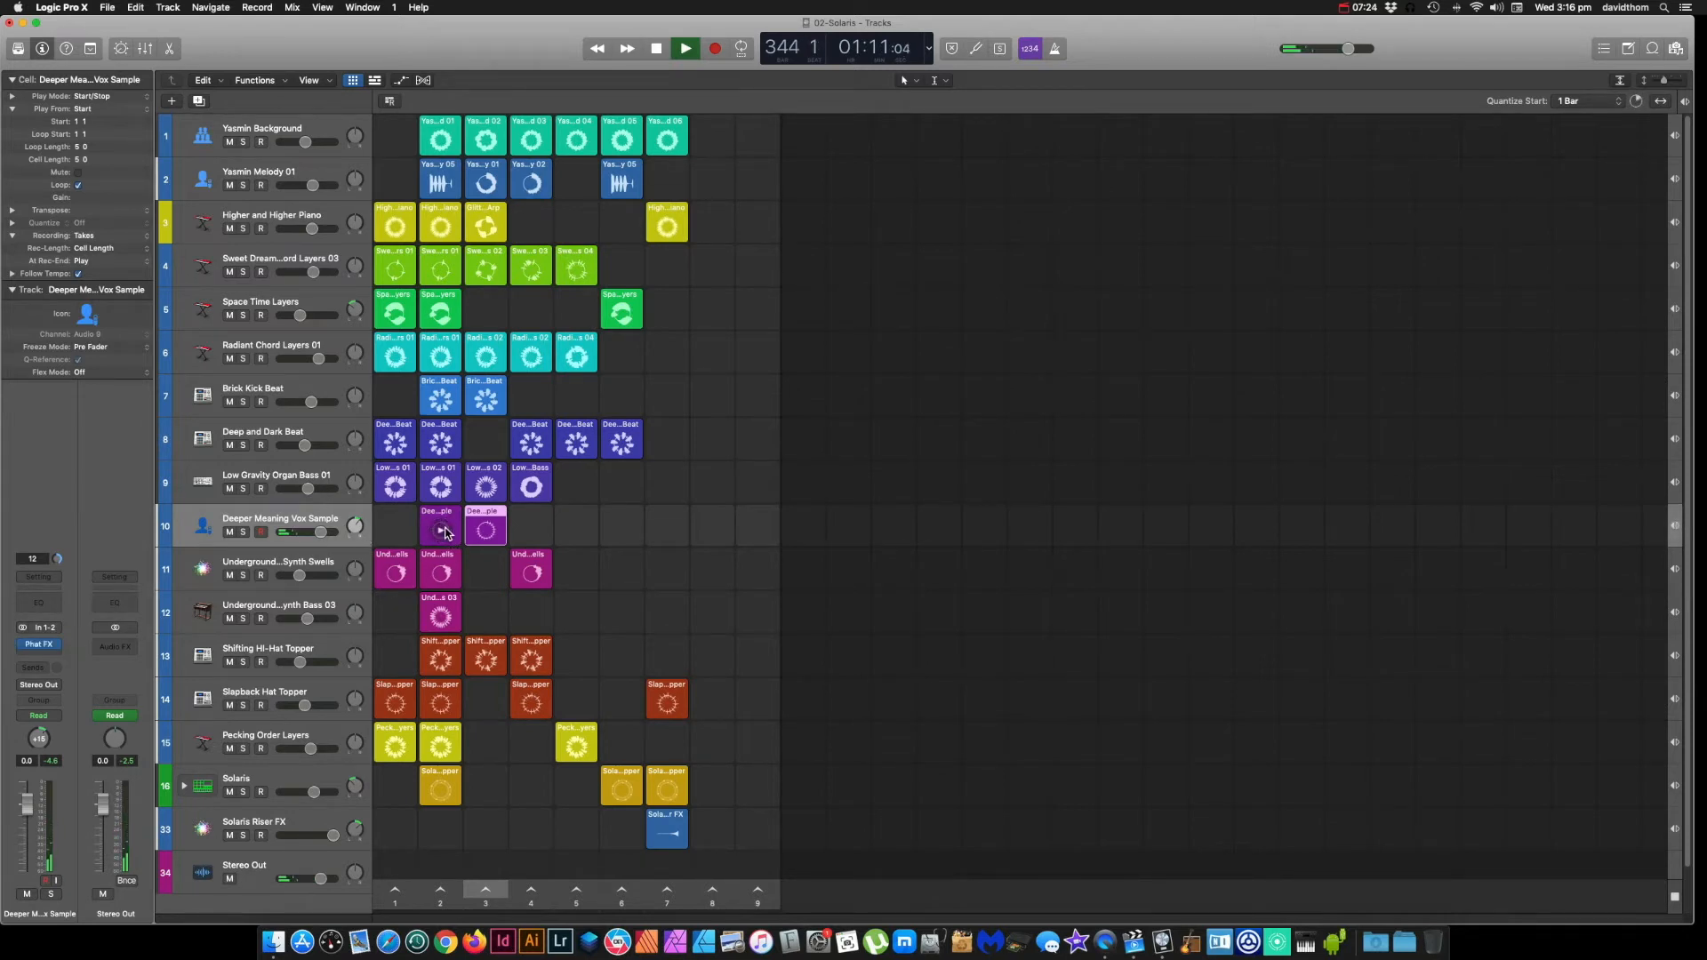
pyautogui.scroll(-2, 743, 539)
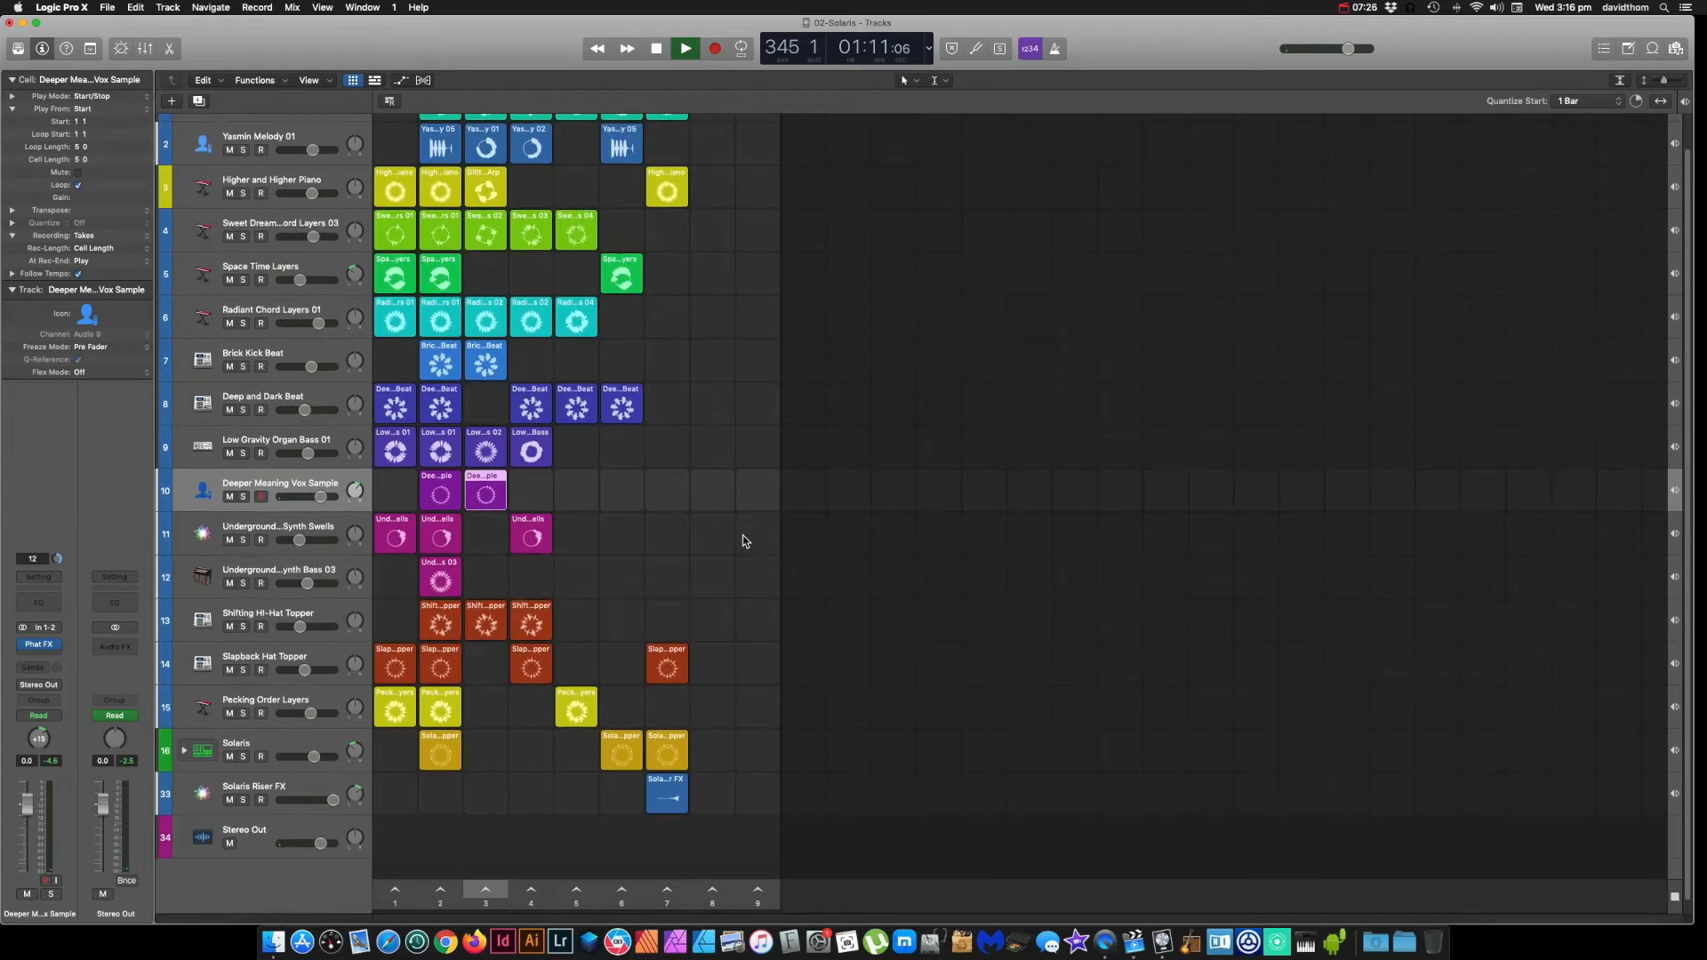
pyautogui.scroll(2, 751, 589)
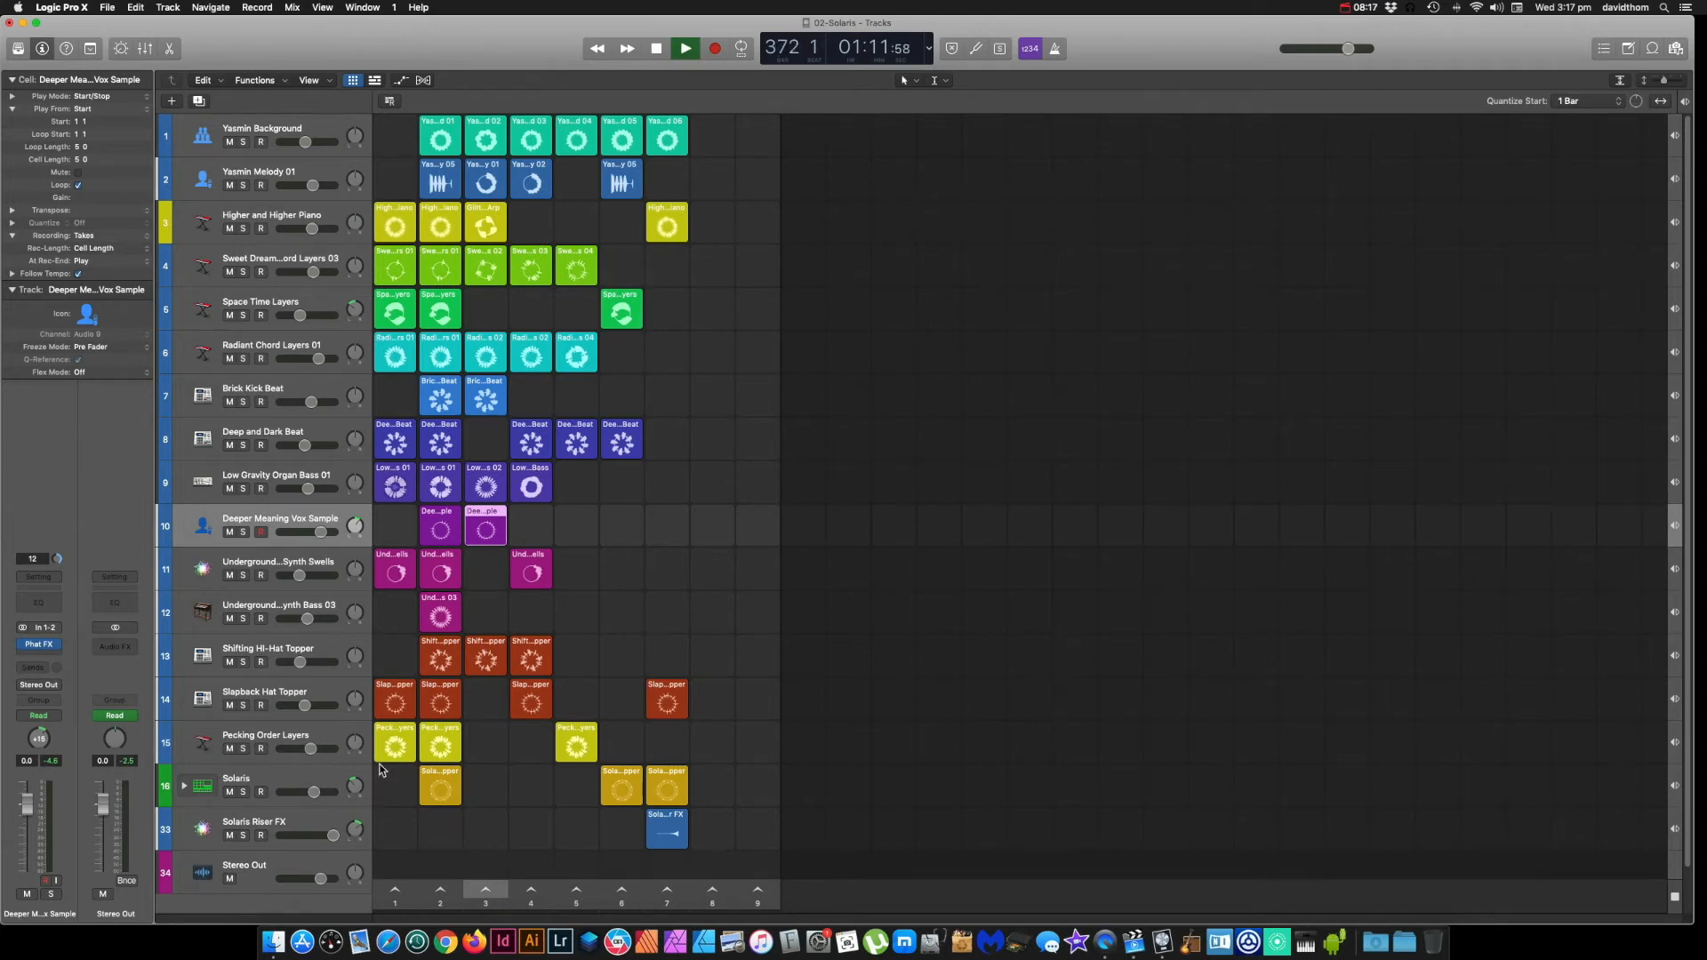
# Step: Play scene 1 and lower the Stereo Out level to about -0.8 dB while it plays
pyautogui.click(395, 891)
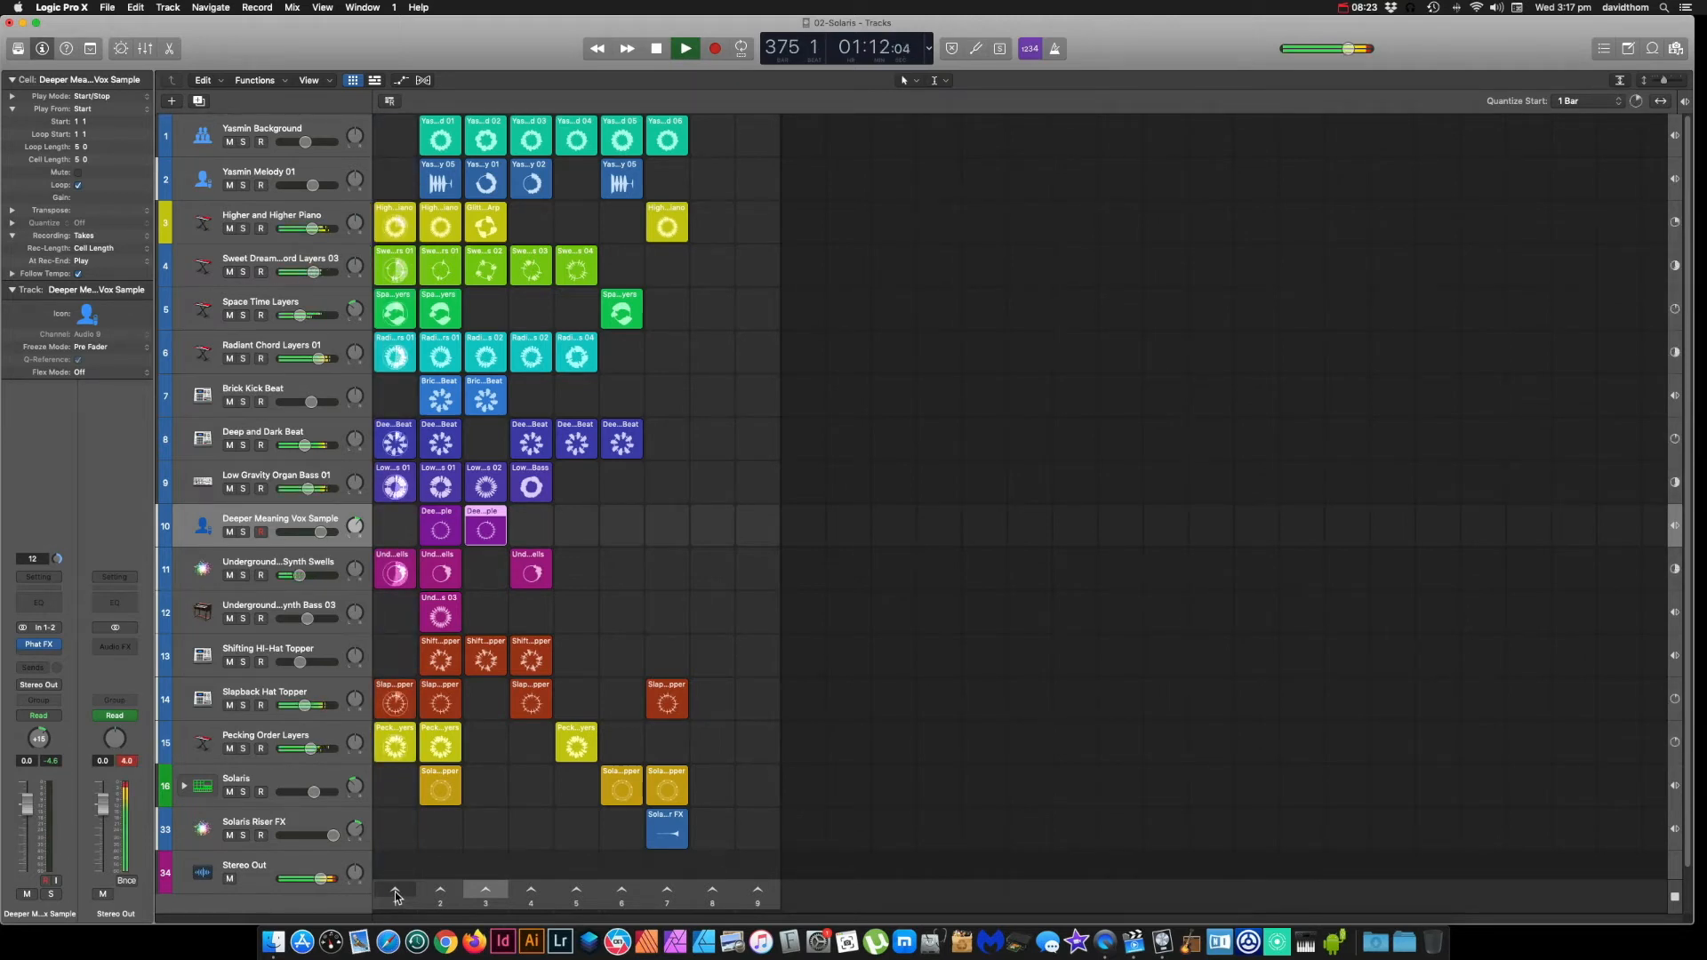
pyautogui.moveTo(109, 809); pyautogui.dragTo(104, 812)
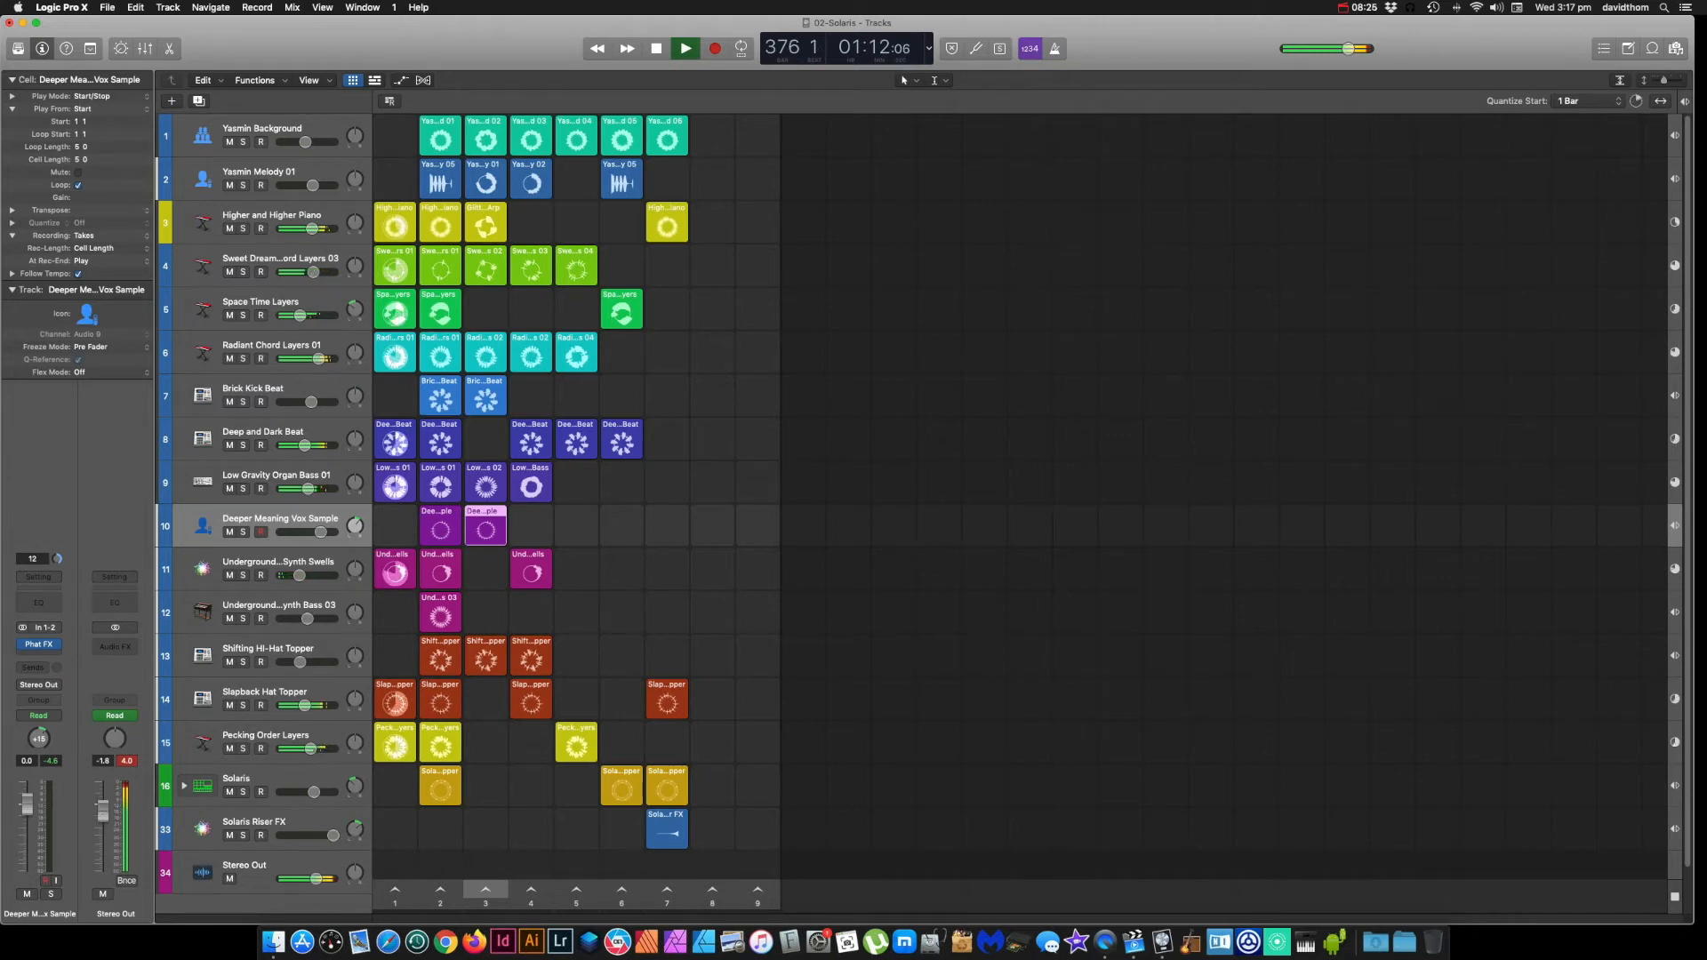
pyautogui.moveTo(104, 814); pyautogui.dragTo(104, 812)
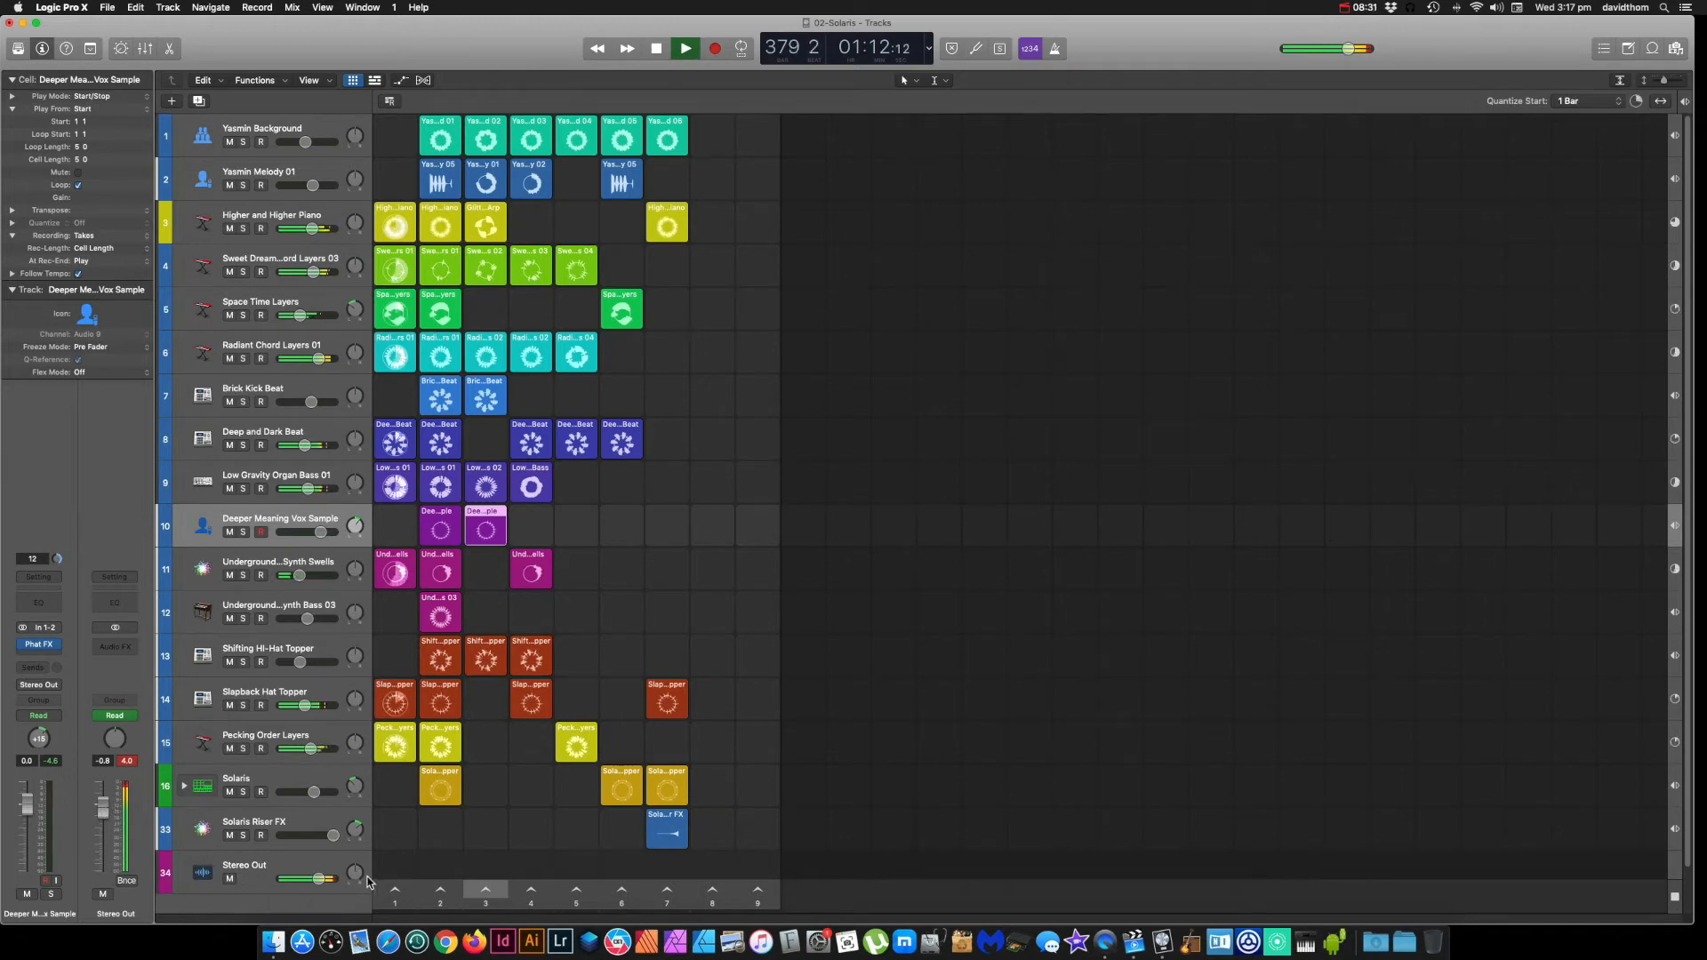
# Step: Play scene 2 and trigger individual cells: Yasmin Melody 01 in scene 2 and Shifting Hi-Hat Topper in scene 4
pyautogui.click(440, 896)
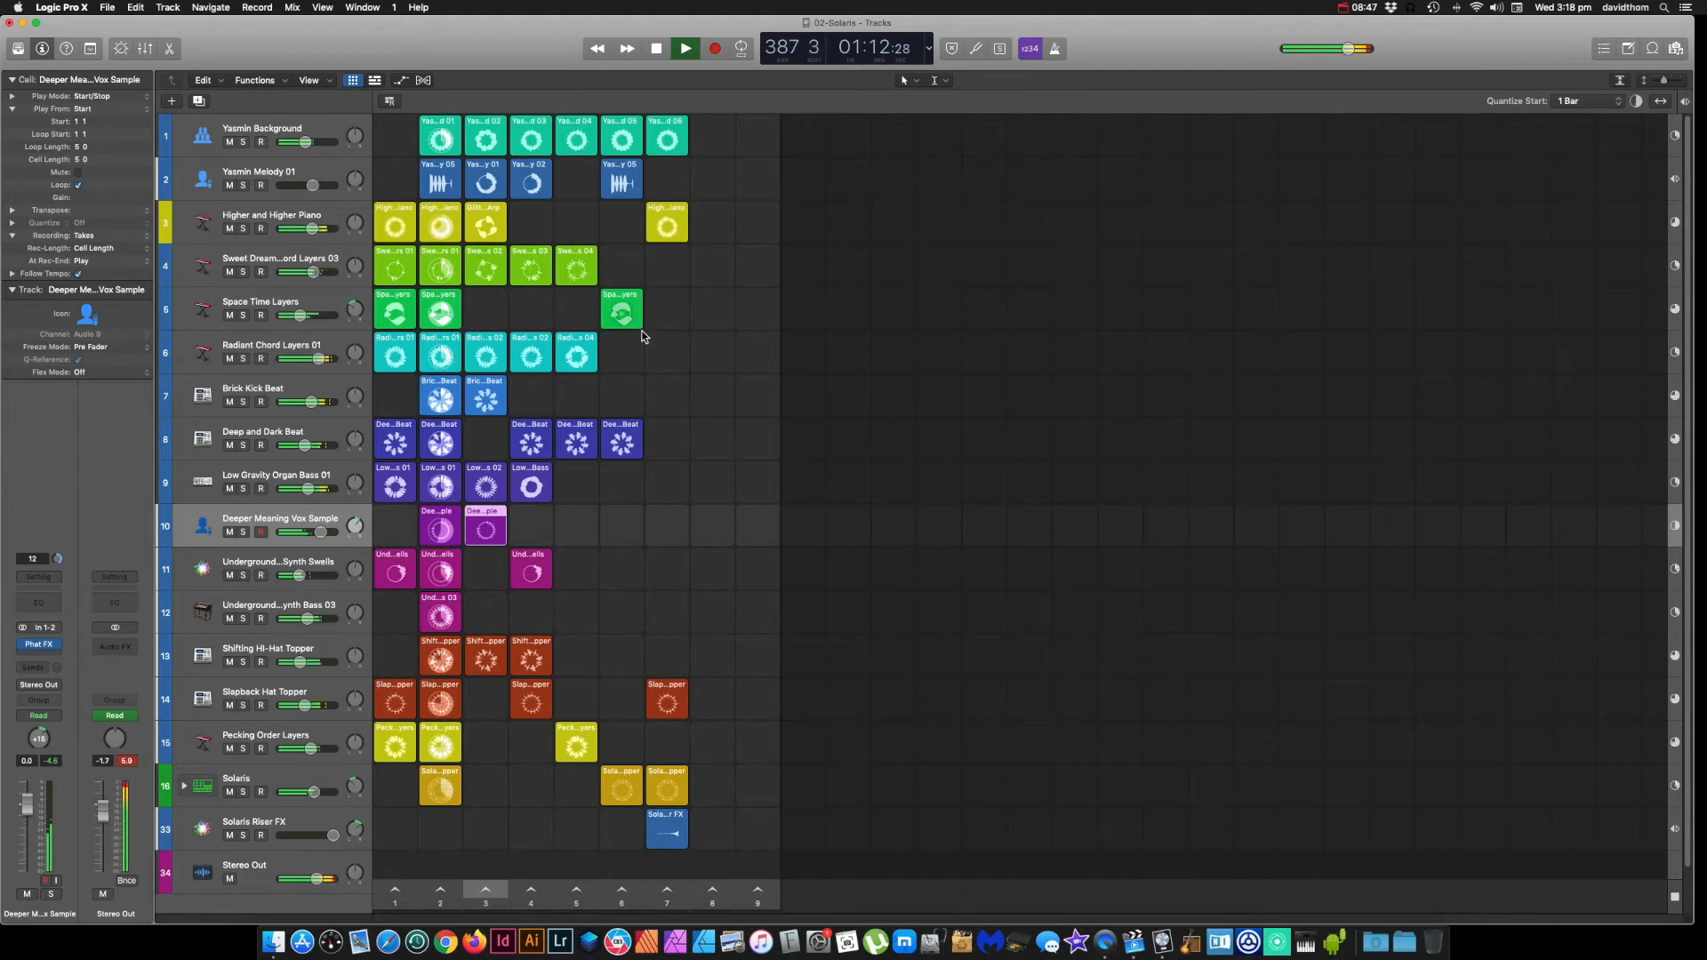
pyautogui.click(437, 186)
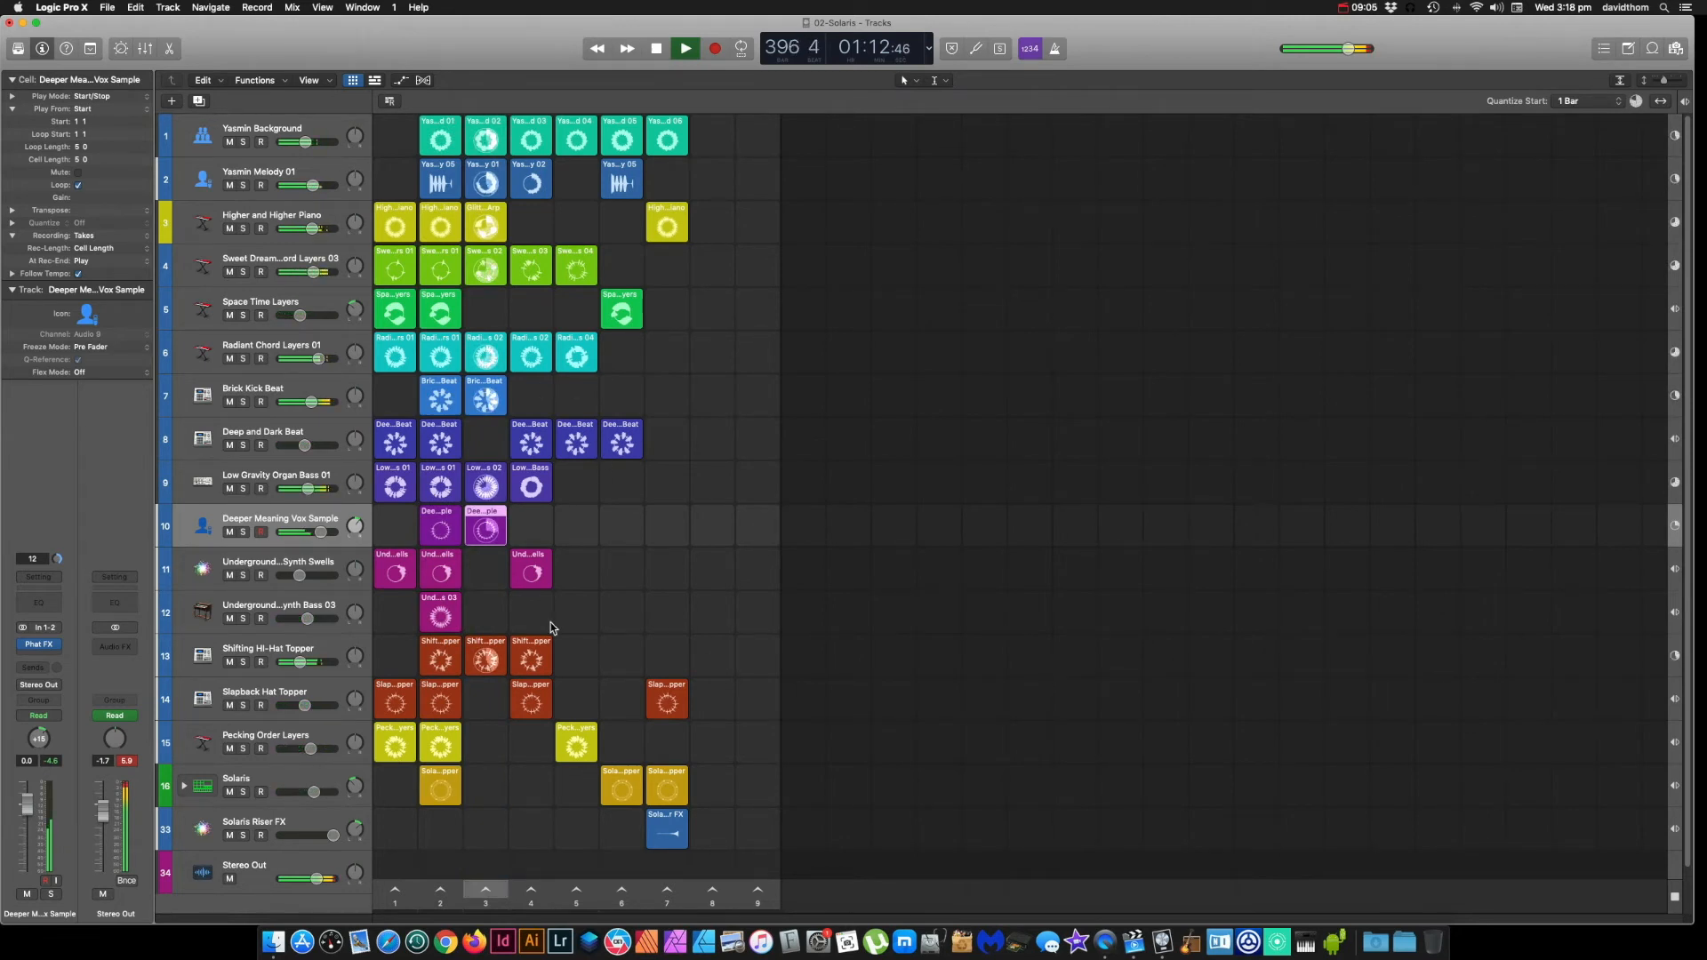
pyautogui.click(525, 669)
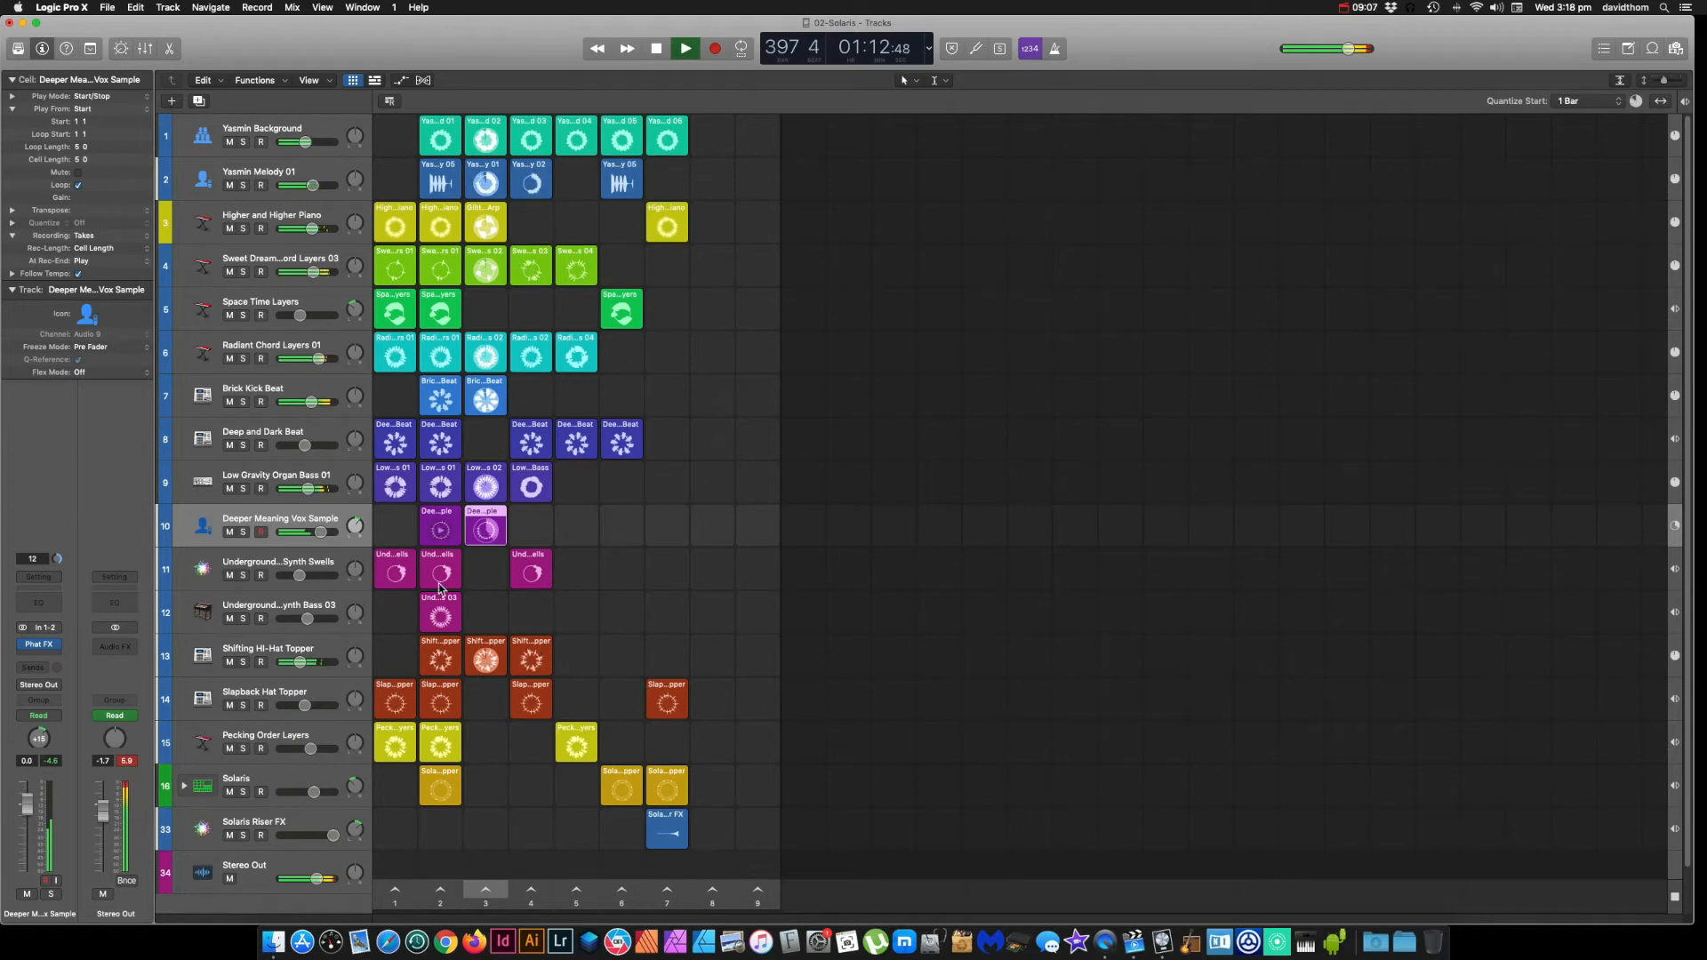
# Step: Trigger the Solaris Riser FX cell in scene 7, and stop scene 3 and playback
pyautogui.click(667, 837)
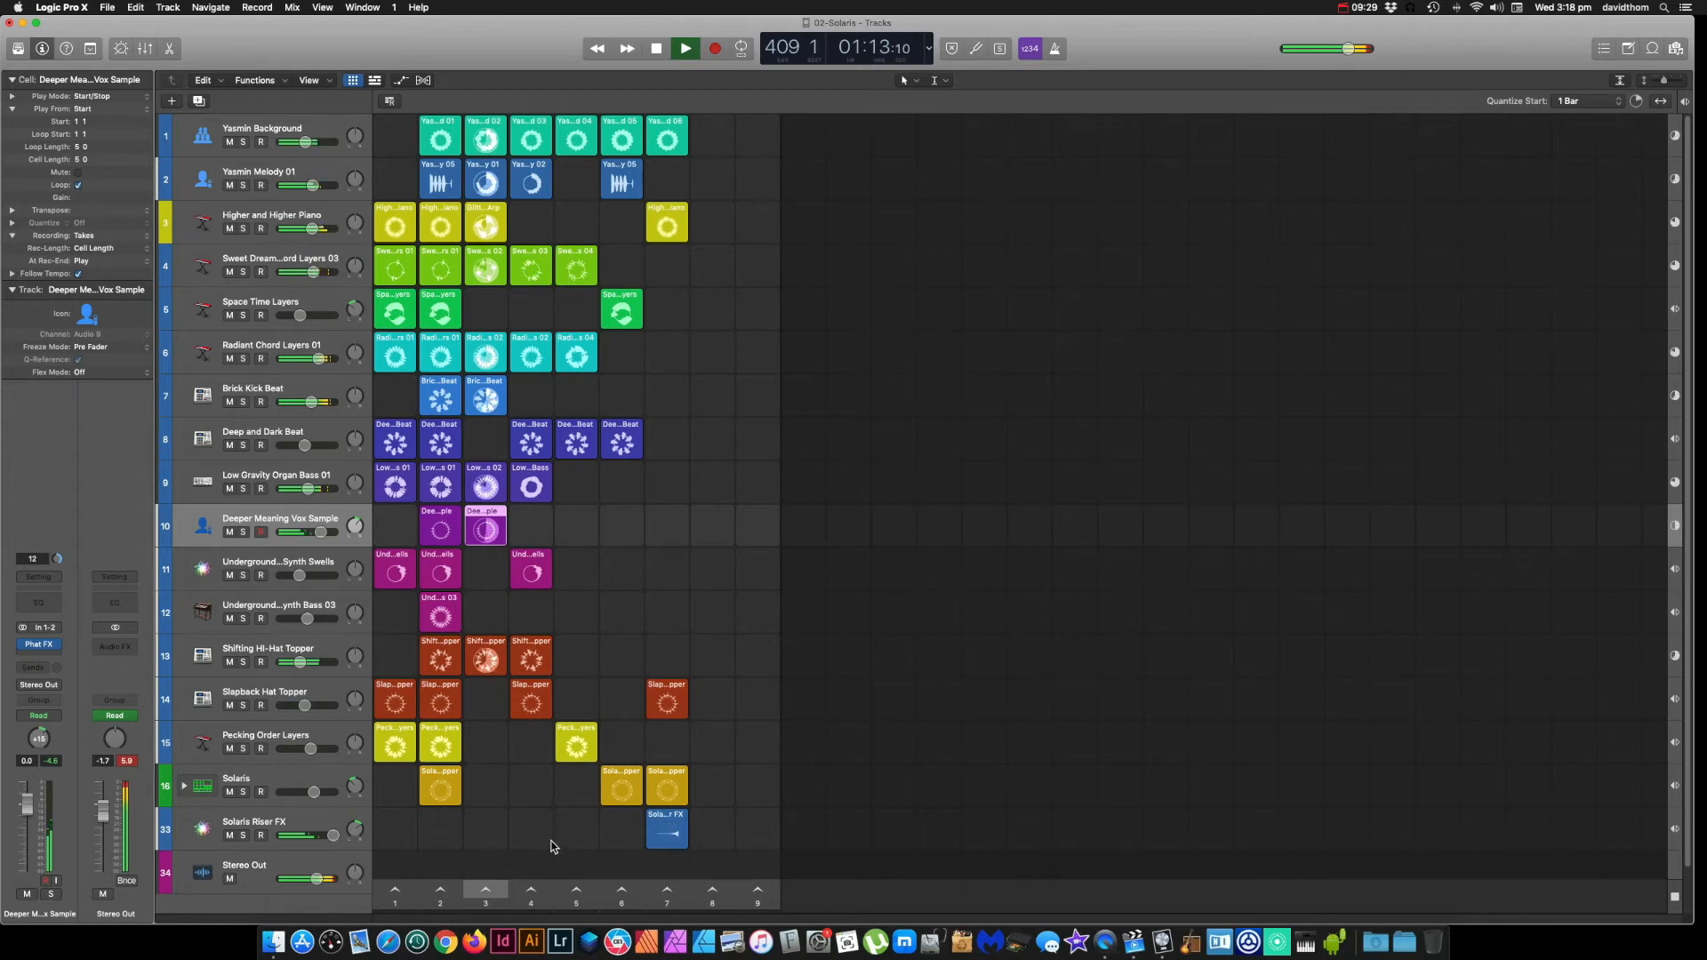
pyautogui.click(485, 891)
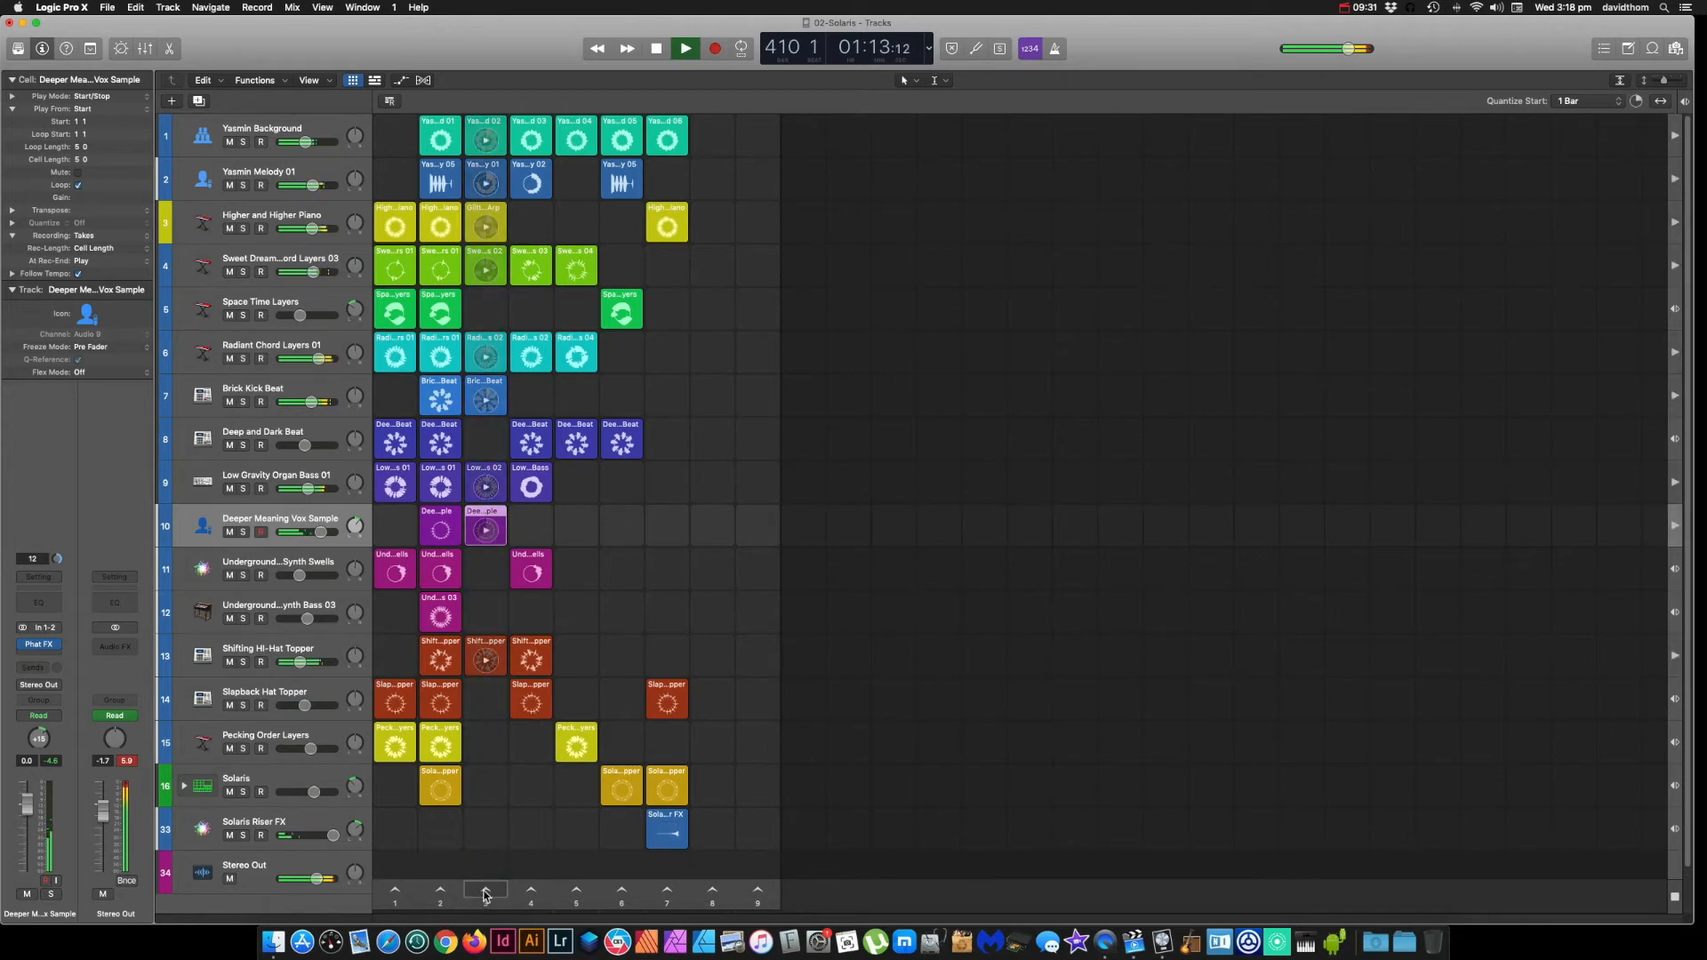
pyautogui.click(659, 50)
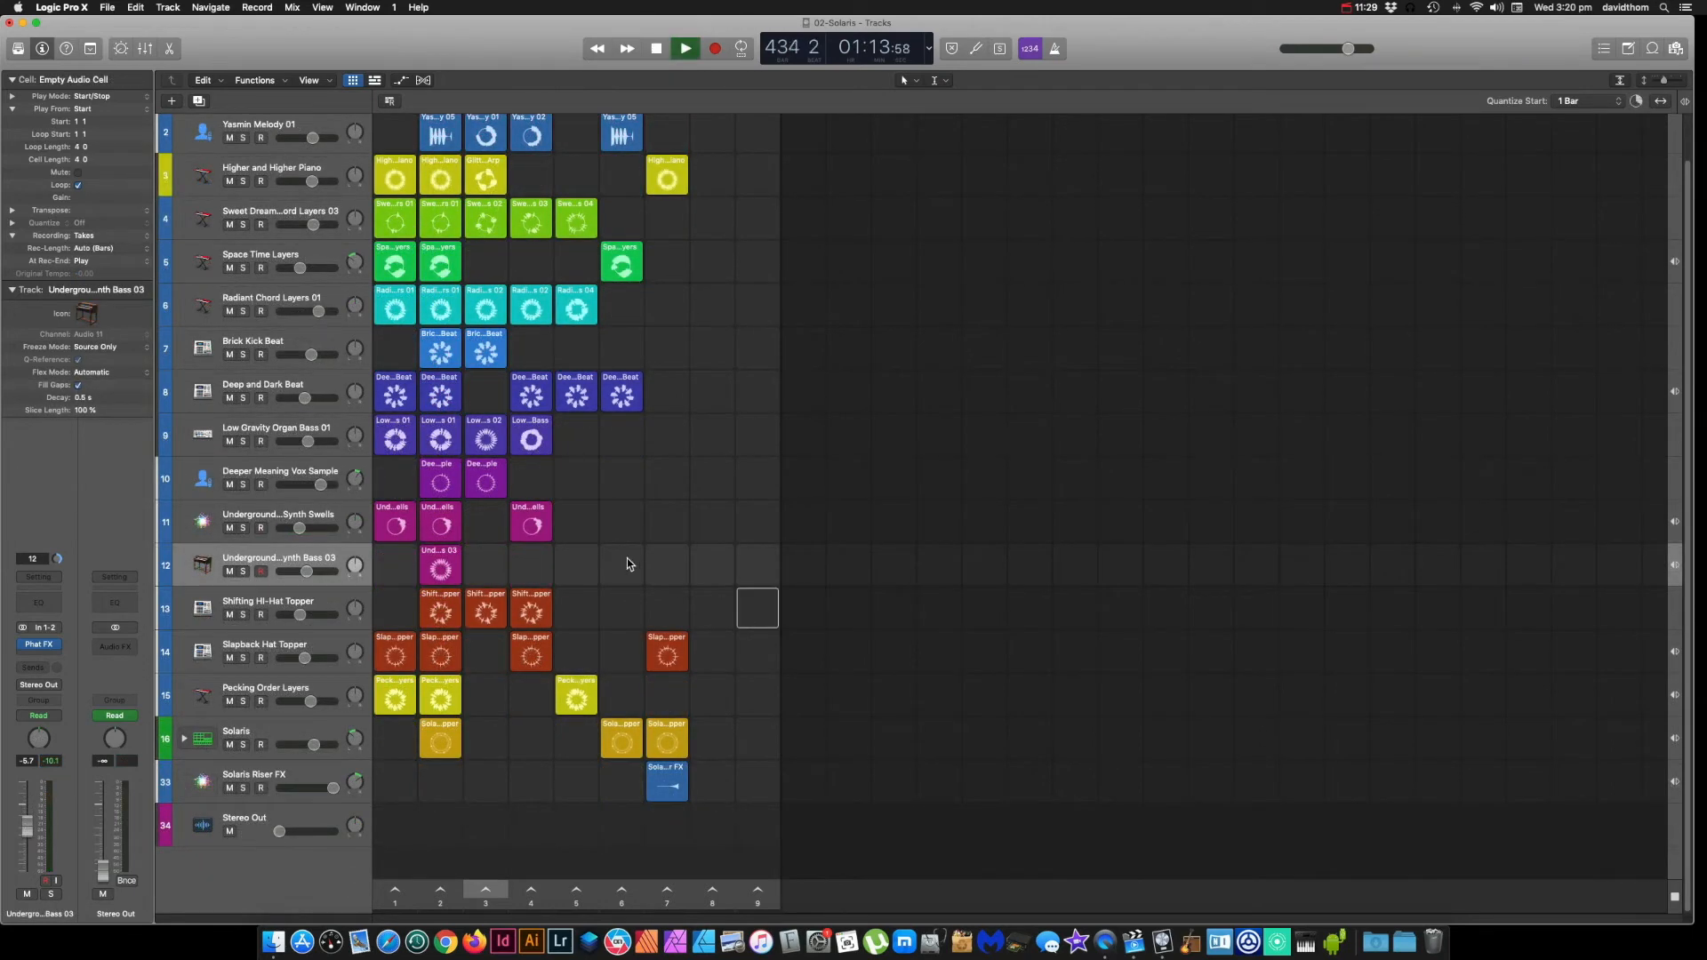
# Step: Review the Add Audio File, Create Cell and Record Into Cell options for the empty scene 6 cell on track 12, and dismiss them
pyautogui.rightClick(627, 560)
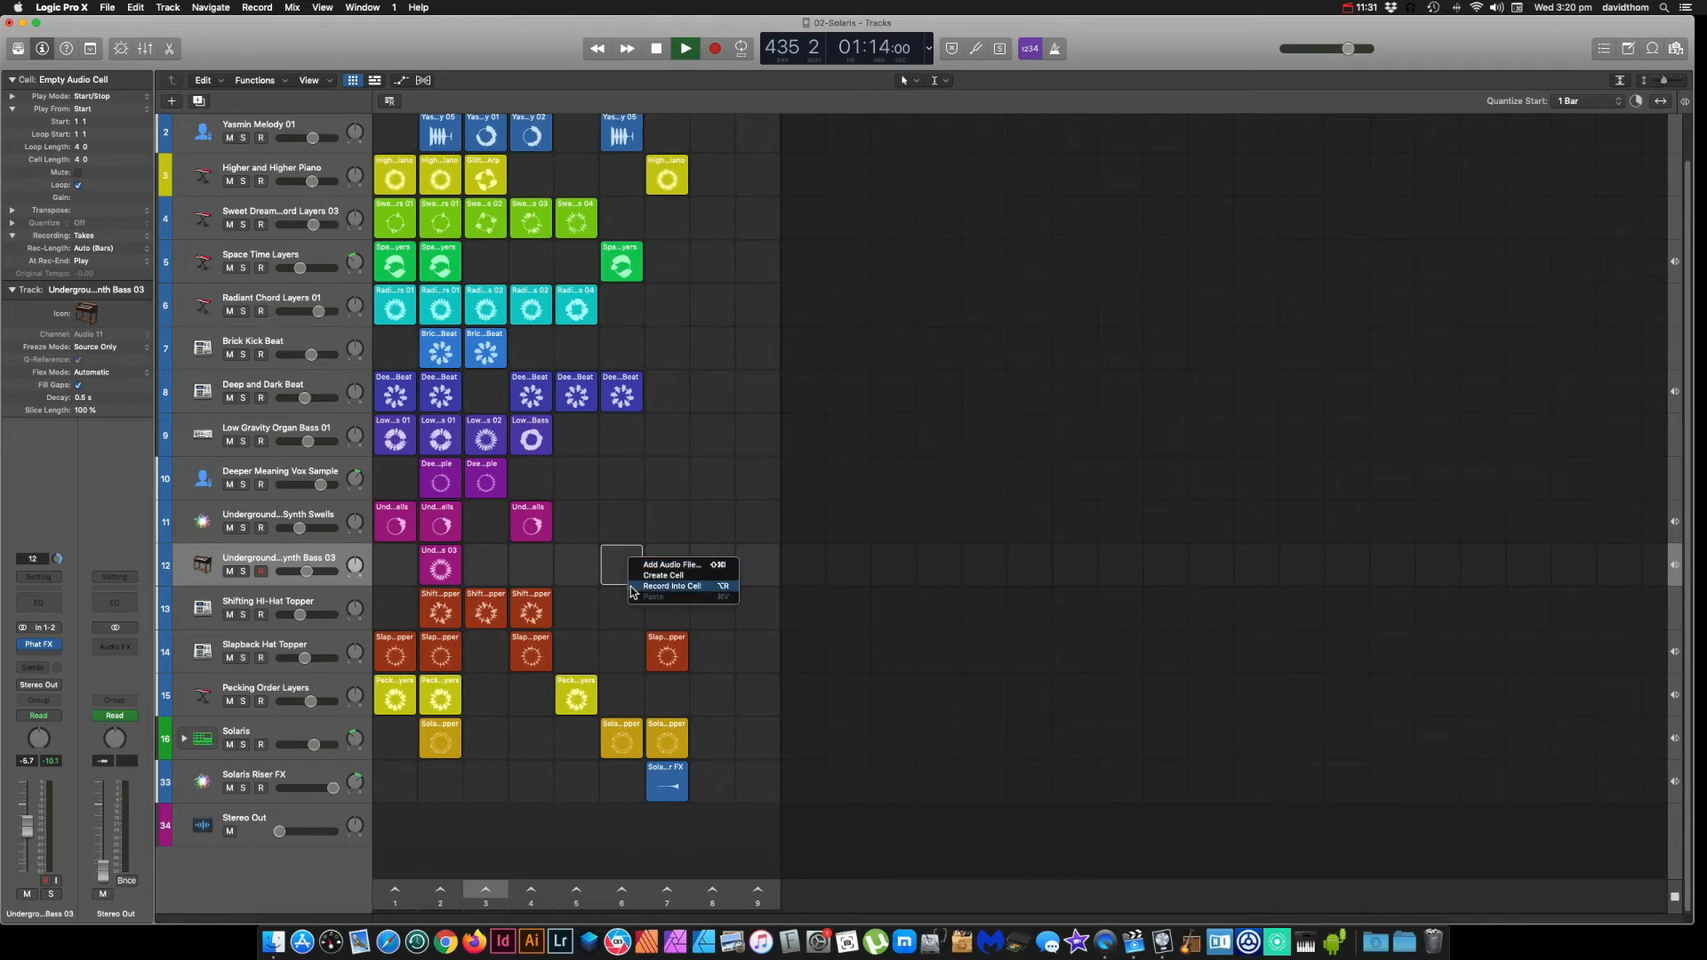
pyautogui.click(628, 463)
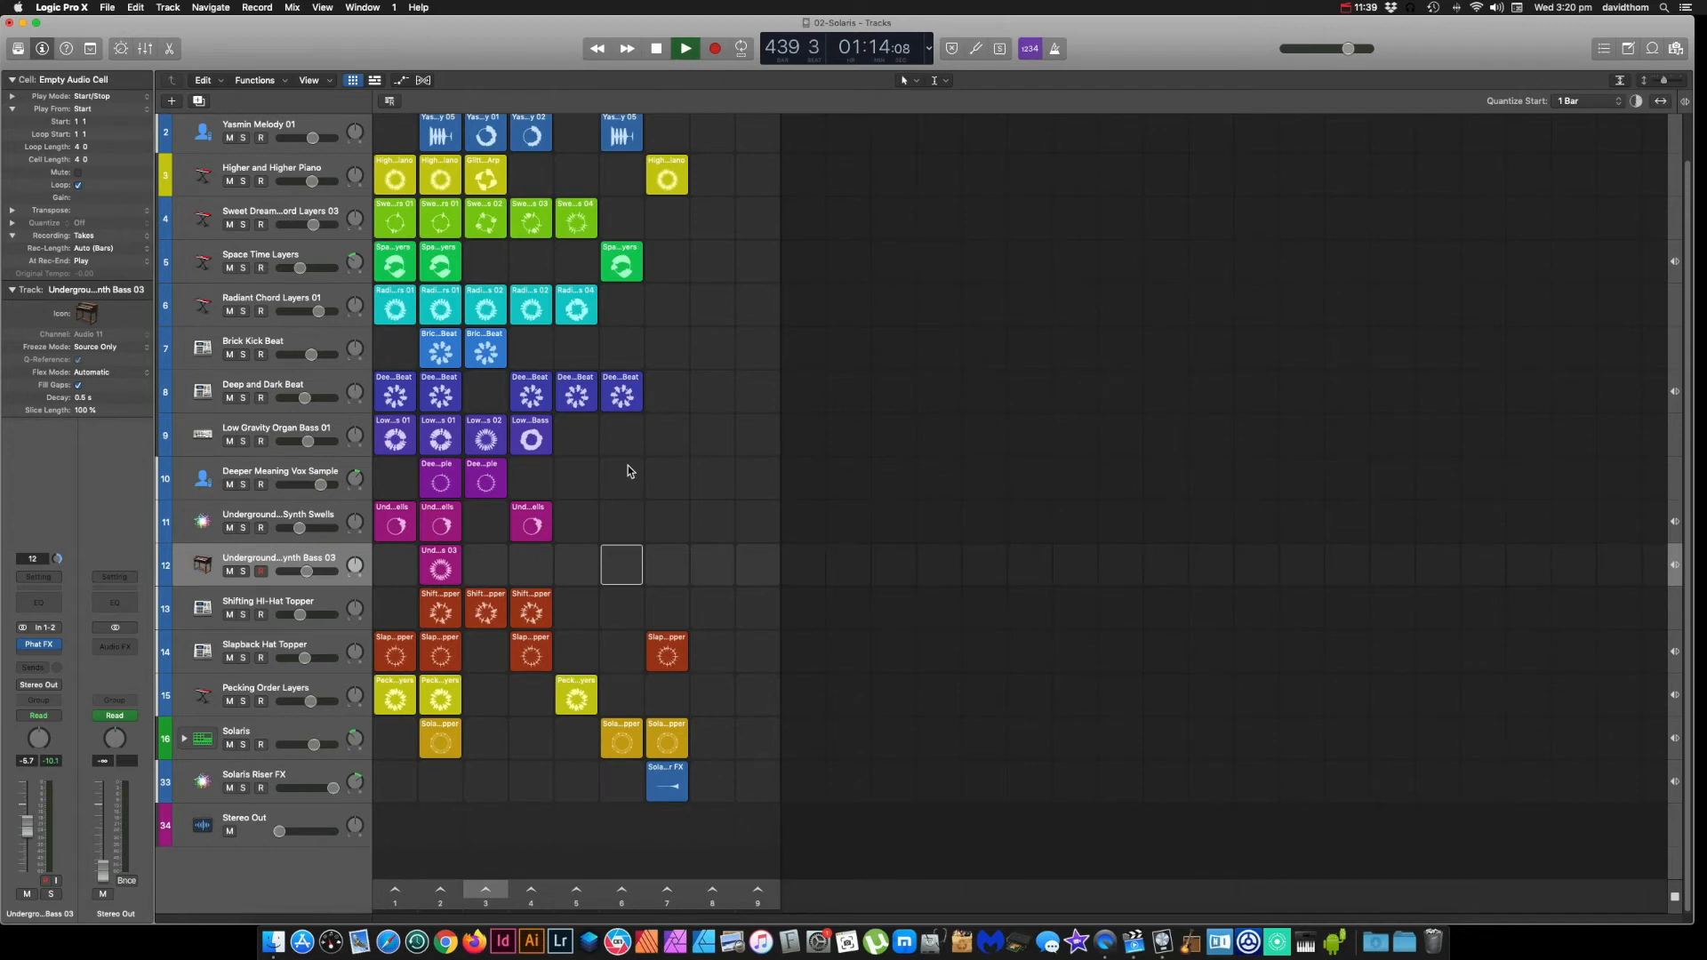
pyautogui.scroll(2, 658, 482)
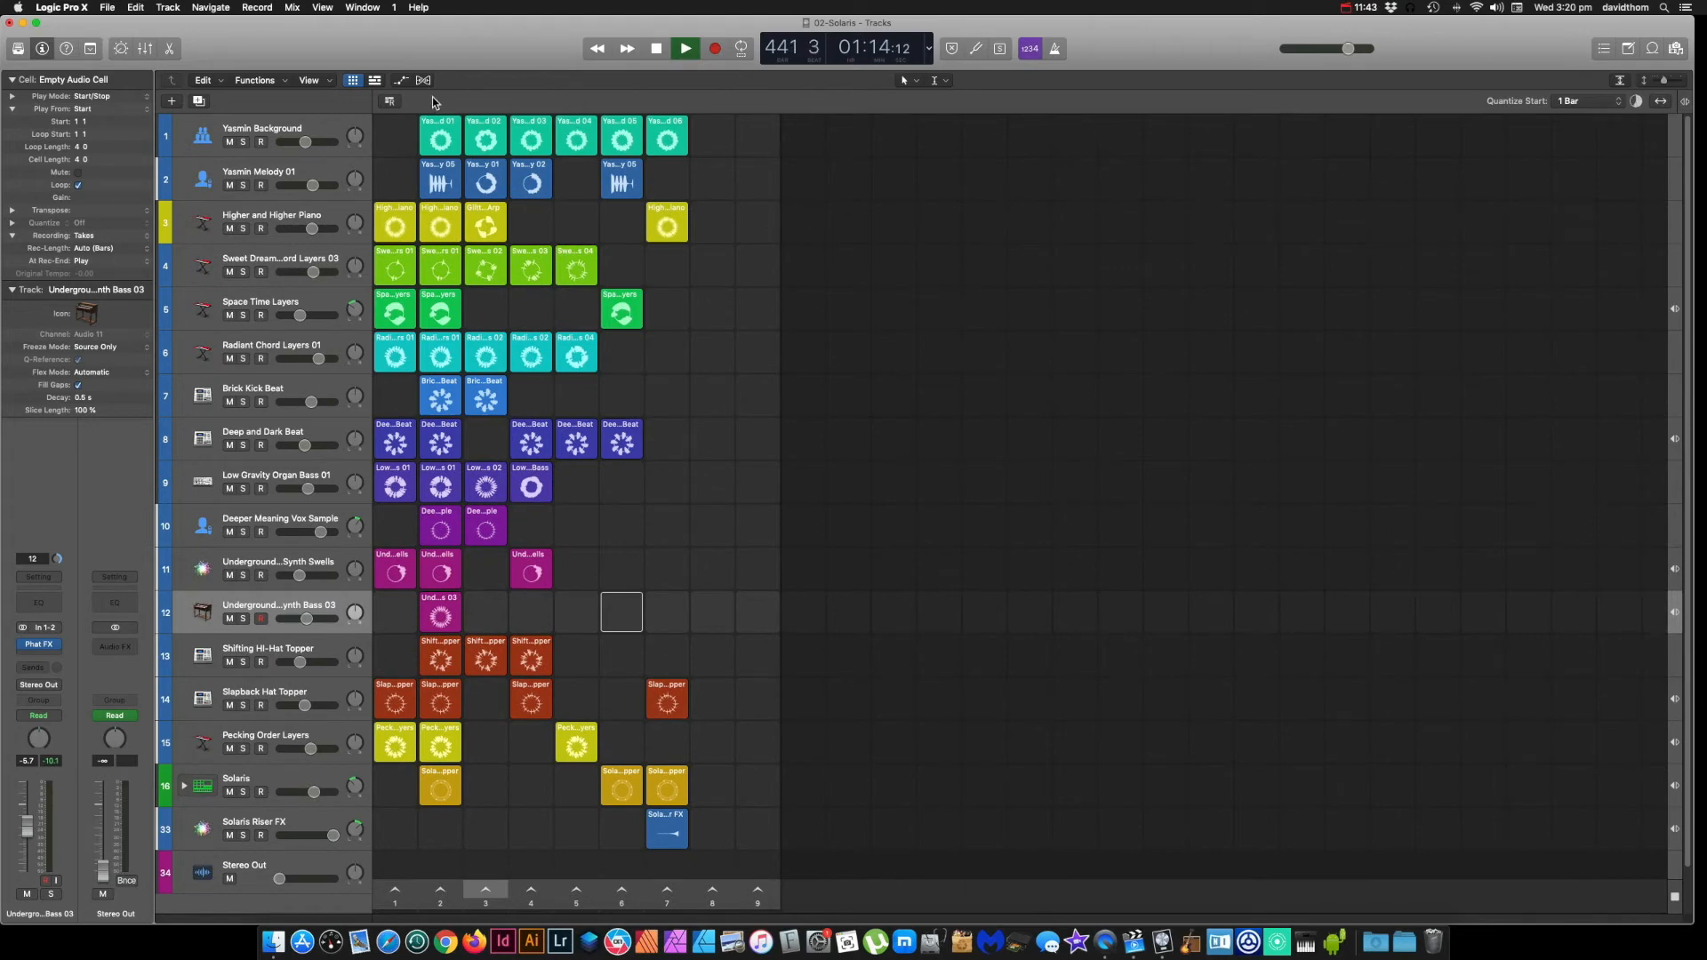
# Step: Show the Tracks area, stop playback, and hide the Live Loops grid so only the timeline remains
pyautogui.click(377, 81)
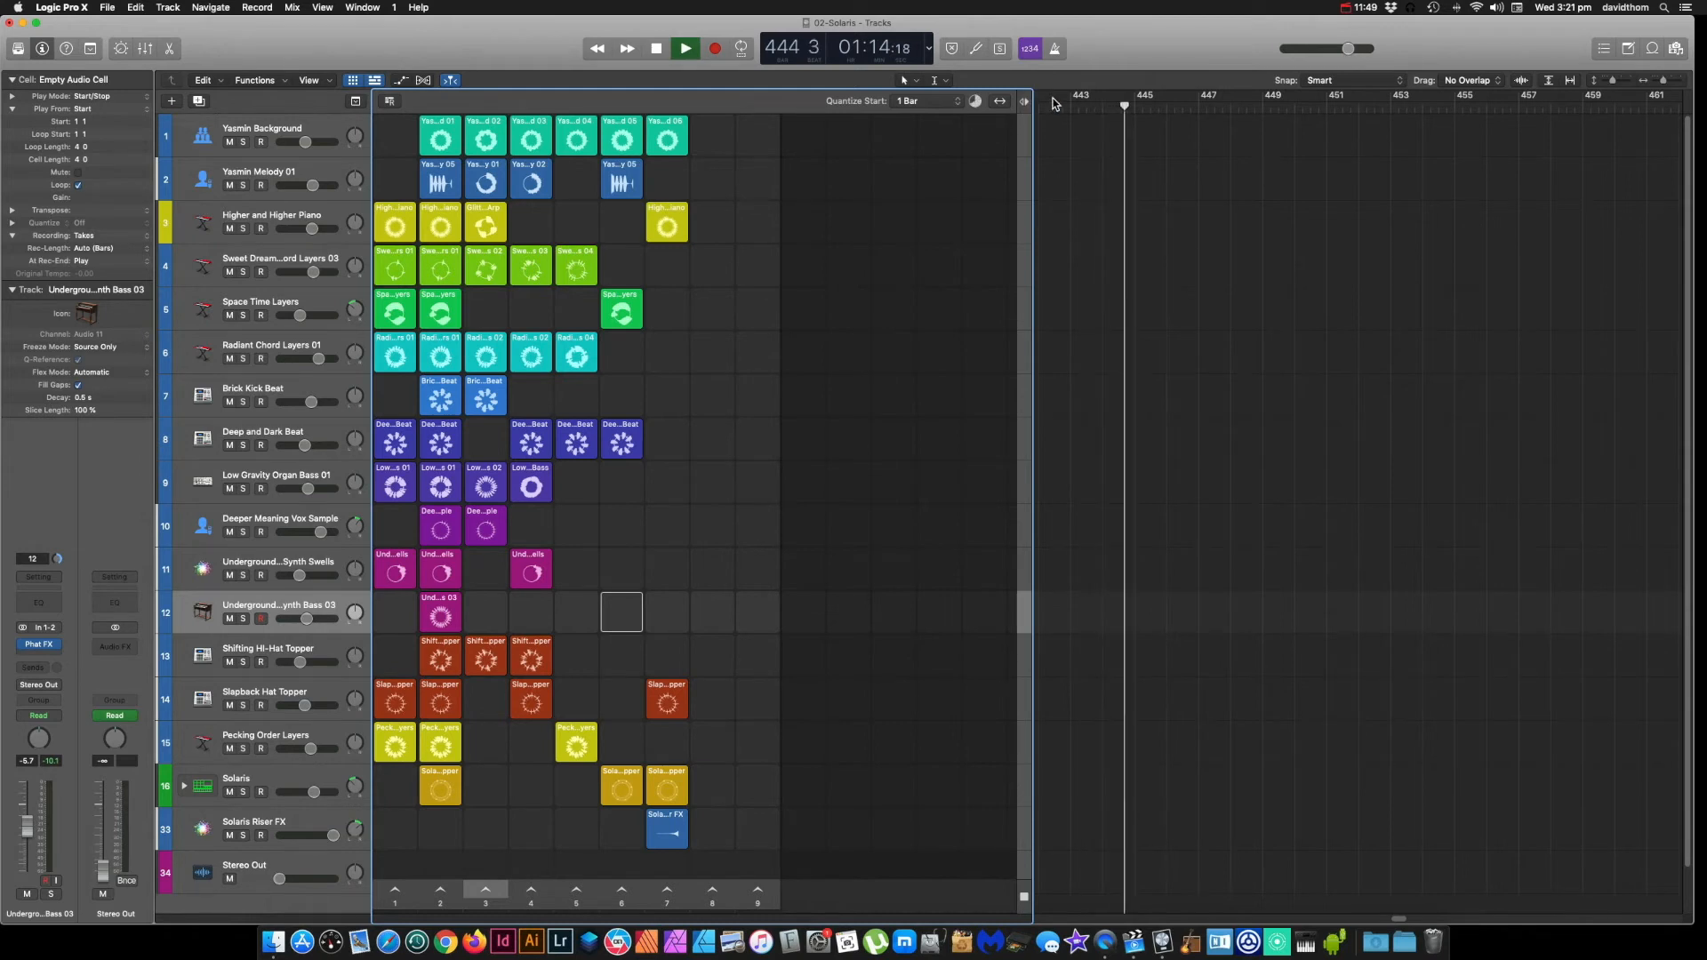
pyautogui.click(660, 51)
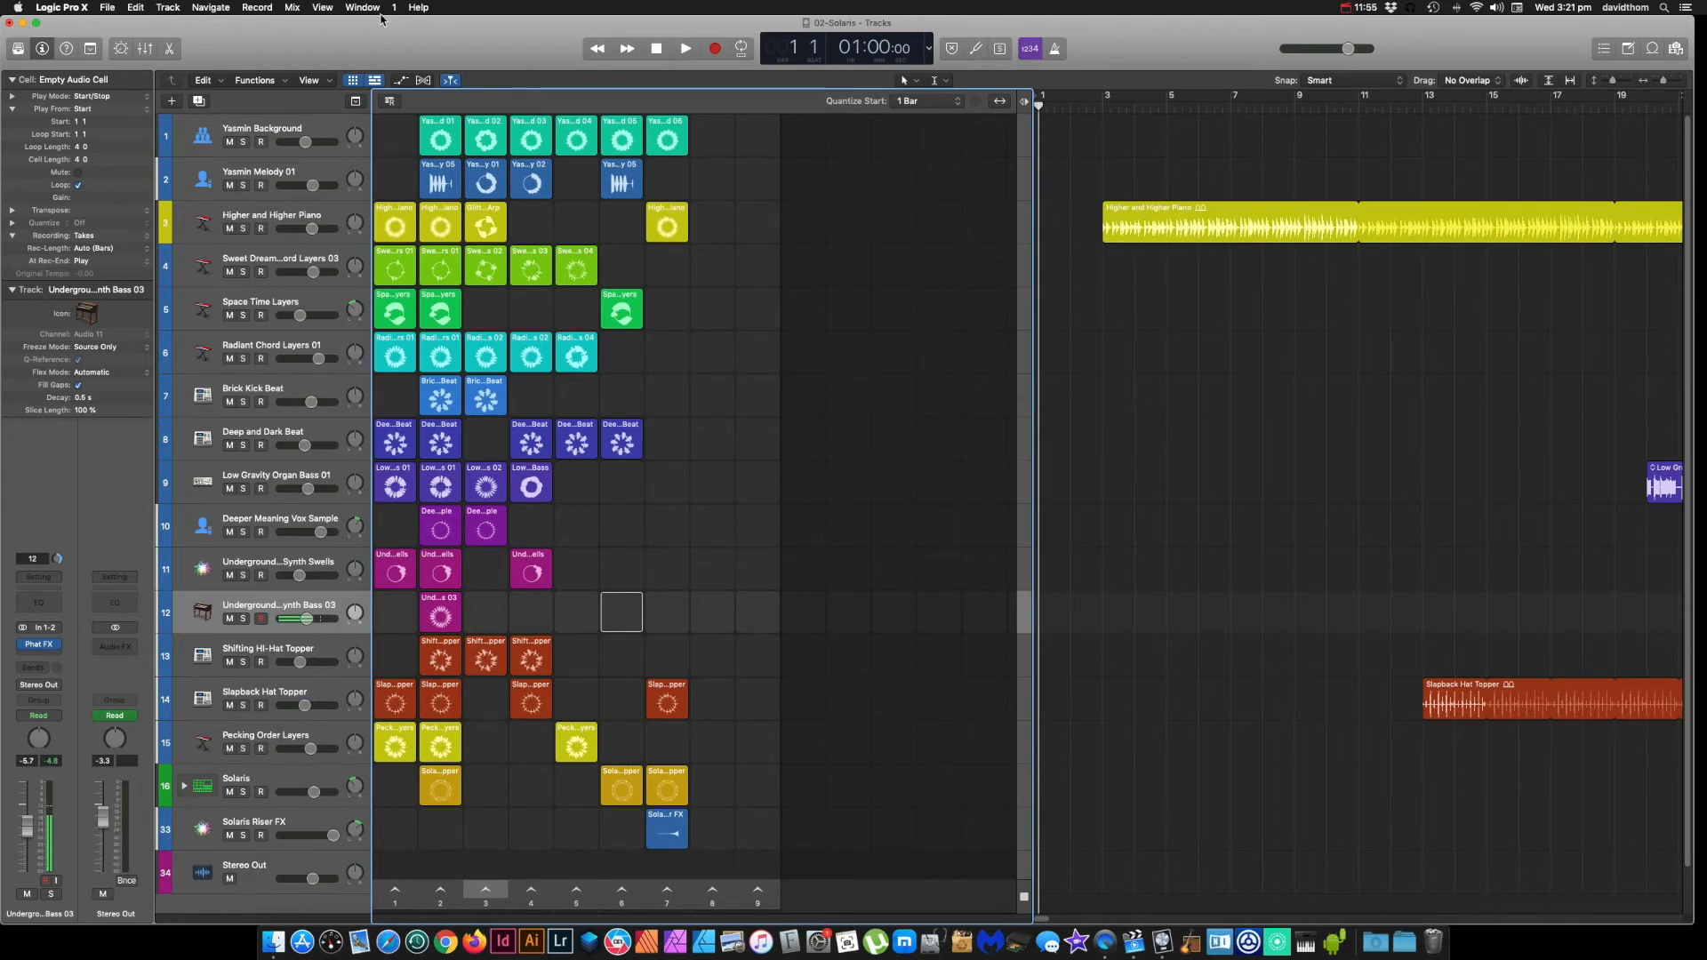
pyautogui.click(352, 81)
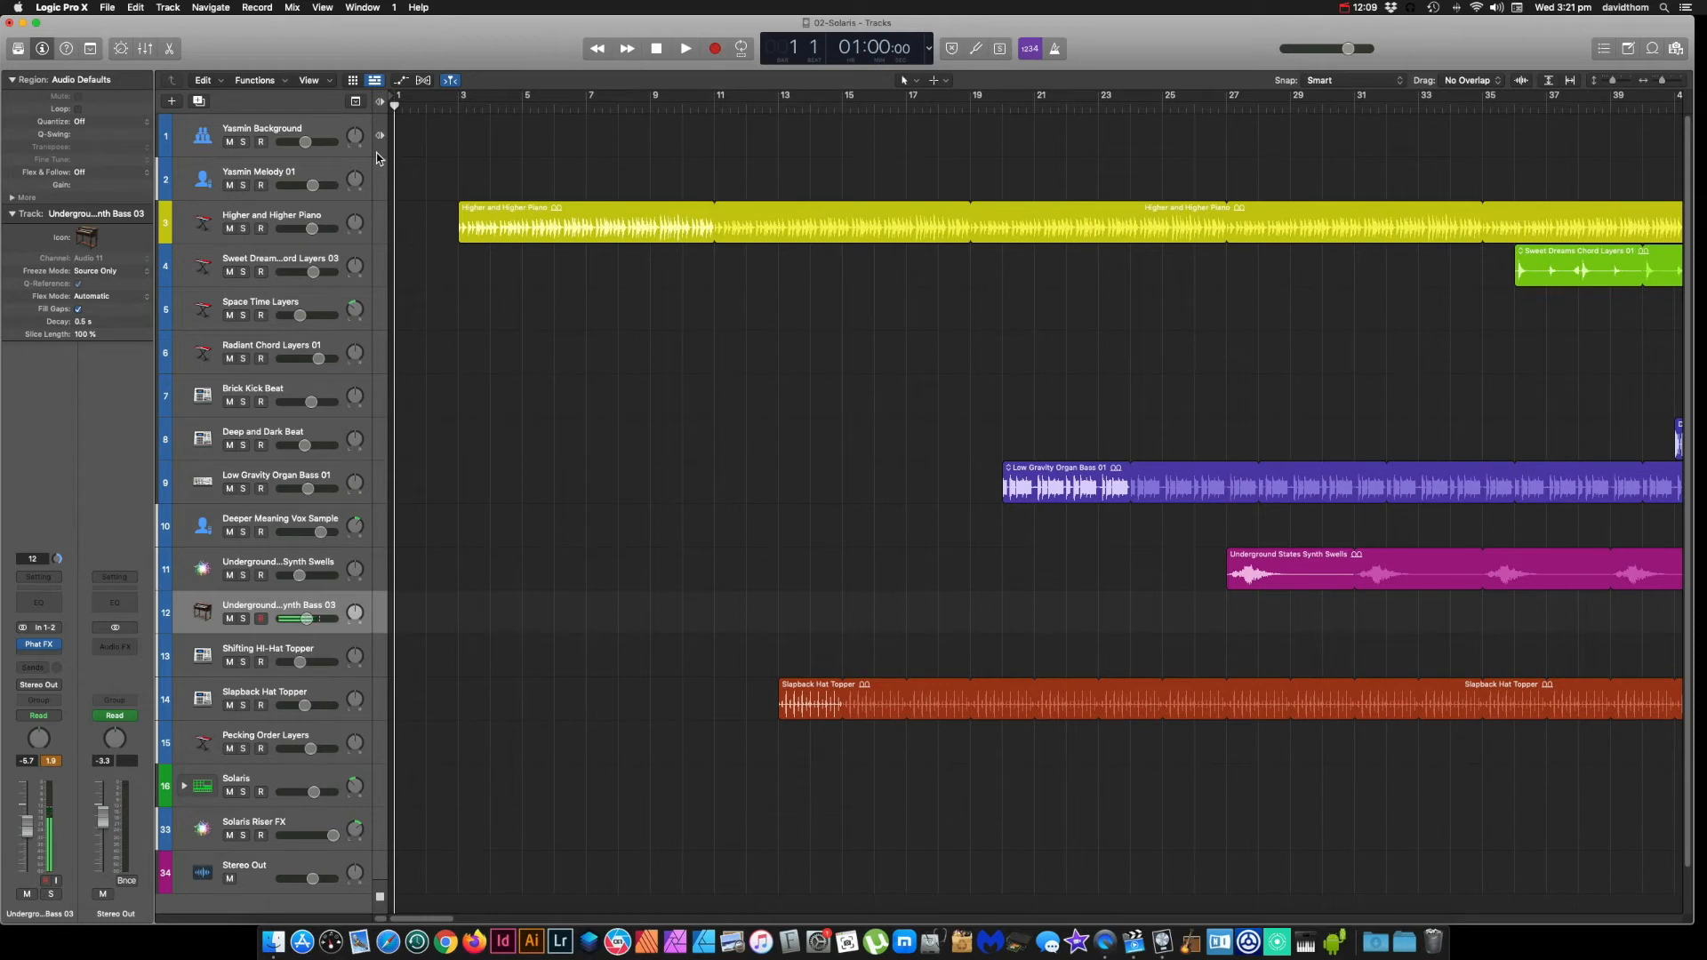
# Step: Play the timeline arrangement from the beginning and lower the Stereo Out level to -3.8 dB
pyautogui.press('space')
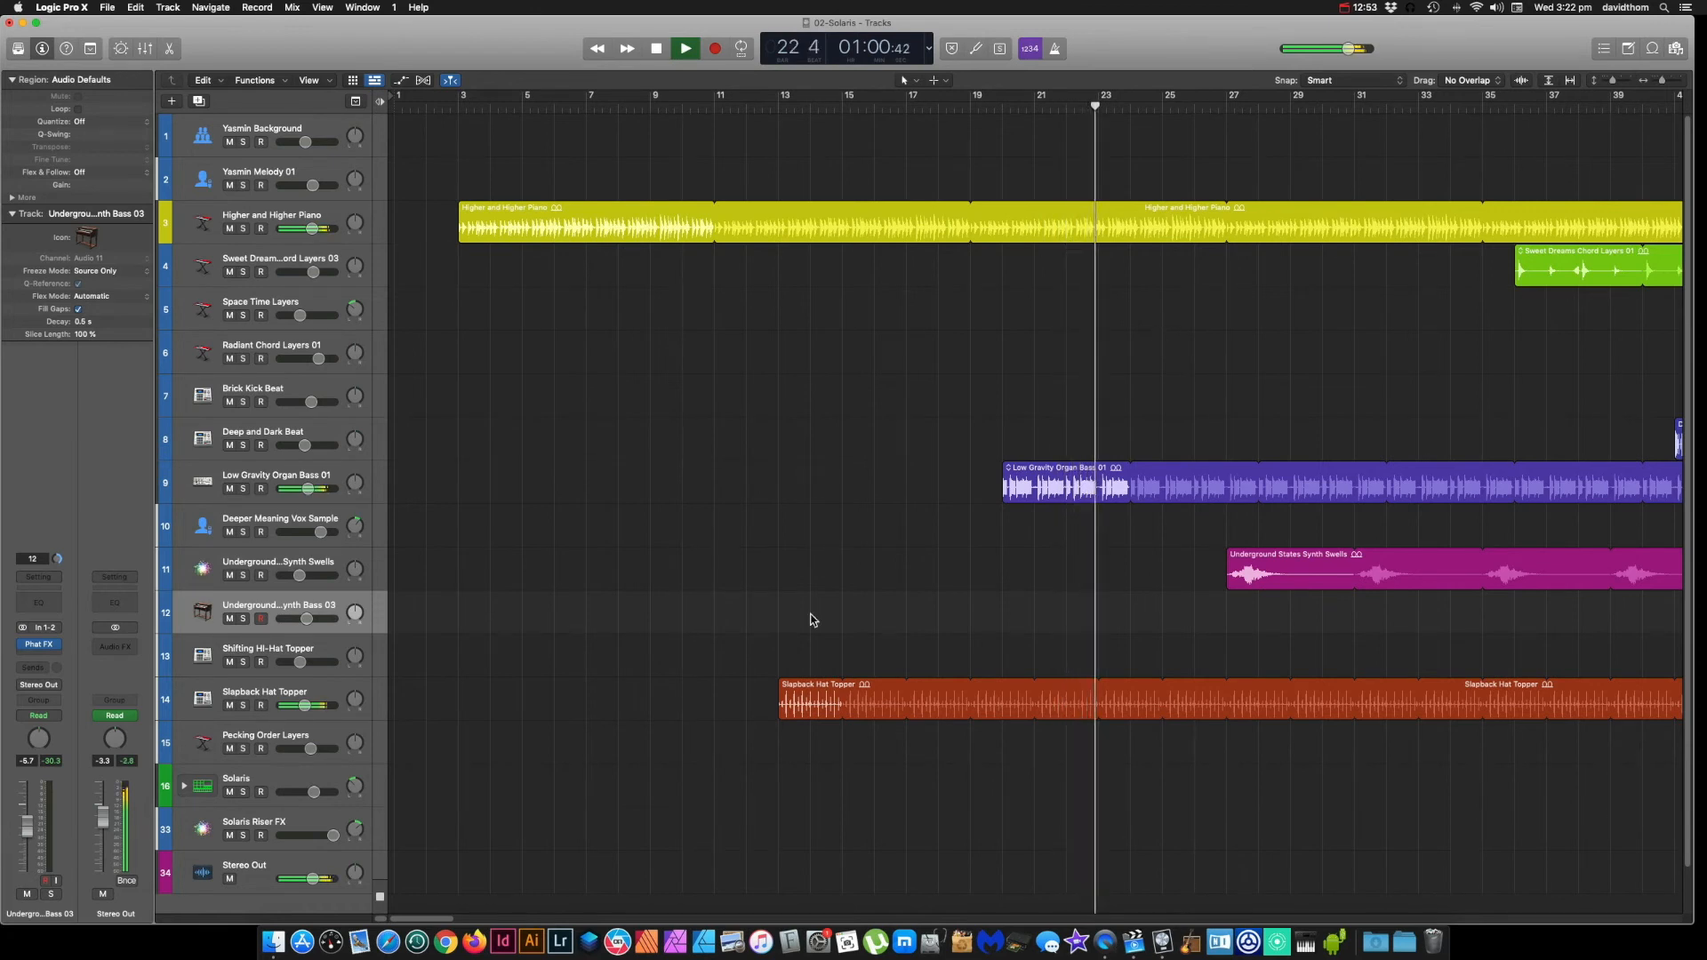
pyautogui.moveTo(103, 817); pyautogui.dragTo(102, 819)
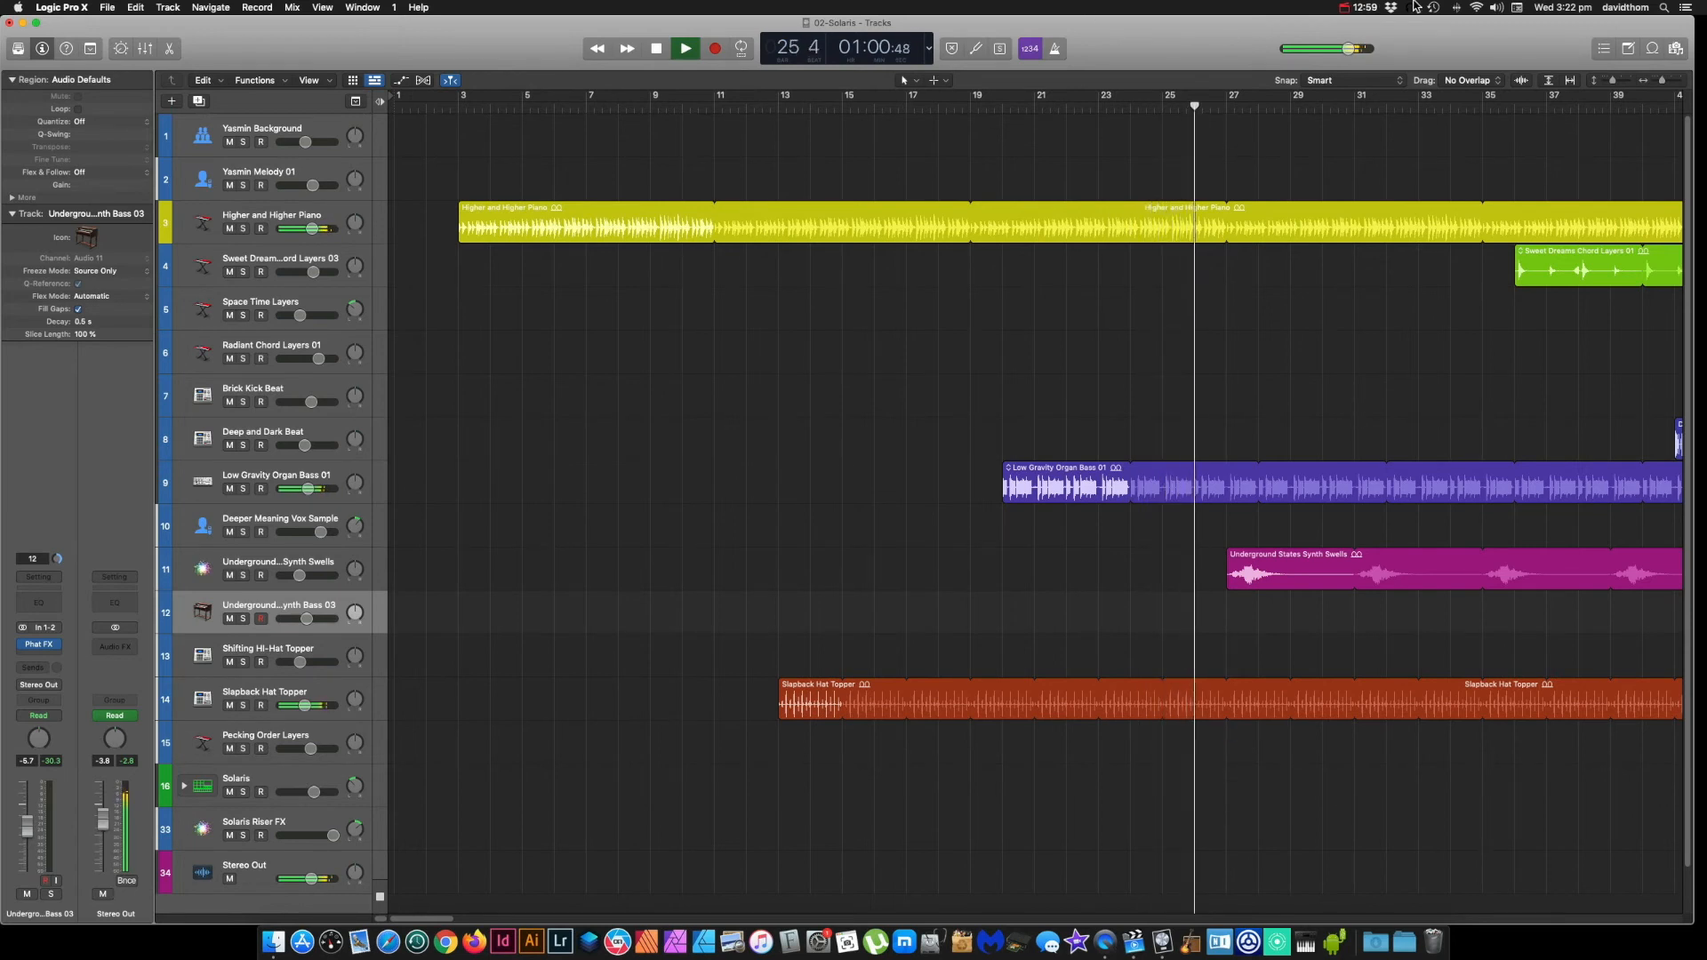
pyautogui.click(1496, 7)
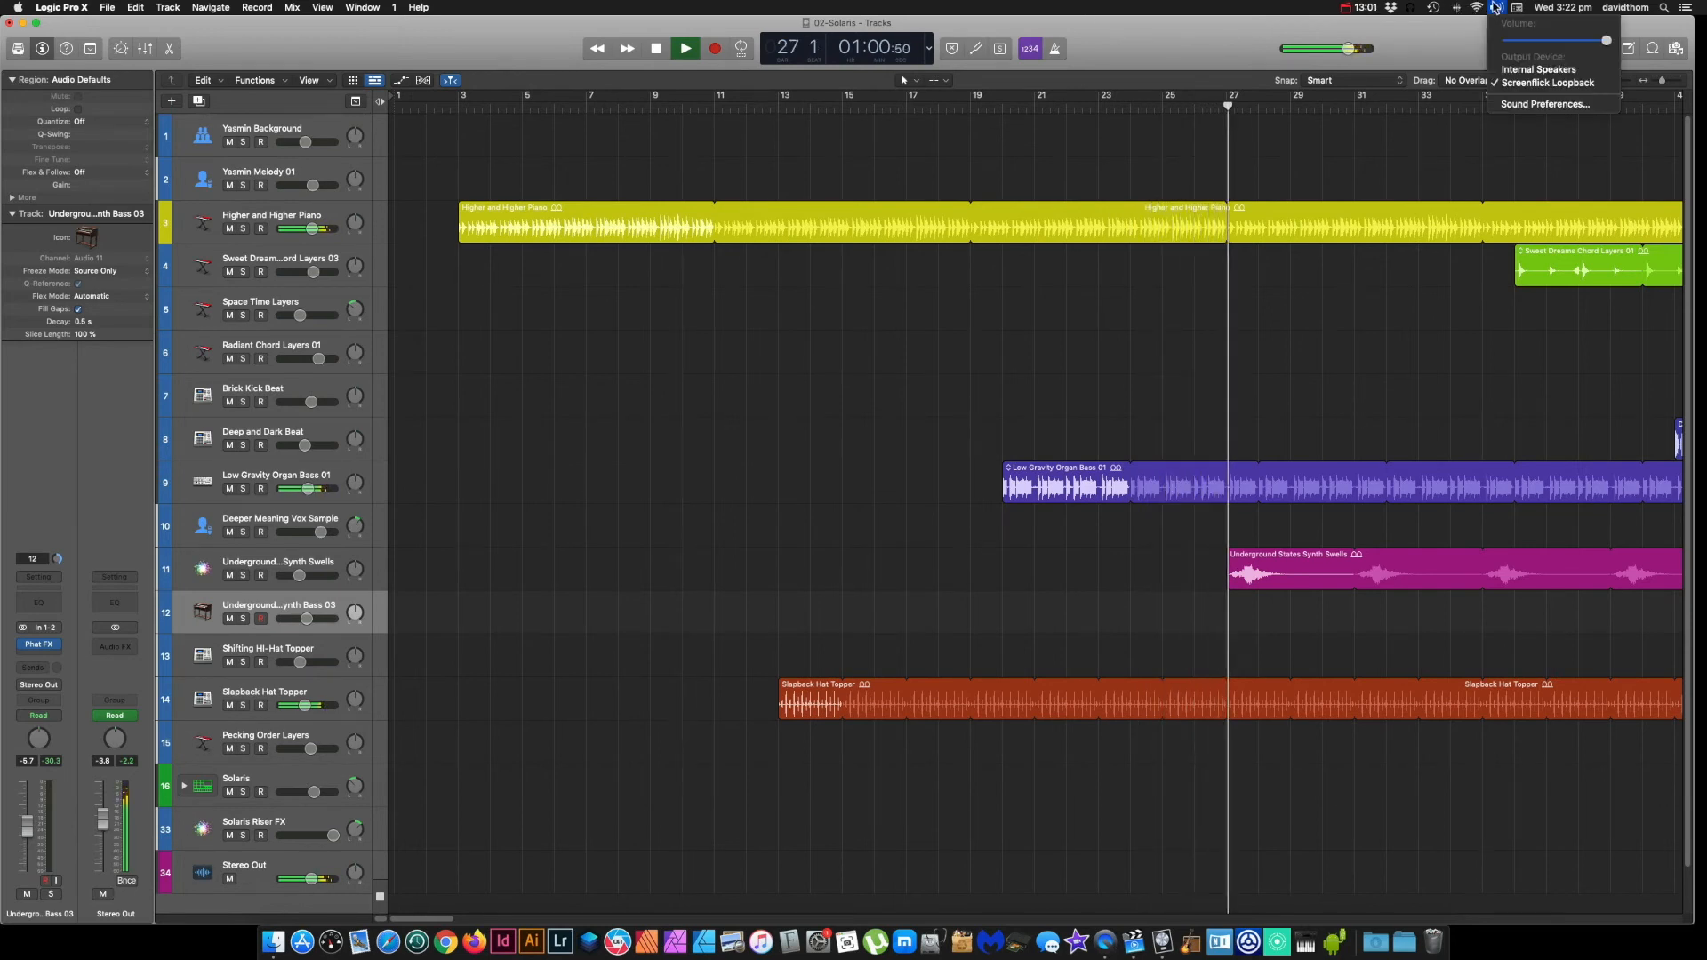
pyautogui.click(1496, 7)
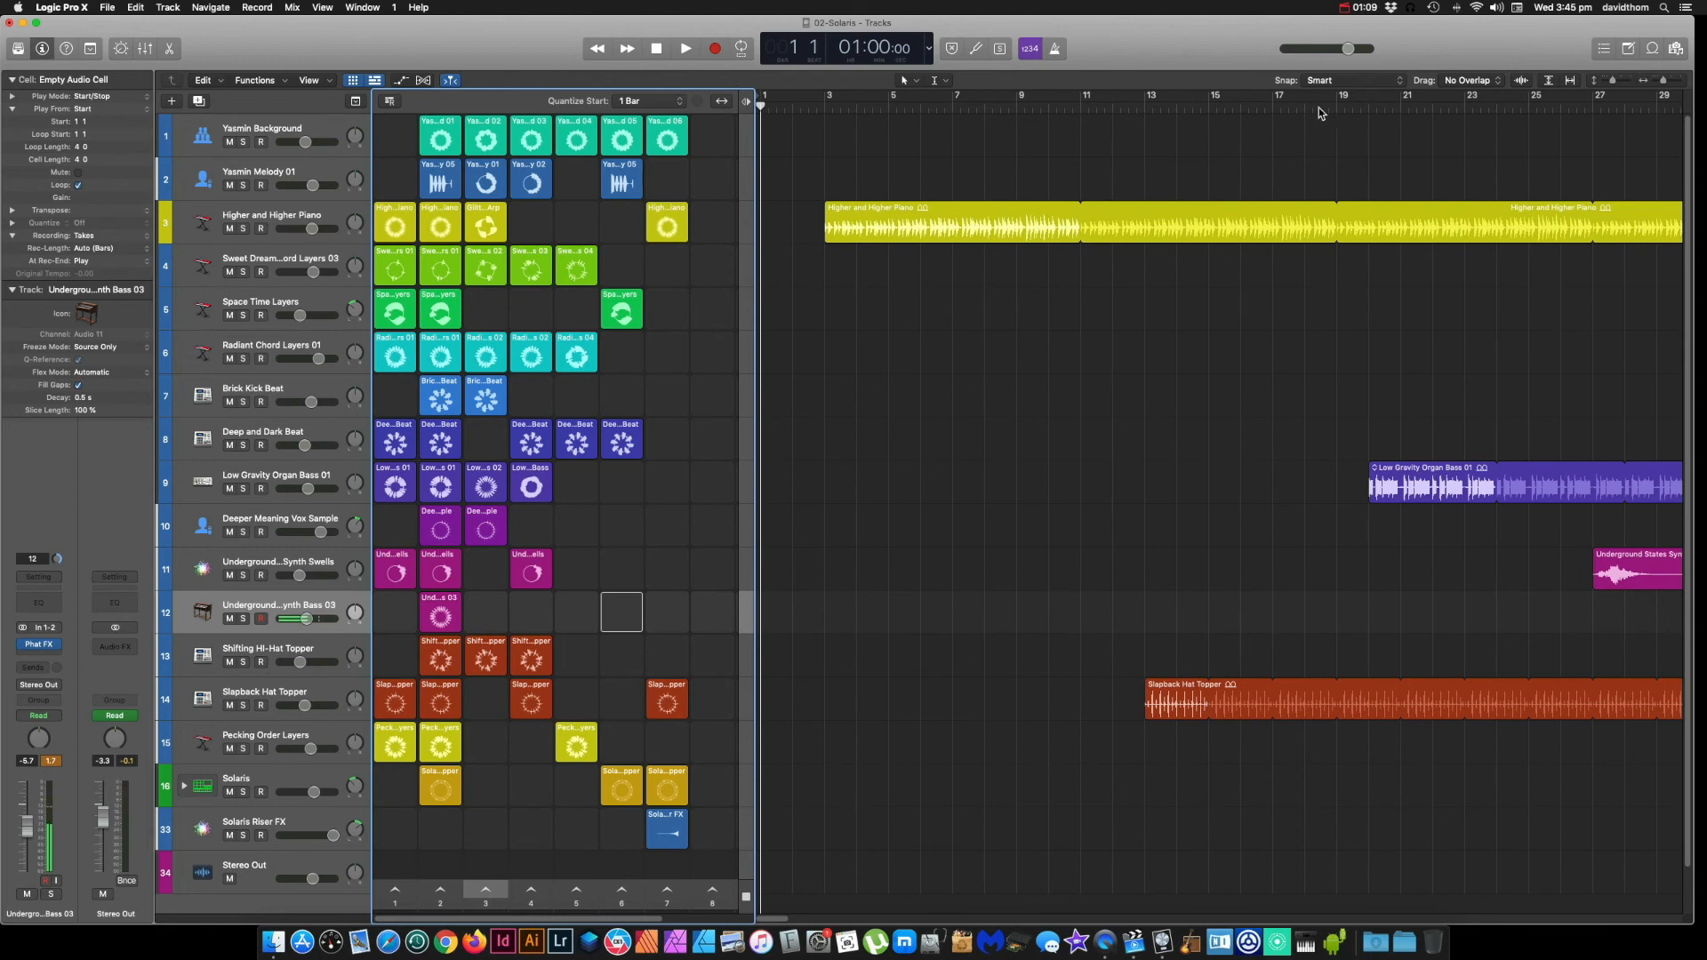
pyautogui.click(1345, 9)
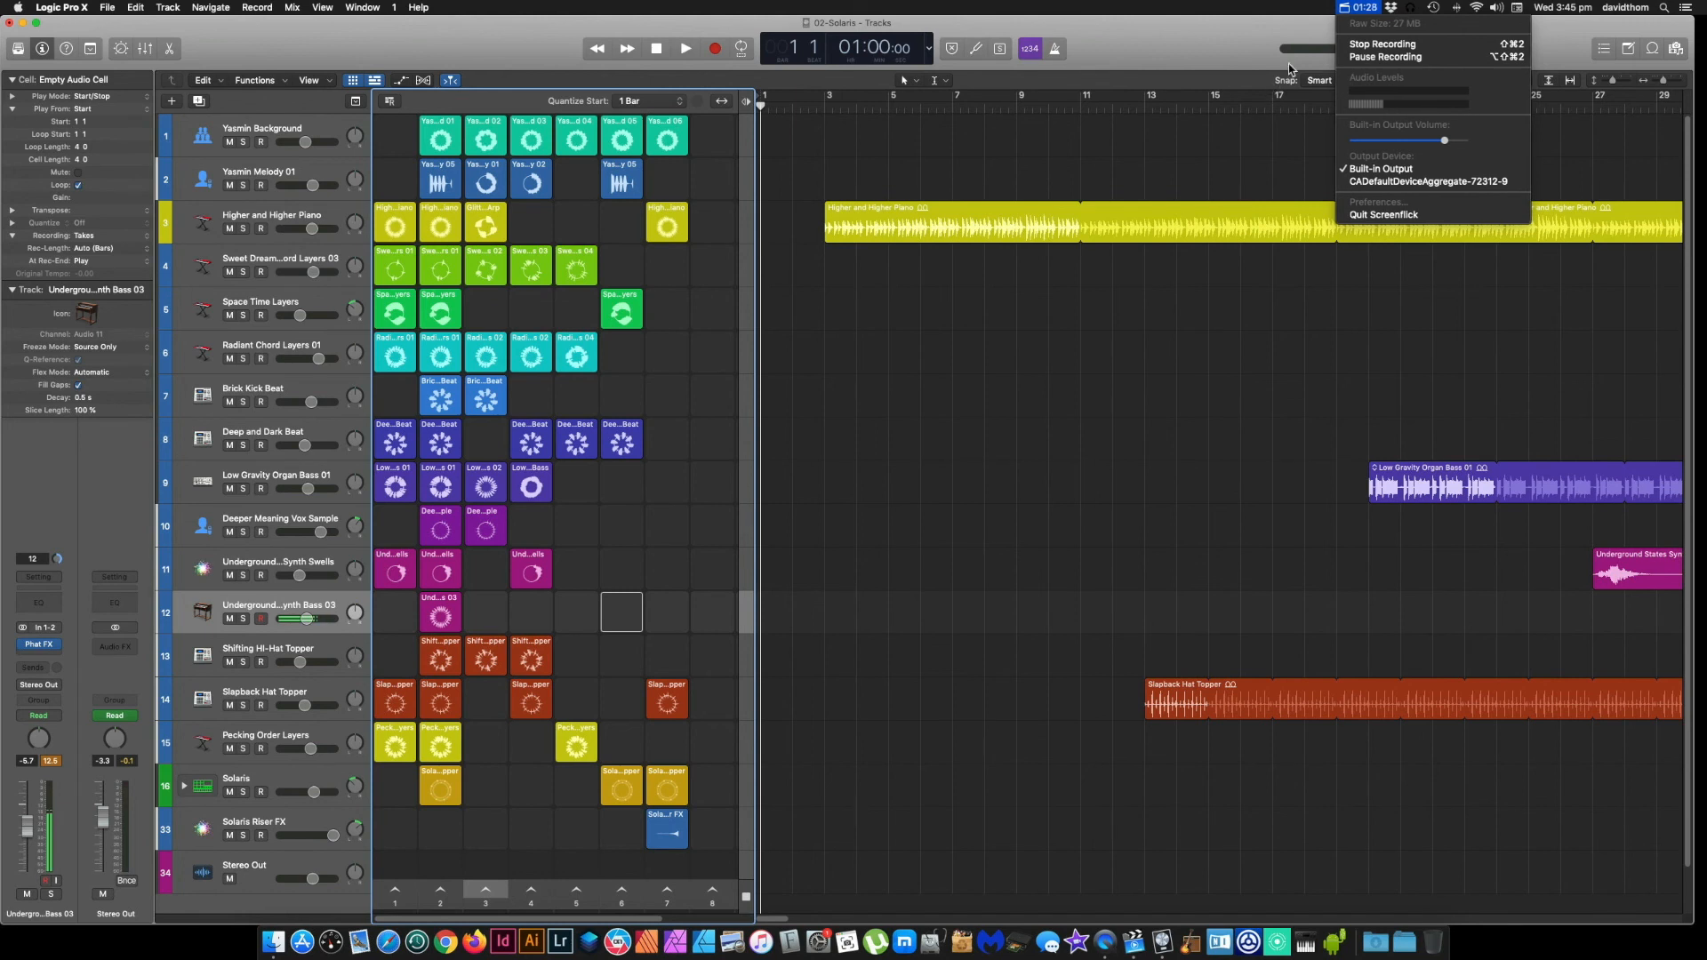
pyautogui.click(1353, 10)
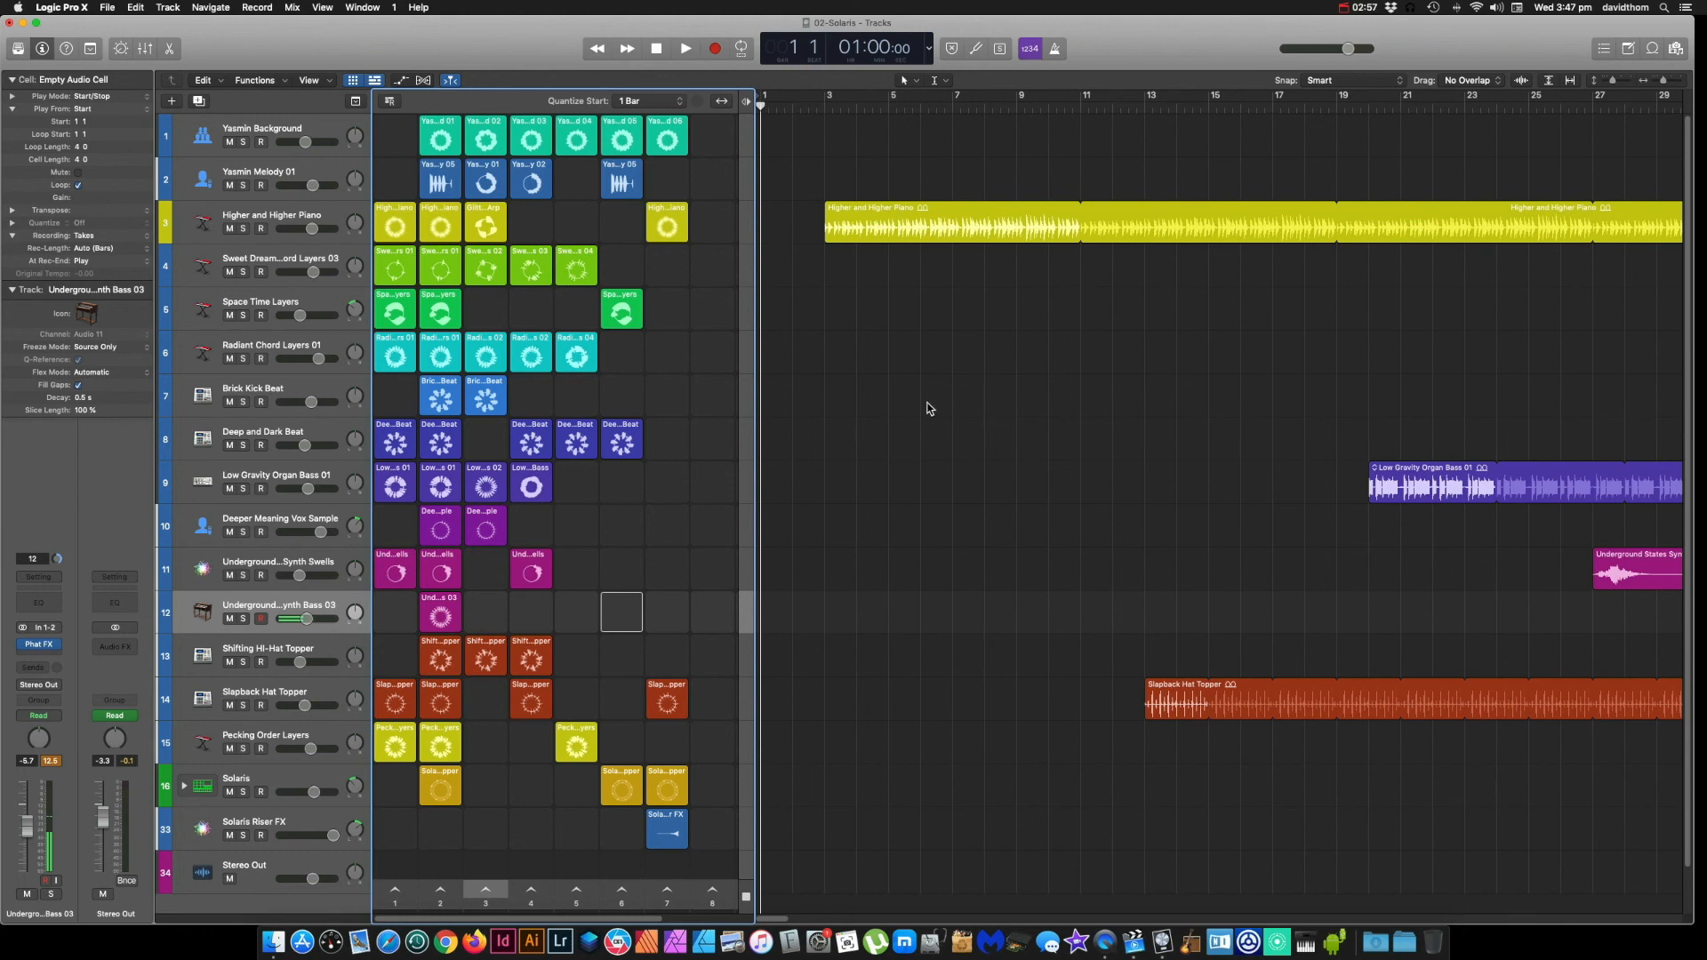
# Step: Hide the Tracks area so that only the Live Loops grid is shown
pyautogui.click(374, 80)
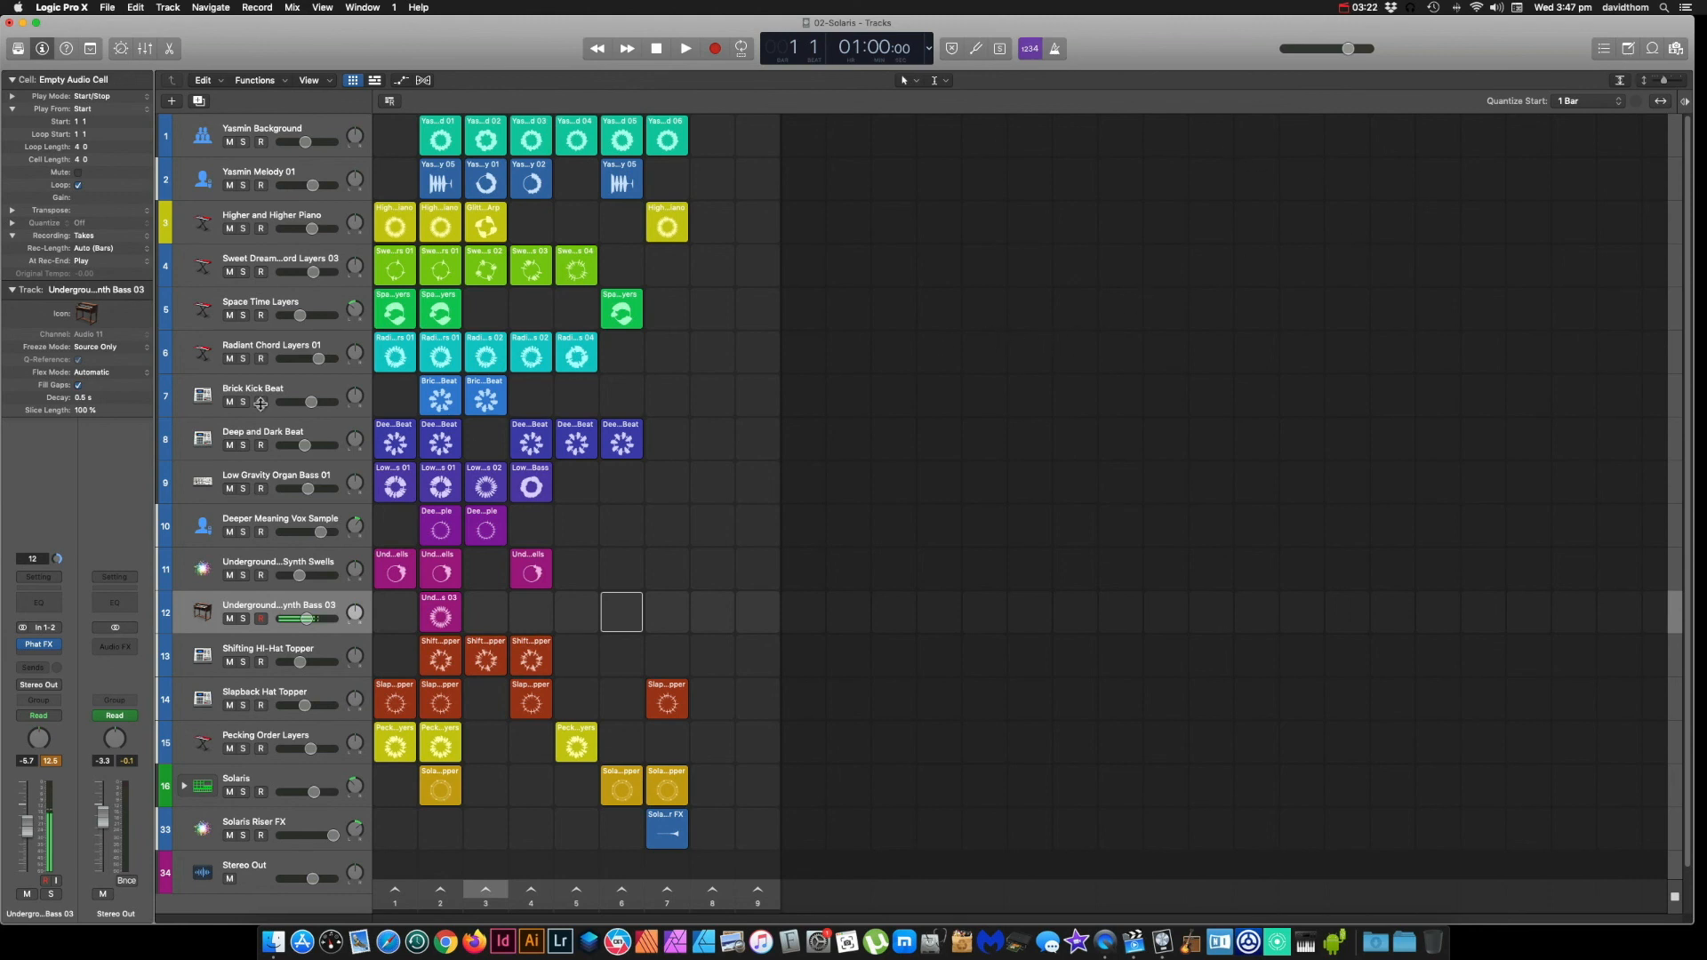
pyautogui.moveTo(632, 153)
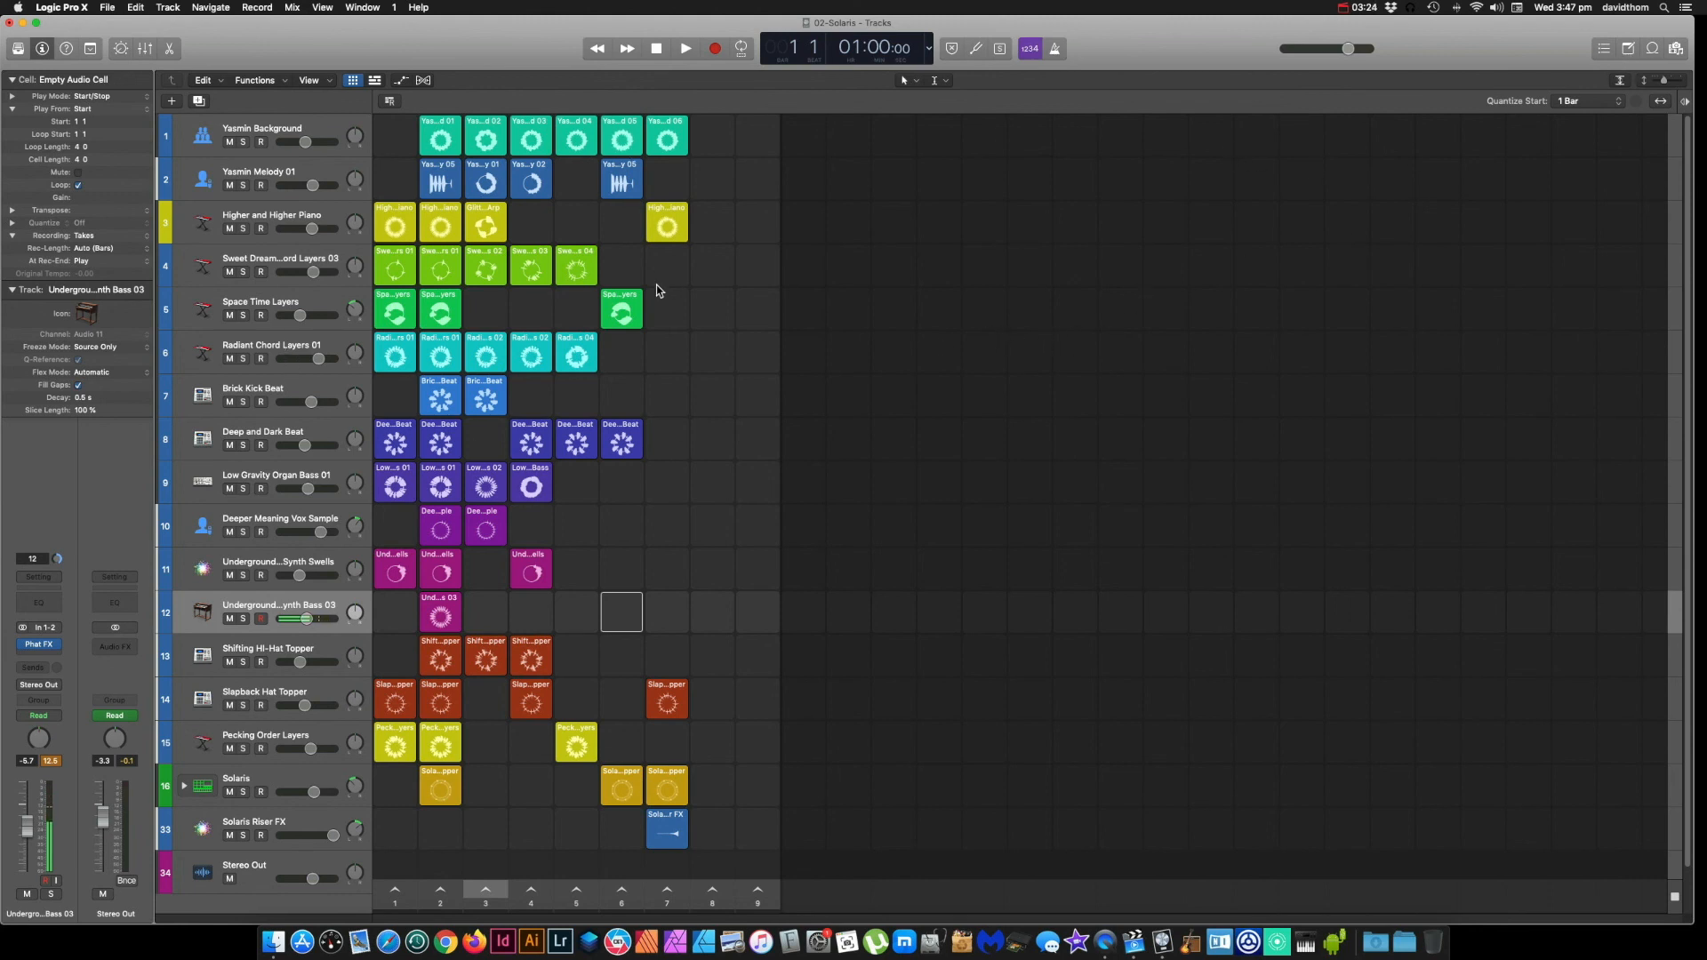